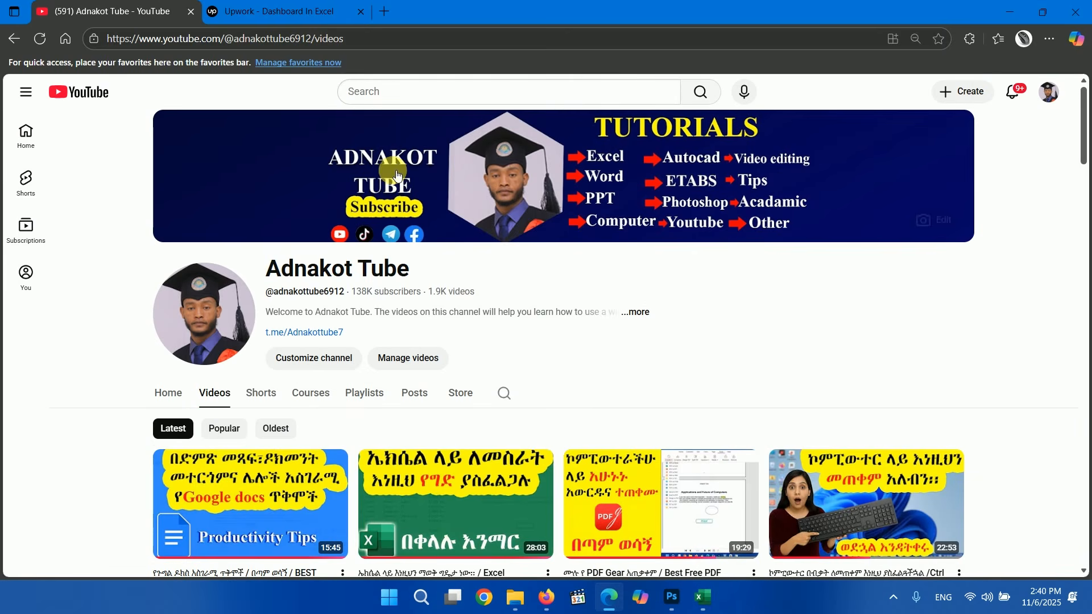
Step: Switch to the Upwork page and examine the job listings found for "dashboard in excel"
click(304, 14)
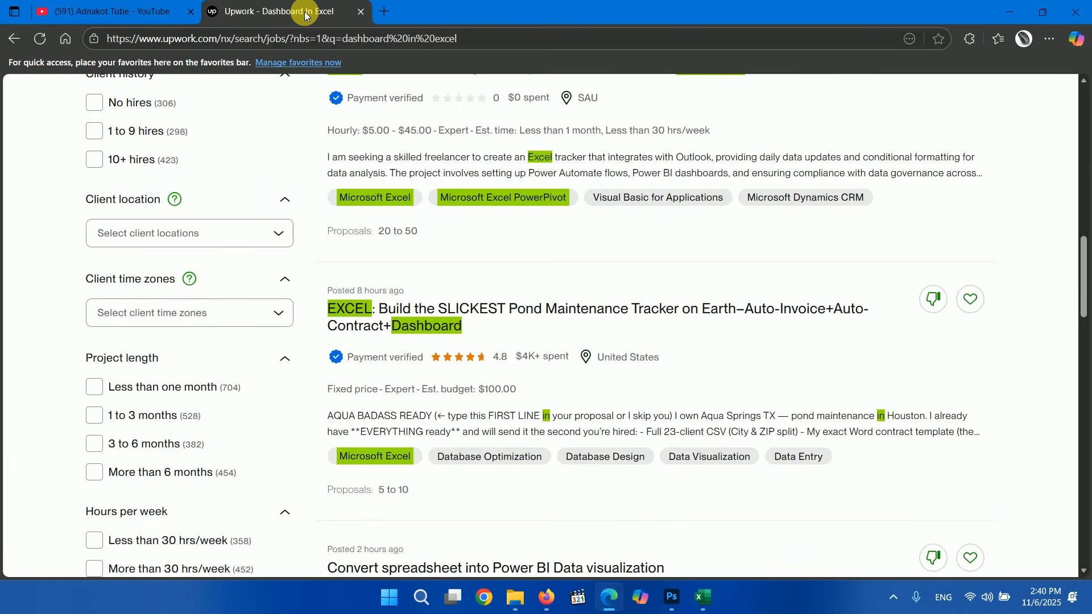
scroll(621, 256, up, 7)
scroll(622, 287, up, 8)
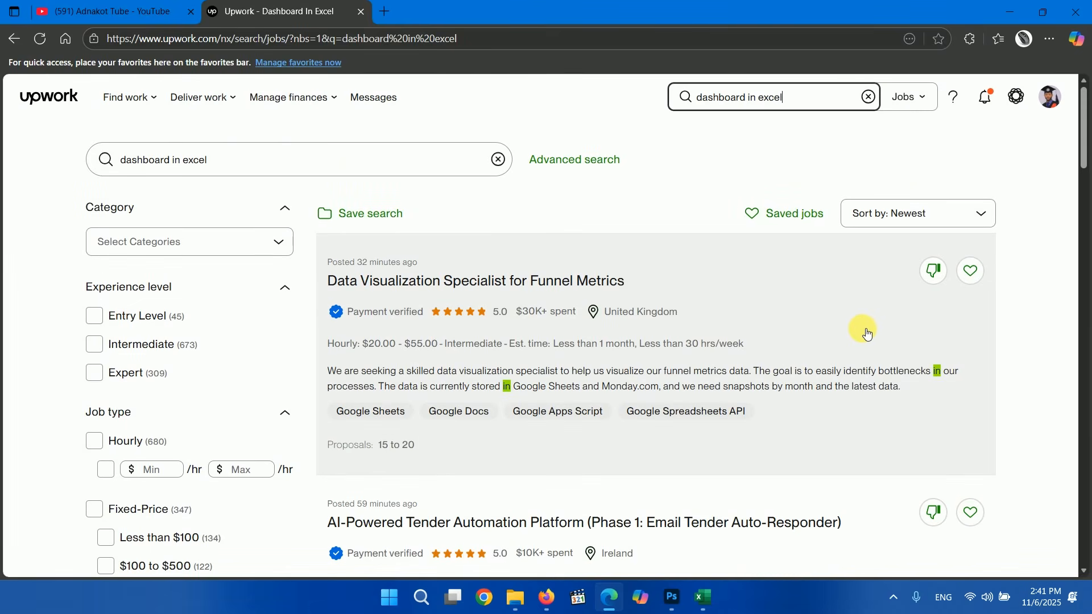
scroll(868, 334, down, 7)
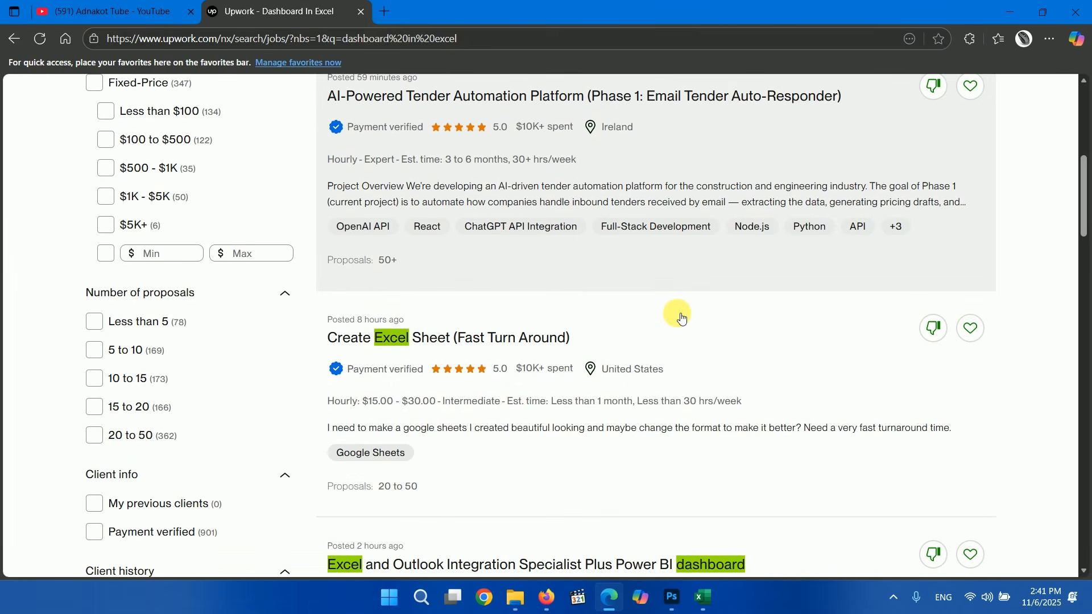
scroll(682, 319, down, 2)
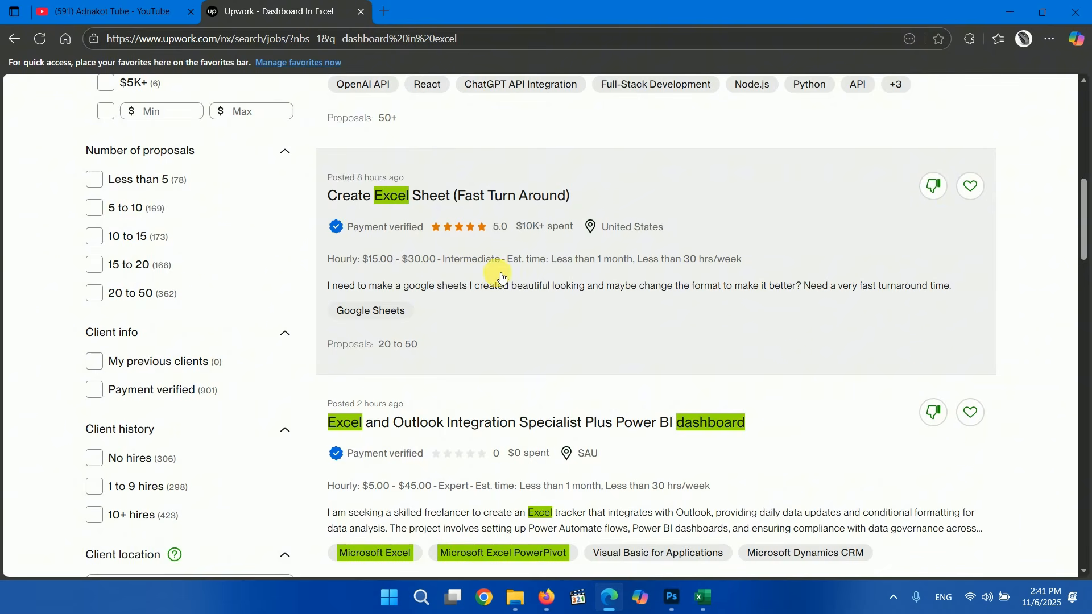
scroll(501, 277, down, 2)
scroll(690, 297, down, 3)
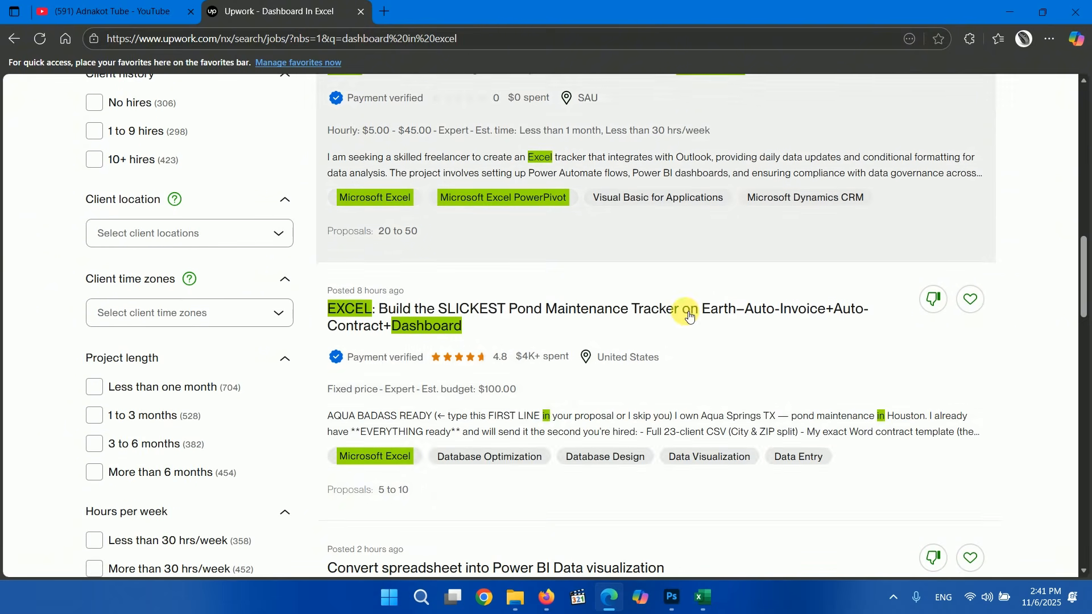
scroll(690, 316, down, 8)
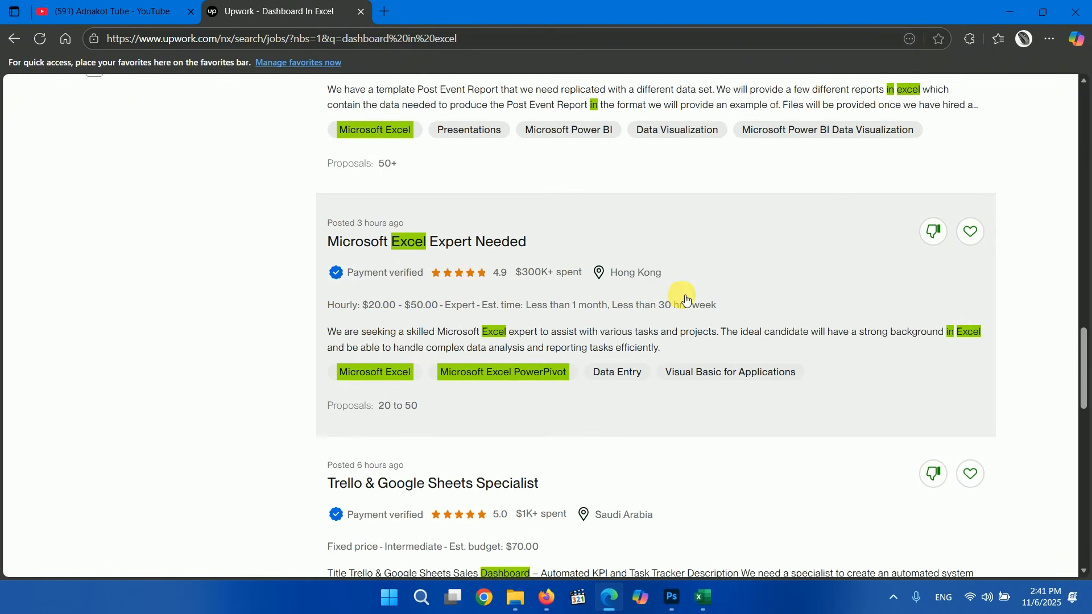
scroll(686, 300, down, 3)
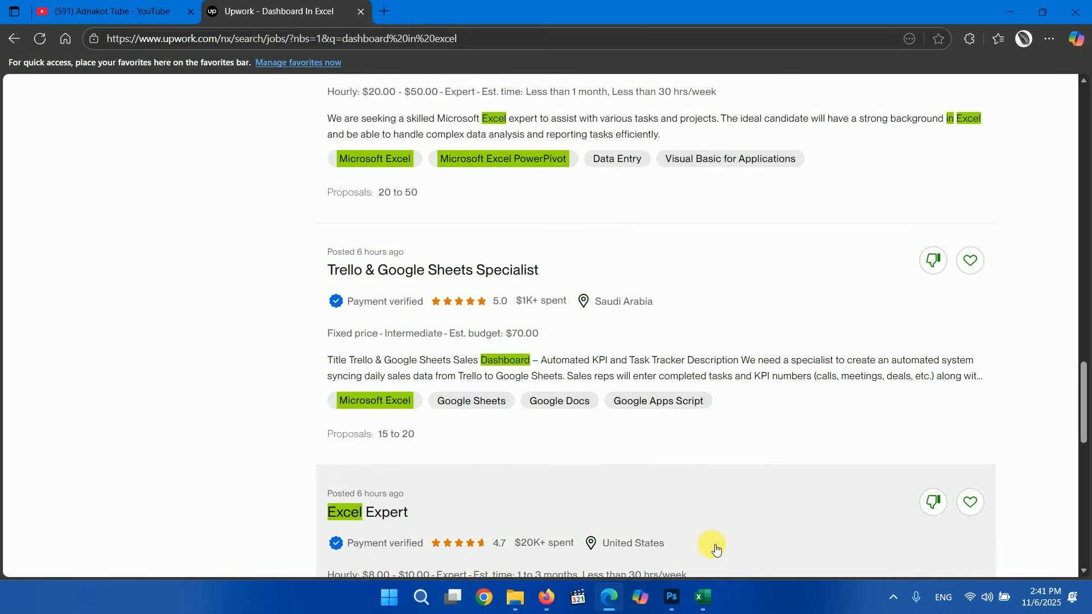
Step: Switch to Sales.xlsx in Excel and examine its Dashboard, Pivot and Data sheets, ending on the Dashboard sheet
click(702, 601)
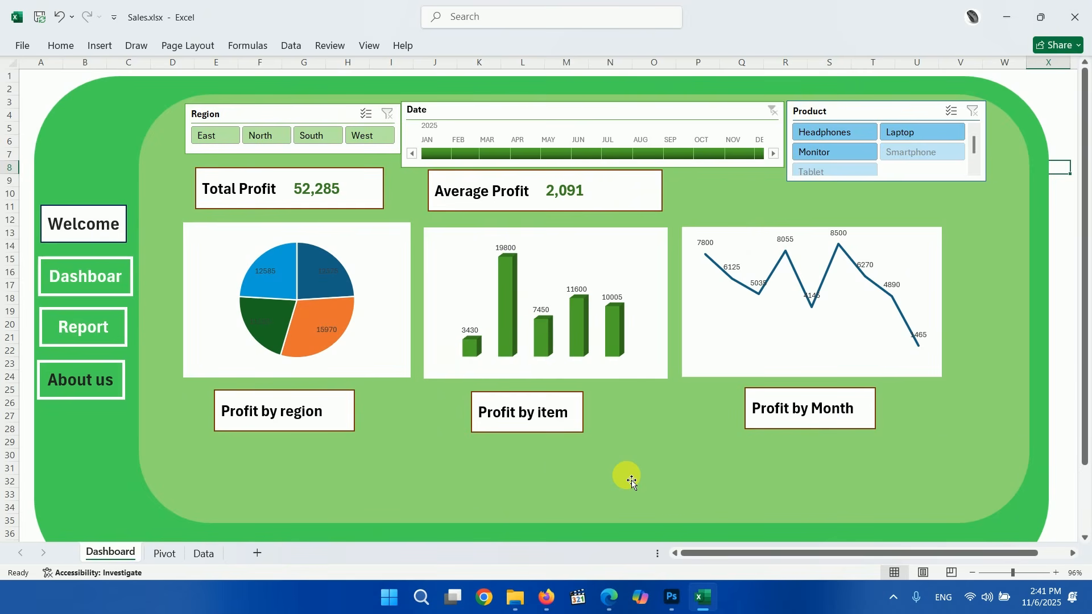
click(169, 555)
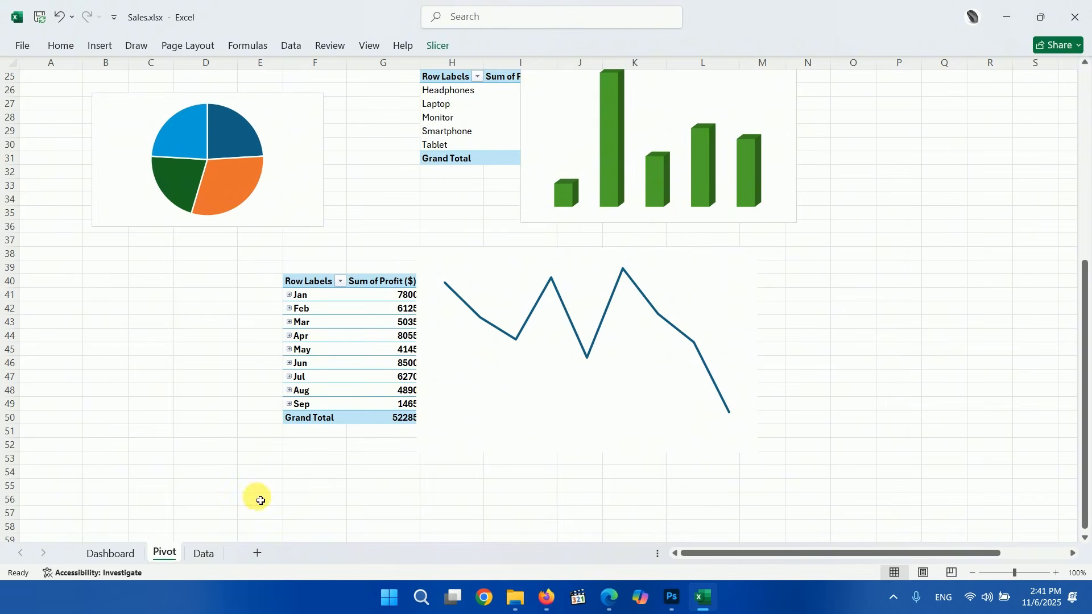
click(204, 553)
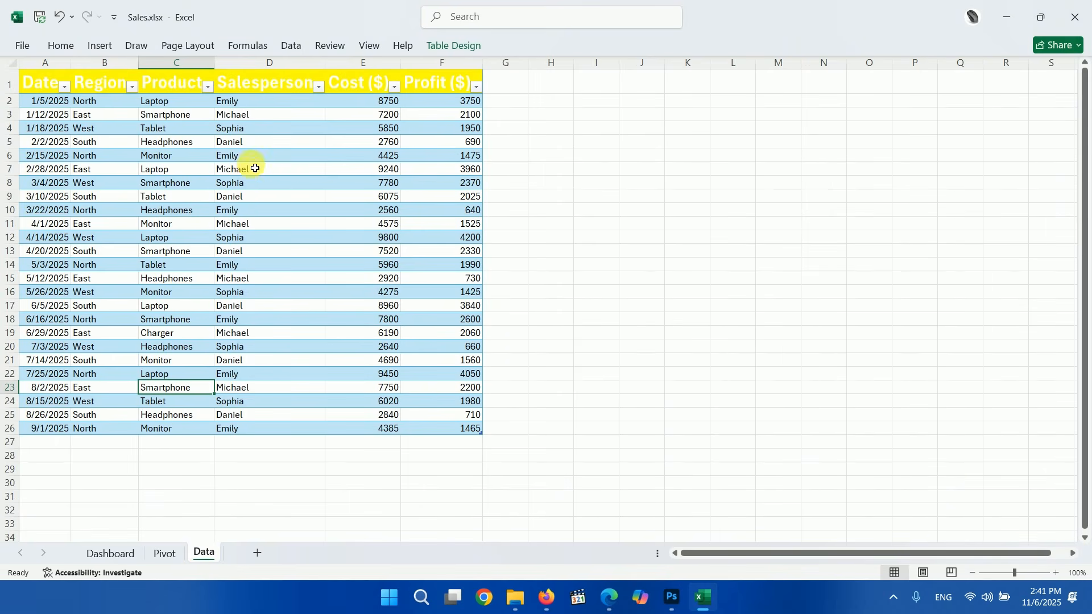
click(111, 553)
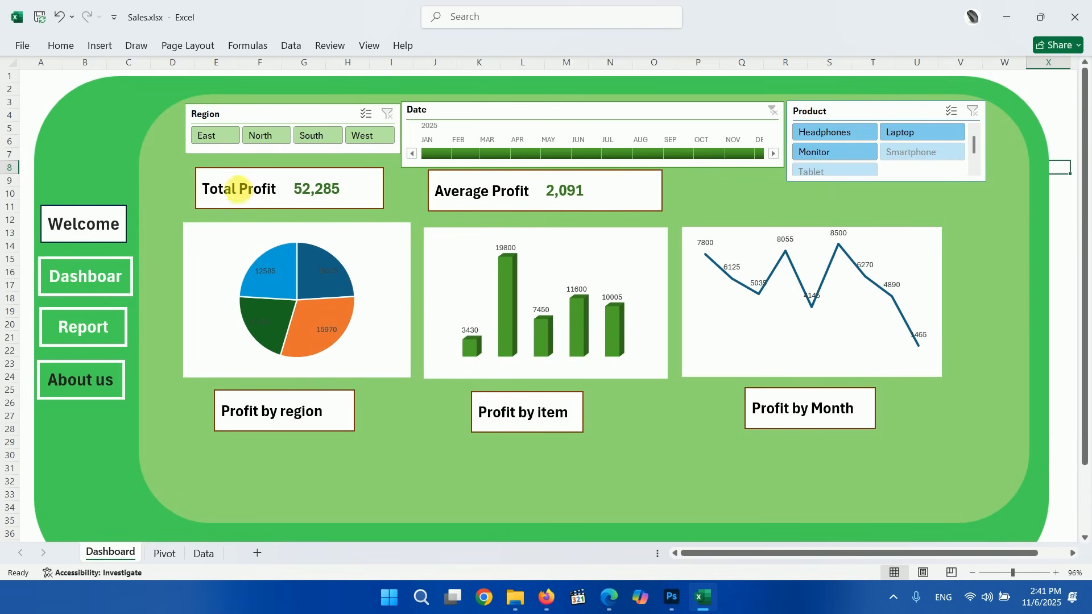
Step: Filter the dashboard by region to East, North, South and West, one after another
click(213, 137)
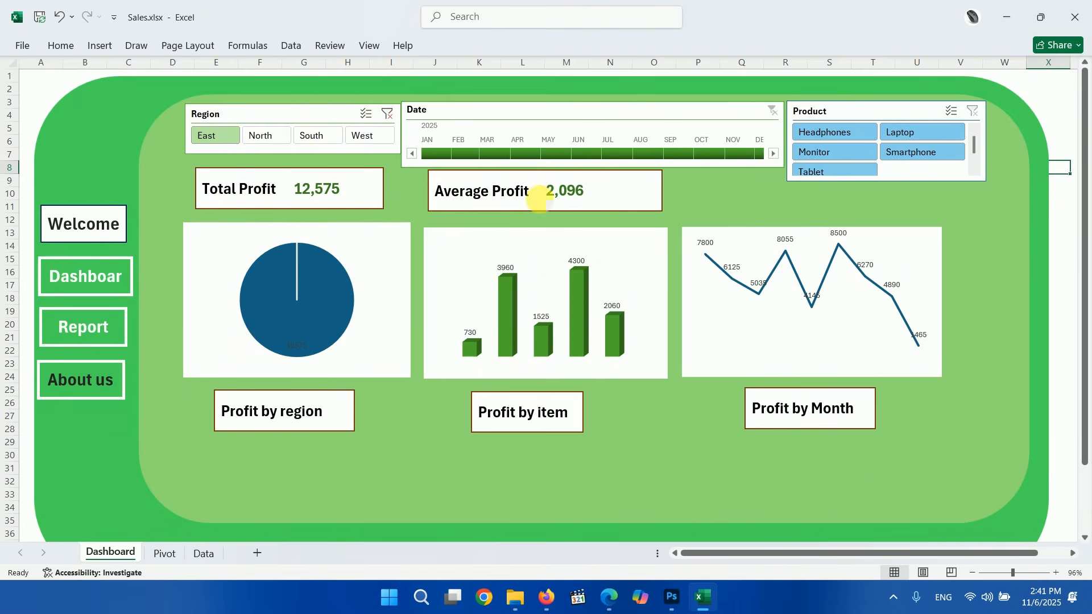
click(262, 136)
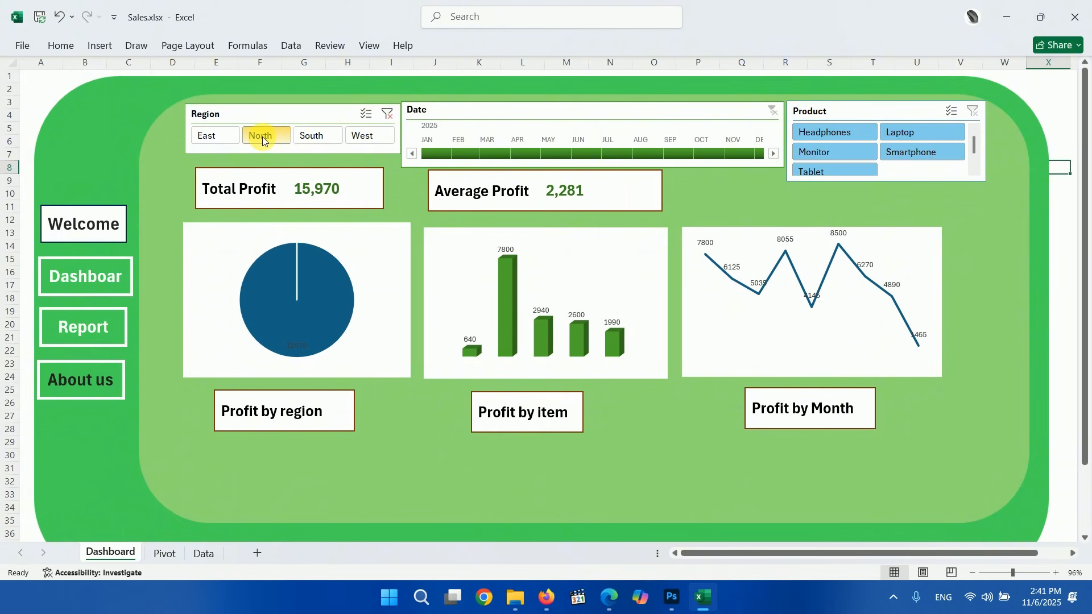
click(314, 139)
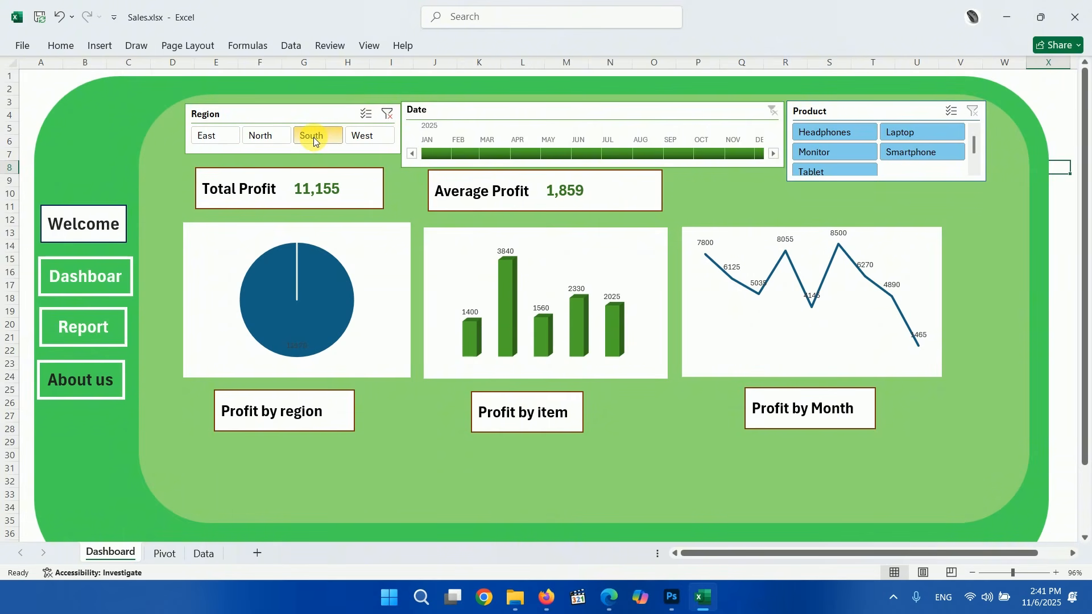
click(365, 139)
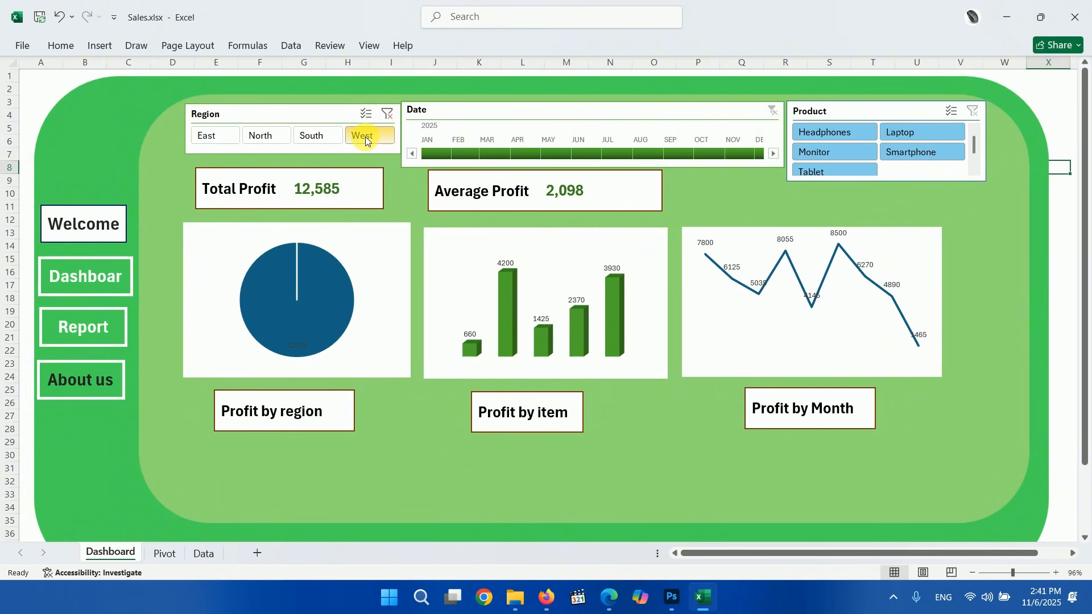
Step: Filter the dashboard's Date timeline to February 2025 and switch it to April 2025
click(456, 143)
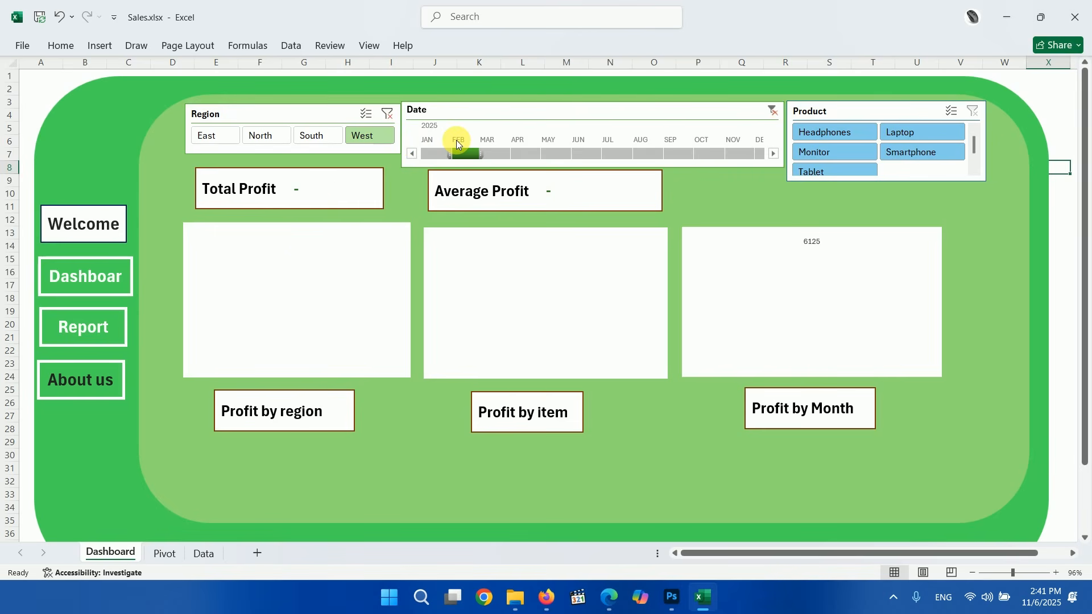
click(486, 143)
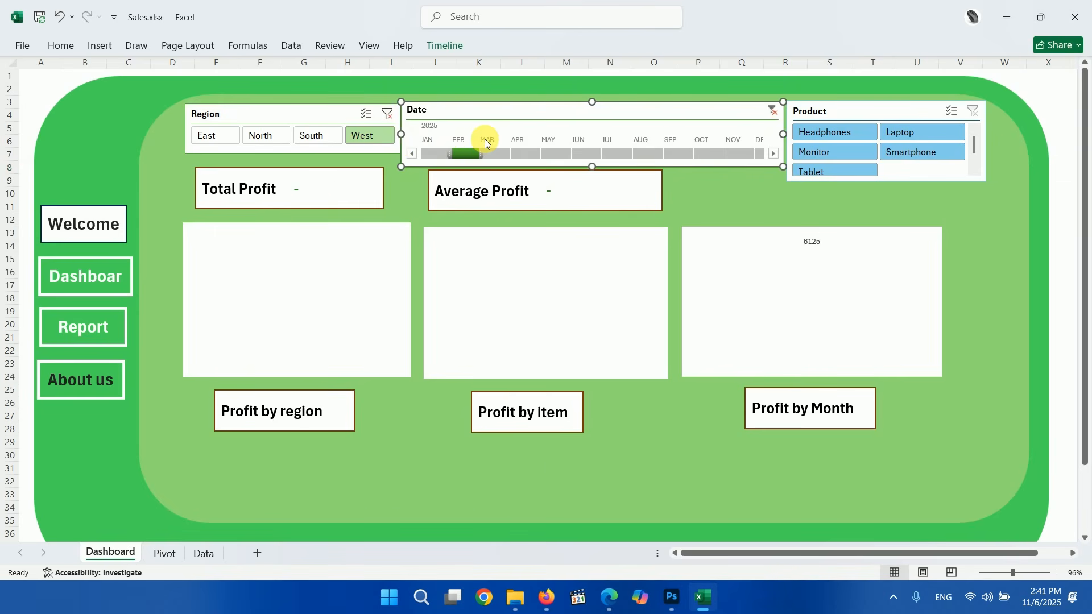
drag(483, 154, 529, 157)
click(523, 157)
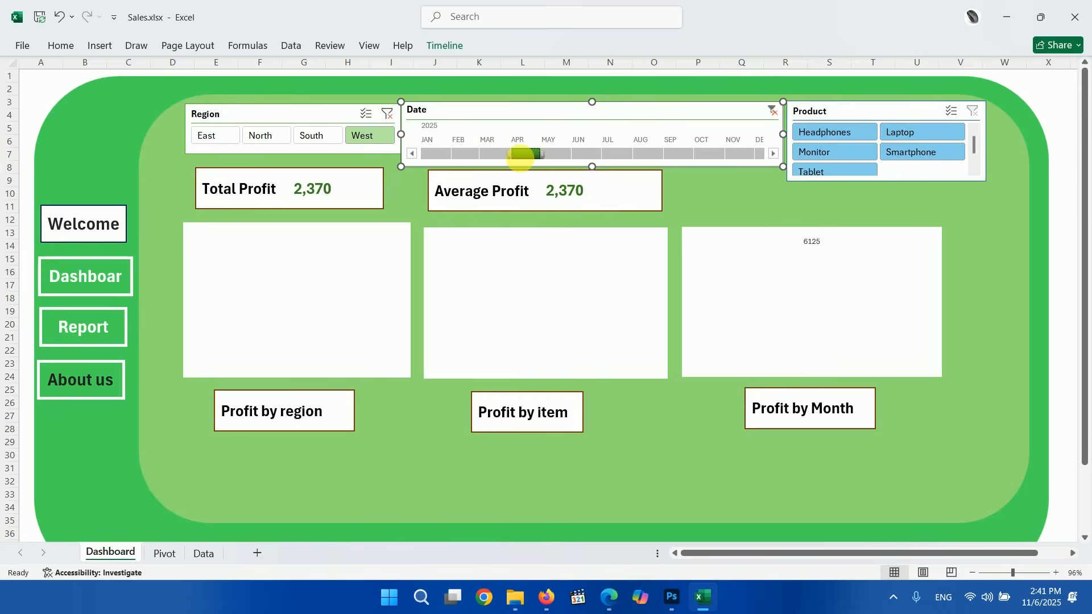
Step: Set the Date timeline to January 2025 and extend its range through June and on to October
click(438, 154)
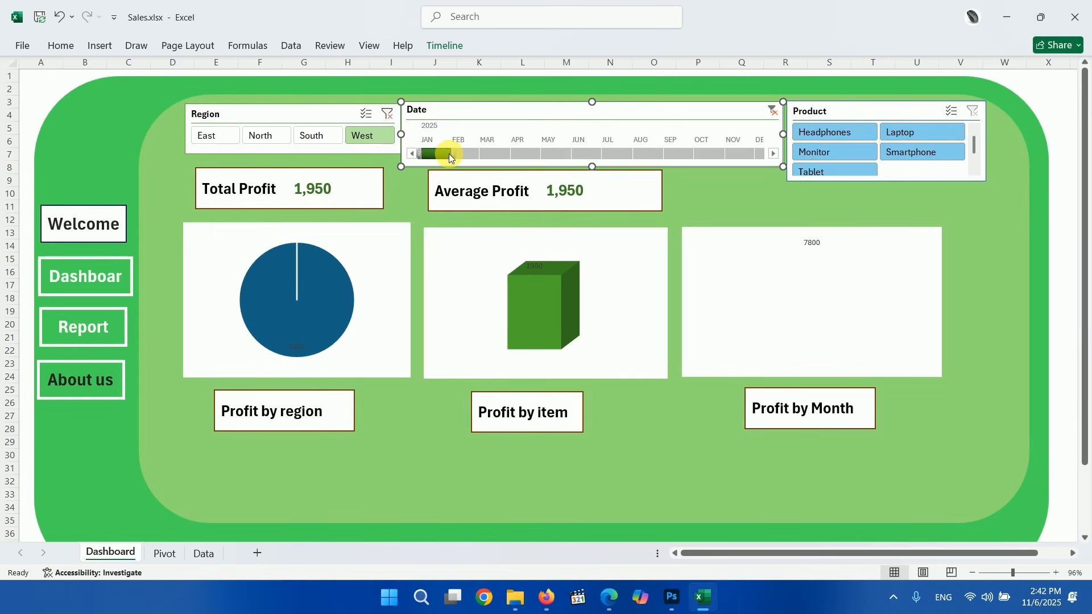
drag(450, 154, 598, 154)
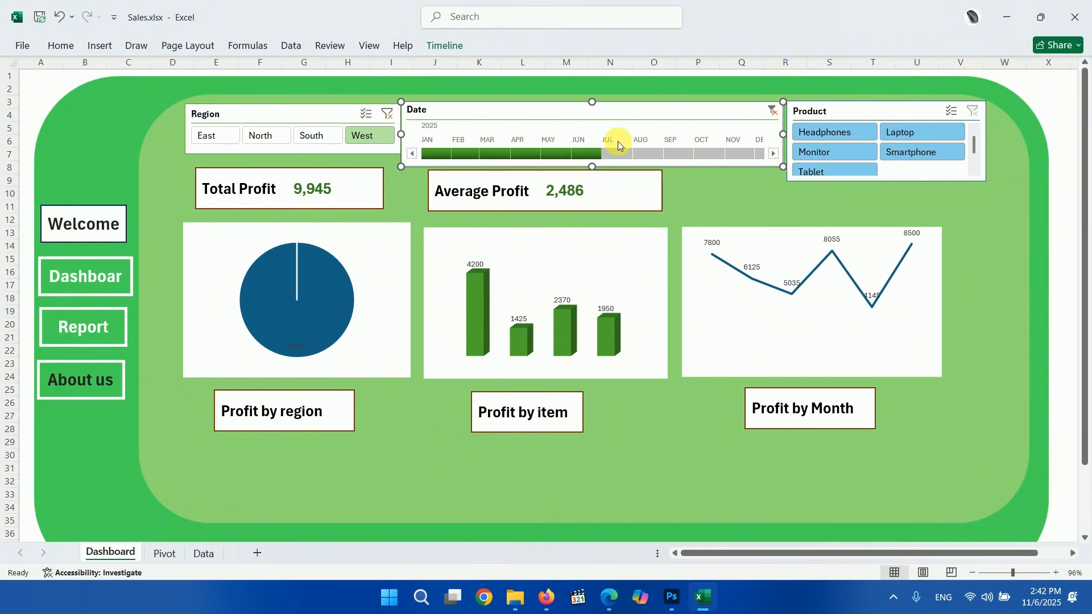
drag(607, 156, 729, 151)
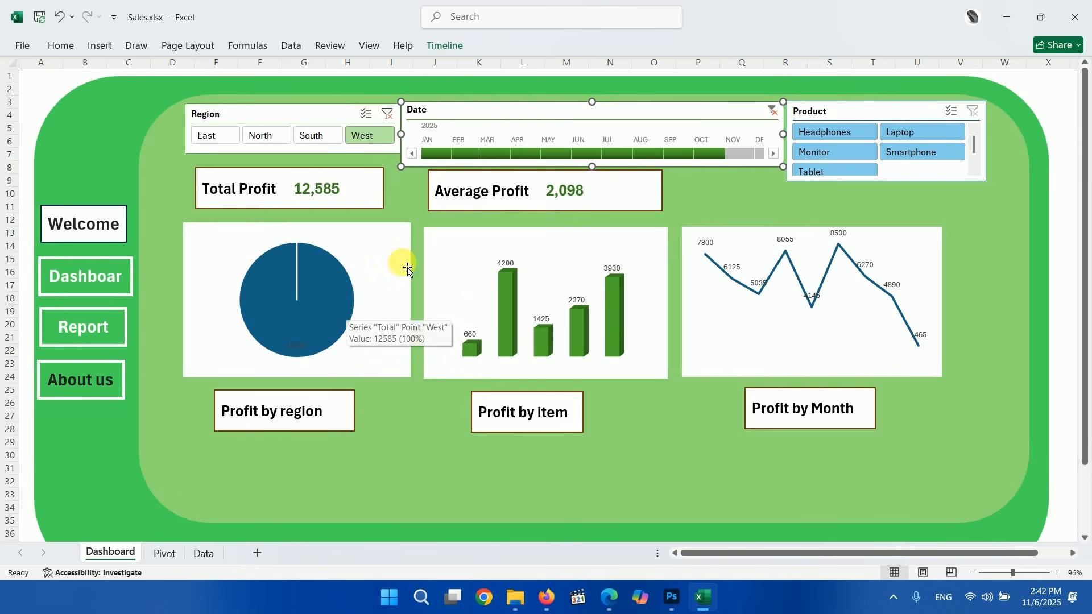
Step: Clear the dashboard's Region and Date filters
click(387, 114)
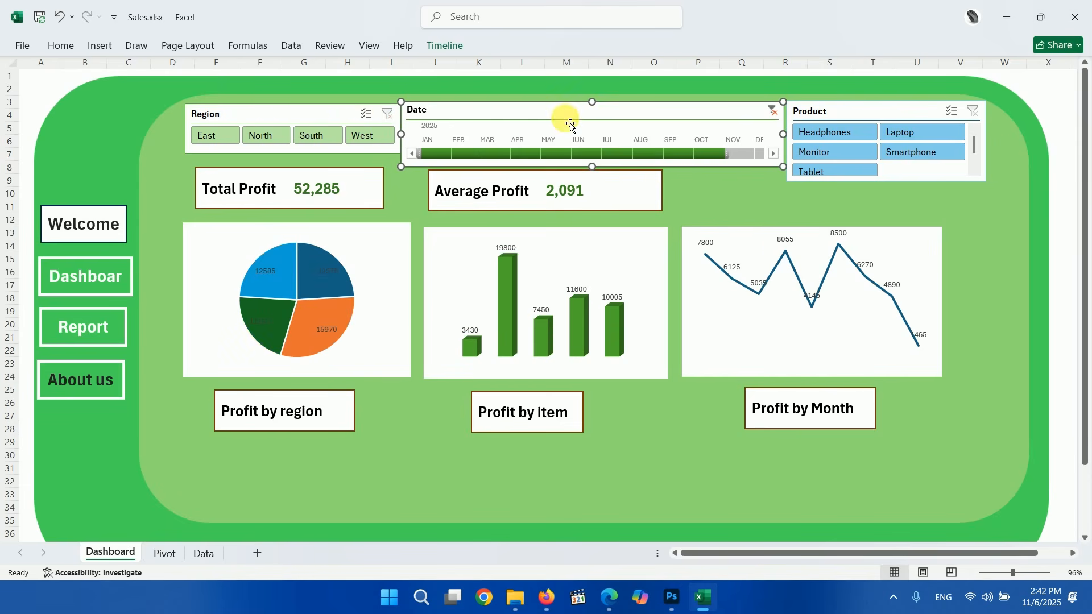
click(772, 112)
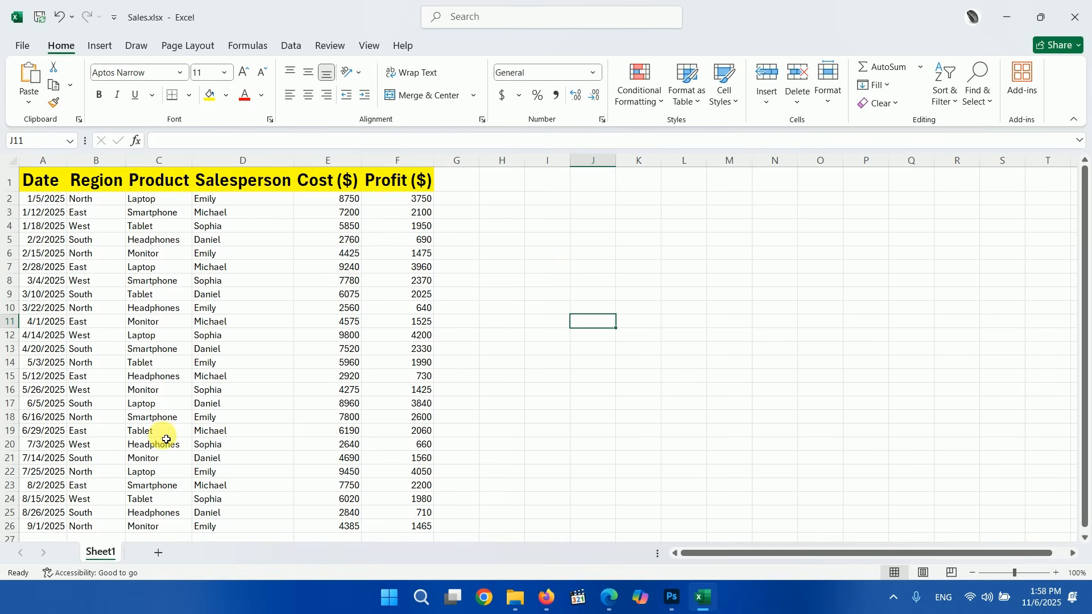
Step: Rename the sales table's worksheet Sheet1 as Data
double_click(104, 554)
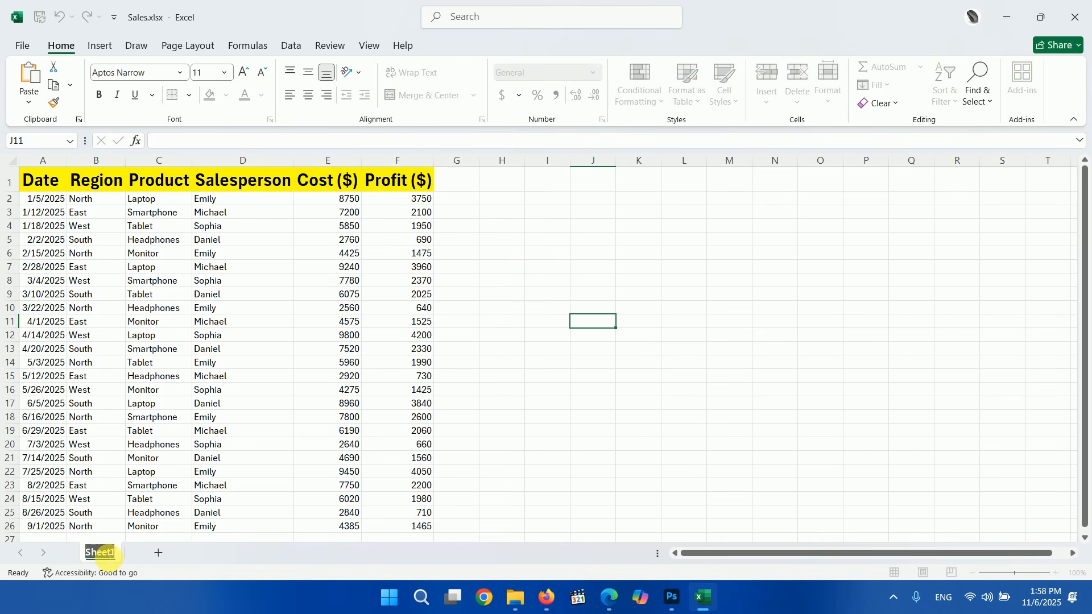
text(Data)
key(Return)
Step: Add a new worksheet after the Data sheet and name it Dashboard
click(146, 556)
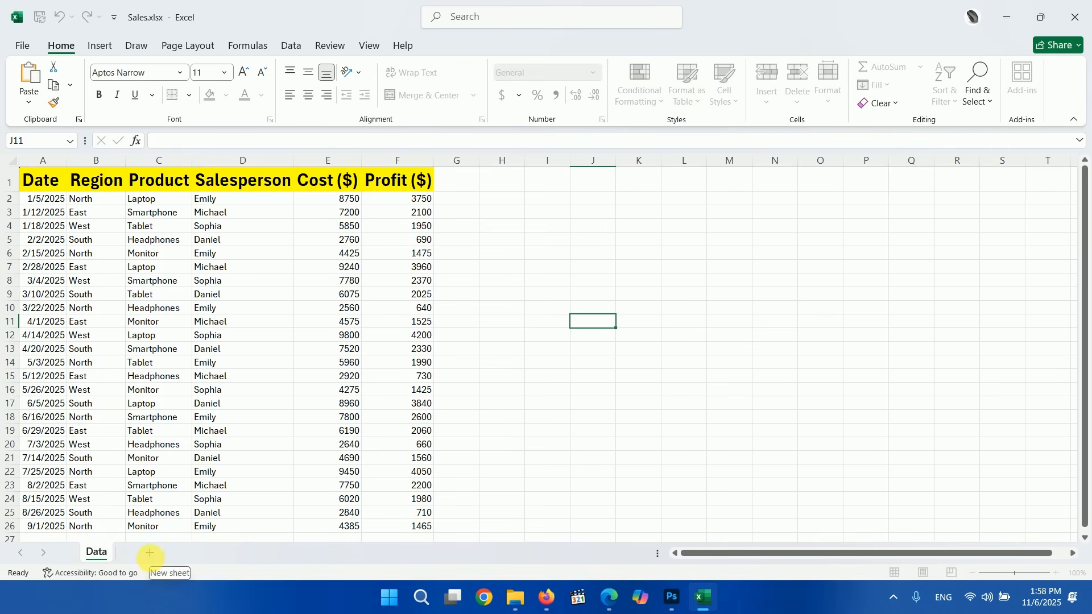
double_click(141, 554)
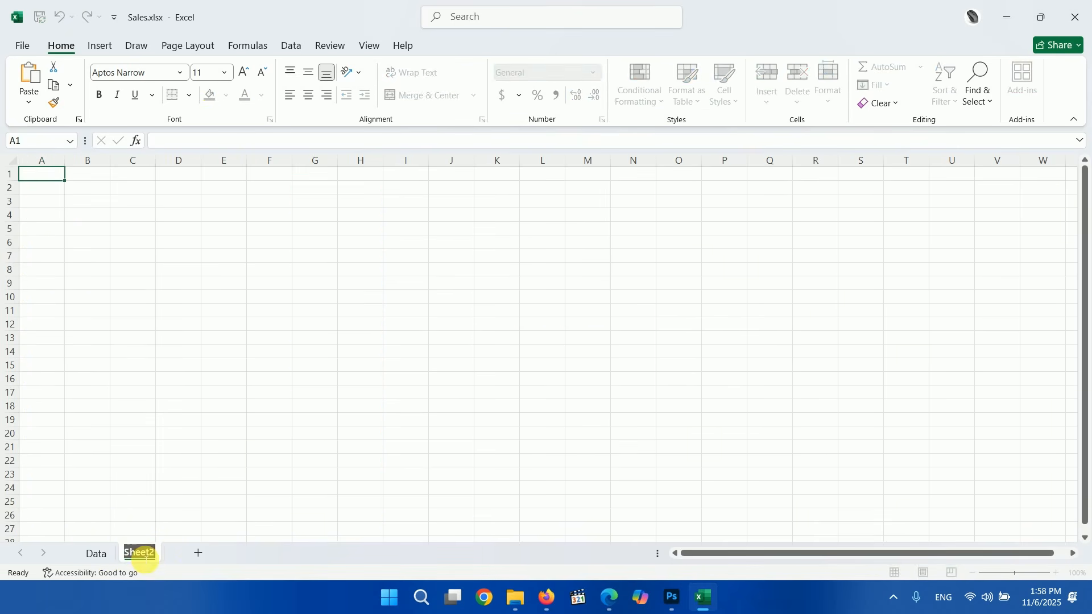
text(Dash)
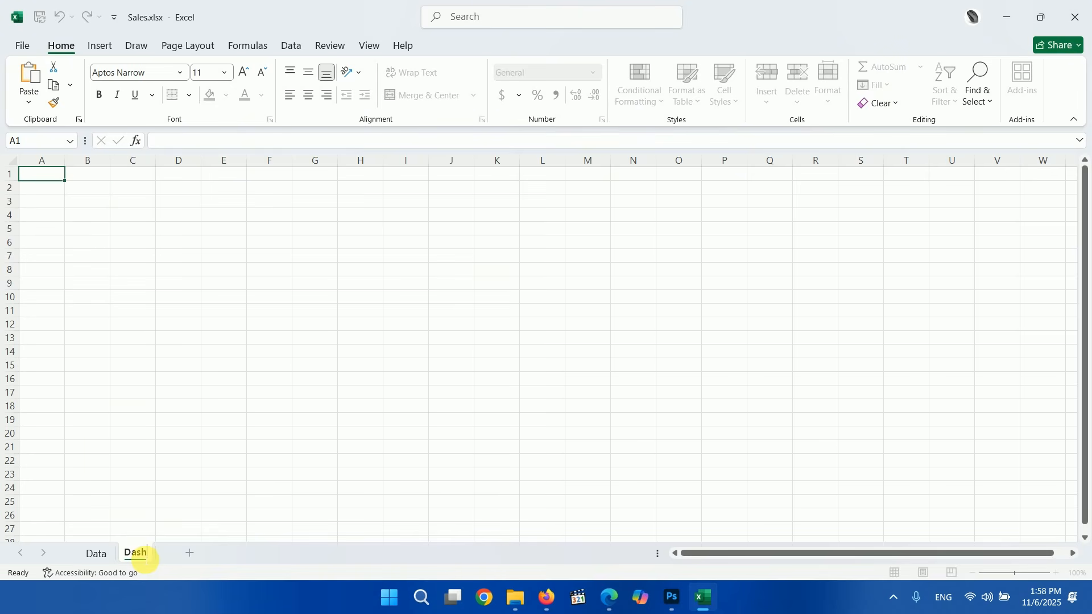
text(board)
click(178, 474)
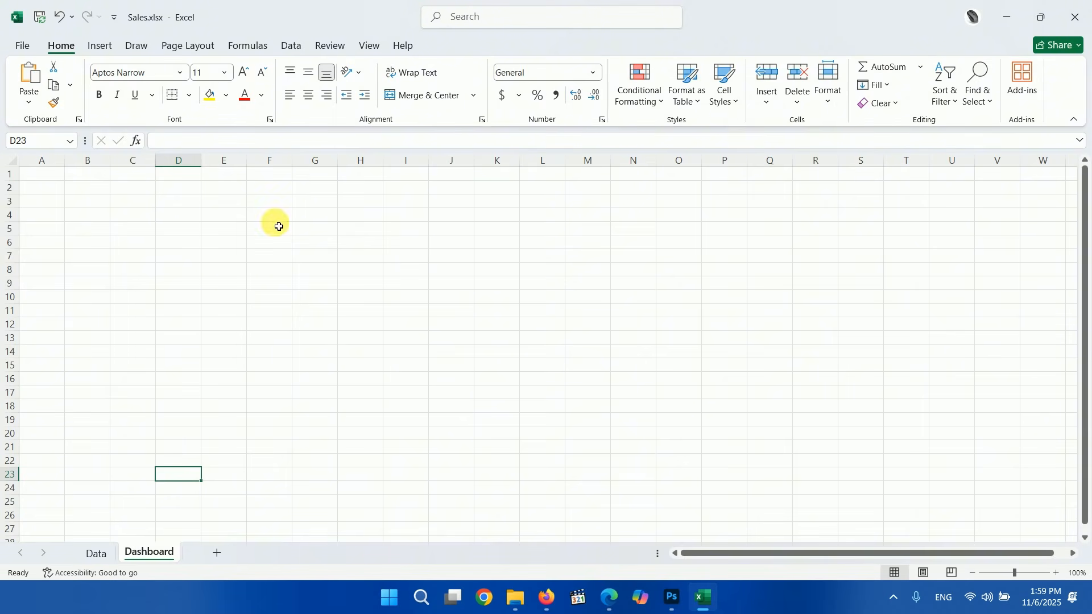
Step: Draw a rounded rectangle about 6.62" high and 14.99" wide on the Dashboard sheet, spanning columns A to W from row 1
click(103, 46)
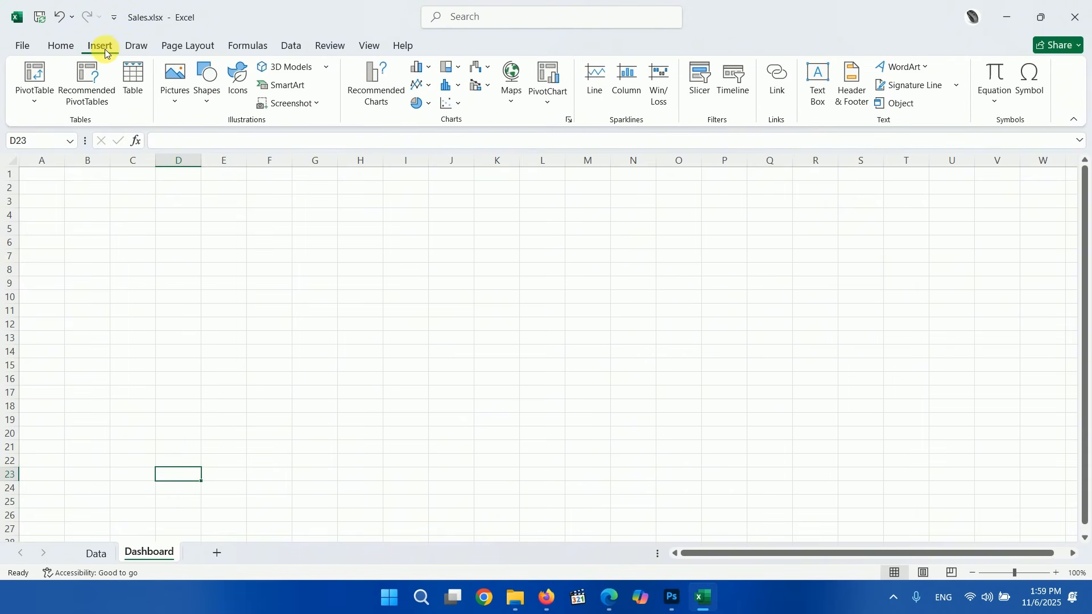
click(207, 94)
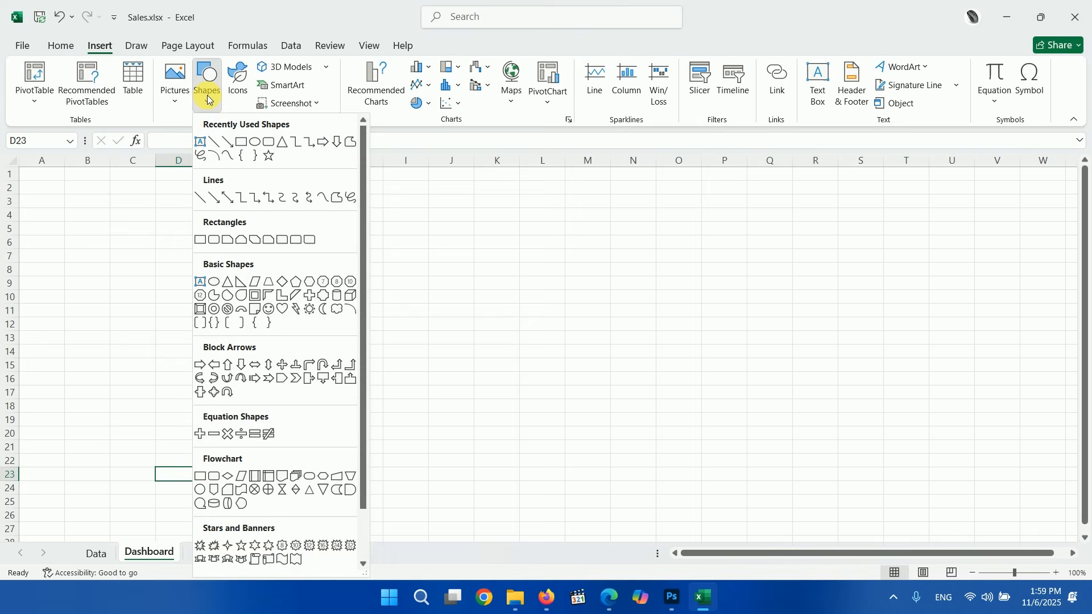
click(268, 143)
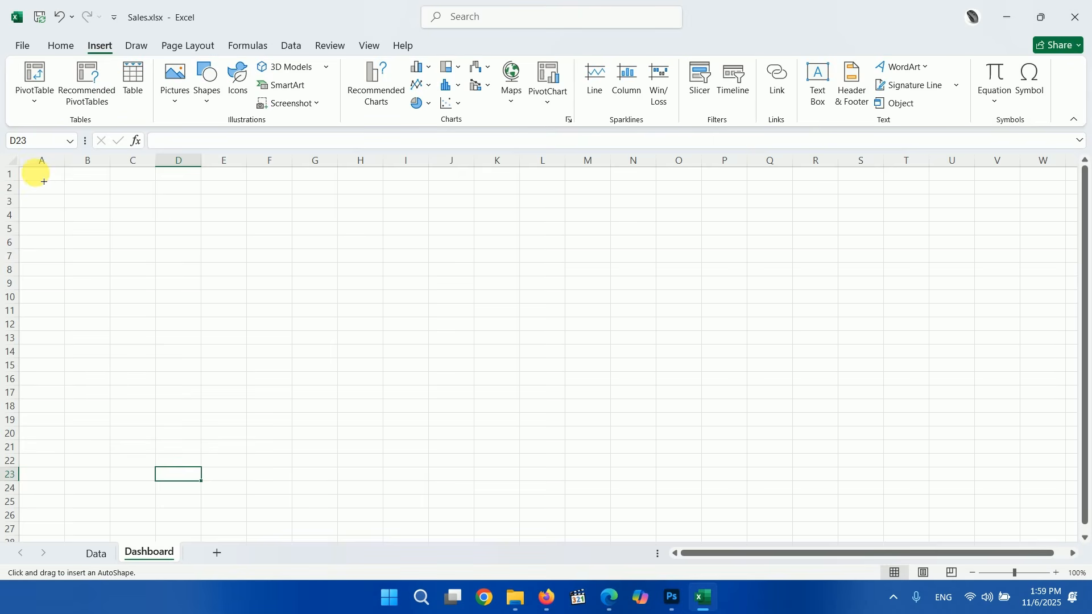
drag(36, 170, 1058, 599)
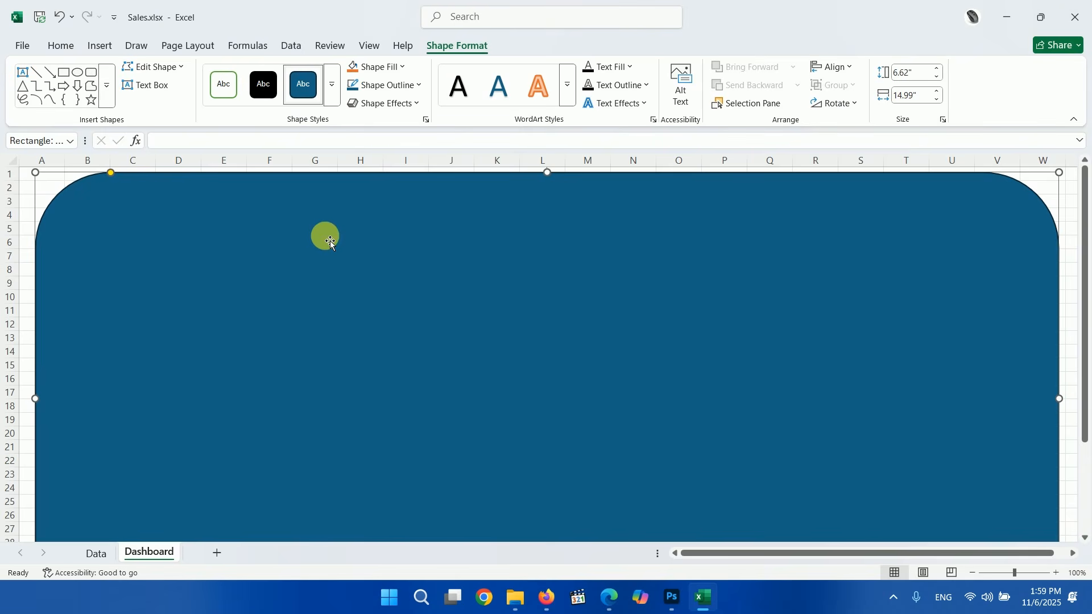
Step: Fill the Dashboard's rounded rectangle with Dark Green, Accent 3, Lighter 40% and remove its outline
click(403, 70)
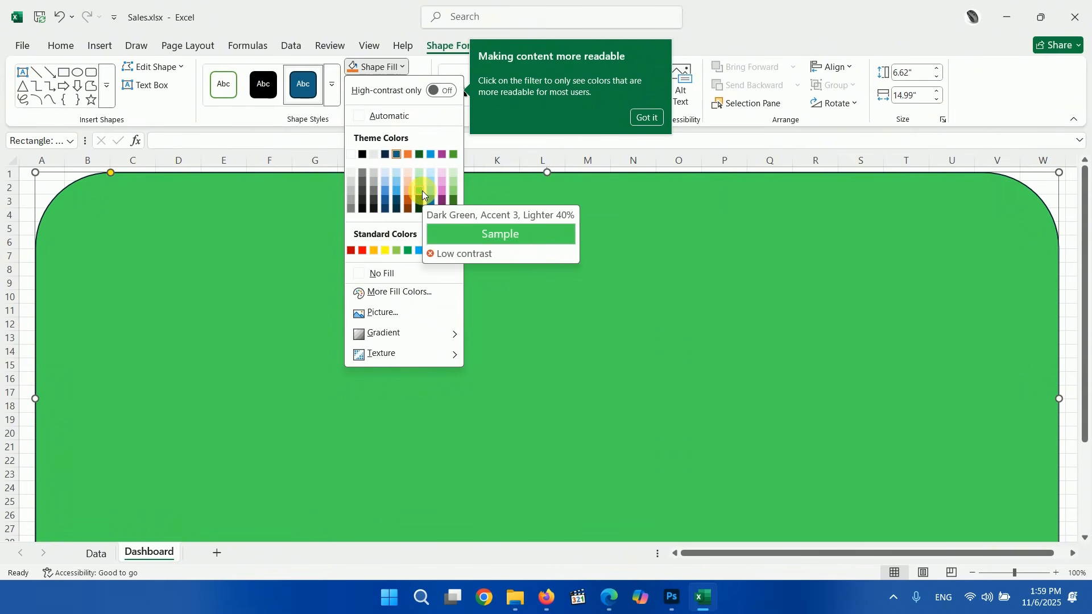
click(422, 191)
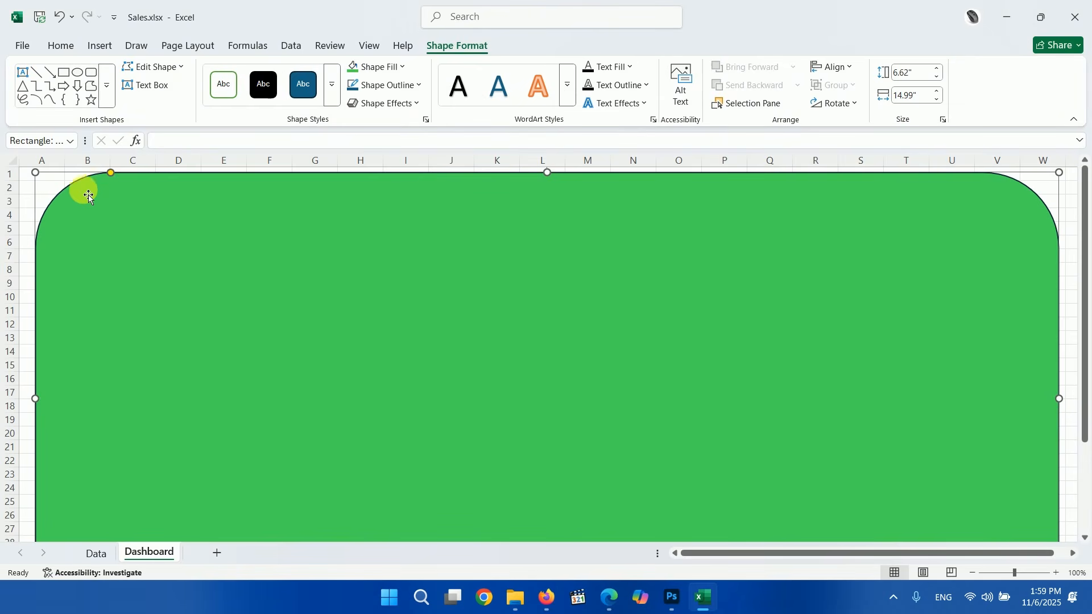
click(418, 87)
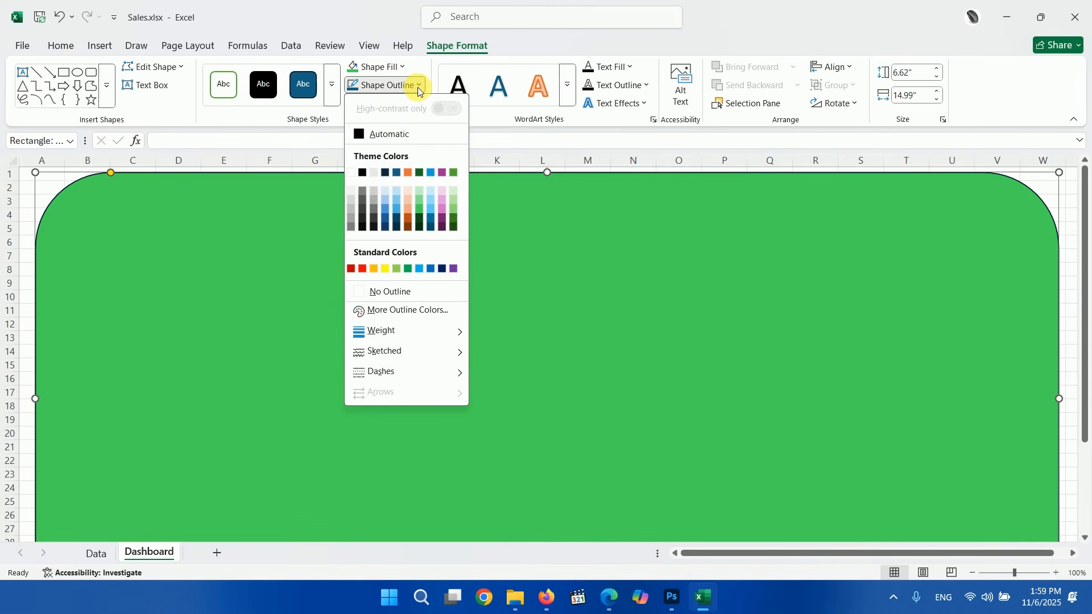
click(364, 293)
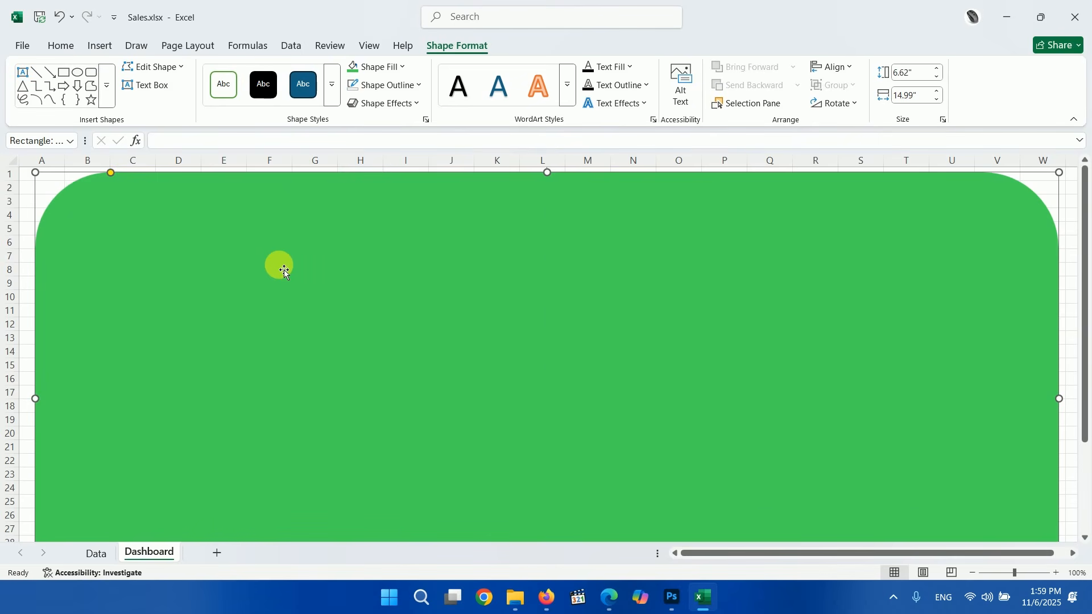
Step: Duplicate the rounded rectangle, fill the copy with Green, Accent 6, Lighter 40%, and set it to no outline
key(ctrl+c)
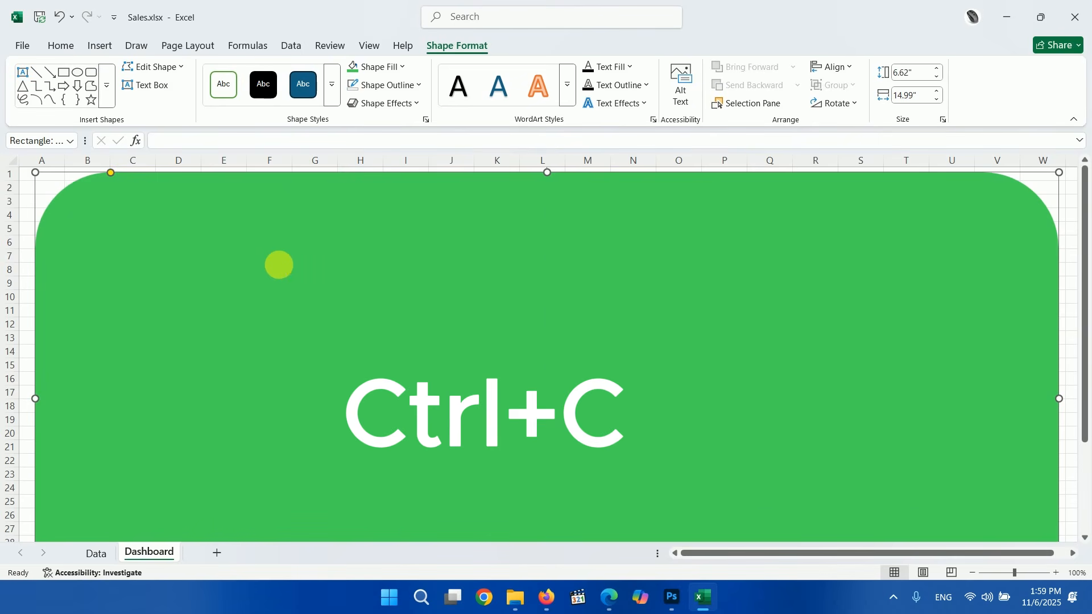
key(ctrl+v)
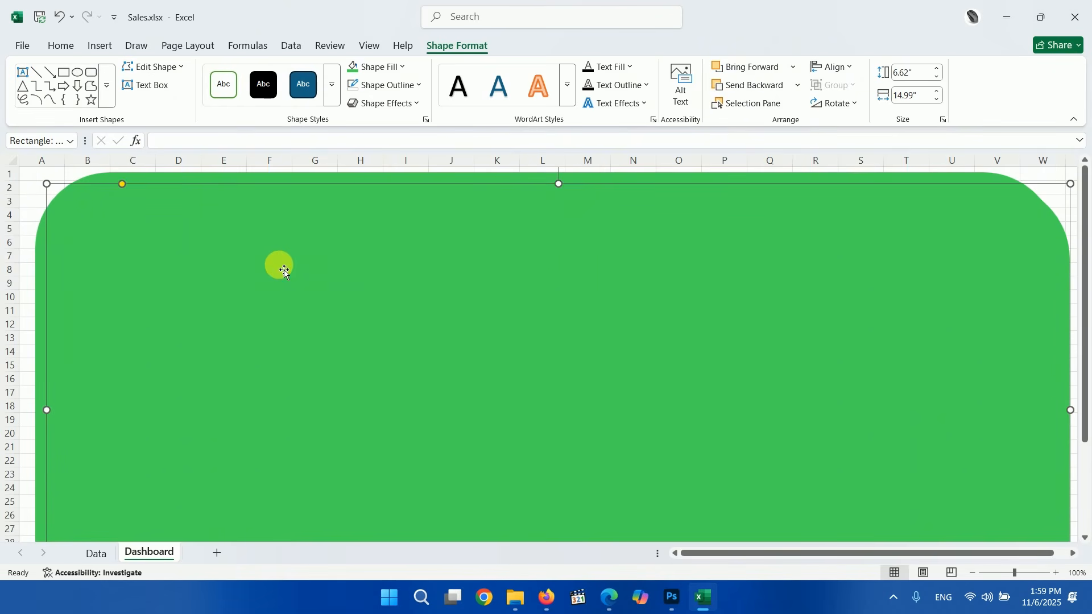
click(403, 69)
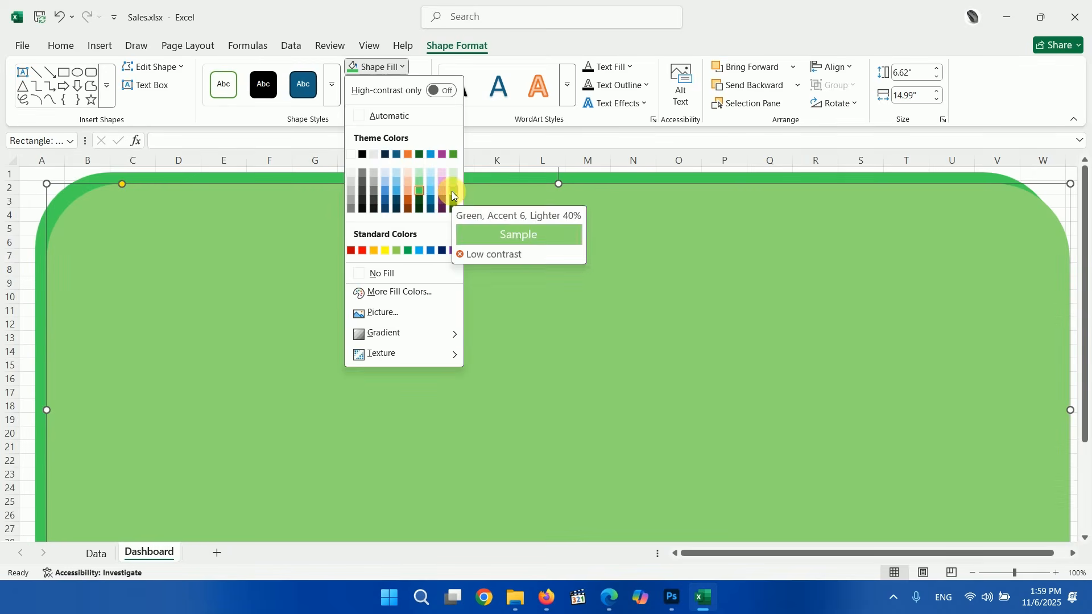
click(452, 191)
click(414, 87)
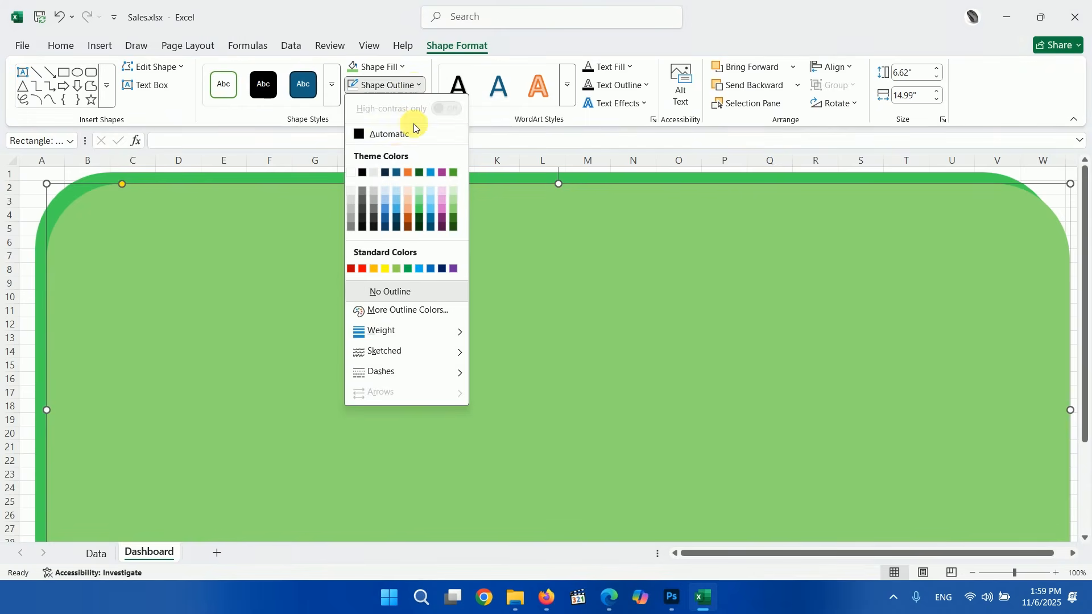
click(372, 293)
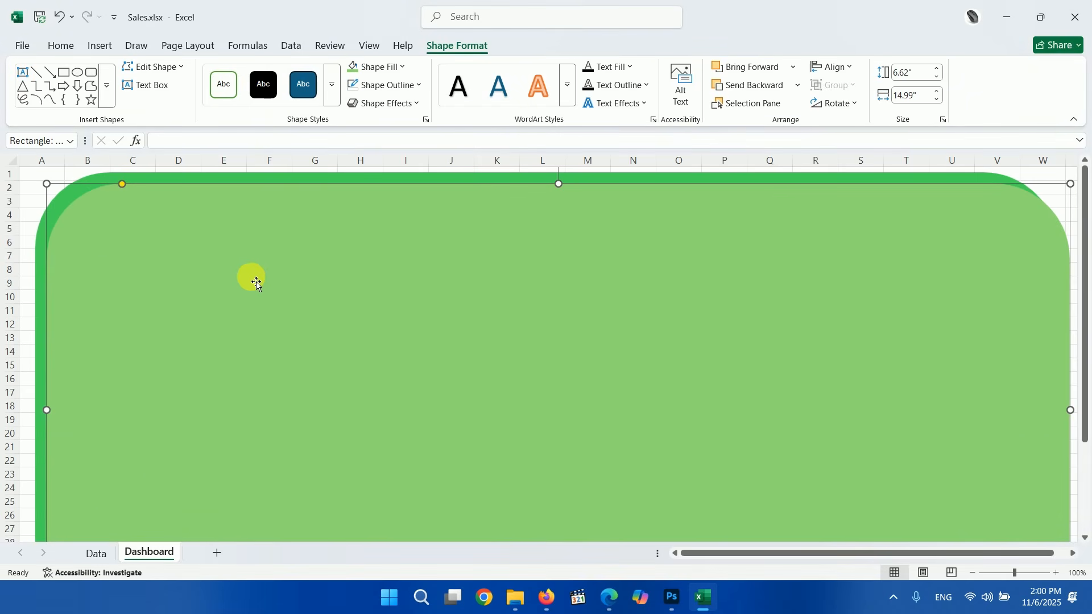
Step: Shrink the light green copy and place it inside the darker shape, leaving a wider margin along the left side
drag(47, 184, 131, 221)
drag(200, 273, 215, 277)
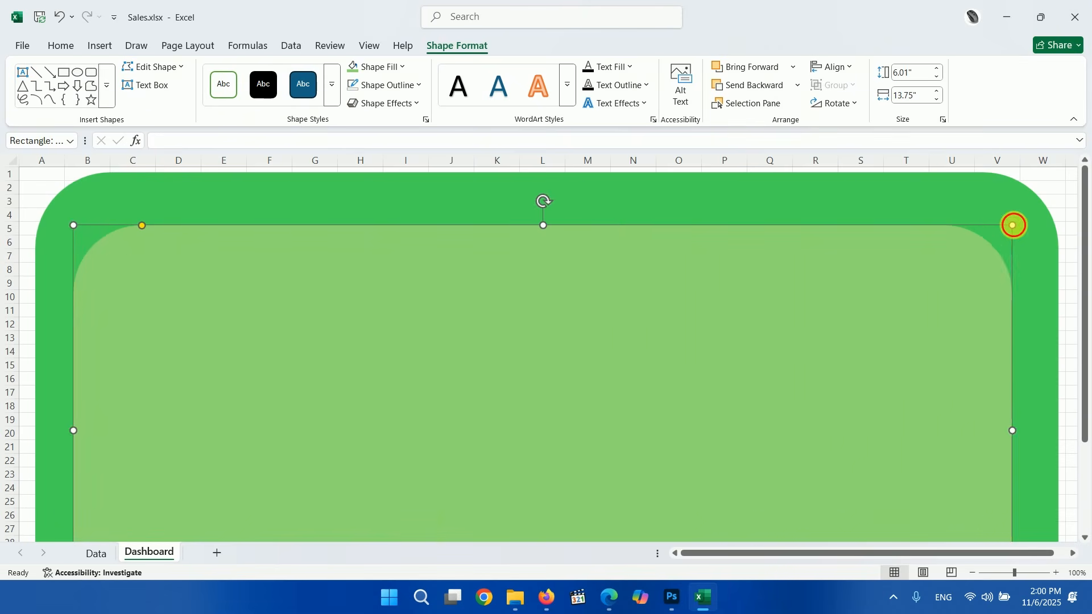
drag(1012, 225, 959, 272)
drag(854, 326, 910, 265)
drag(589, 287, 600, 289)
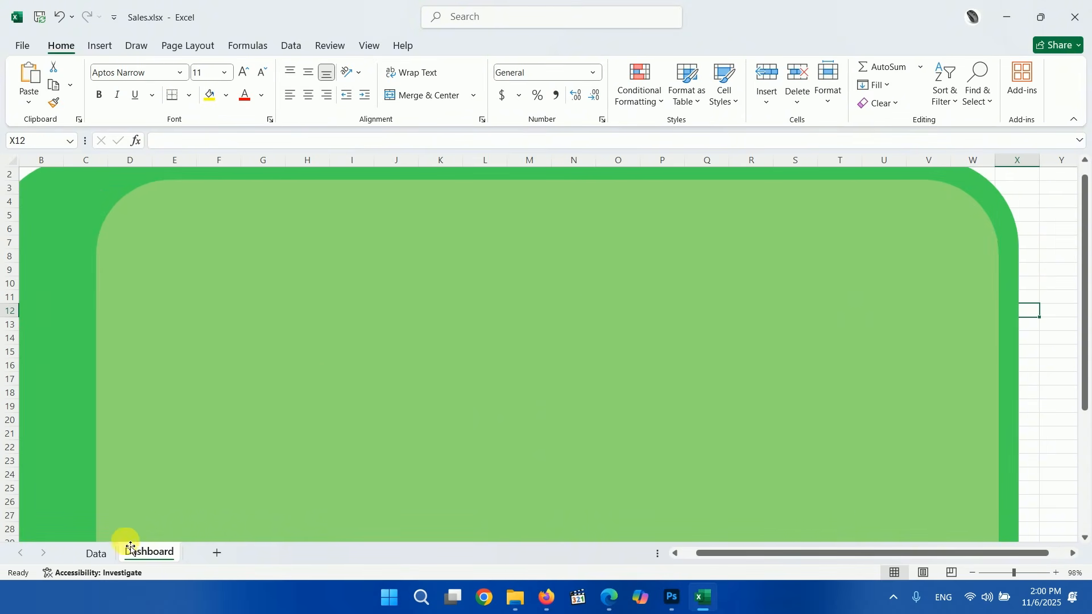
Step: Convert the whole sales range on the Data sheet, including its header row, into an Excel table
click(97, 552)
click(173, 337)
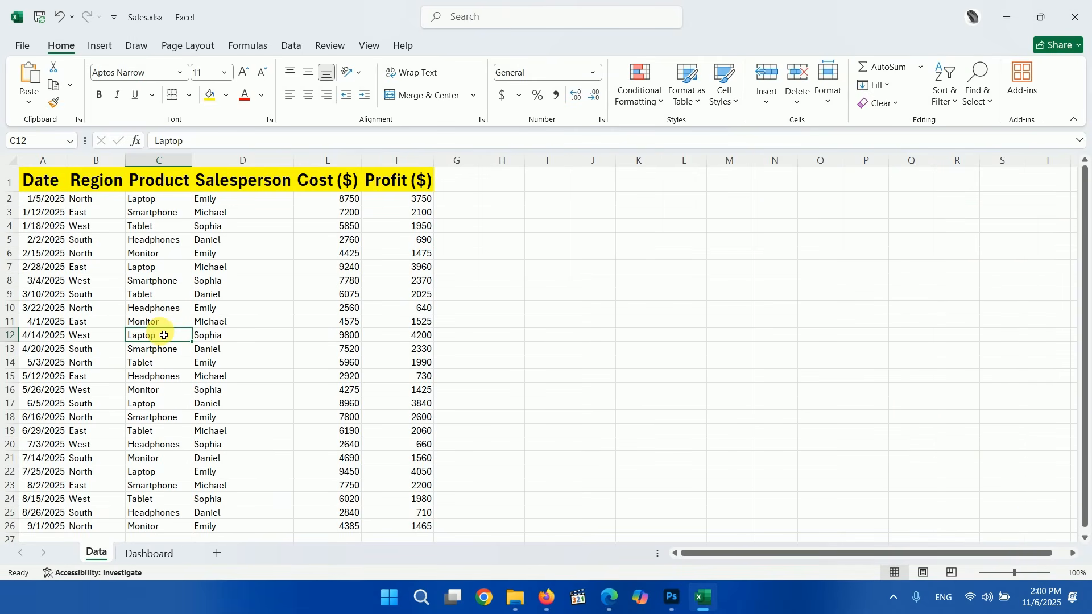
key(ctrl+a)
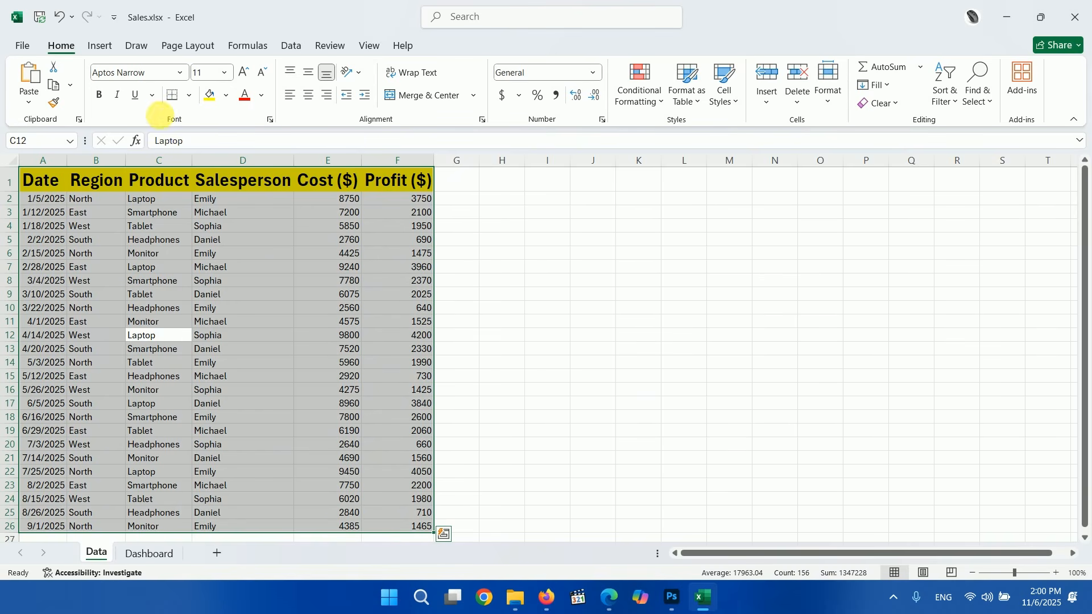
click(103, 49)
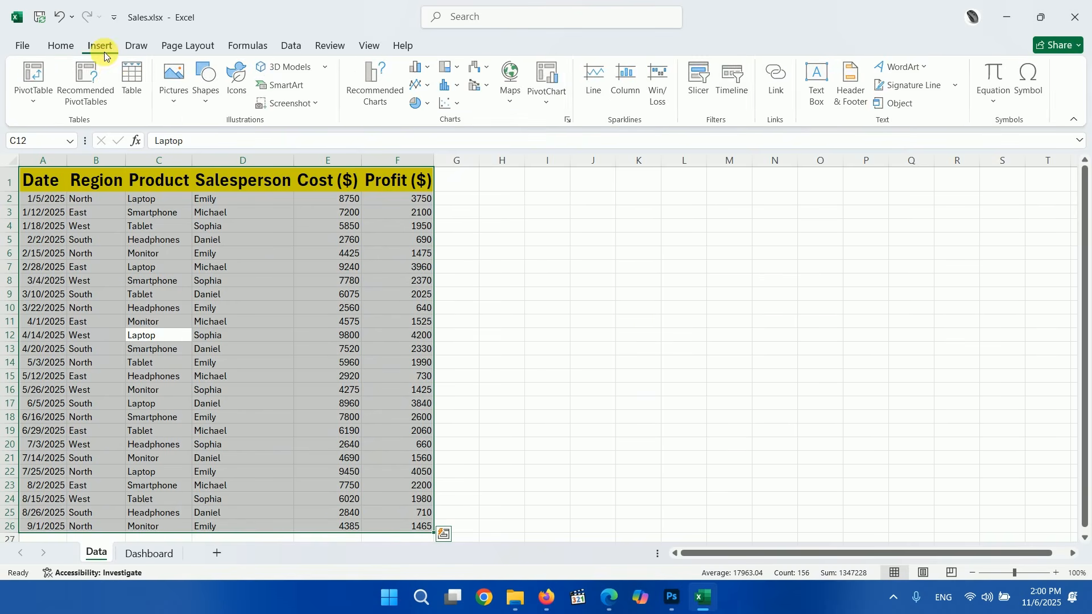
click(131, 76)
click(535, 336)
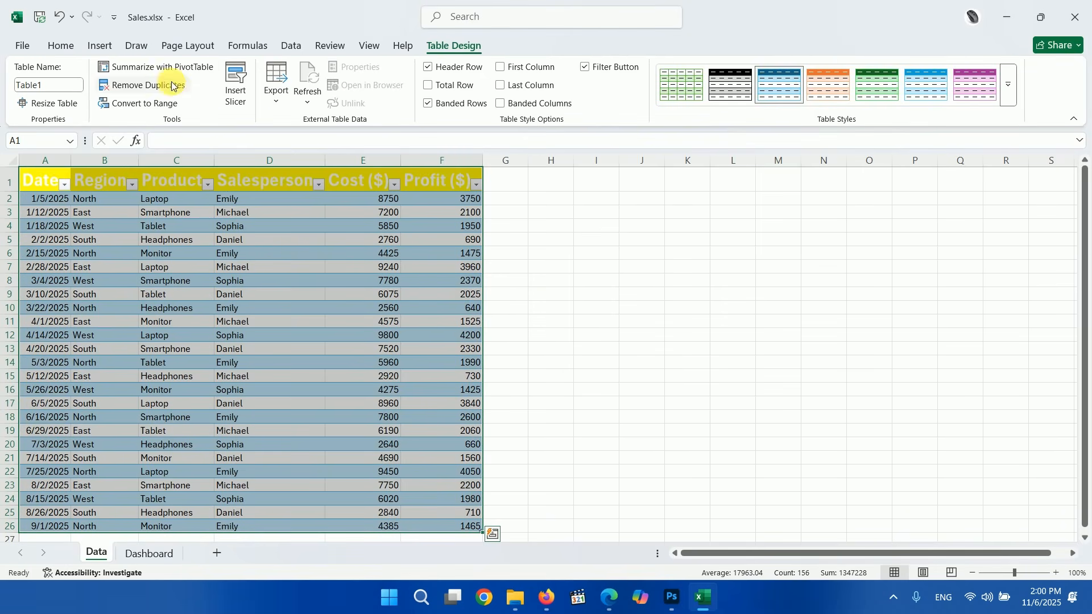
Step: Create a PivotTable from Table1 on a new worksheet
click(103, 46)
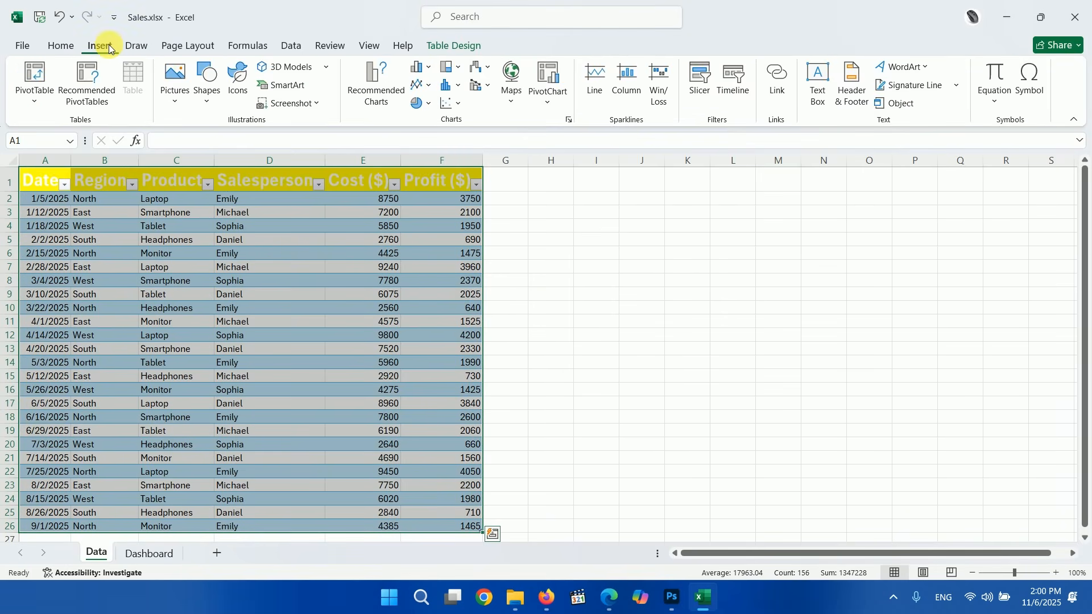
click(31, 91)
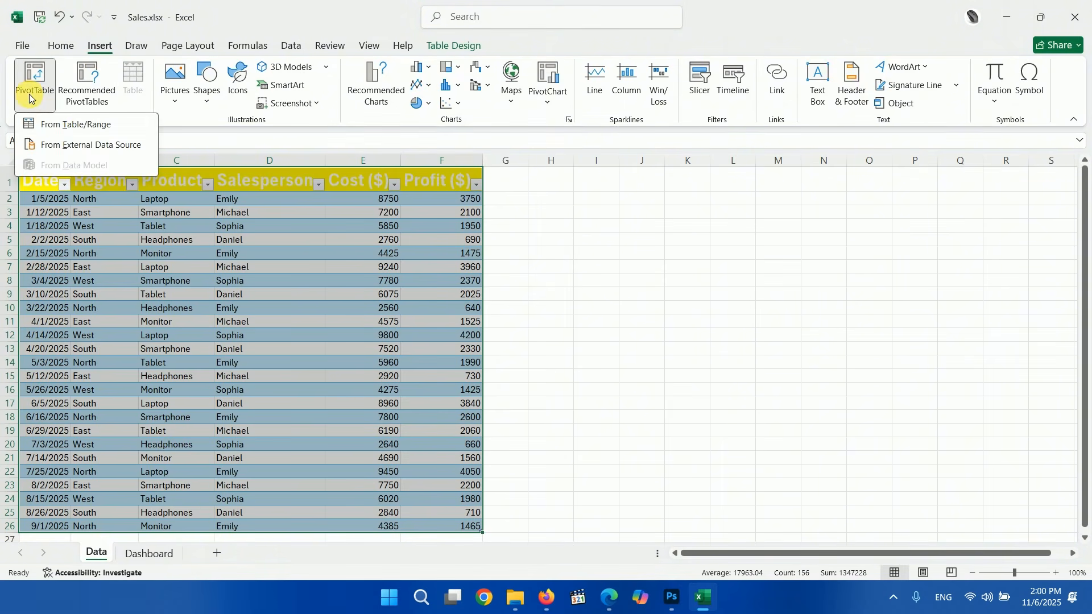
click(57, 123)
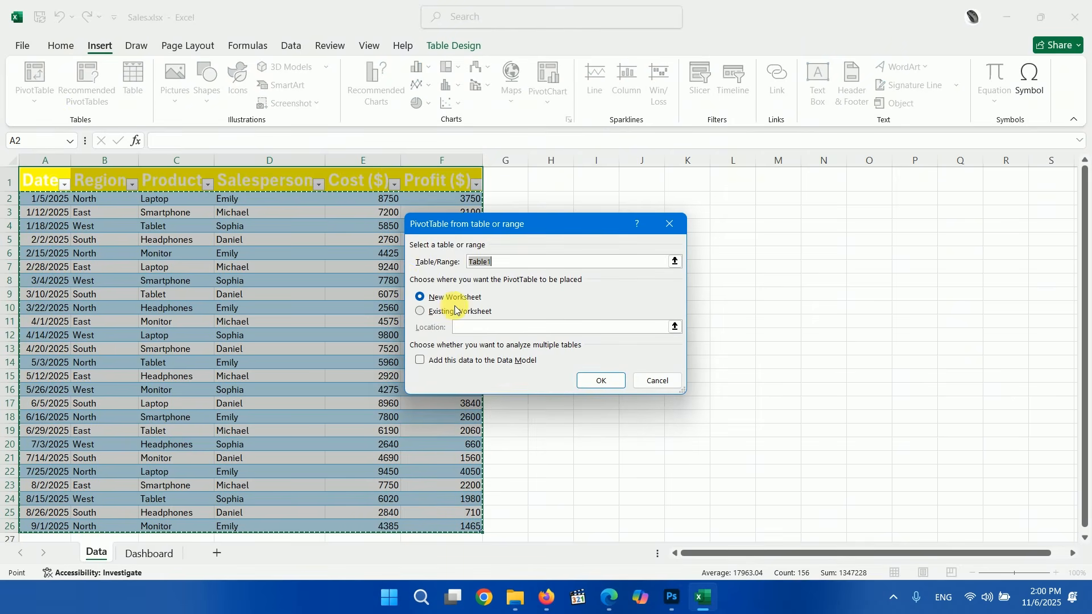
click(601, 384)
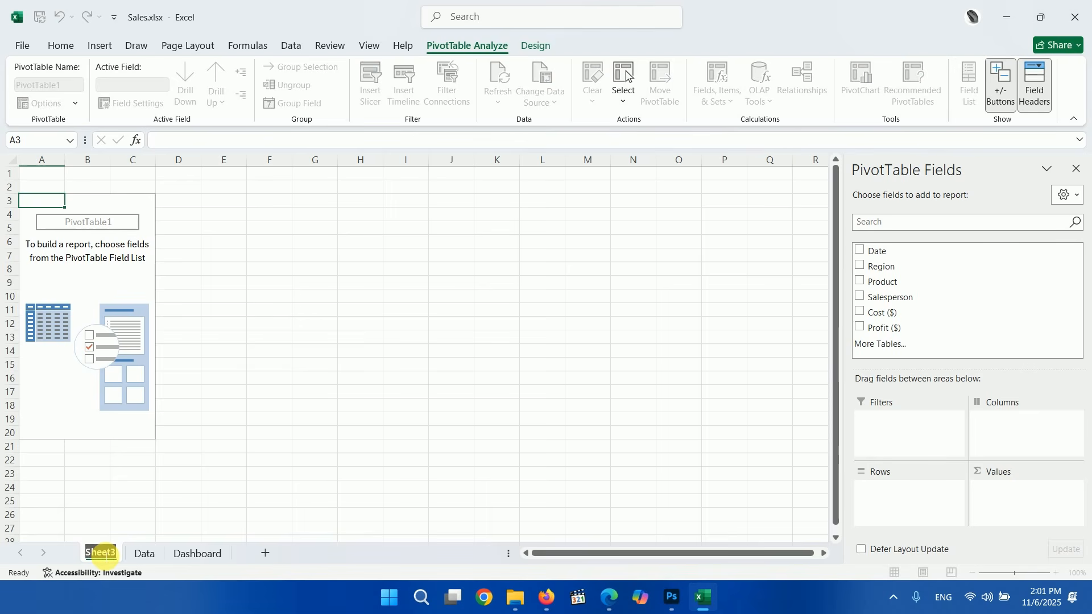
Step: Rename the PivotTable's worksheet as Pivote and move the Dashboard sheet to the front of the workbook
text(Pivote)
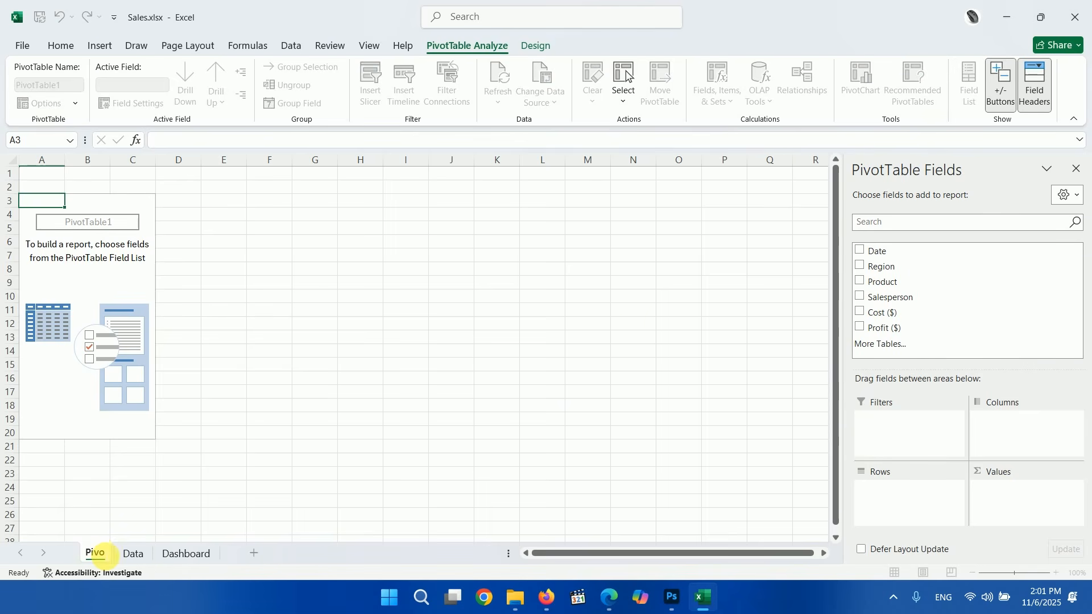
click(136, 557)
click(174, 558)
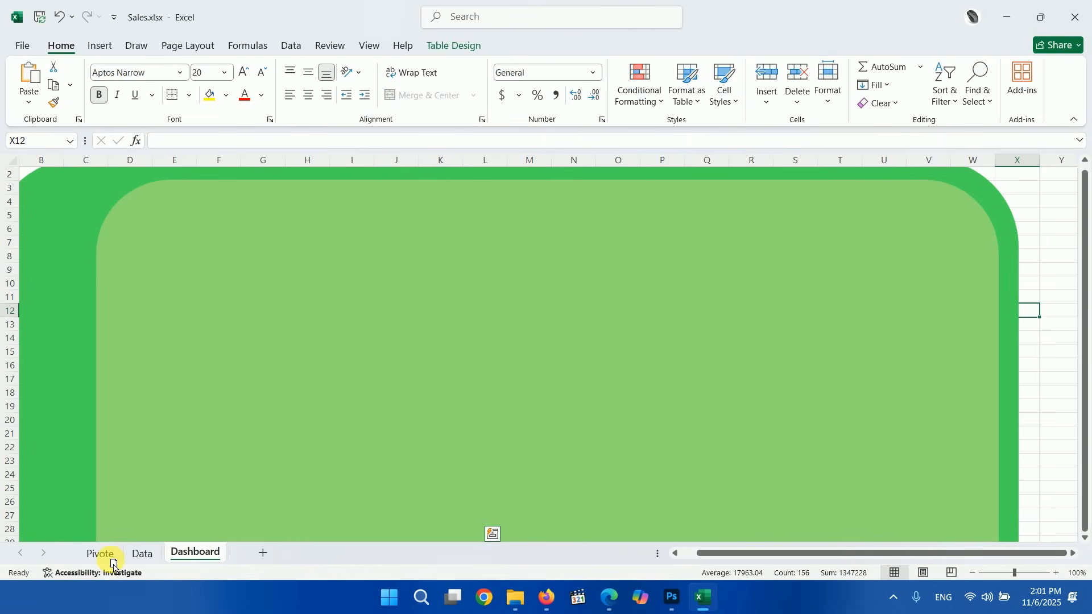
drag(95, 562, 95, 553)
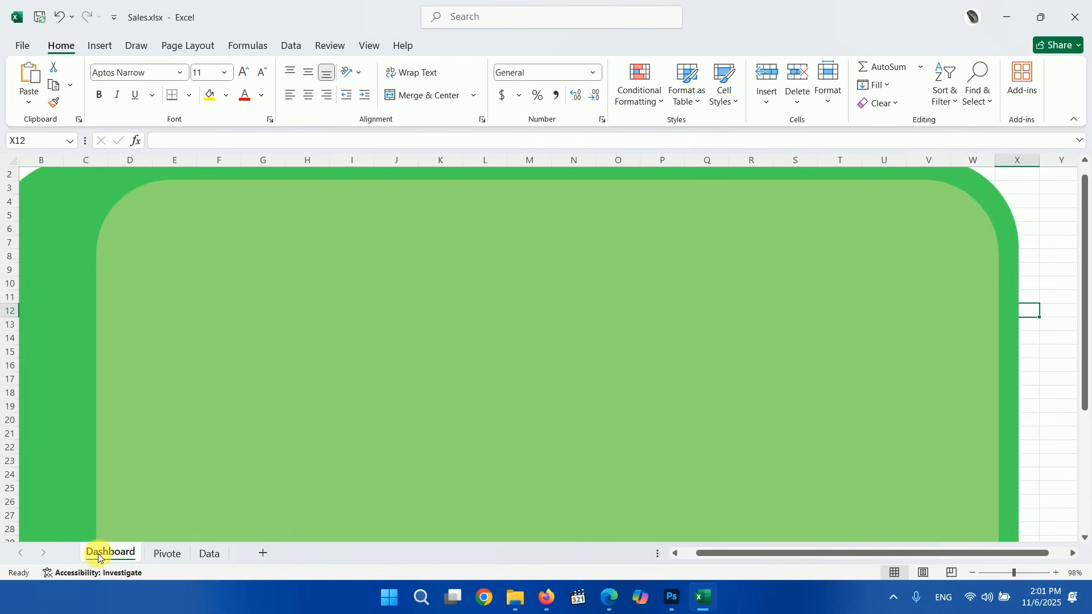
Step: Correct the Pivote worksheet's name to Pivot and look through the Dashboard, Pivot and Data sheets
click(167, 557)
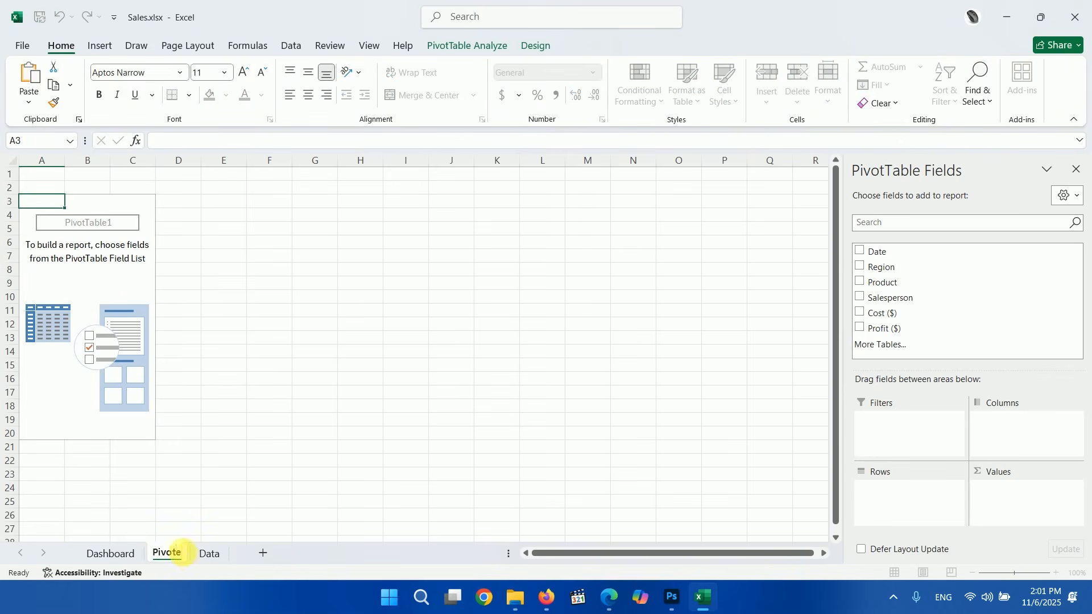
click(140, 556)
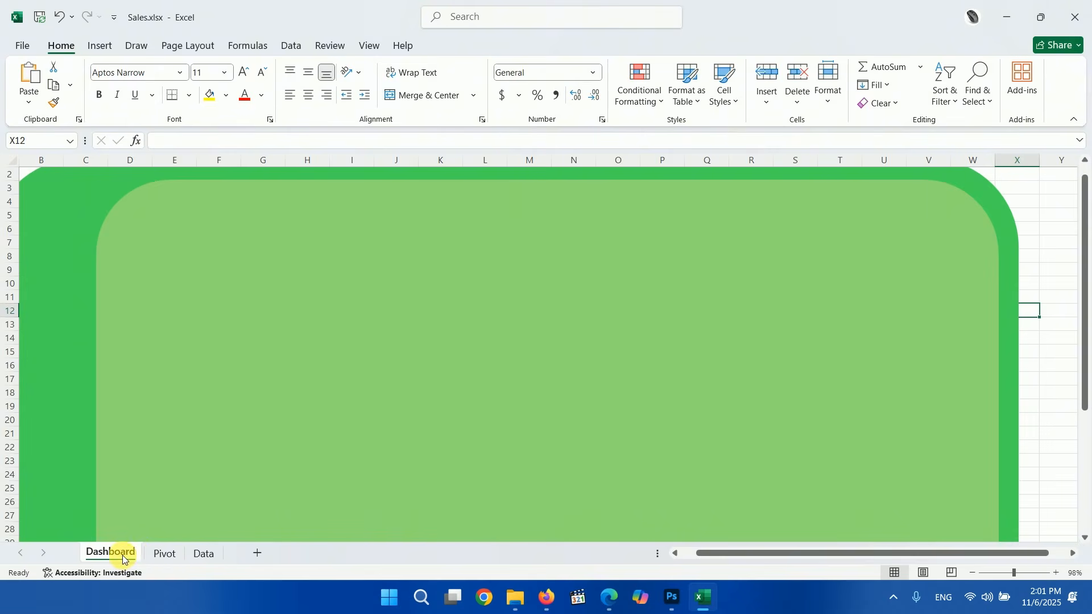
click(162, 554)
click(201, 555)
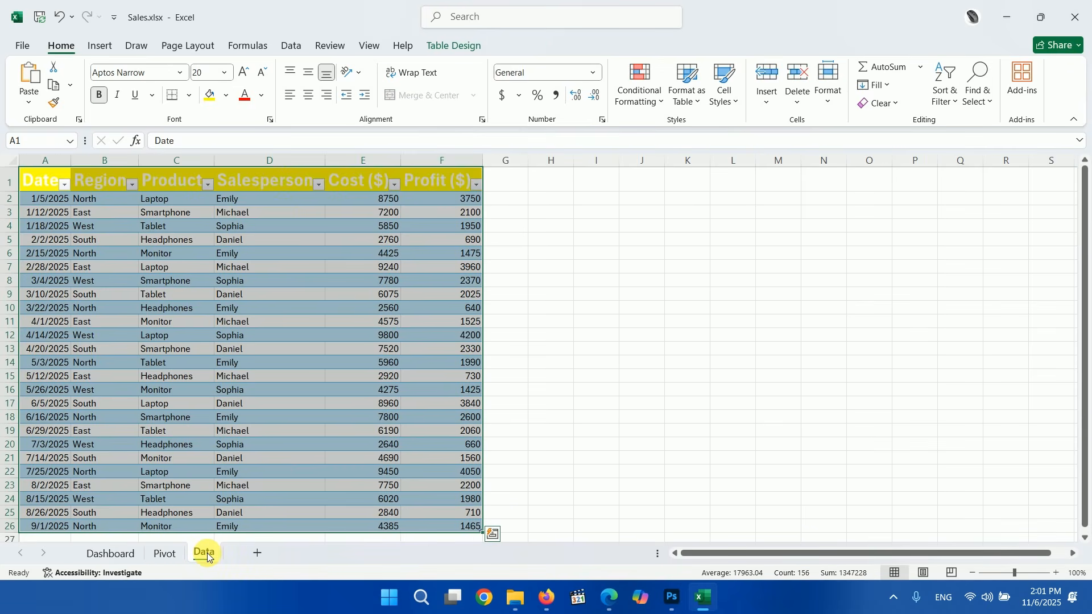
Step: Add the Date field to the rows of the Pivot sheet's PivotTable and insert a timeline for Date
click(163, 555)
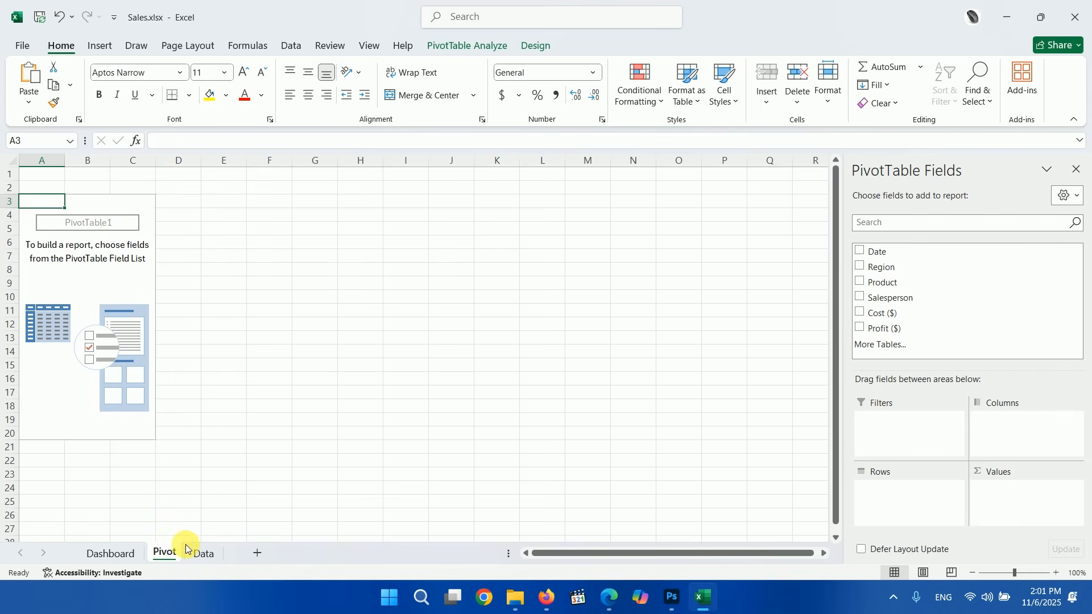
click(860, 251)
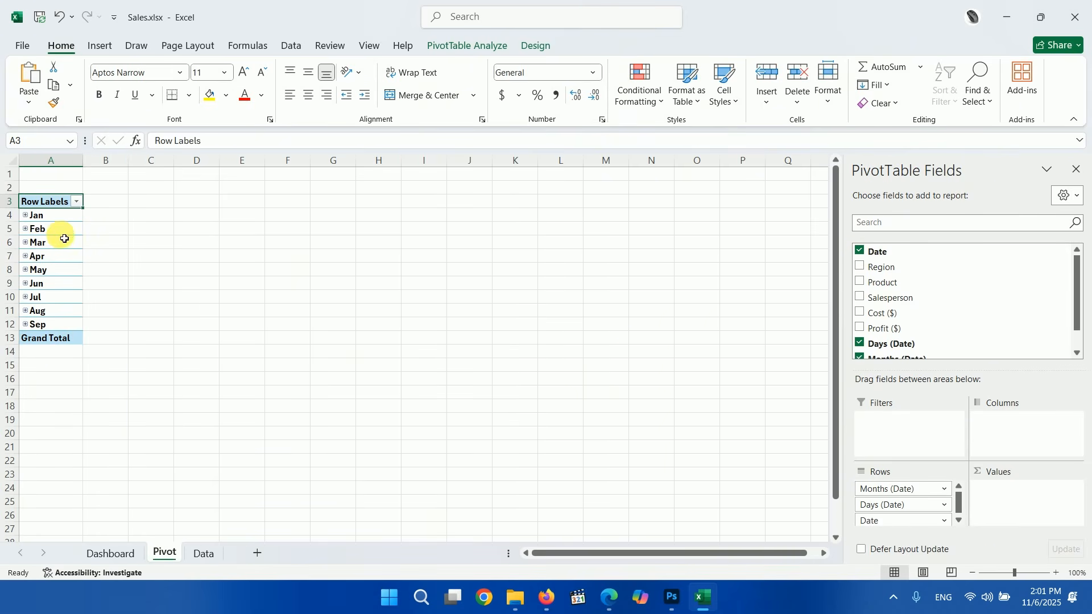
click(472, 47)
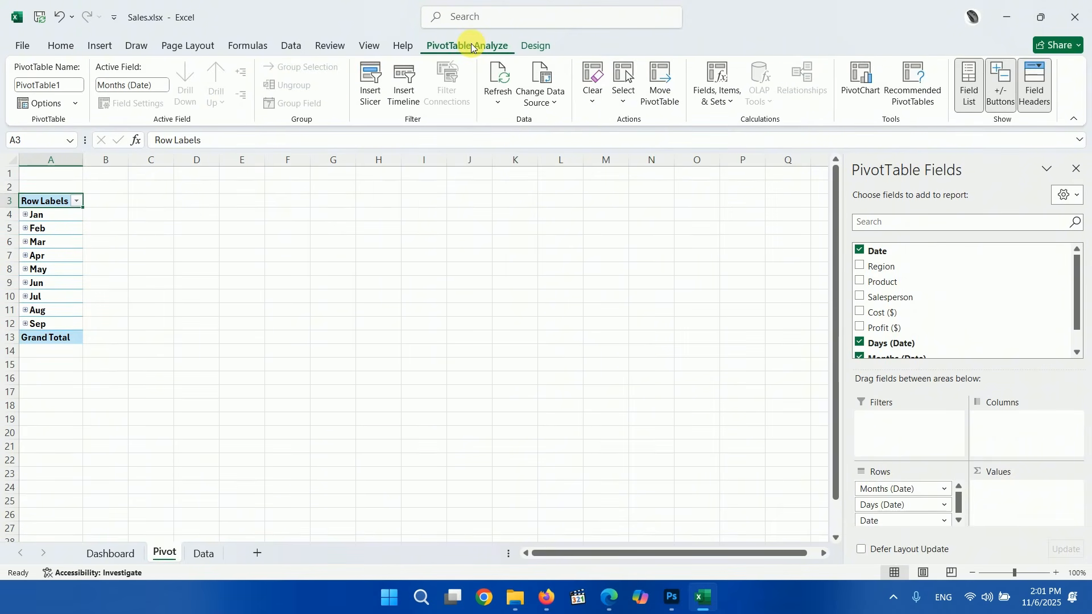
click(404, 88)
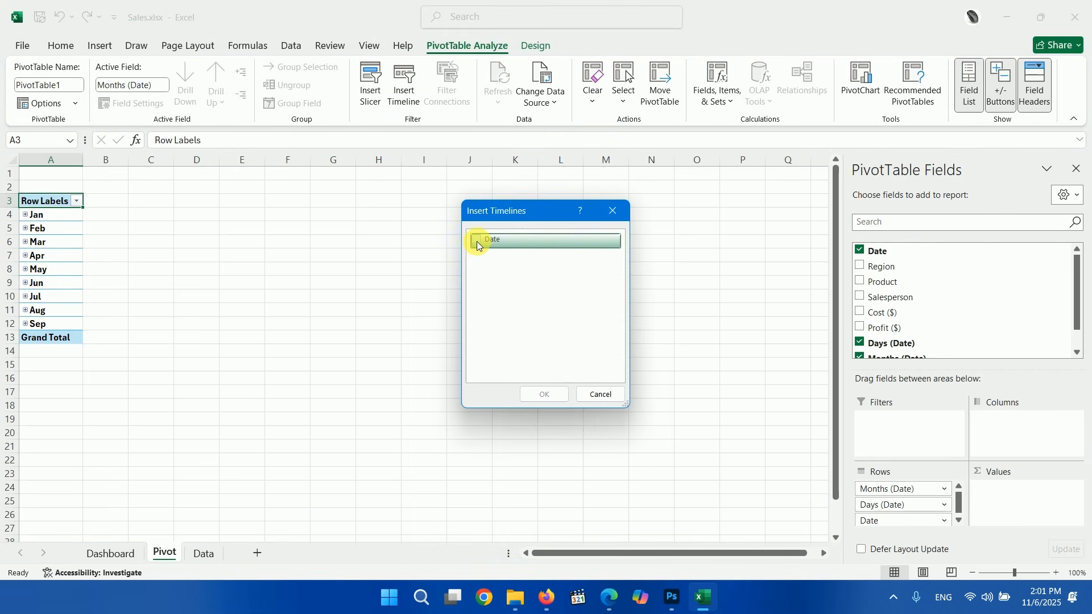
click(540, 394)
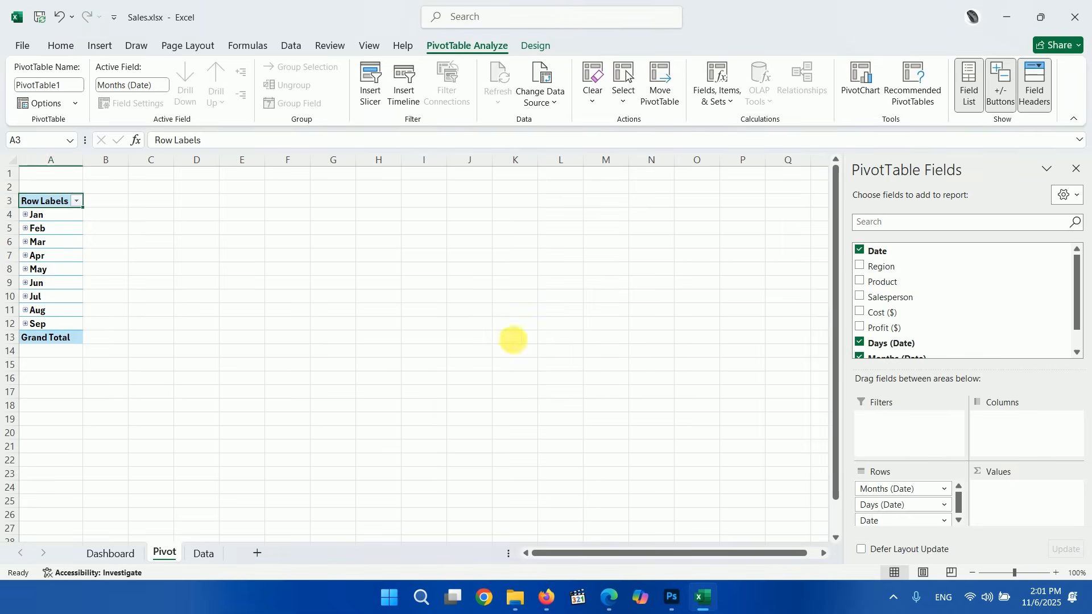
Step: Move the Date timeline beside the PivotTable, widen it to about 5.53", and bring January through December 2025 into its range
drag(475, 317, 480, 237)
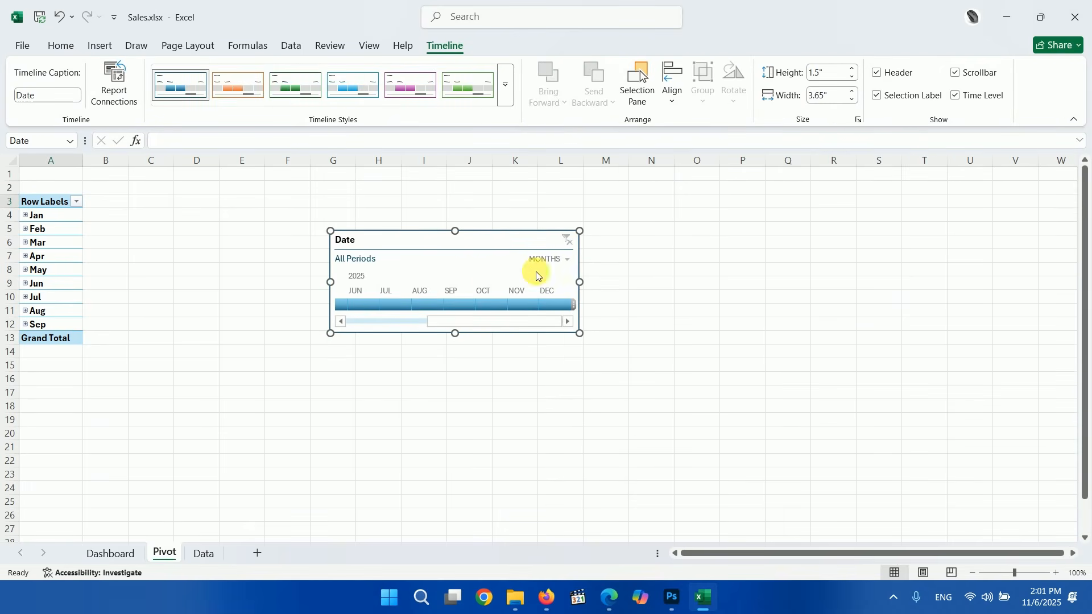
drag(580, 282, 707, 283)
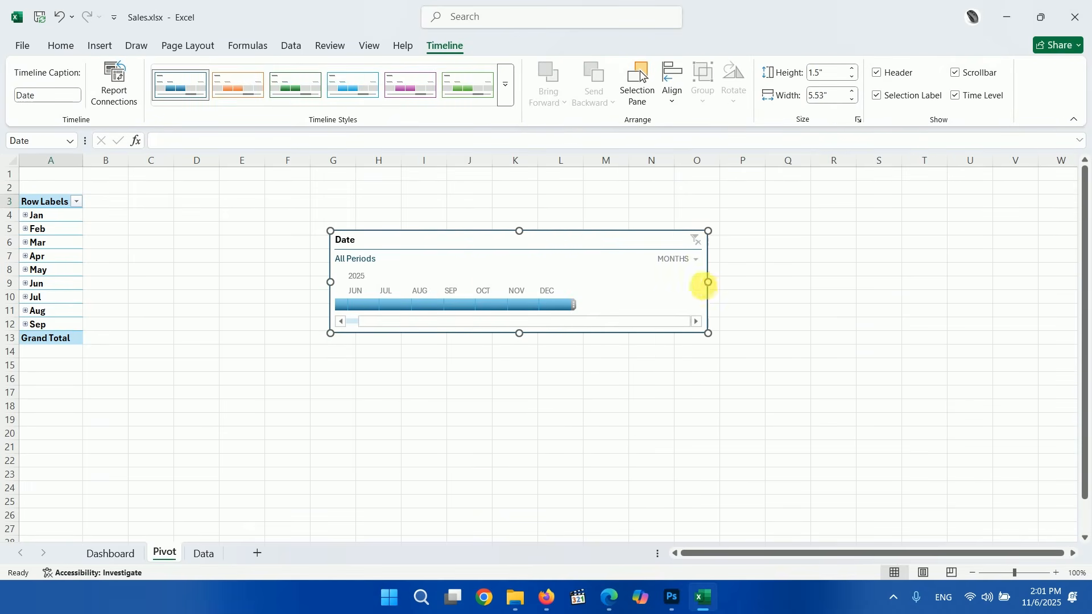
click(341, 322)
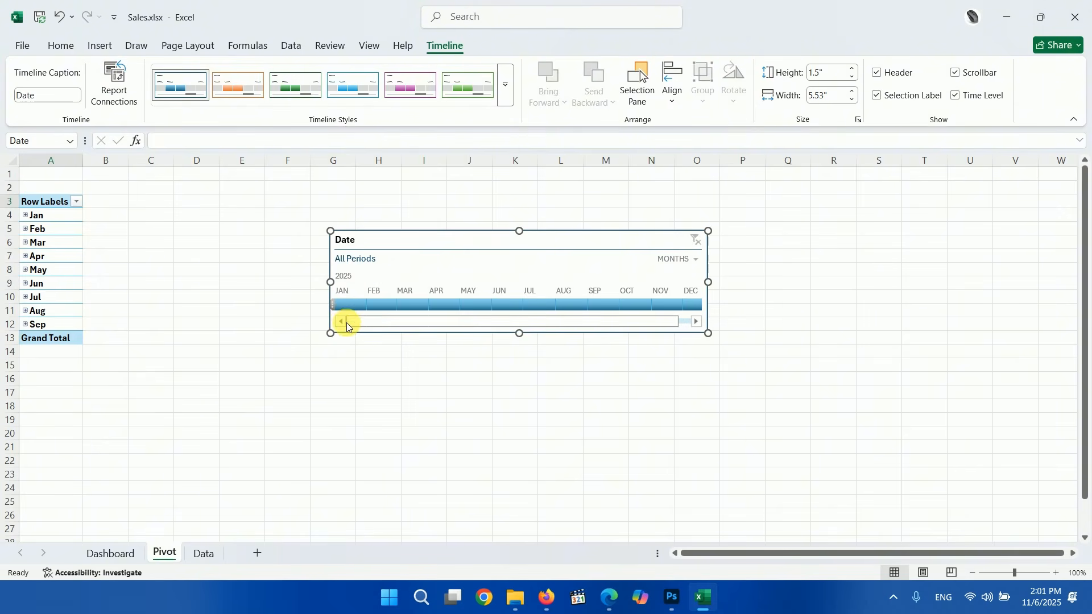
Step: Hide the Date timeline's scrollbar, selection label and time level, and apply the dark green timeline style
click(547, 236)
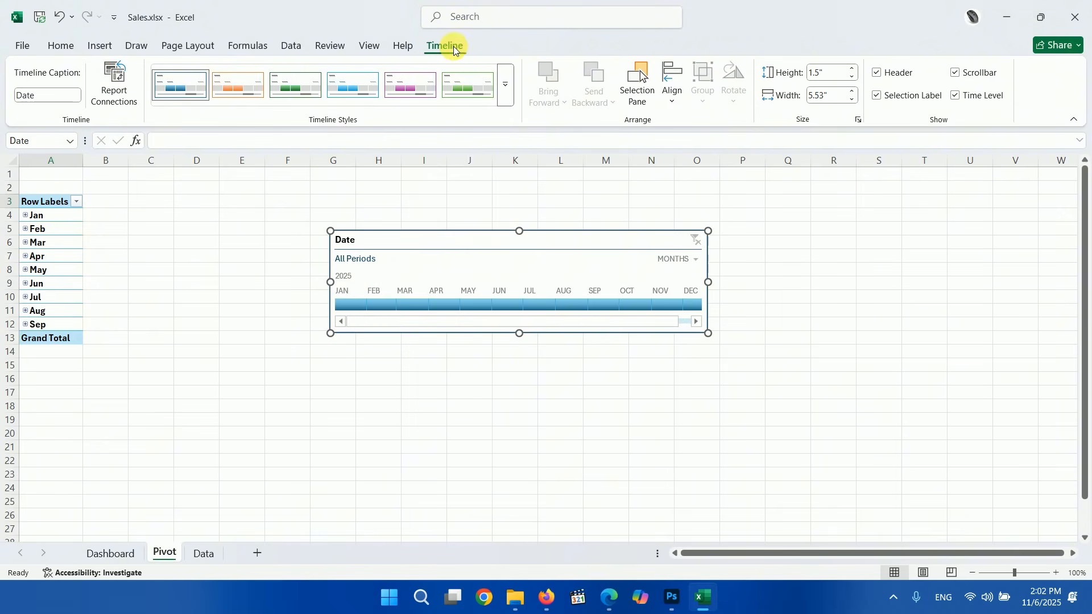
click(964, 74)
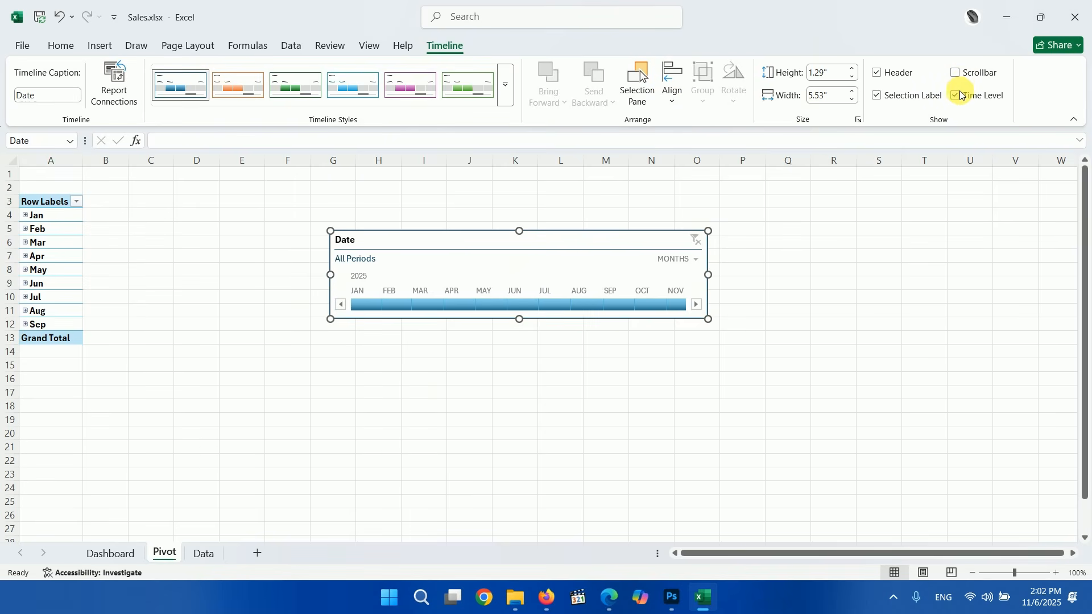
click(877, 95)
drag(630, 250, 557, 228)
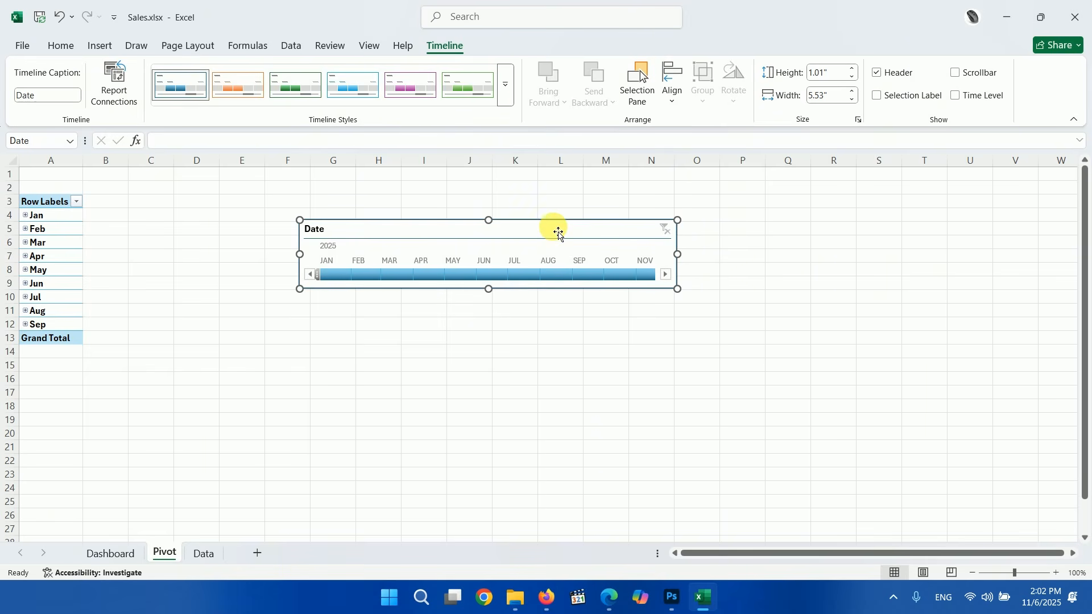
click(505, 85)
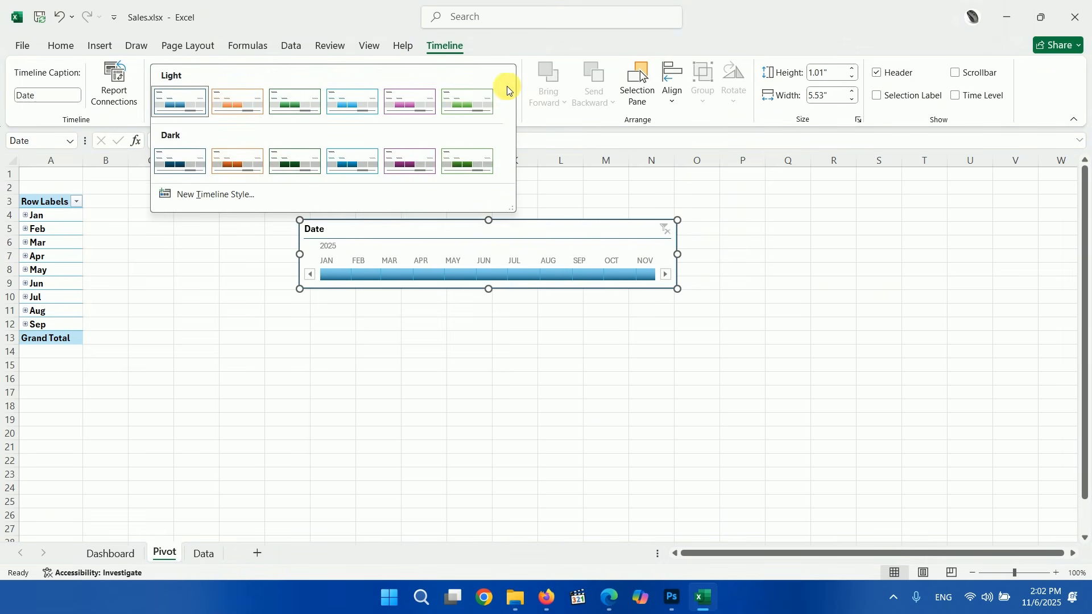
click(464, 165)
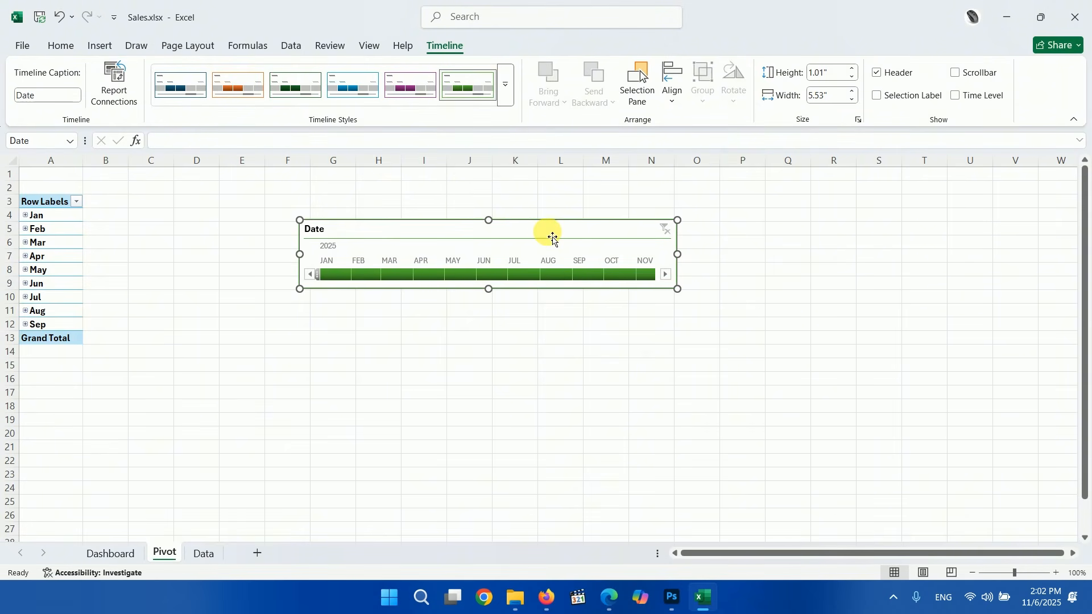
Step: Copy the Date timeline to the Dashboard sheet, widen it to show January through December, and place it in the inner rectangle's upper-right area
key(ctrl+c)
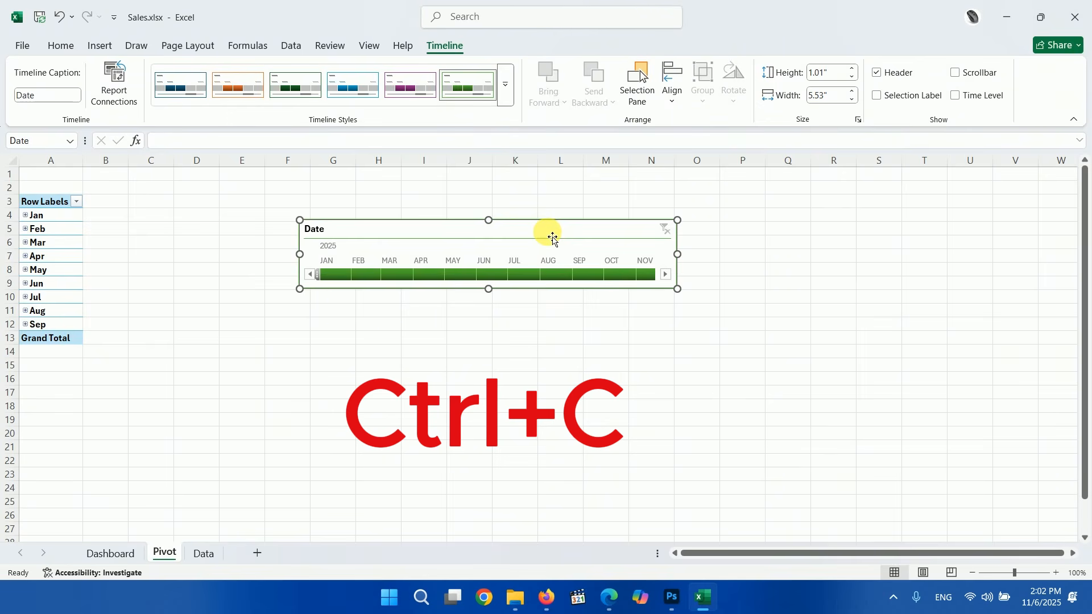
click(110, 554)
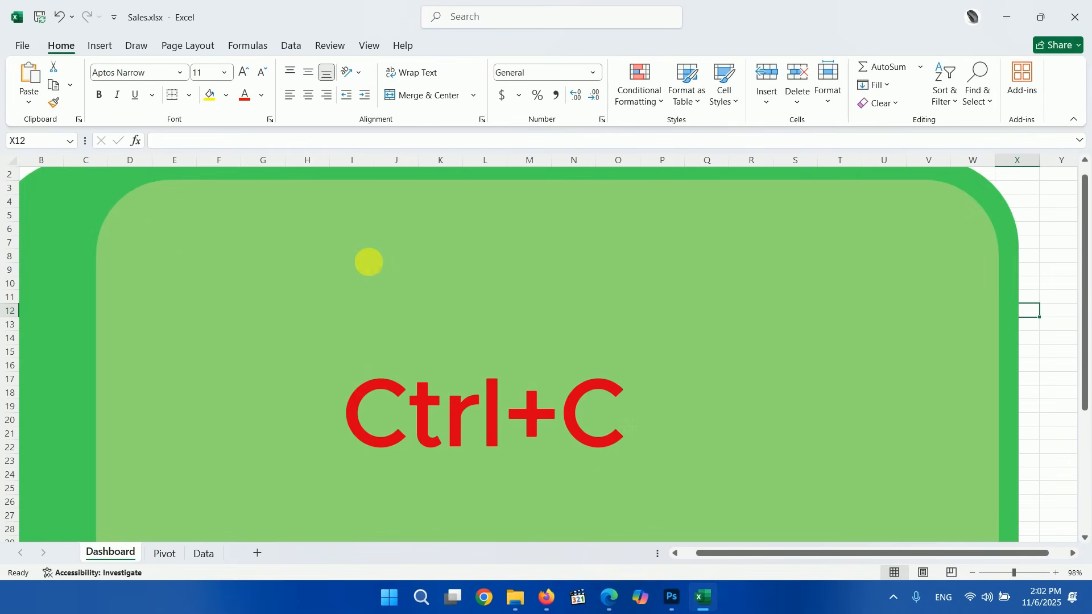
key(ctrl+v)
drag(1016, 316, 212, 220)
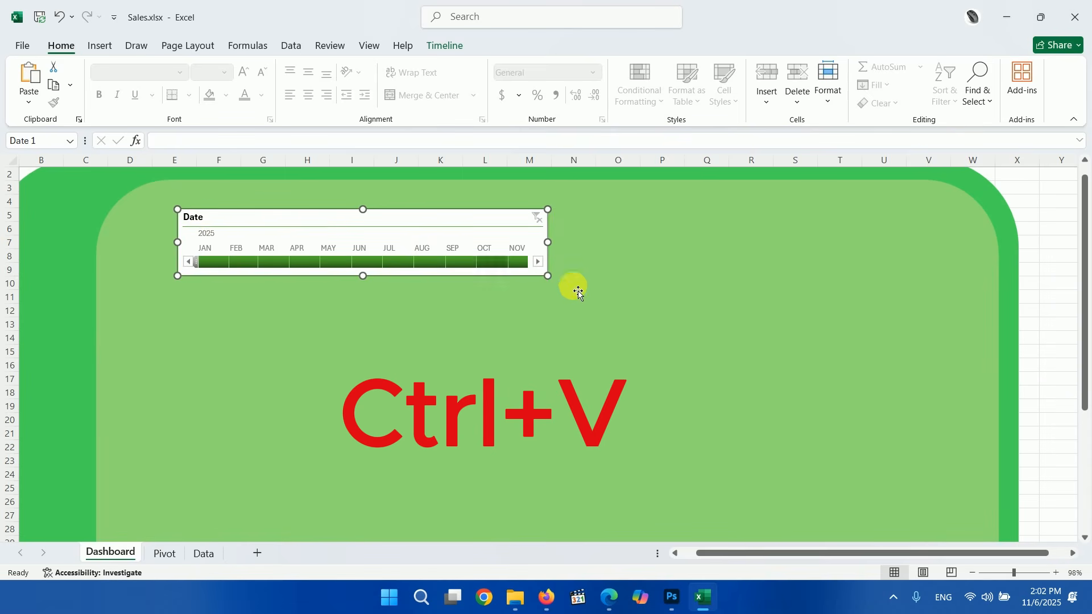
drag(549, 281, 604, 291)
drag(528, 224, 897, 206)
drag(755, 280, 755, 268)
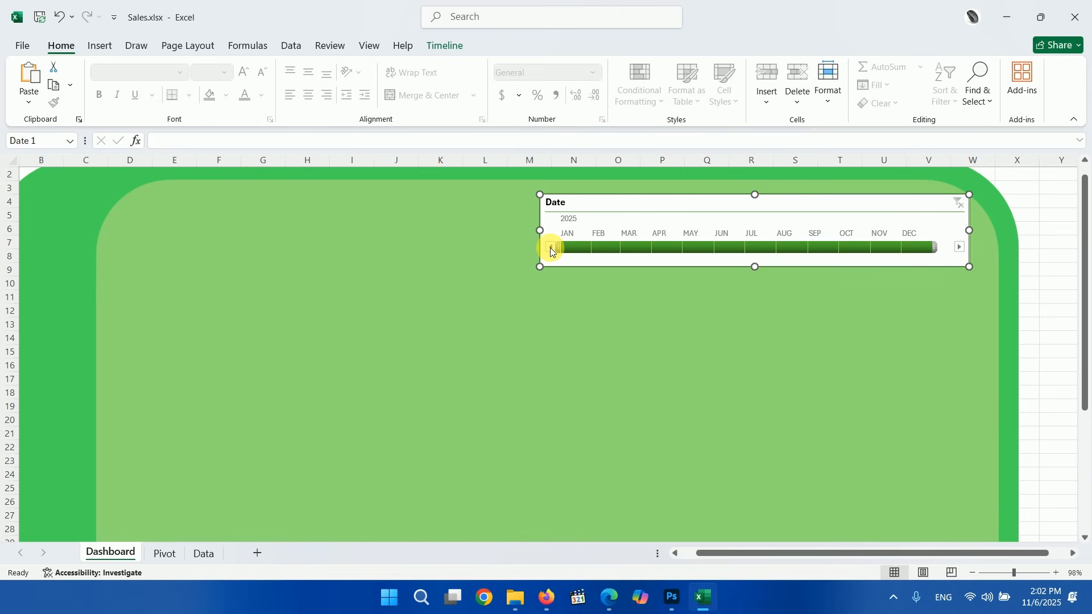
click(499, 296)
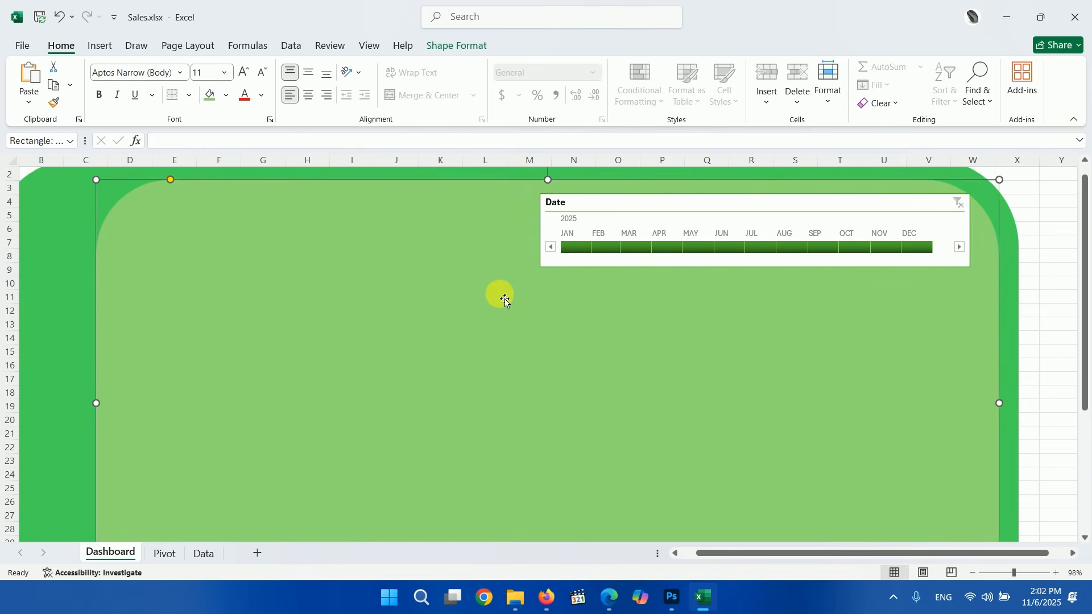
Step: On the Pivot sheet, move the Date timeline below the PivotTable and paste a copy of the PivotTable at D3
click(175, 549)
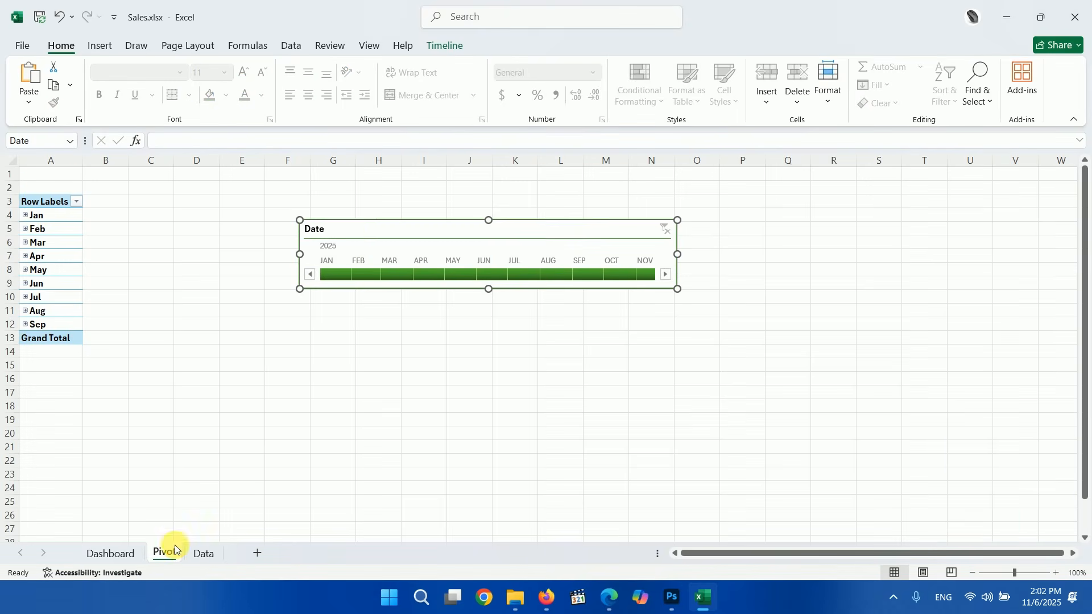
drag(356, 243, 87, 415)
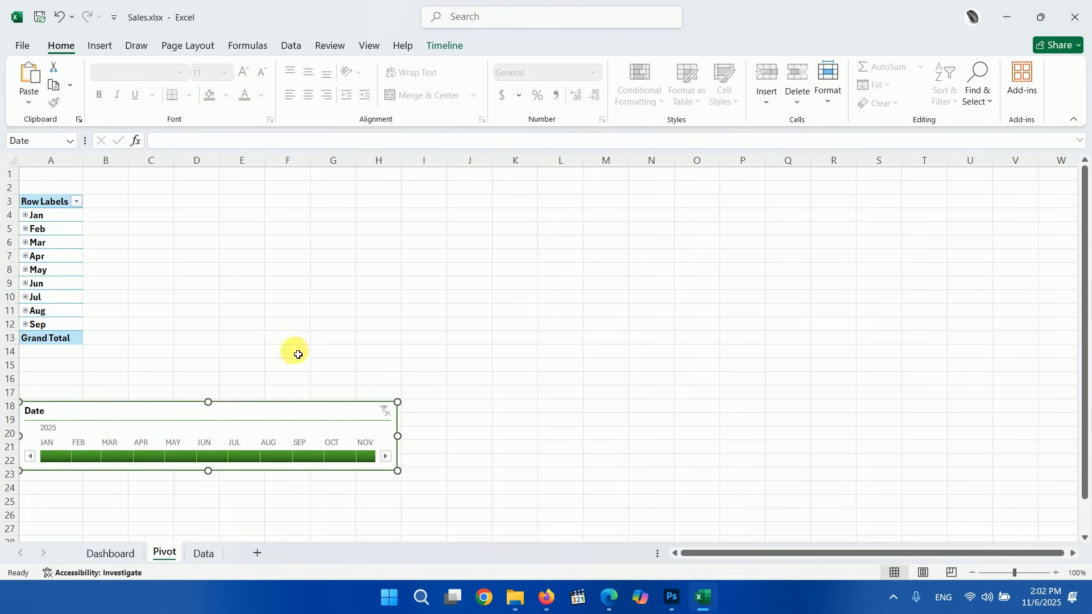
drag(59, 207, 55, 335)
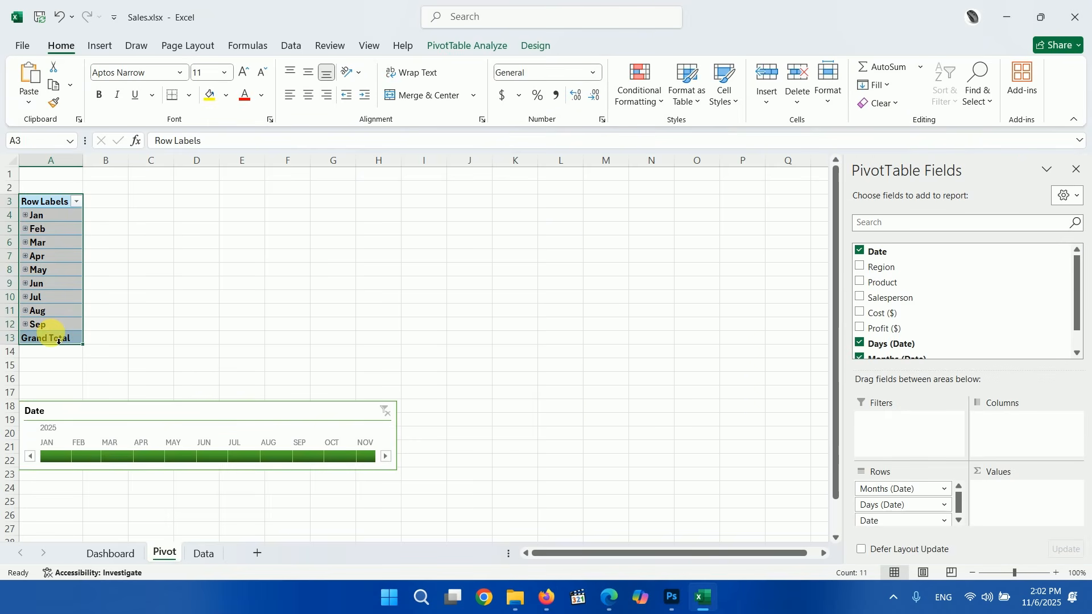
key(ctrl+c)
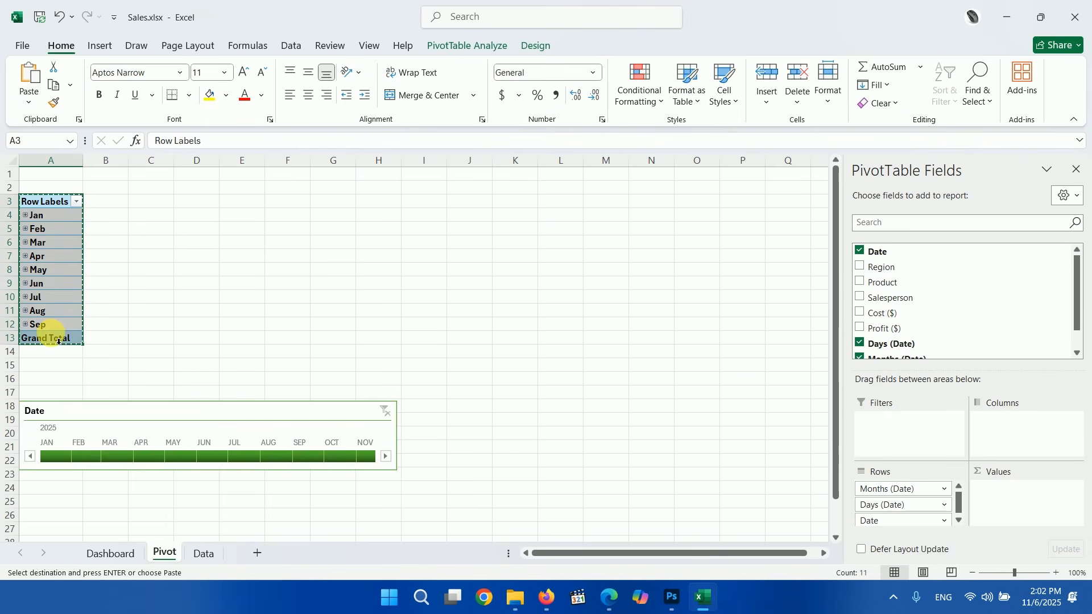
click(210, 206)
key(ctrl+v)
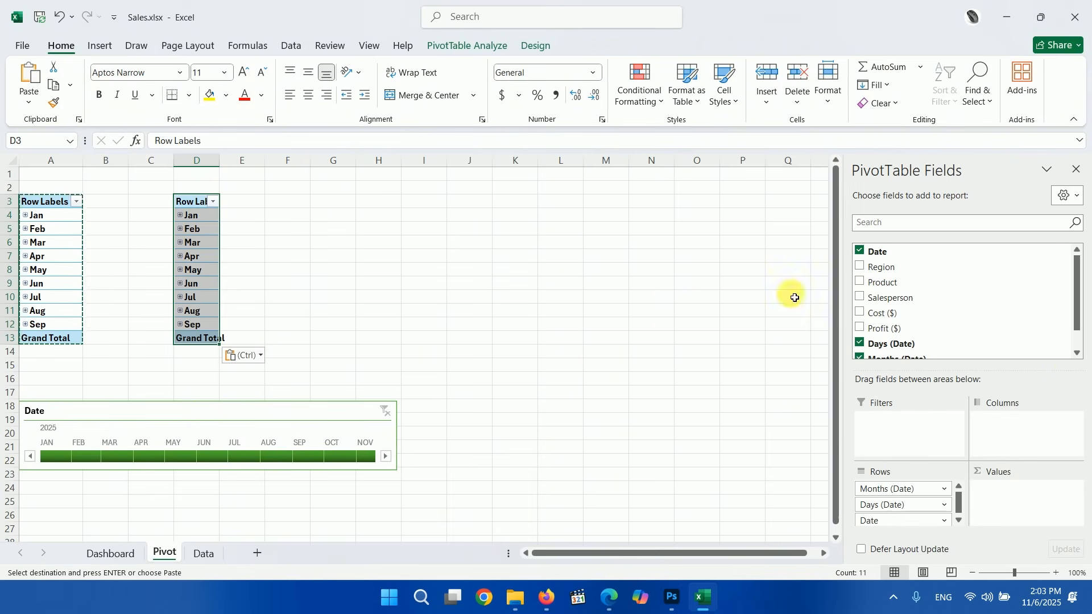
Step: Check the Data sheet's columns, and replace the Date, Days and Months fields of the PivotTable at D3 with Region
click(206, 556)
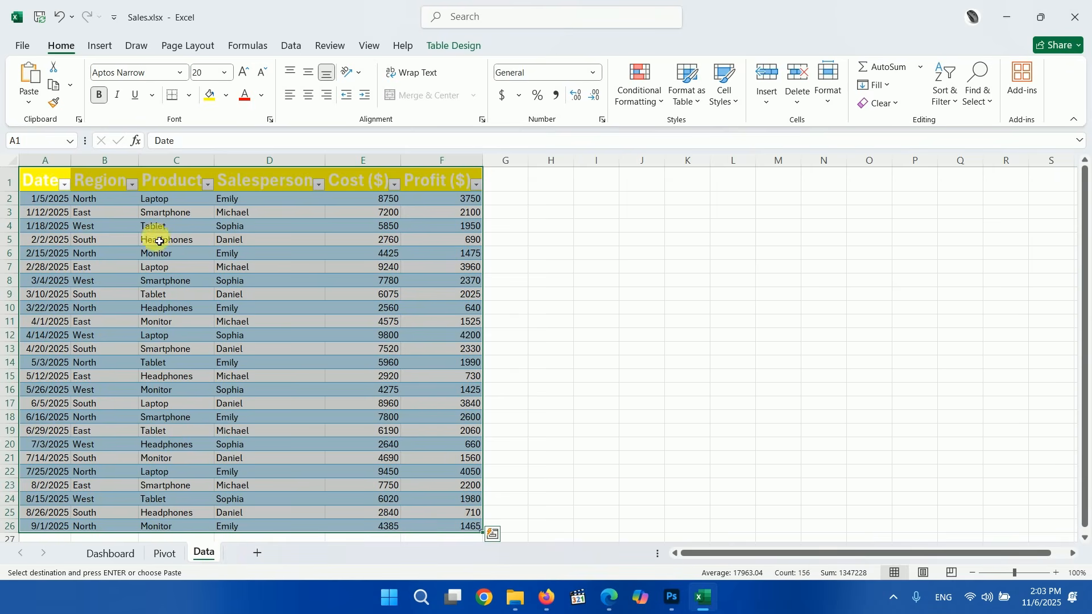
click(273, 217)
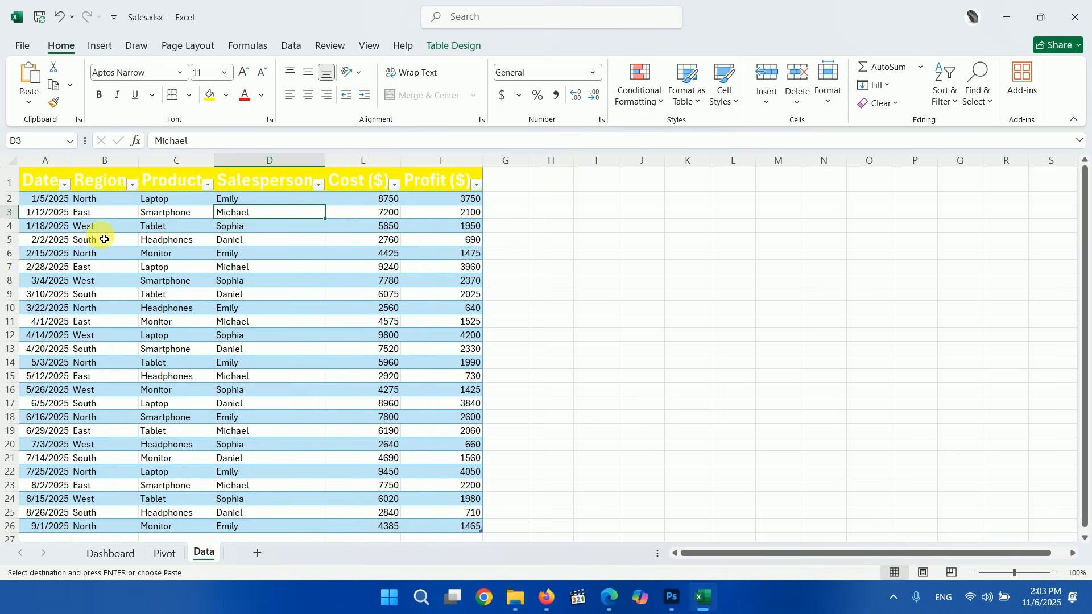
click(170, 555)
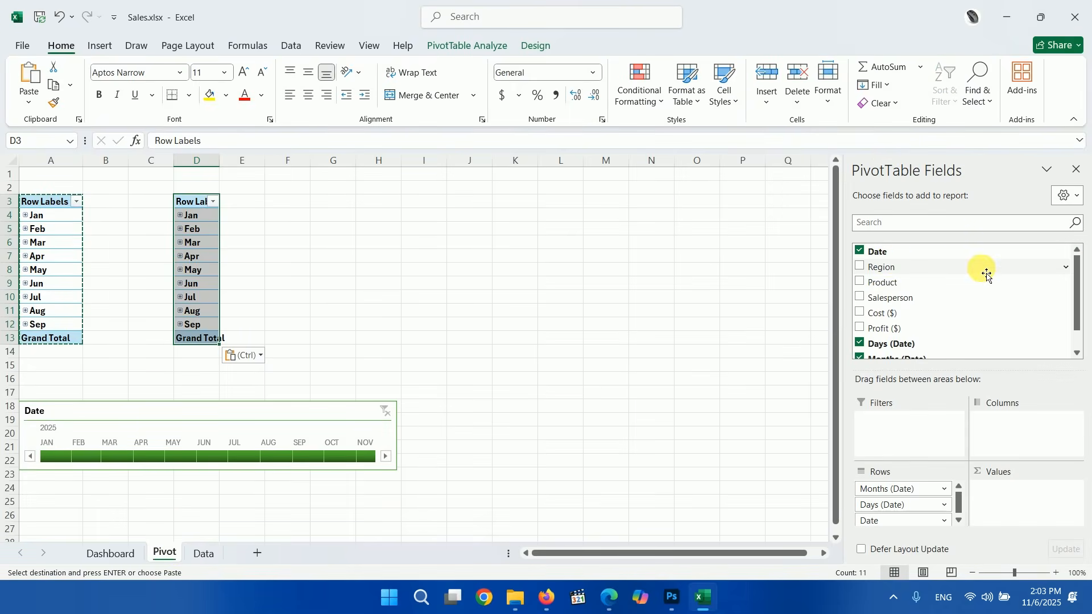
click(861, 252)
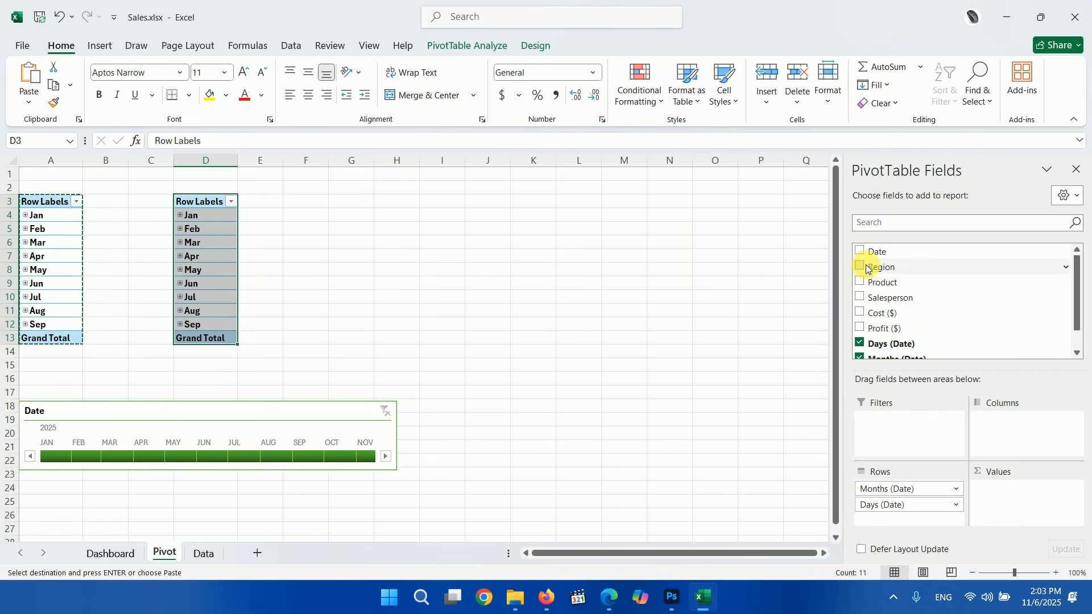
click(864, 265)
scroll(876, 328, down, 1)
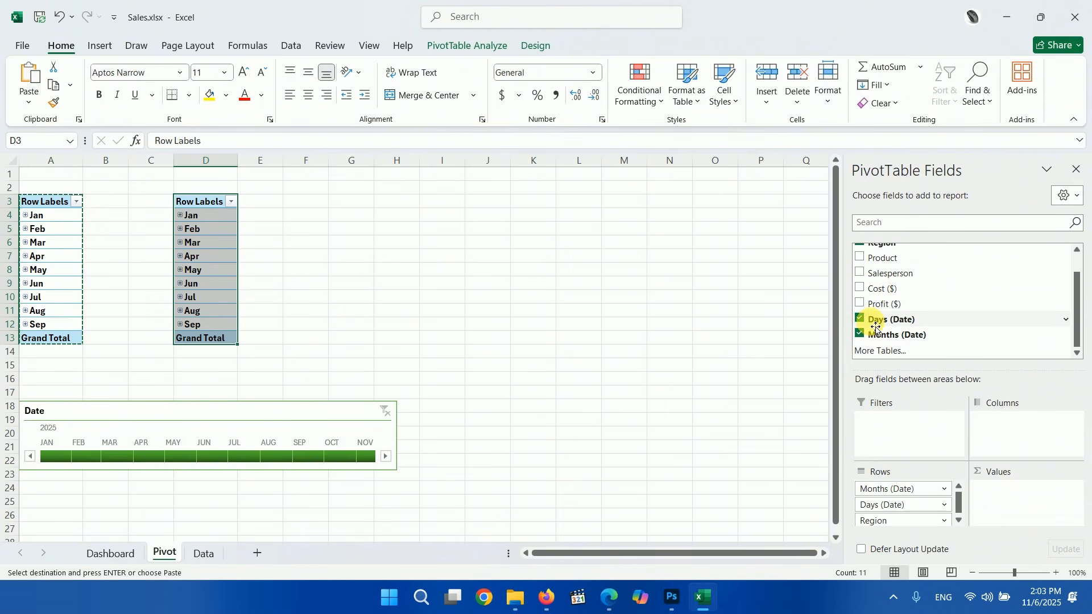
click(861, 319)
click(859, 336)
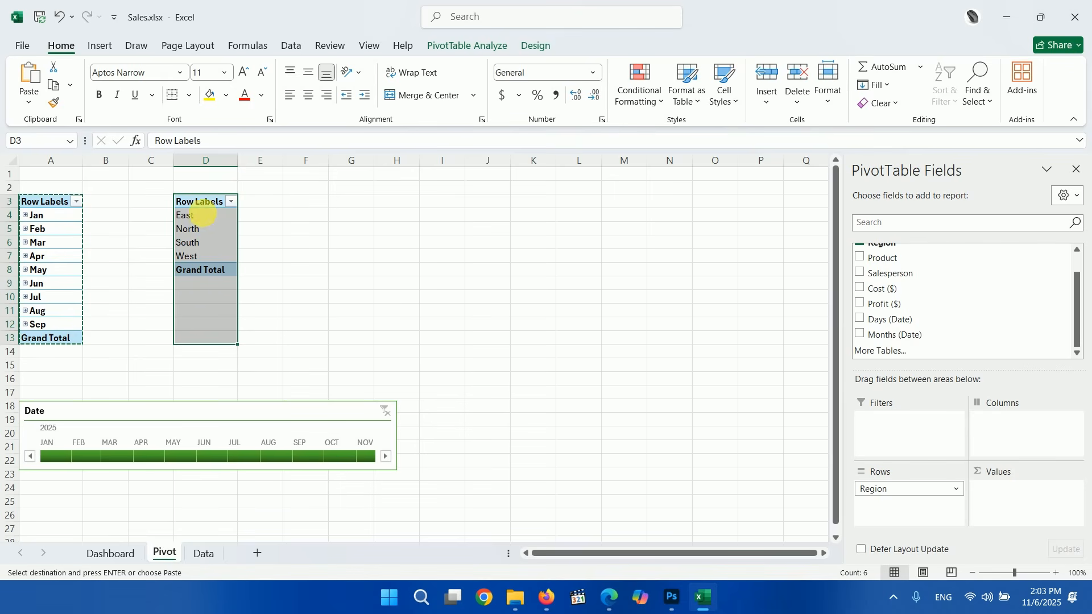
Step: Insert a Region slicer for the PivotTable at D3
click(466, 49)
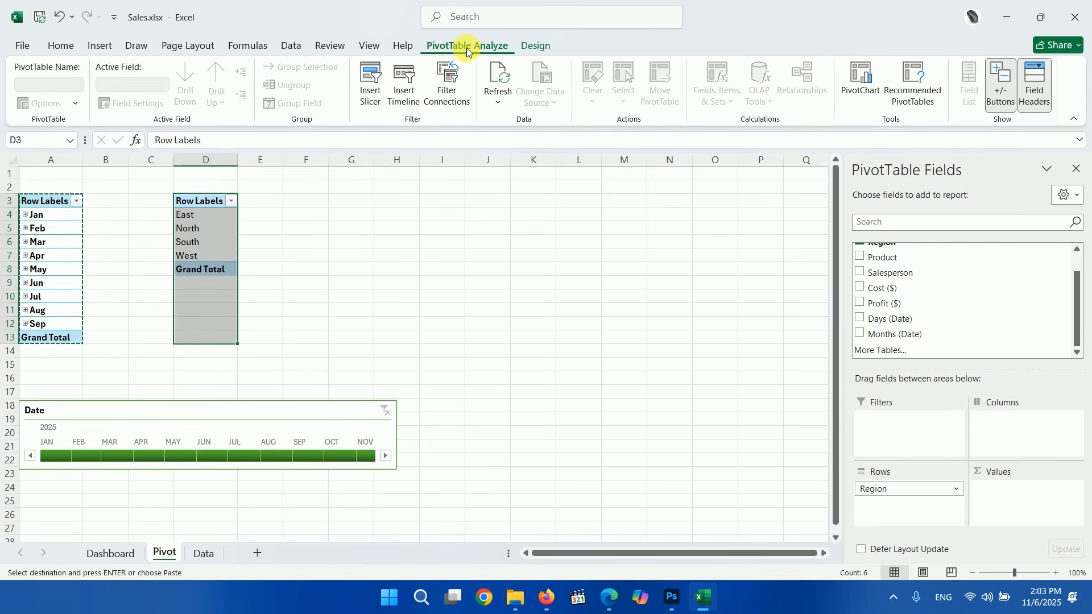
click(368, 85)
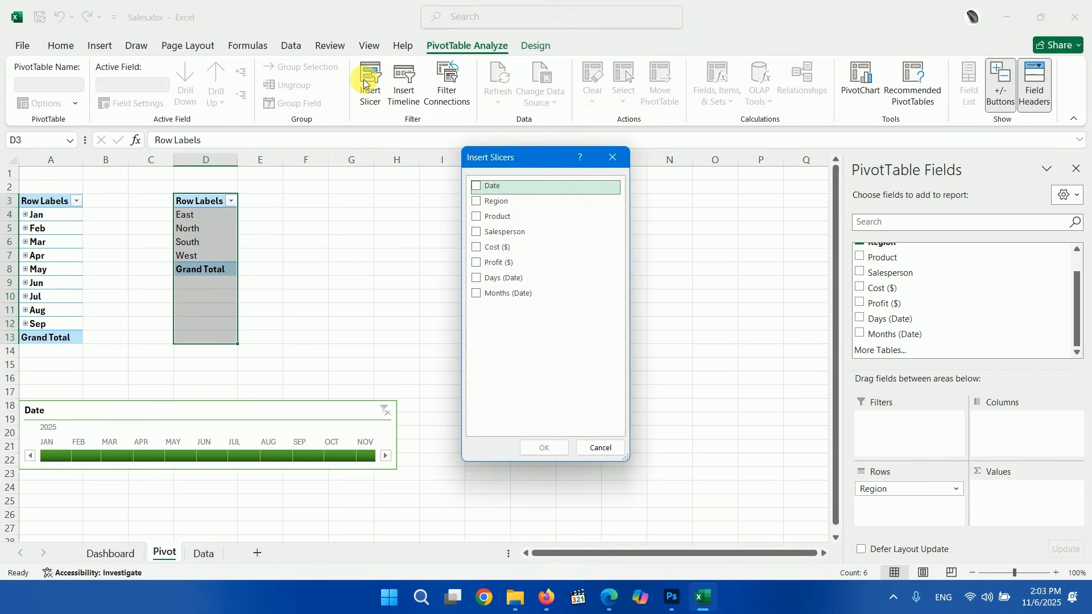
click(475, 202)
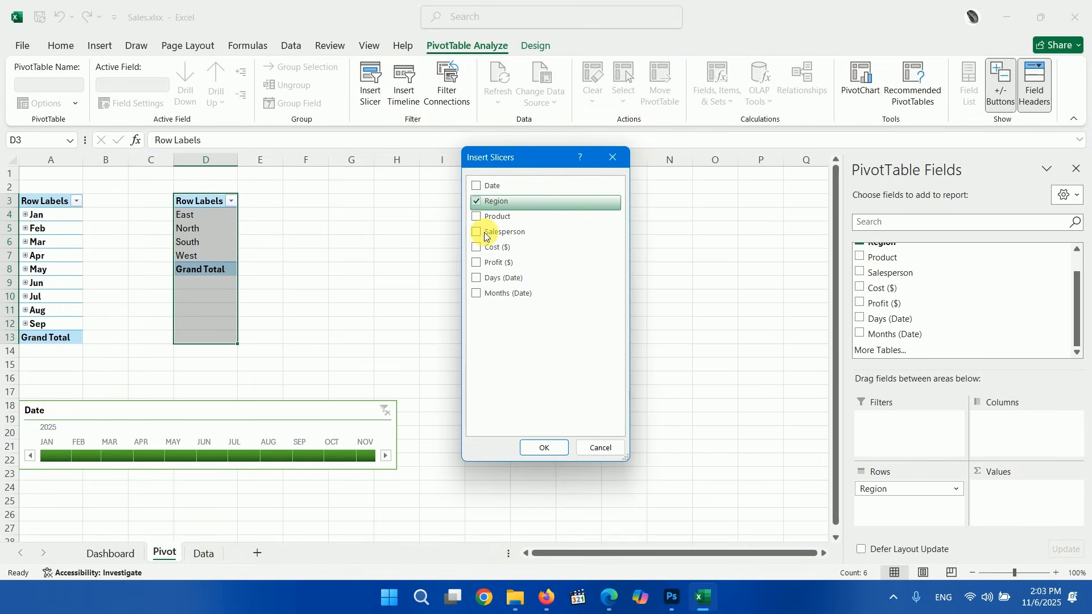
click(544, 447)
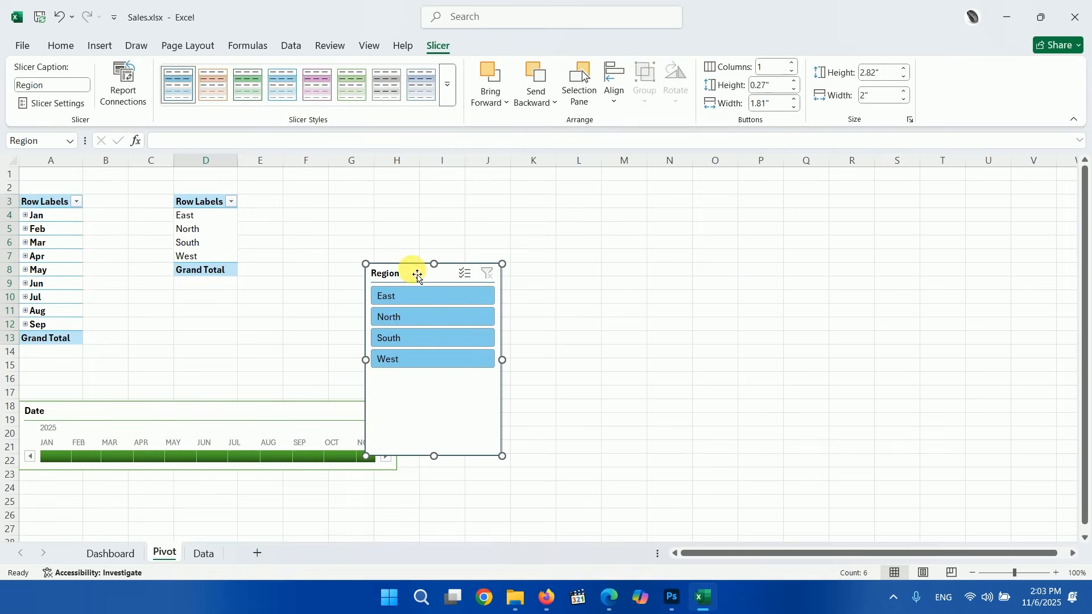
Step: Arrange the Region slicer in 4 columns, resize it to about 3.96" by 0.77", and place it beside the Date timeline
drag(415, 273, 454, 363)
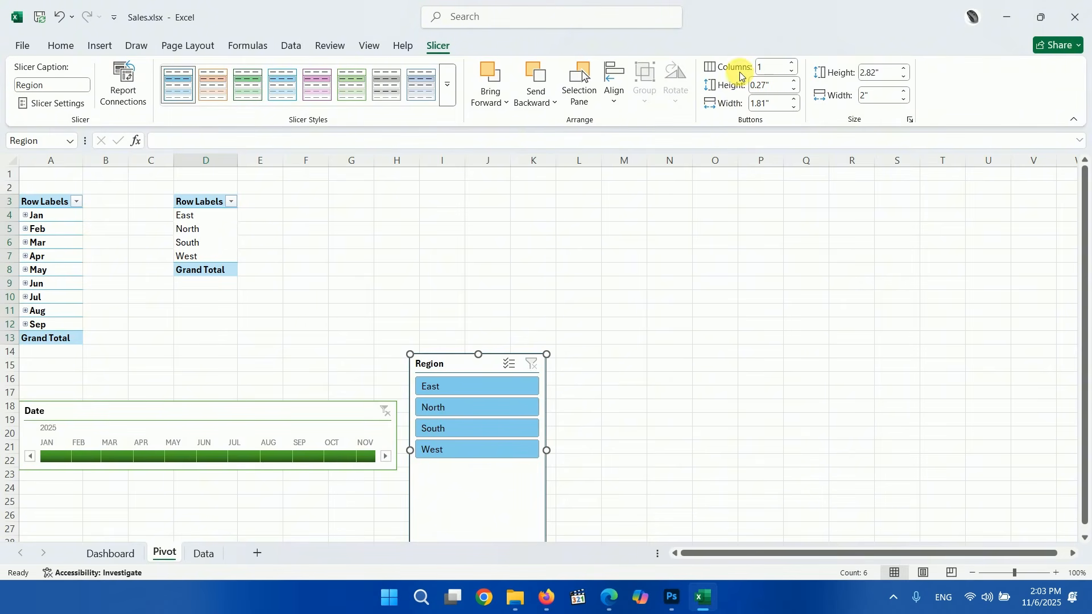
click(791, 63)
click(791, 64)
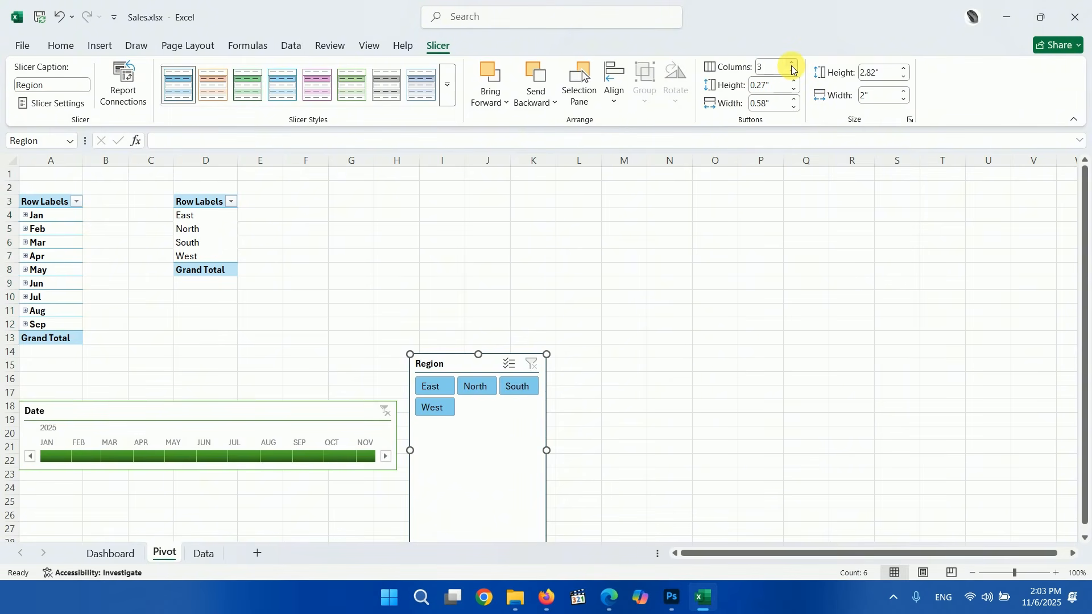
click(791, 63)
drag(546, 450, 681, 424)
drag(575, 356, 586, 253)
mouse_move(557, 442)
mouse_down()
mouse_move(575, 299)
mouse_move(570, 426)
mouse_up()
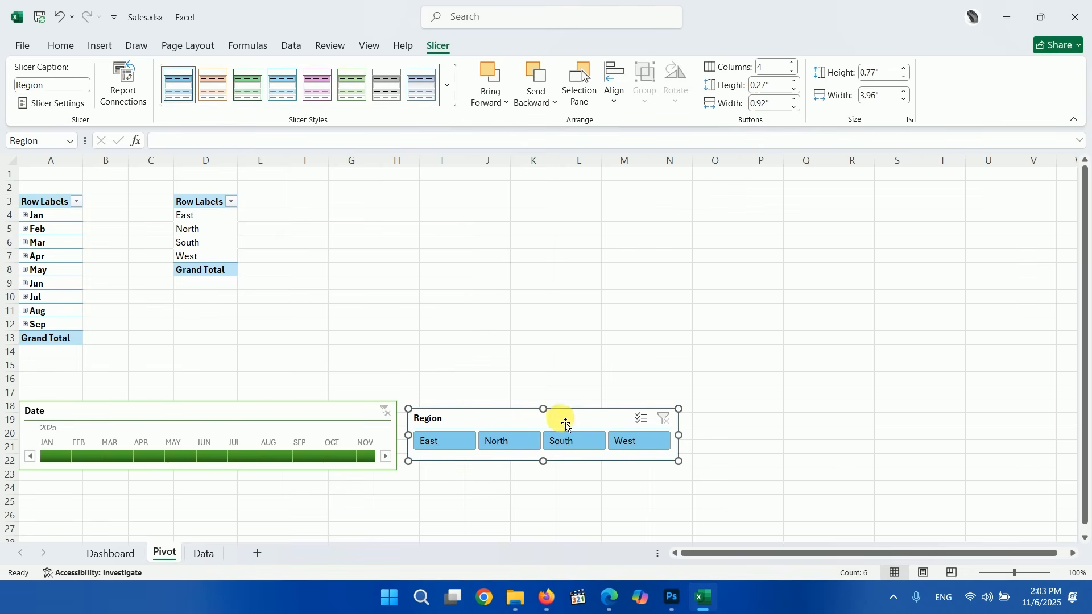
Step: Apply the light green slicer style and copy the Region slicer to the Dashboard's upper-left area, sized about 4.35" by 1.22"
click(358, 91)
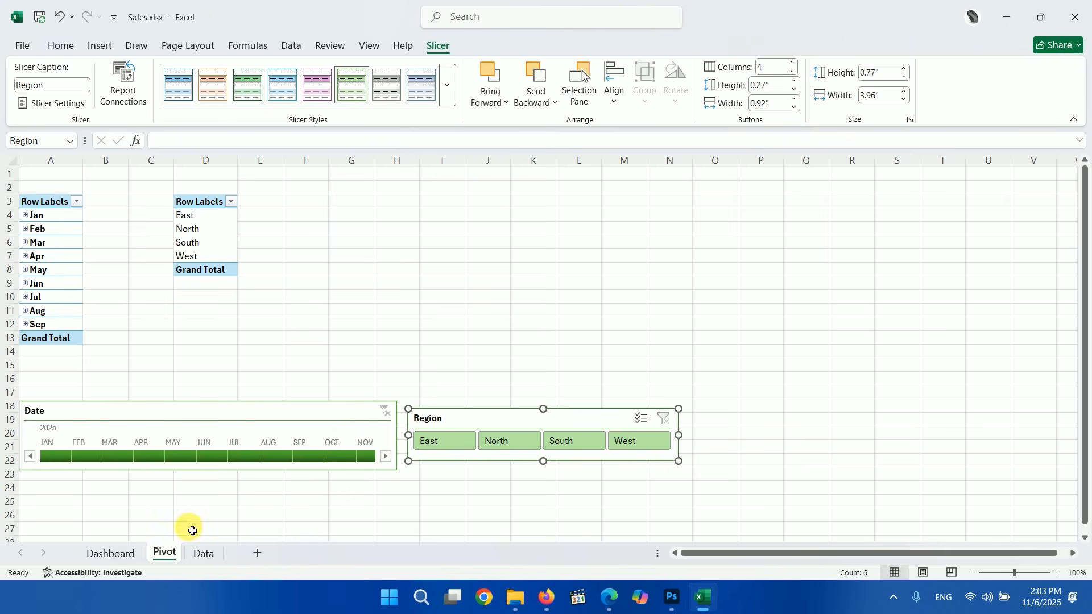
click(116, 553)
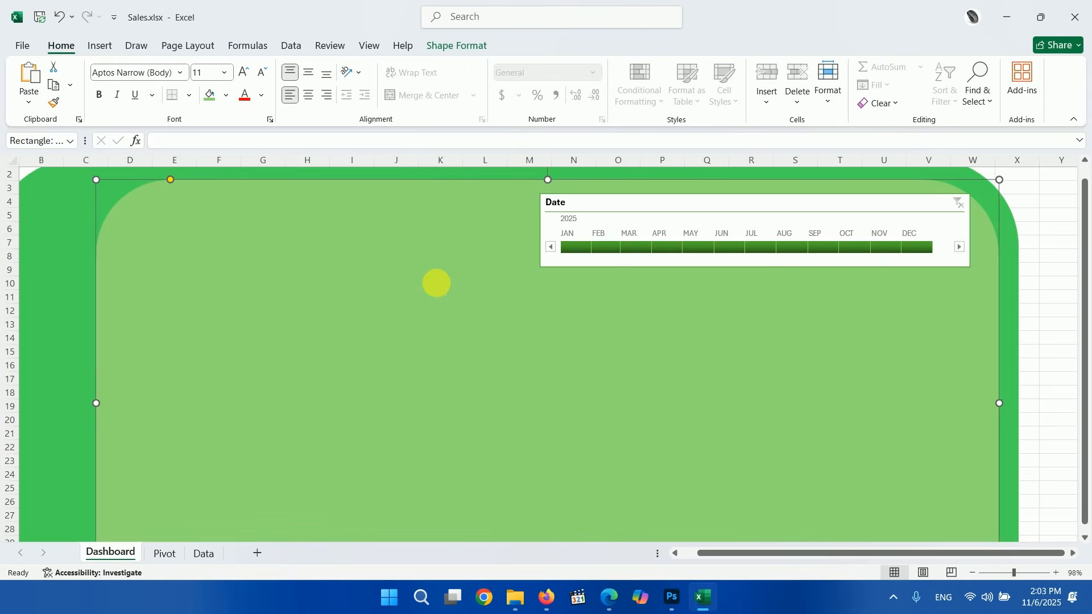
key(ctrl+v)
drag(316, 192, 468, 208)
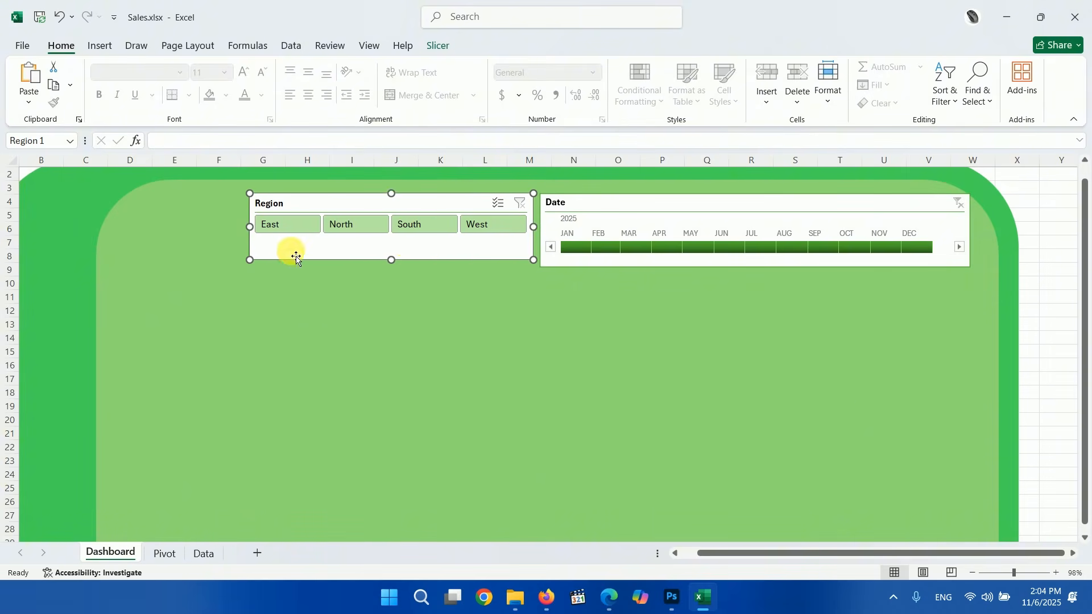
drag(250, 260, 243, 274)
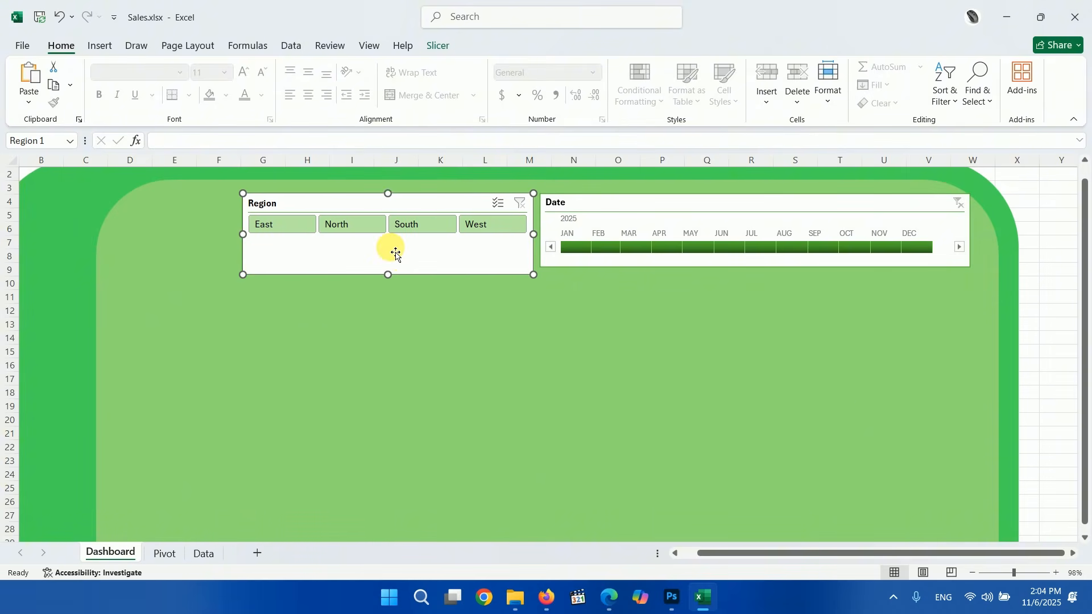
drag(408, 203, 284, 212)
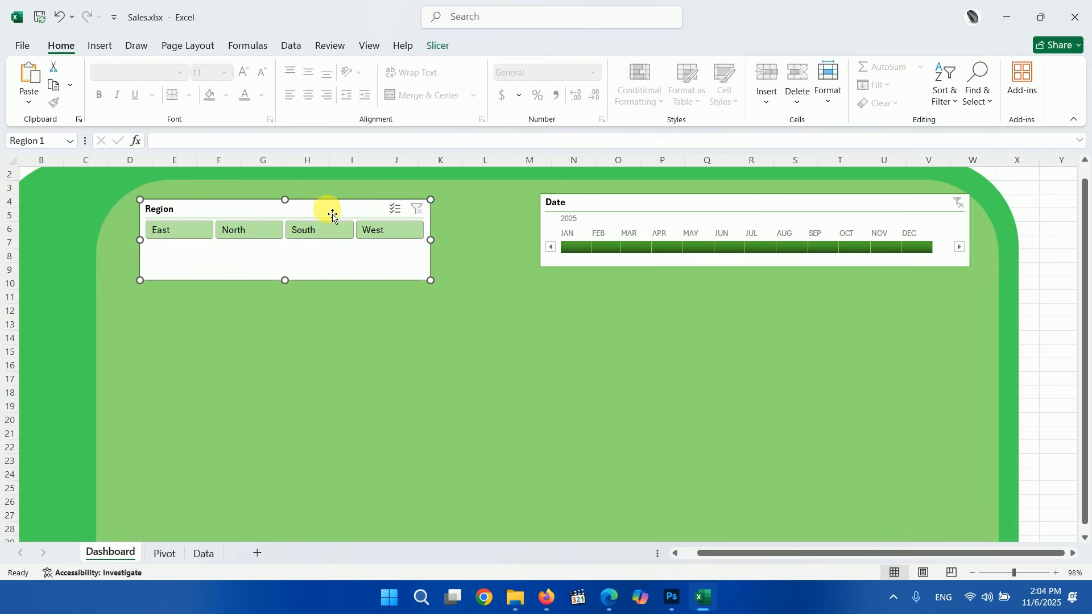
Step: Set the Dashboard's Region slicer to 2 columns
click(438, 46)
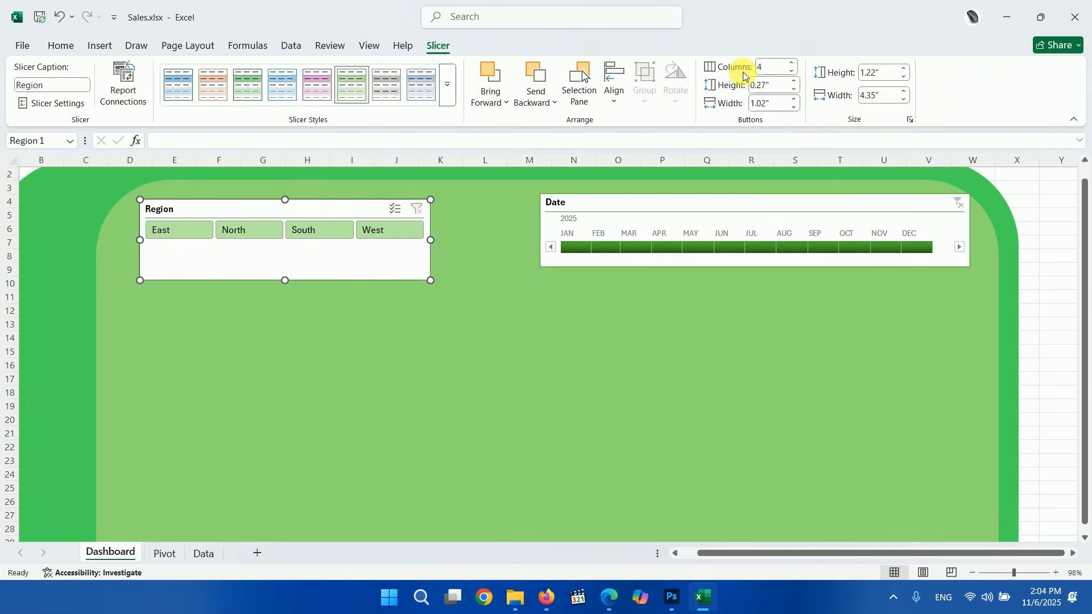
click(792, 74)
click(792, 74)
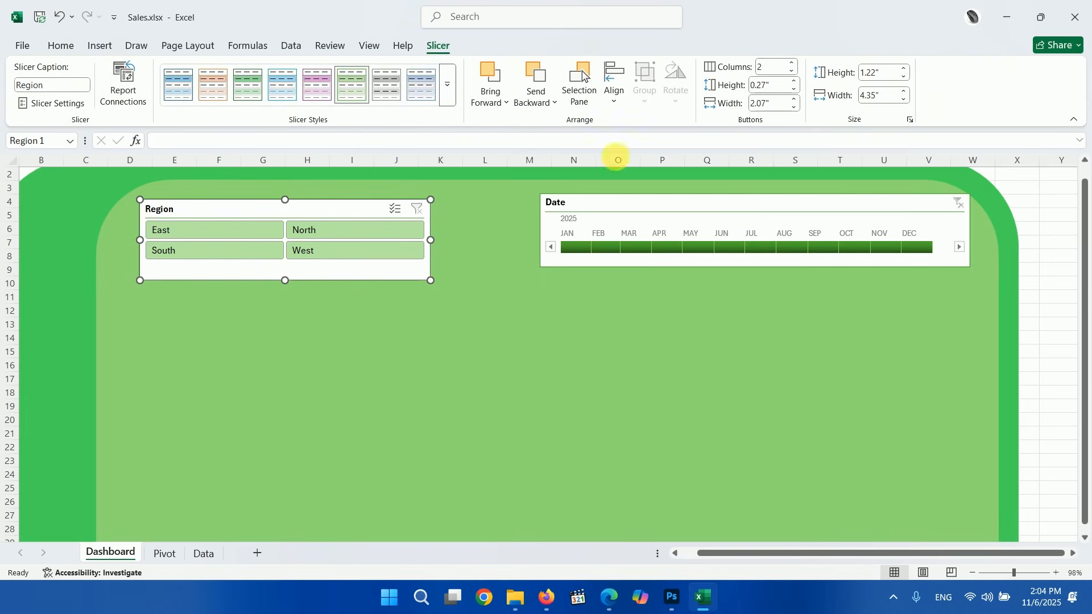
Step: Narrow the Dashboard's Region slicer to about 3.49" and move it closer to the Date timeline, adjusting the timeline's position and size
drag(431, 240, 373, 240)
drag(309, 214, 368, 207)
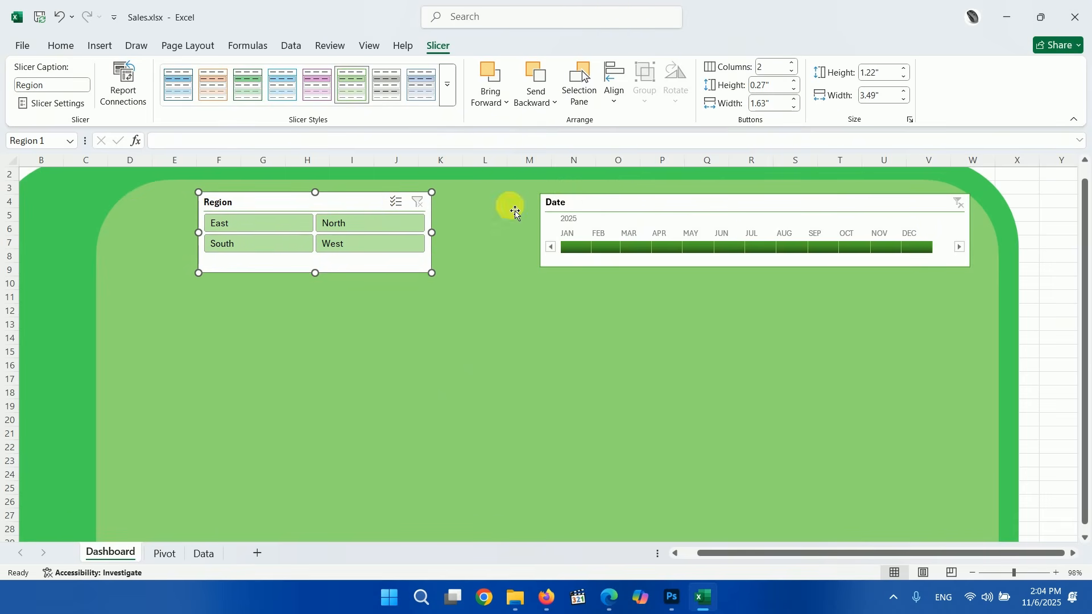
drag(597, 204, 536, 207)
click(694, 244)
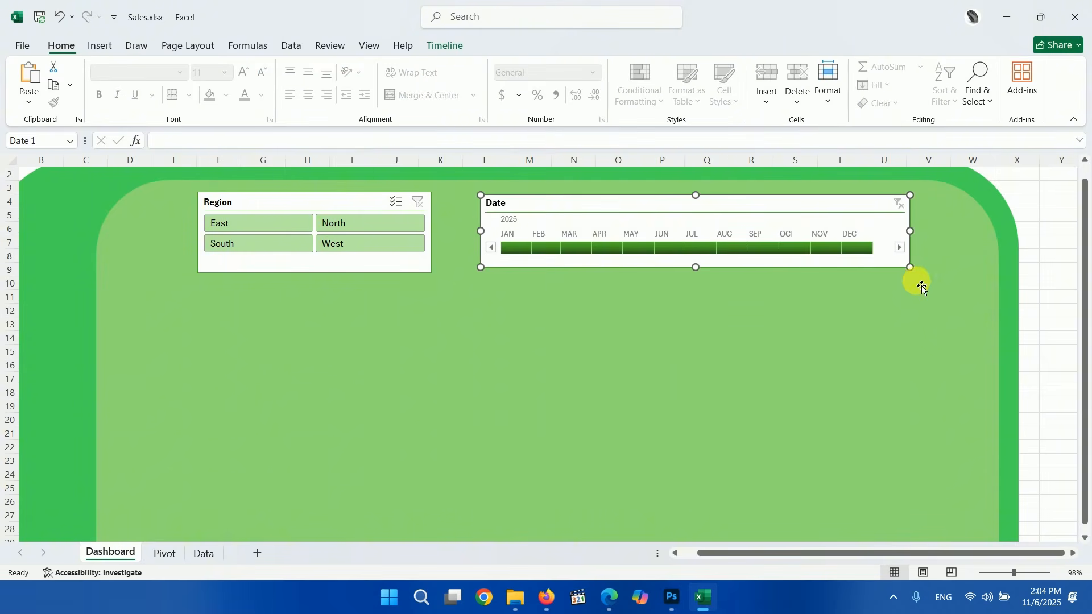
drag(910, 268, 949, 301)
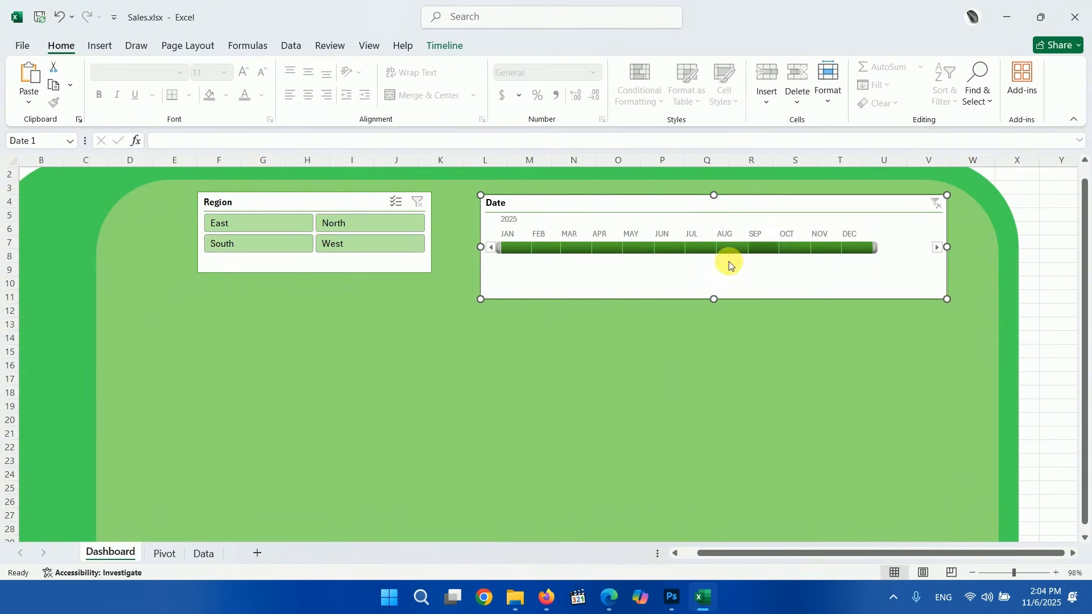
Step: Copy the Region PivotTable at D3 on the Pivot sheet and paste it at F3
click(170, 558)
click(203, 554)
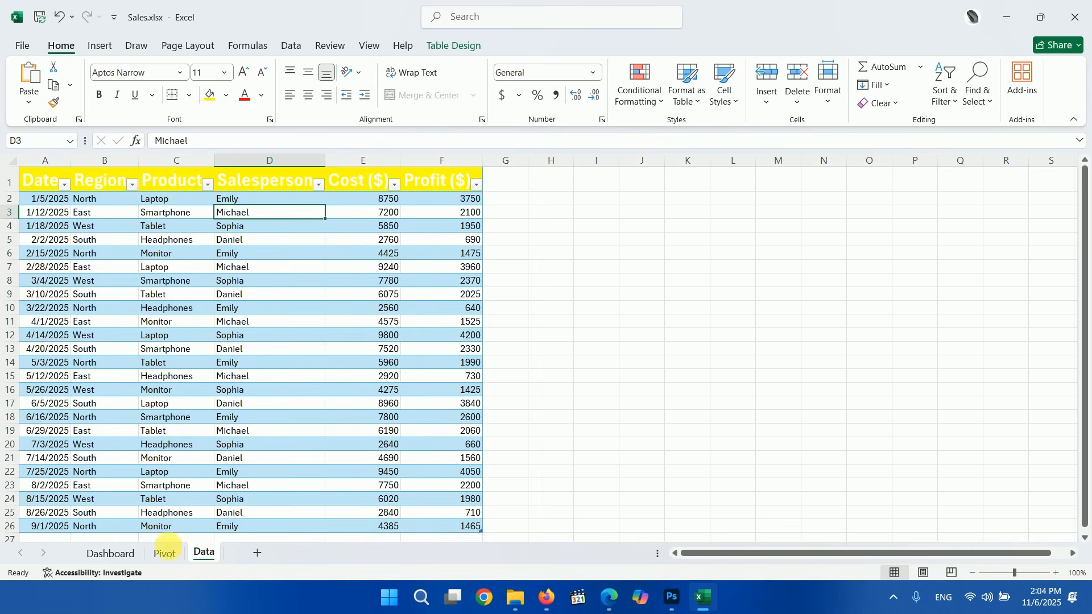
click(164, 553)
drag(207, 203, 203, 271)
key(ctrl+c)
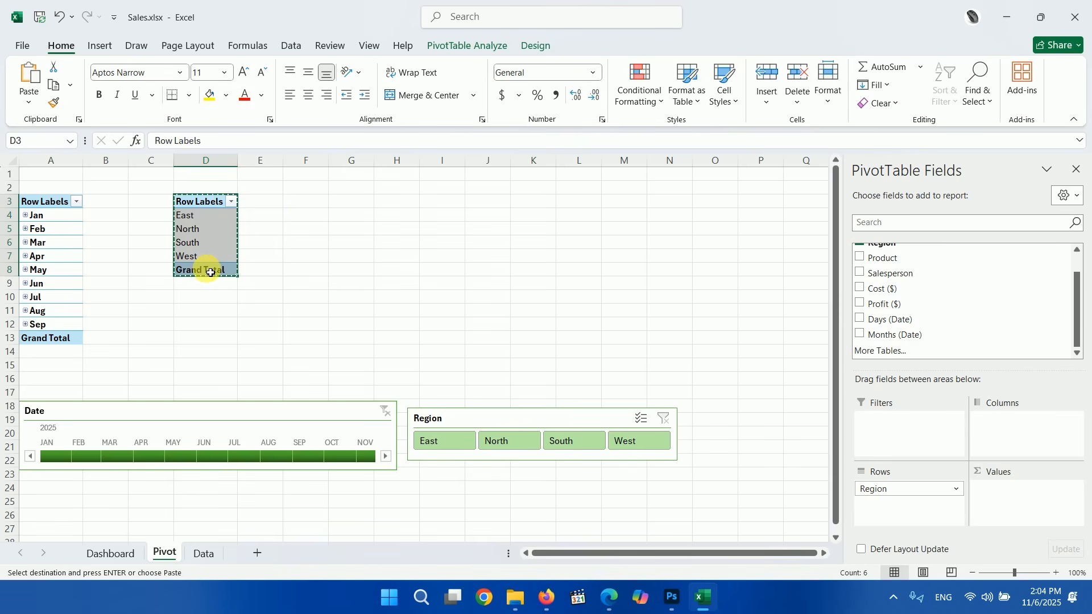
click(307, 204)
key(ctrl+v)
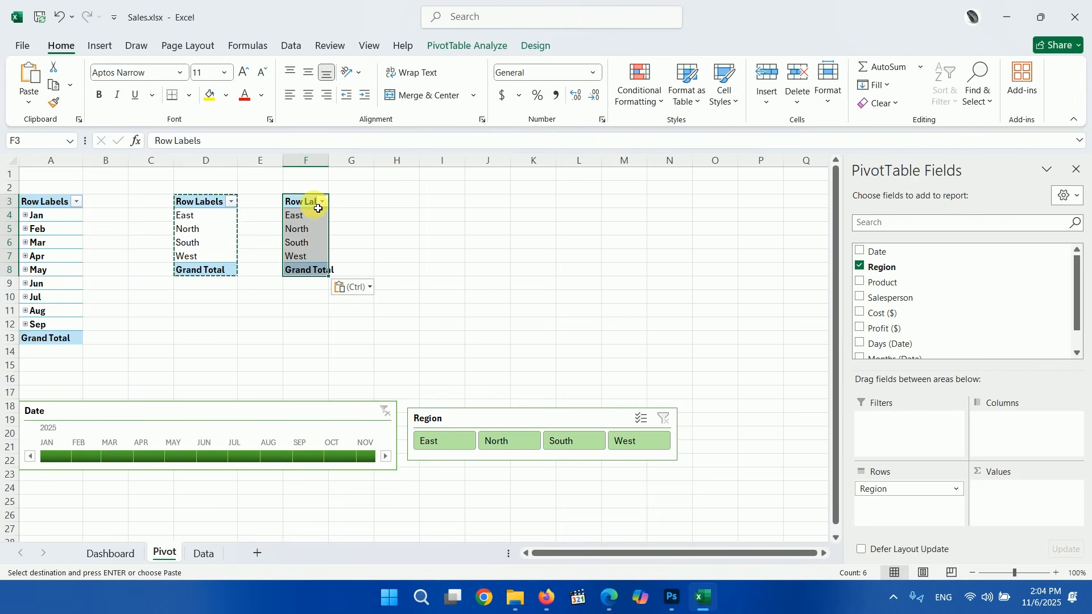
Step: Replace the Region field with Product in the rows of the PivotTable at F3
click(317, 205)
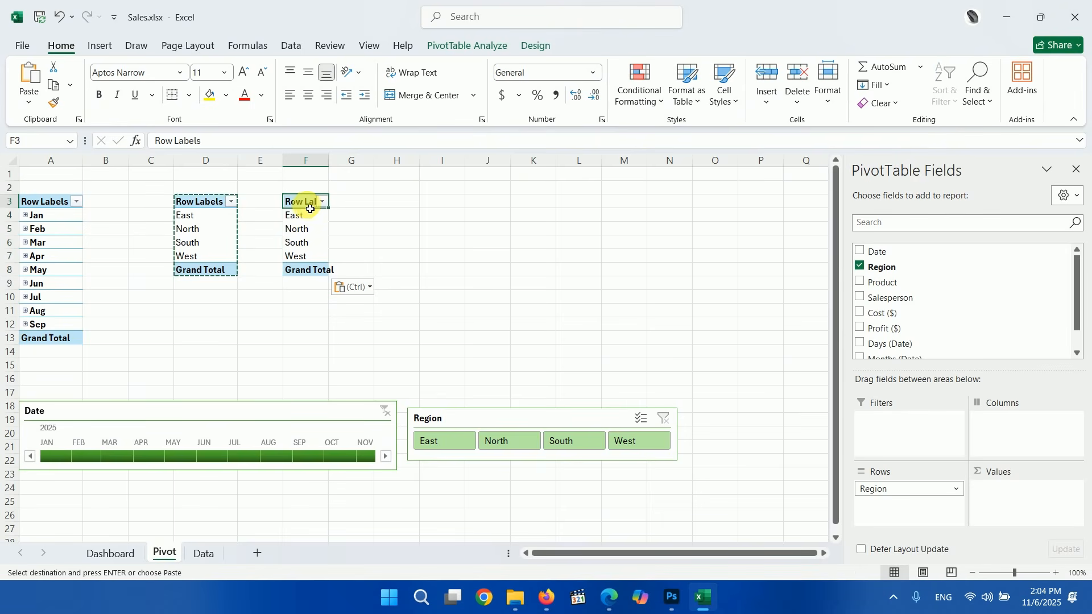
click(860, 266)
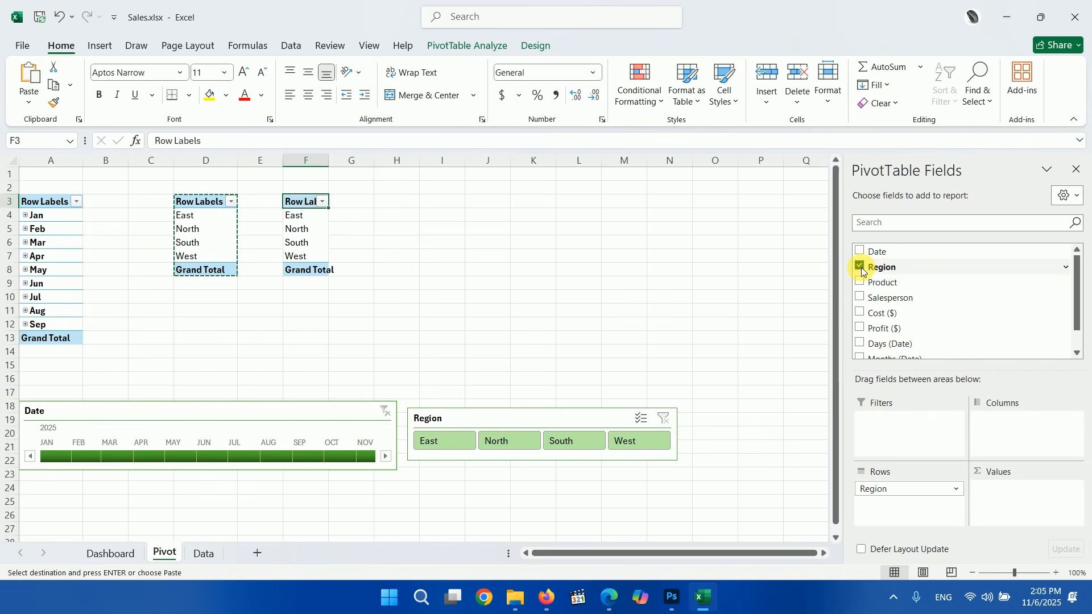
click(861, 282)
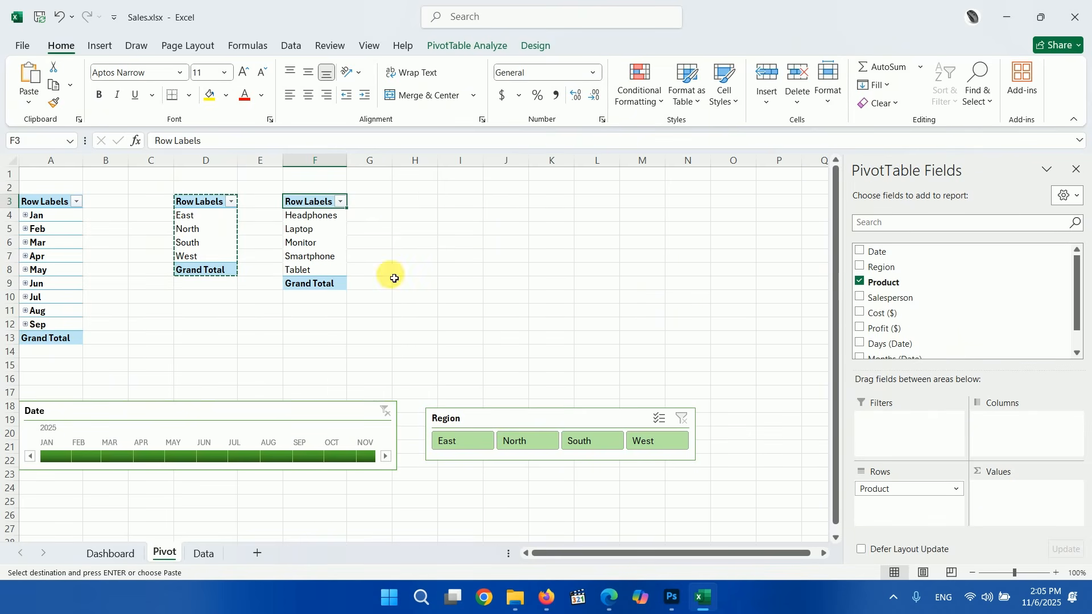
Step: Insert a Product slicer for the PivotTable at F3
click(327, 217)
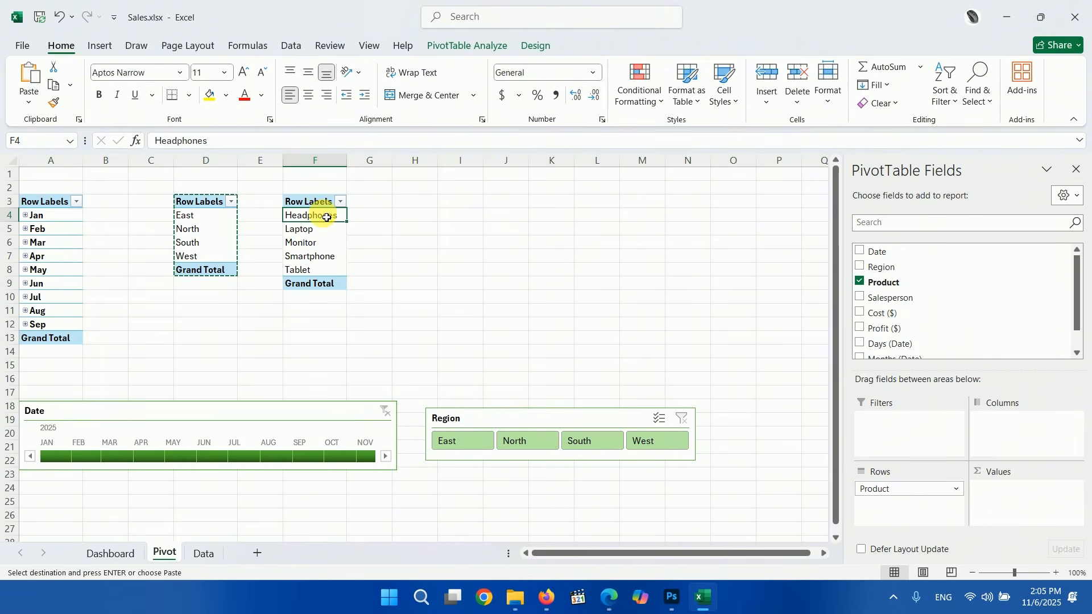
click(480, 46)
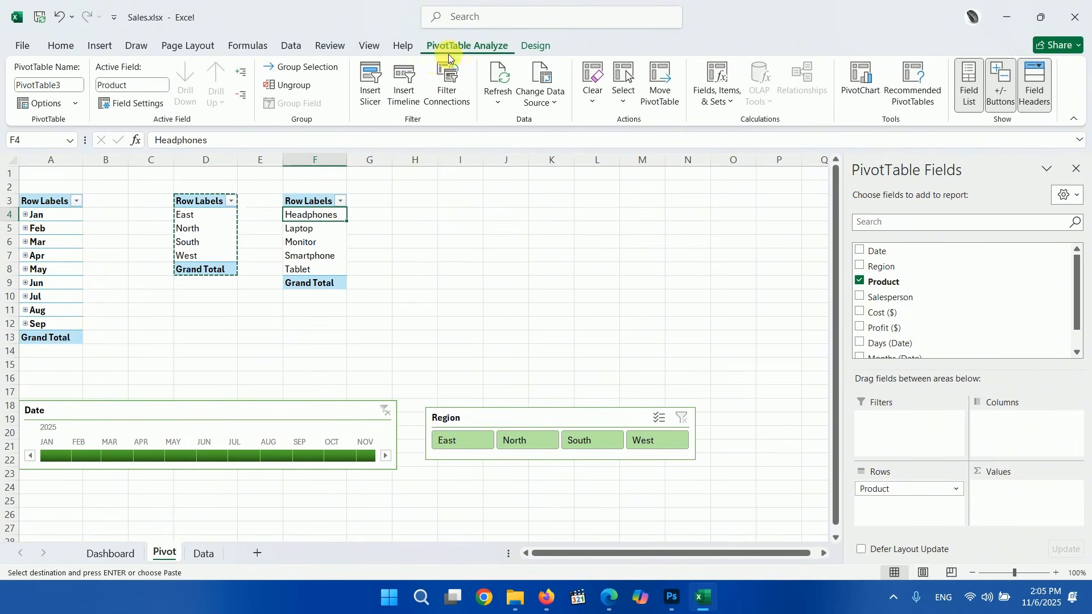
click(374, 83)
click(480, 226)
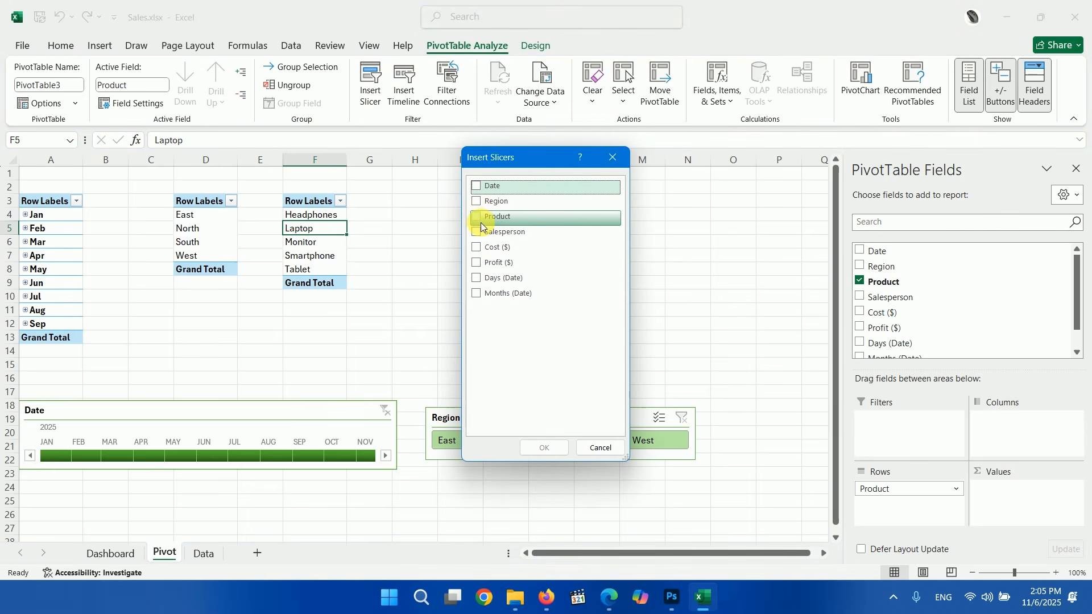
click(541, 448)
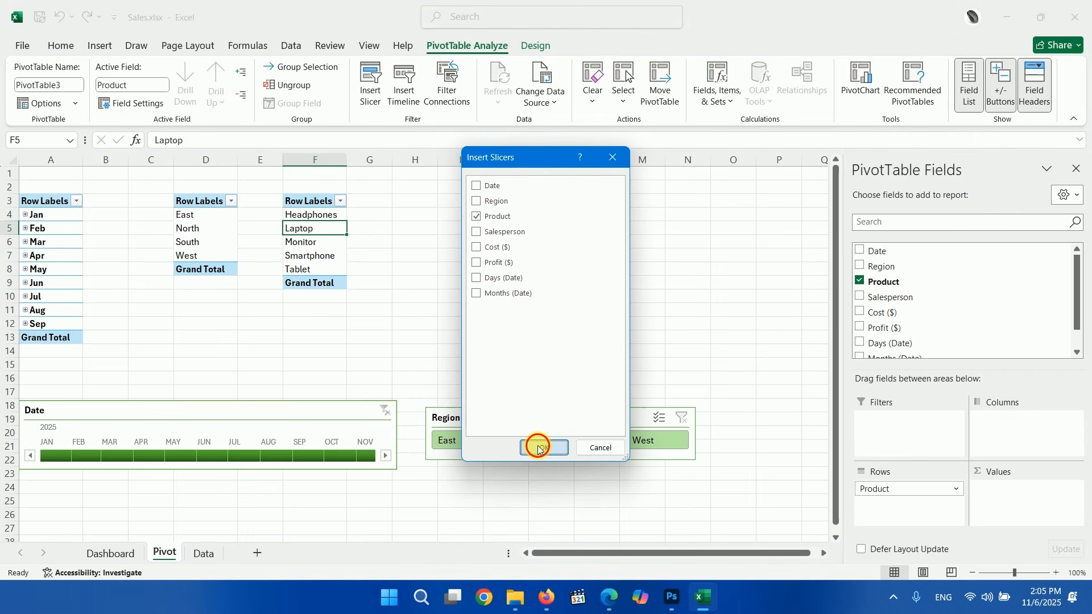
Step: Arrange the Product slicer in 5 columns, resize it to about 4.74" by 0.99", and place it beside the Region slicer
drag(438, 270, 792, 384)
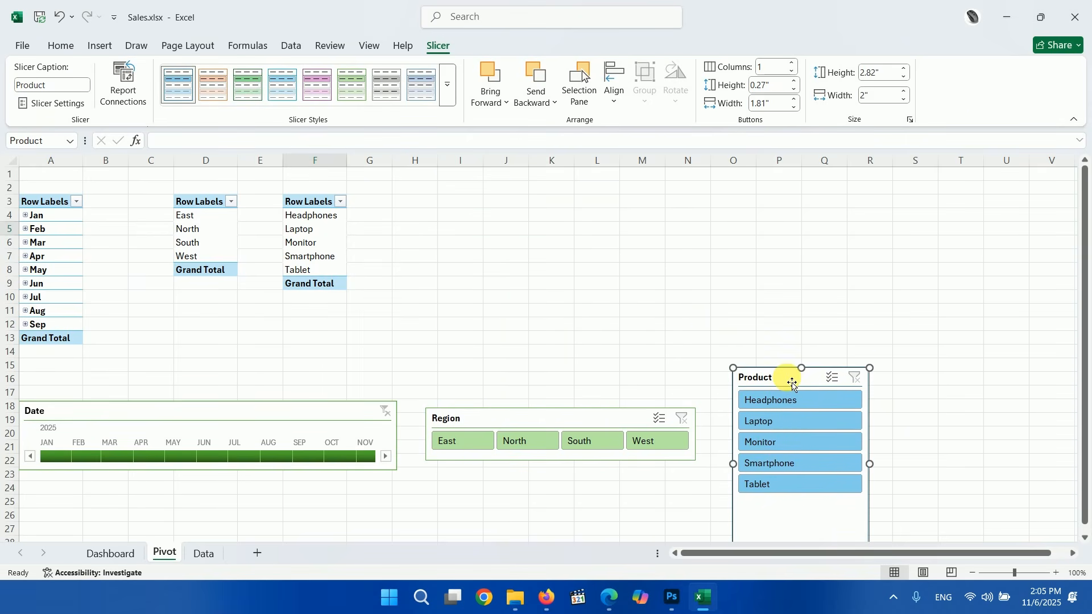
click(793, 63)
click(793, 64)
click(793, 64)
click(793, 64)
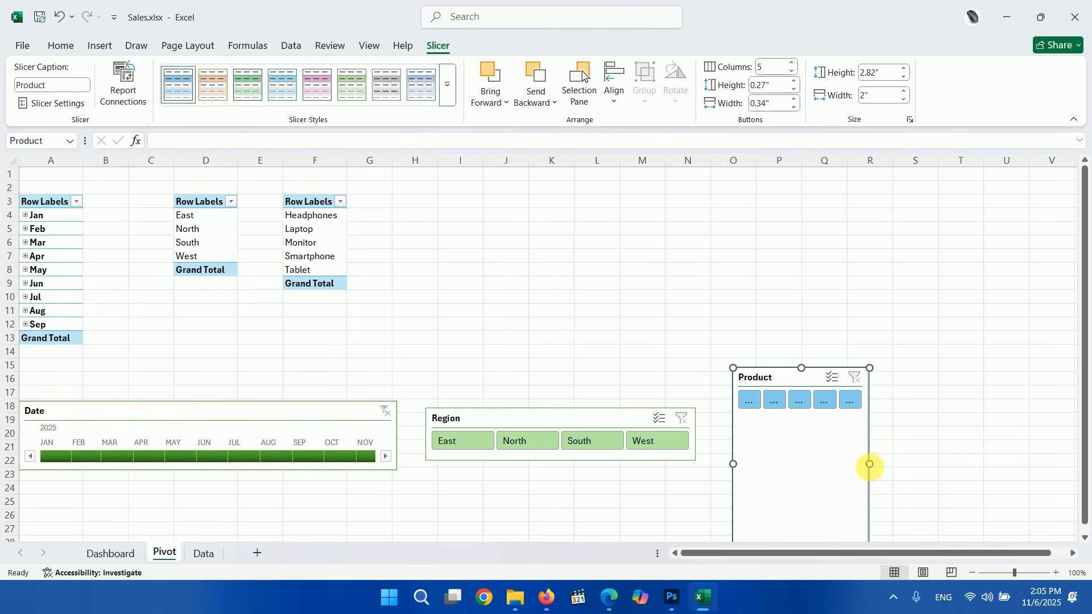
drag(869, 464, 847, 339)
drag(869, 438, 860, 311)
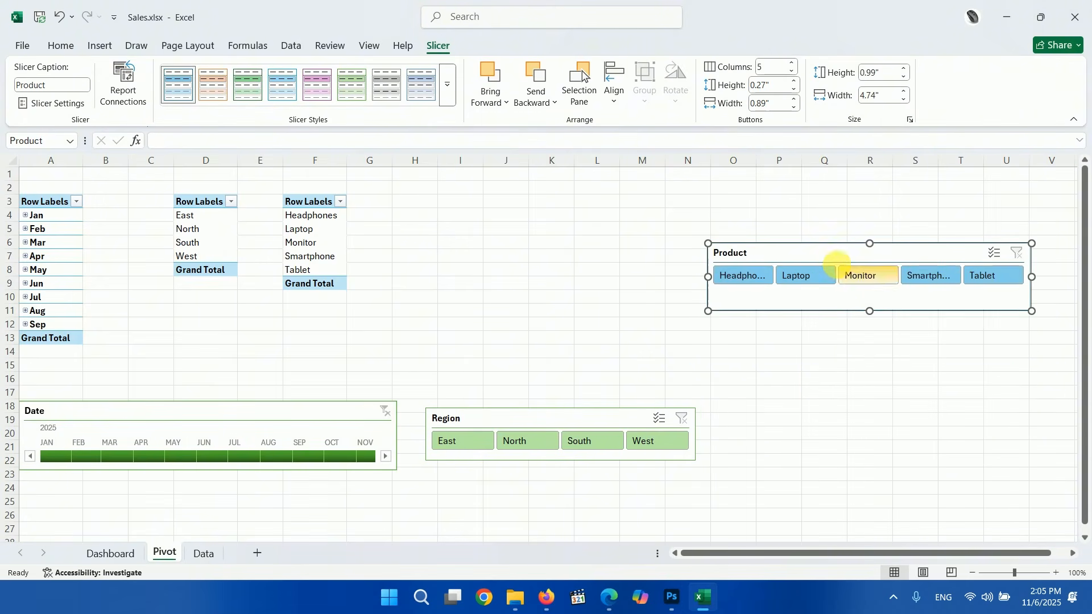
drag(836, 262, 840, 412)
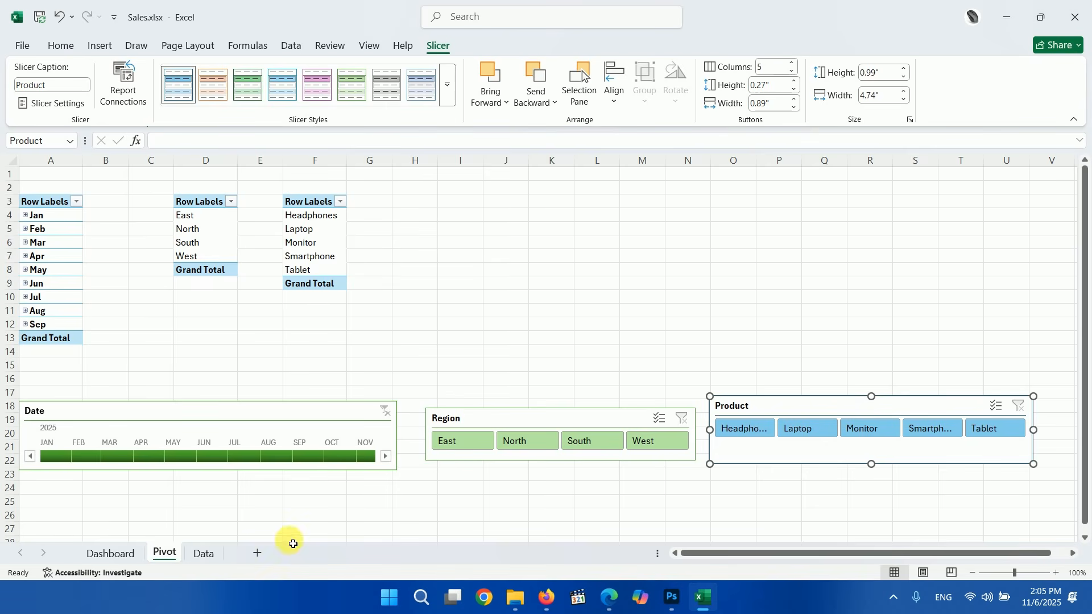
Step: Copy the Product slicer to the Dashboard, widen it to show full product names, and center it beneath the Region slicer and Date timeline
click(114, 553)
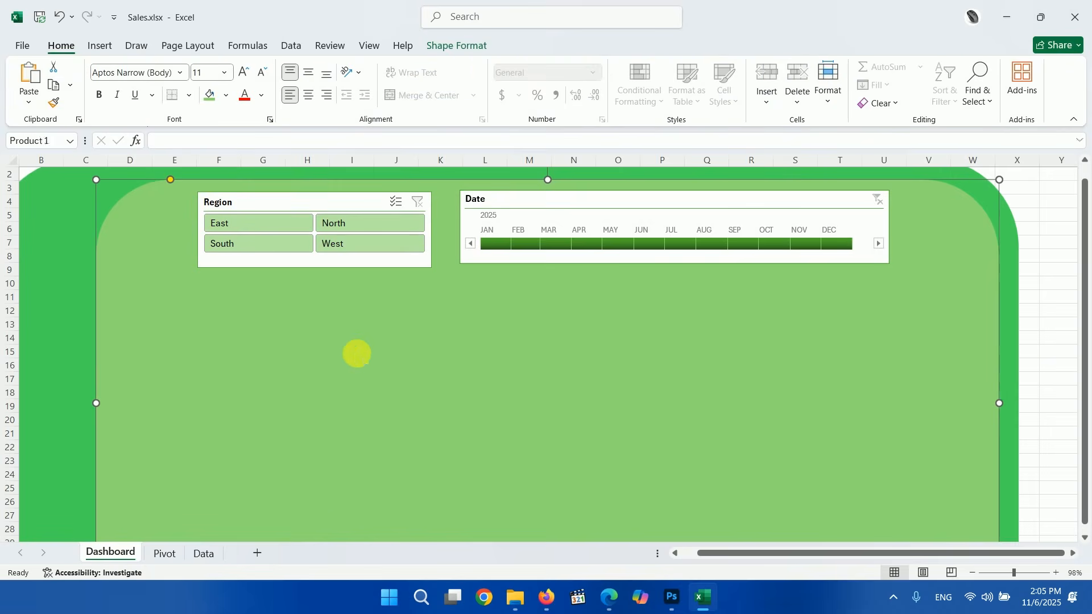
key(ctrl+v)
drag(341, 216, 556, 318)
drag(631, 295, 887, 285)
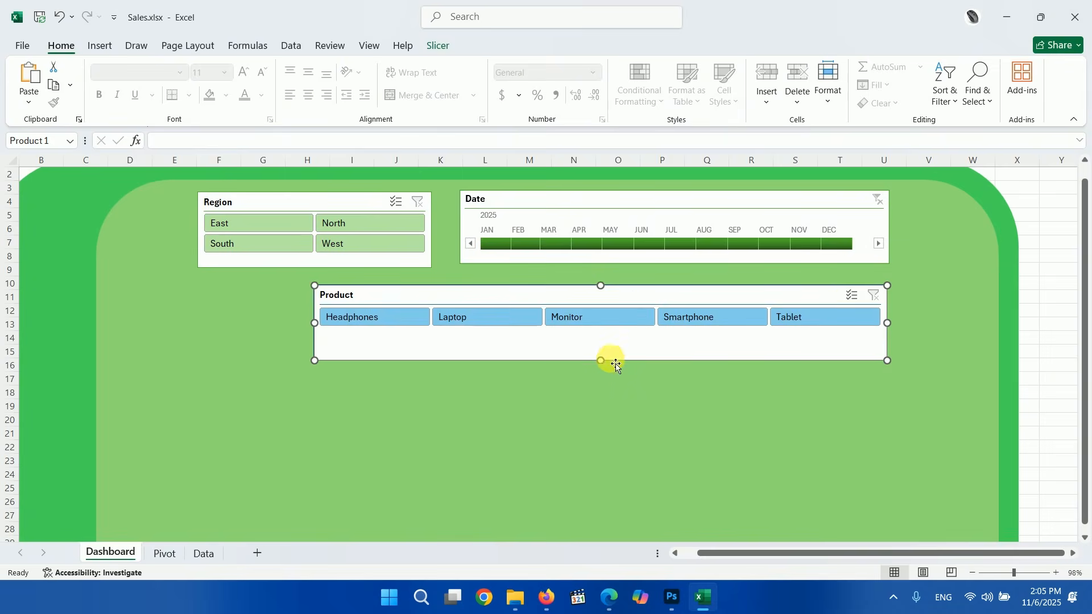
drag(615, 366, 601, 344)
drag(634, 295, 584, 294)
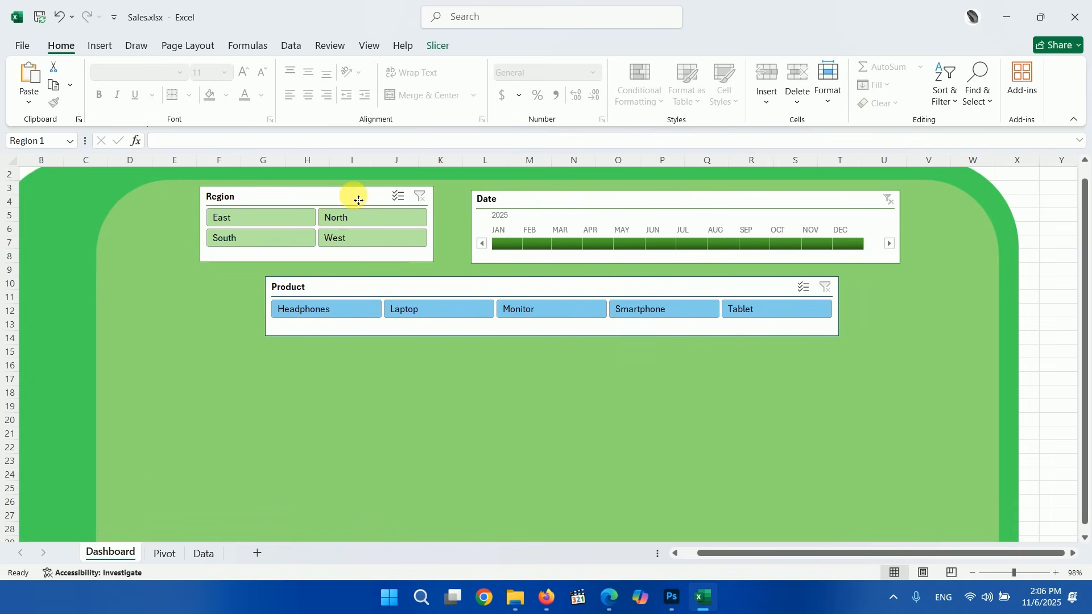
Step: Nudge the Dashboard's Region slicer and Date timeline into alignment above the Product slicer
drag(356, 199, 357, 197)
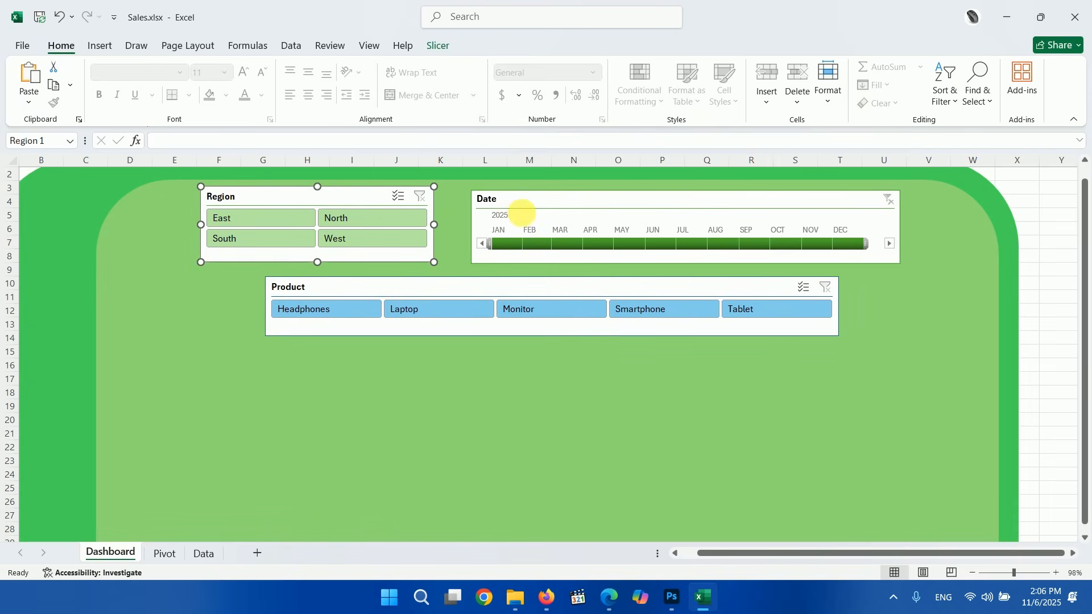
drag(530, 202, 526, 195)
drag(358, 184, 355, 185)
click(211, 386)
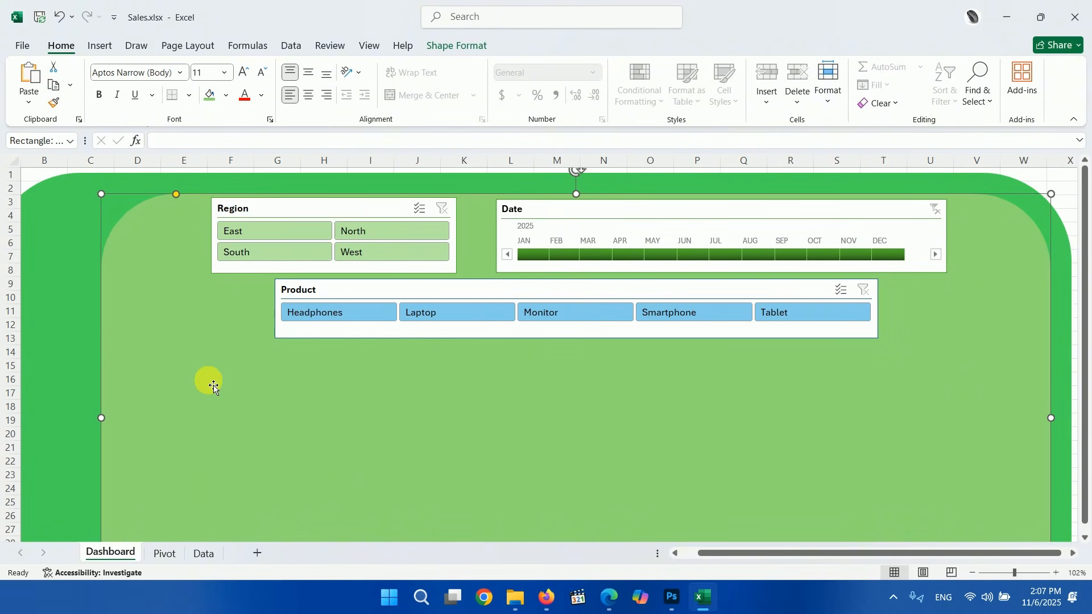
Step: Copy the Product PivotTable at F3 on the Pivot sheet and paste it at H3
click(166, 552)
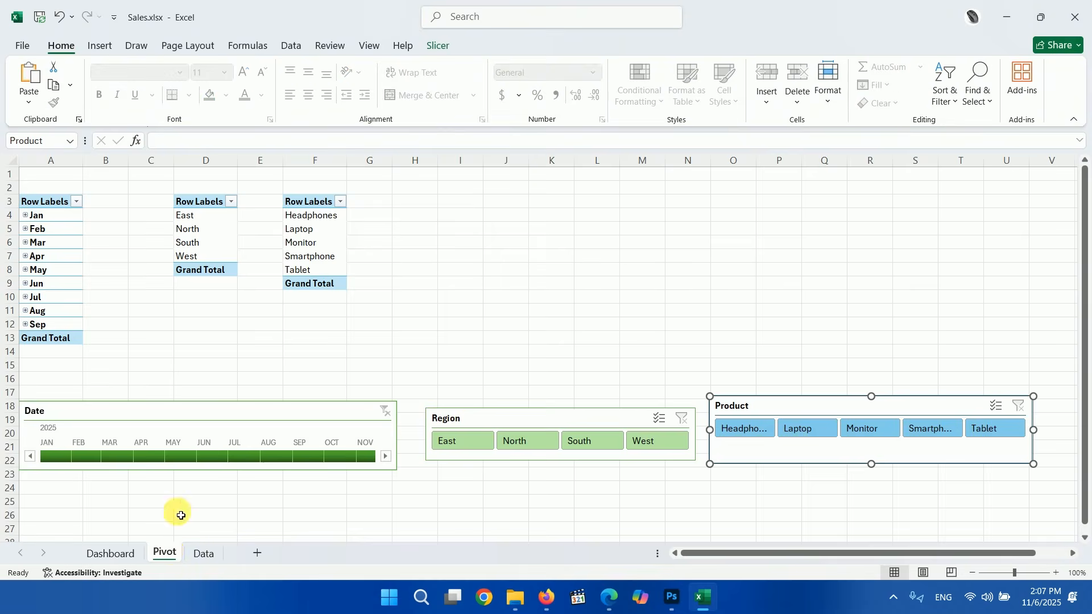
right_click(301, 228)
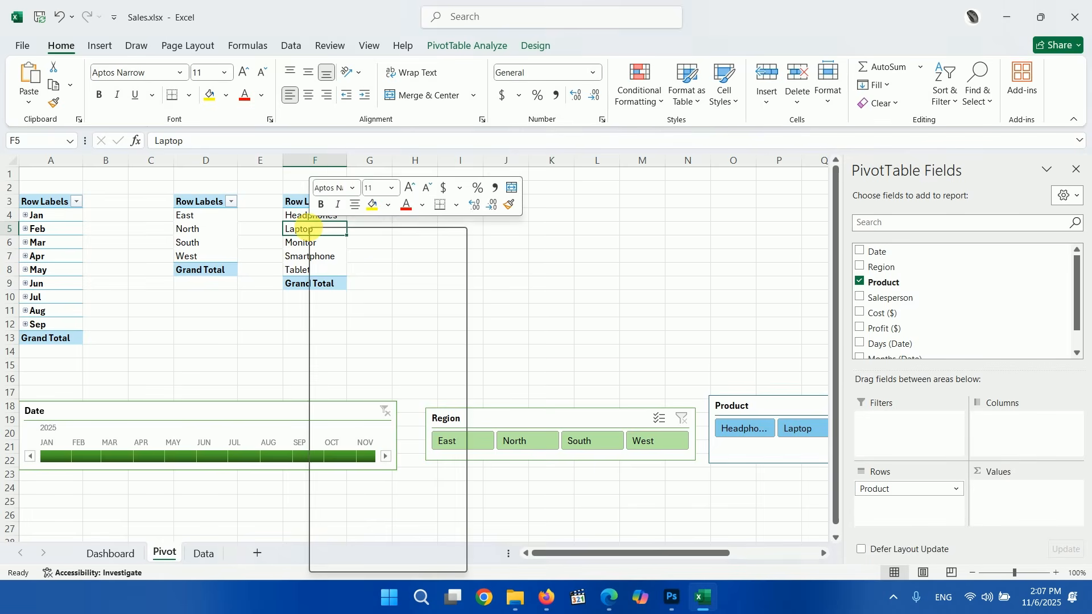
click(298, 203)
drag(297, 203, 317, 285)
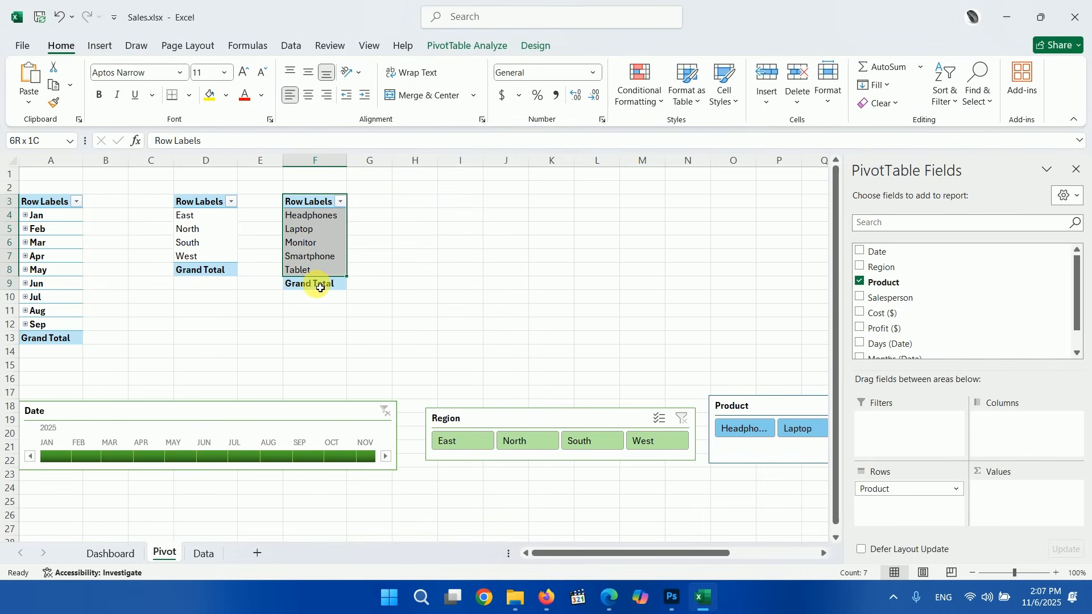
key(ctrl+c)
click(424, 205)
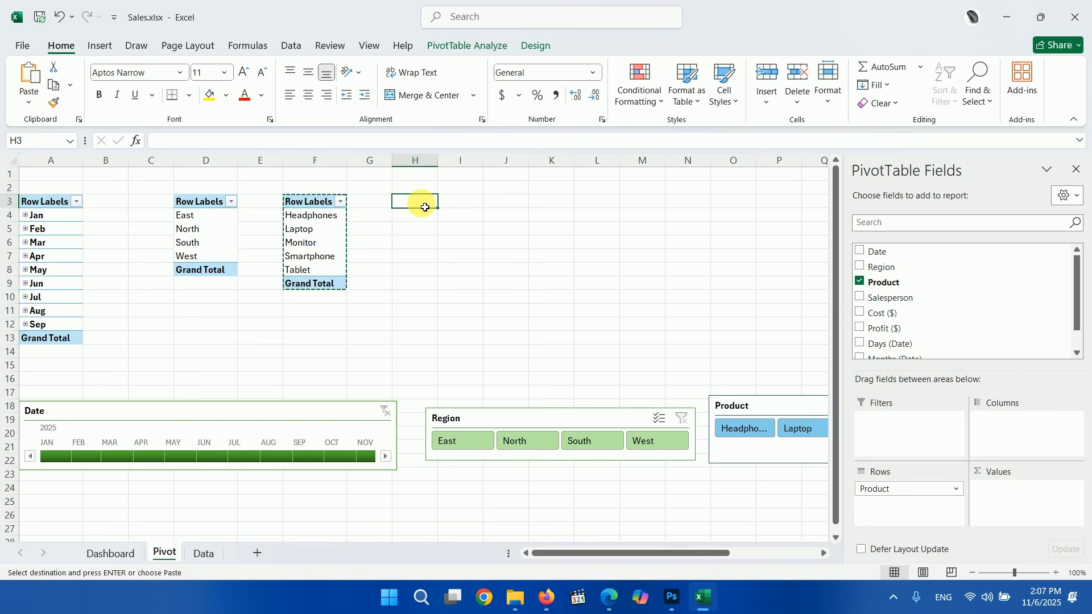
key(ctrl+v)
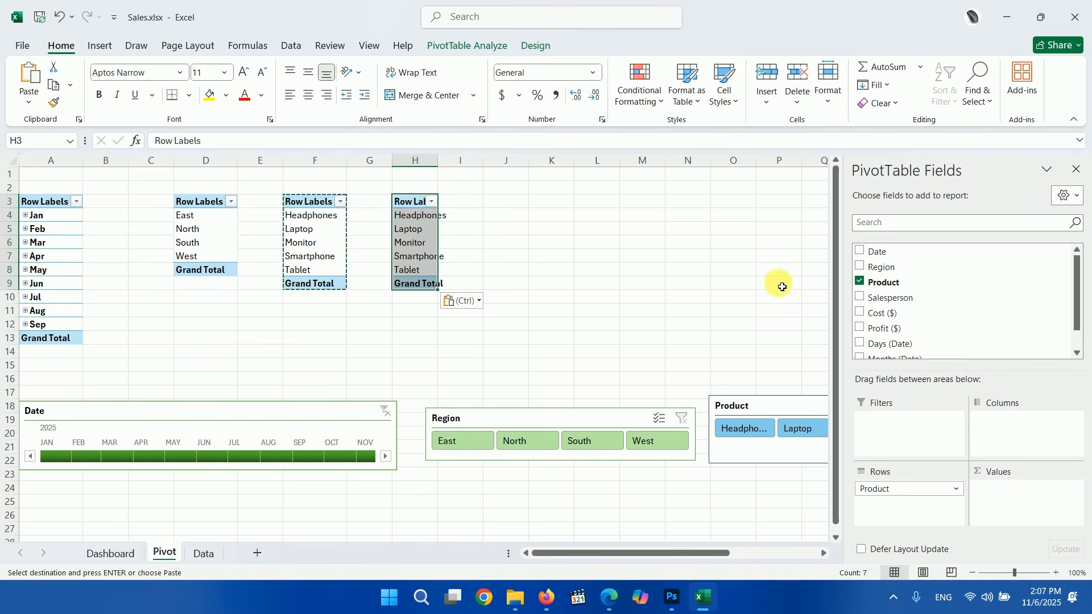
Step: Remove Product from the PivotTable at H3 and add Profit ($) as a summed value
click(859, 282)
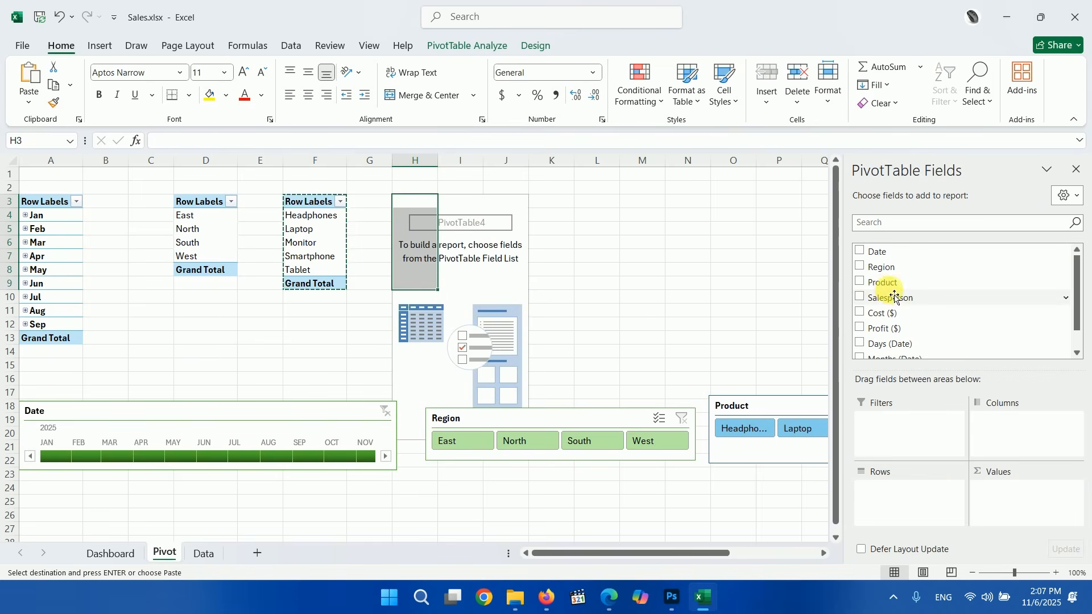
click(865, 328)
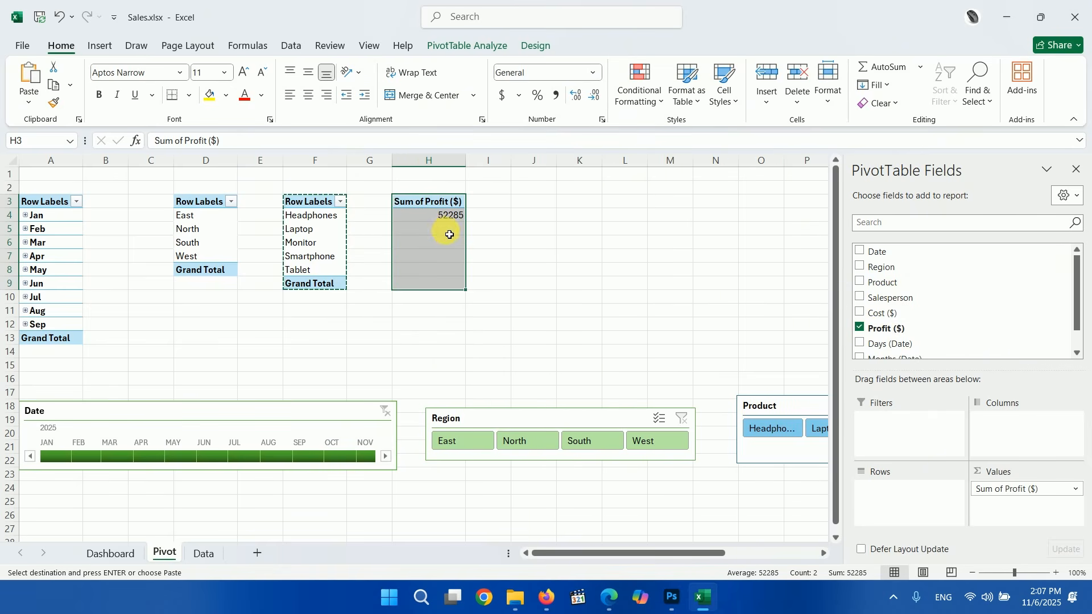
click(566, 258)
key(Escape)
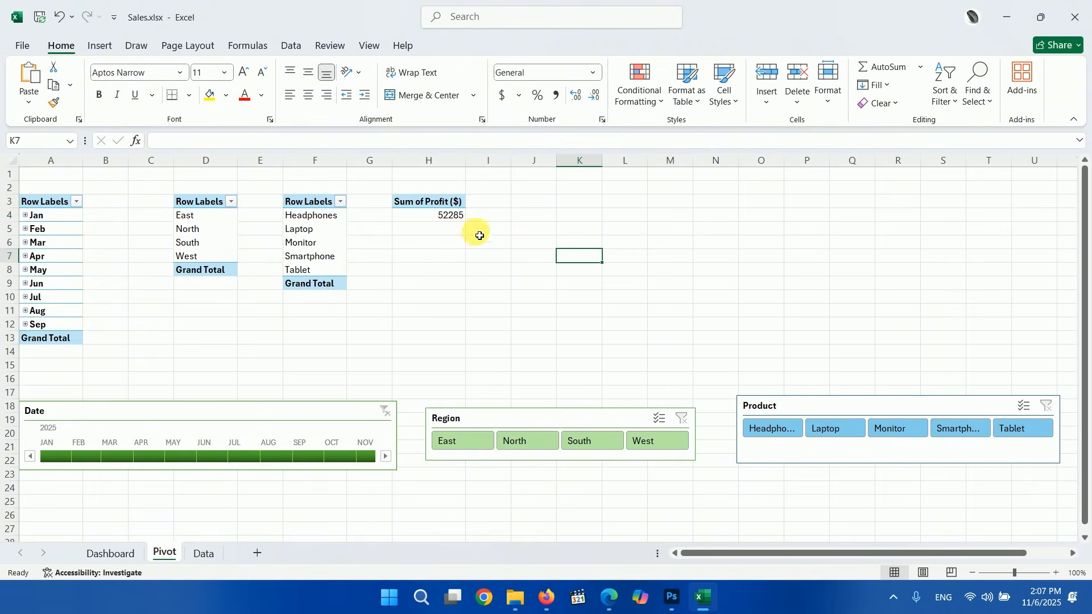
Step: Enter =GETPIVOTDATA("Profit ($)",$H$3) in I4 by referencing H4, and apply the comma number style to the cell
click(453, 214)
click(485, 220)
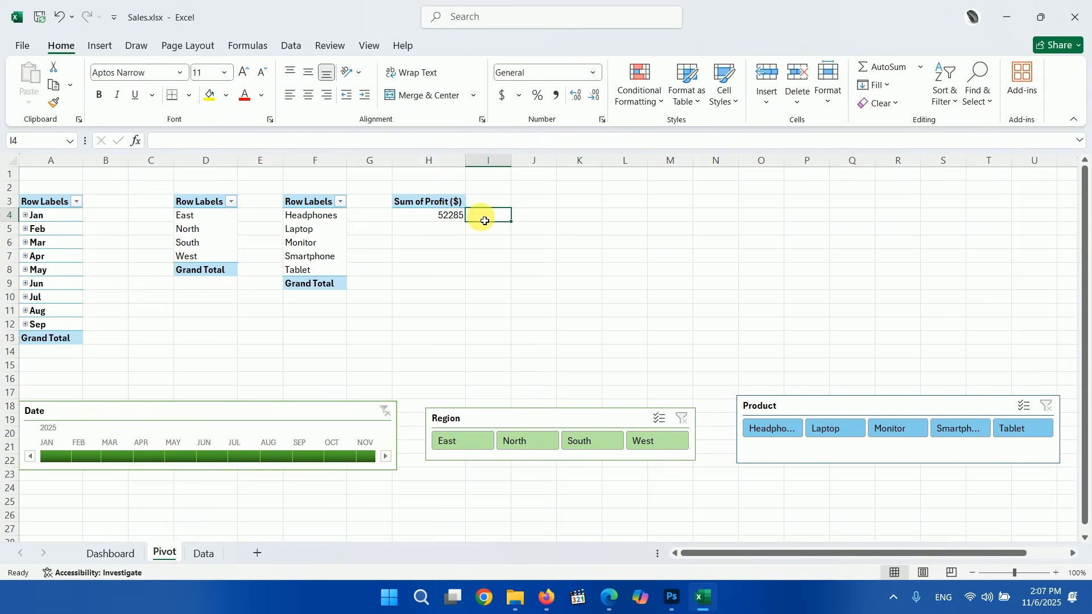
text(=)
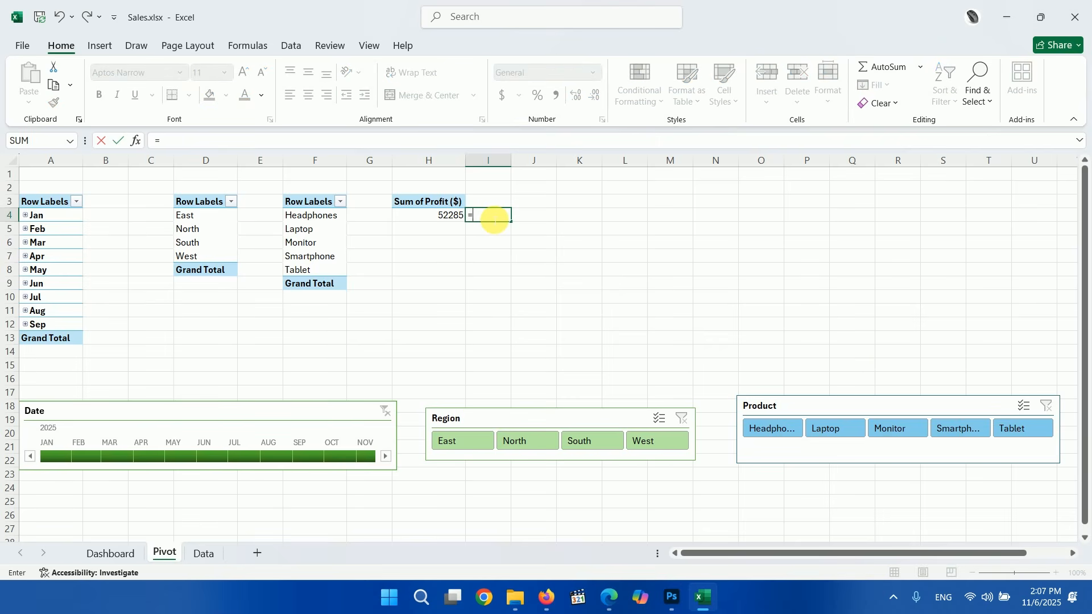
click(448, 223)
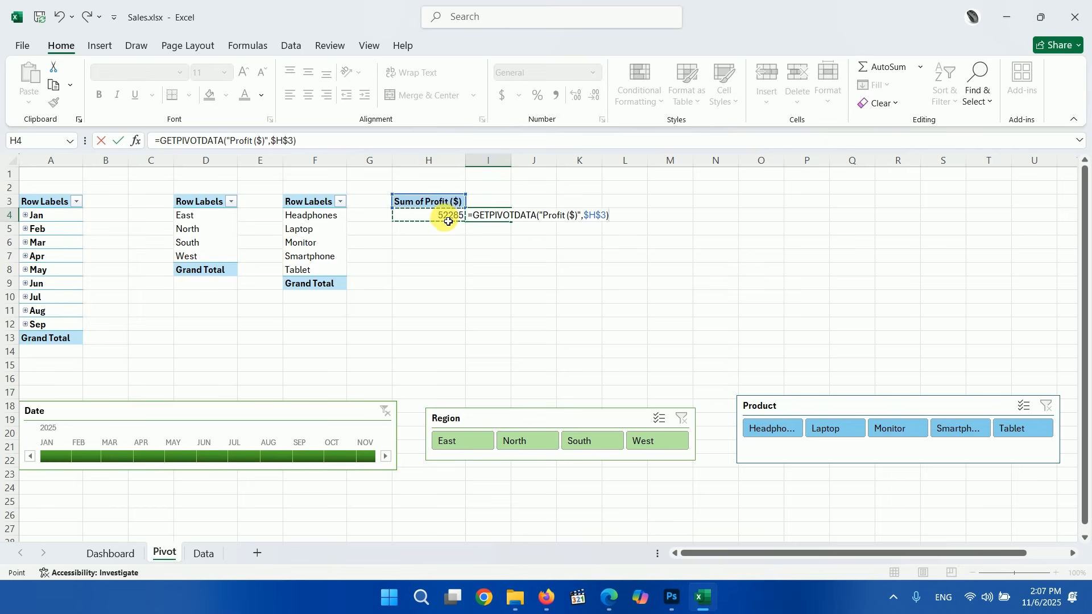
key(Return)
click(494, 221)
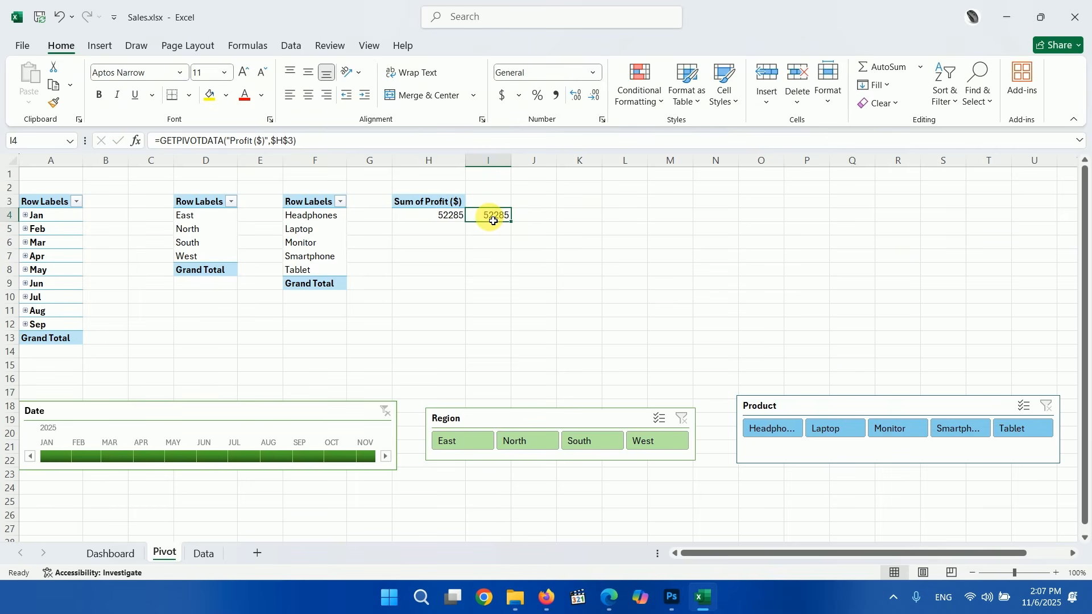
click(557, 99)
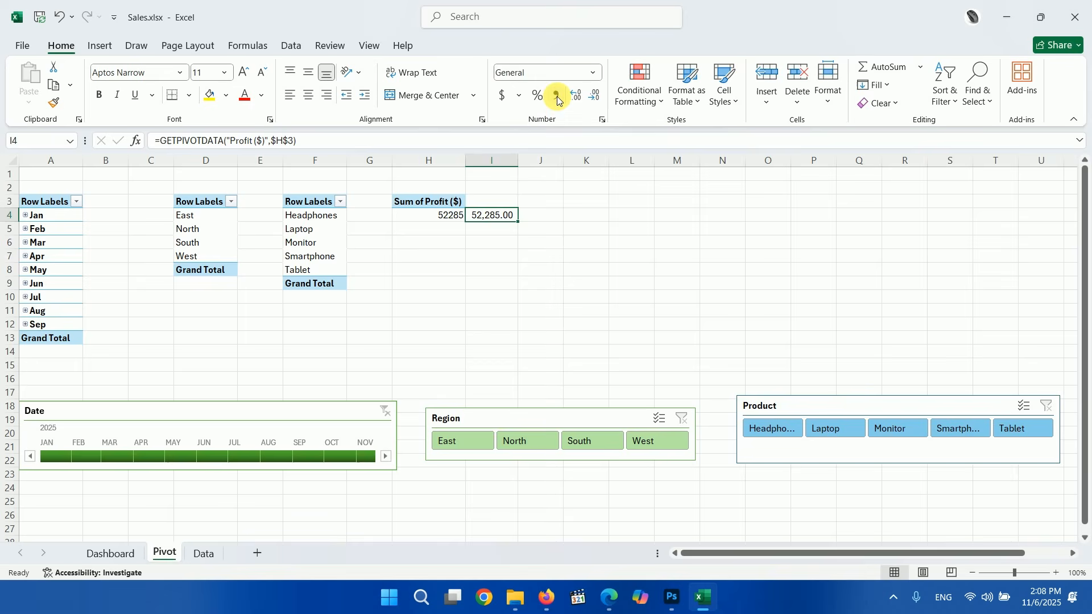
Step: Remove the decimal places from the profit figure in I4 and return to the Dashboard sheet
click(593, 98)
click(529, 255)
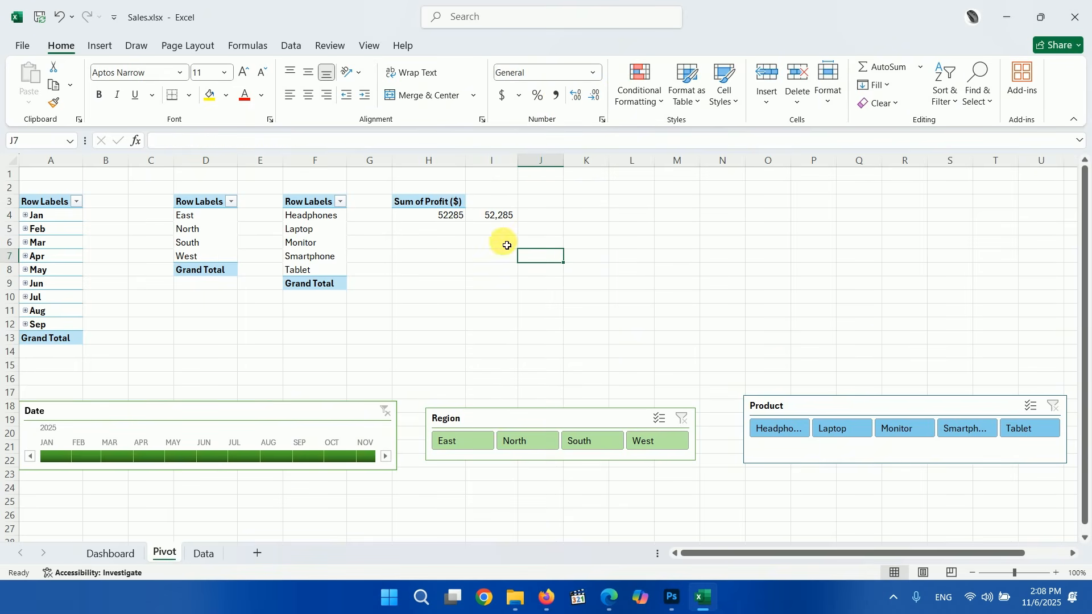
click(132, 558)
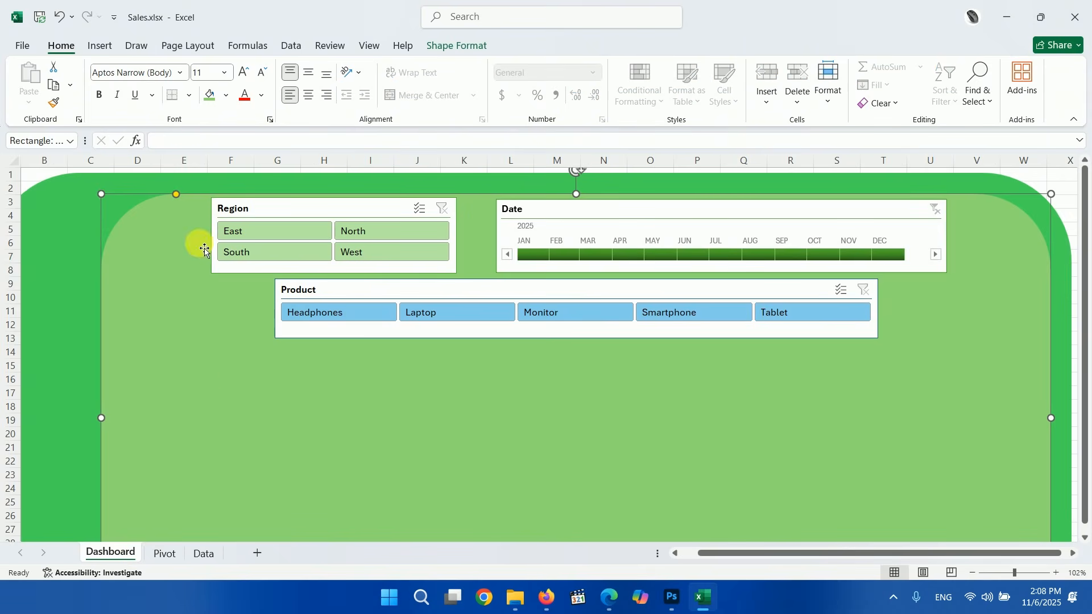
Step: Draw a rectangle about 3.25" wide and 0.61" high on the Dashboard, below and left of the Product slicer
click(104, 48)
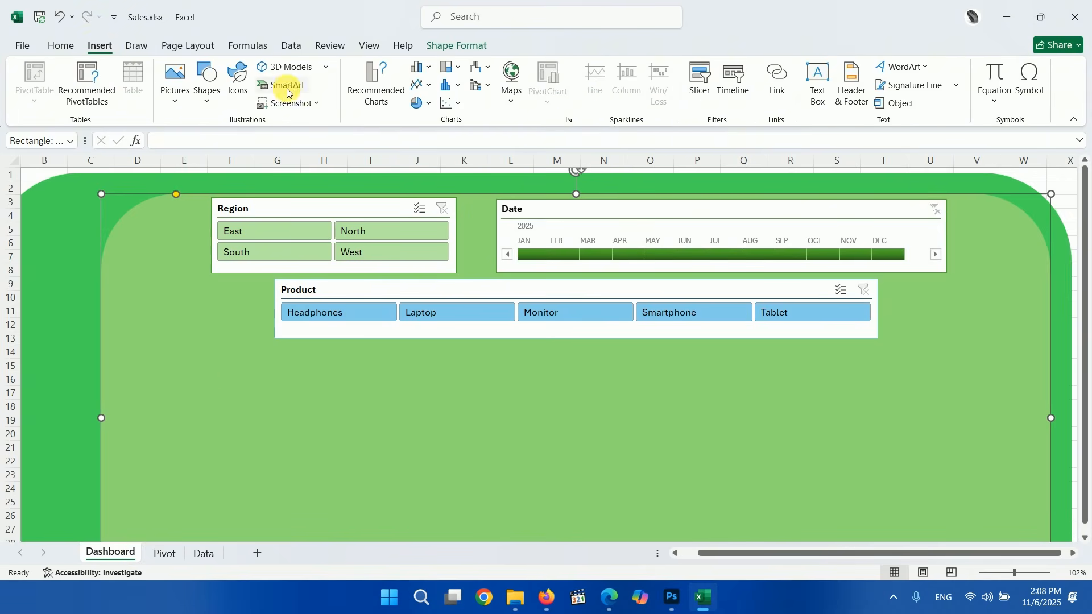
click(208, 102)
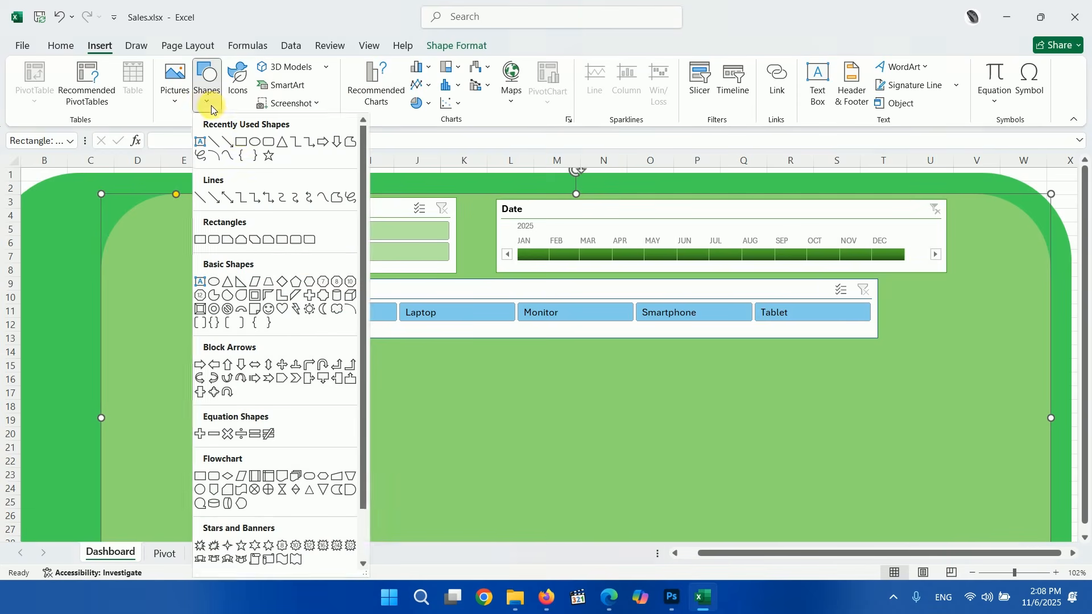
click(240, 141)
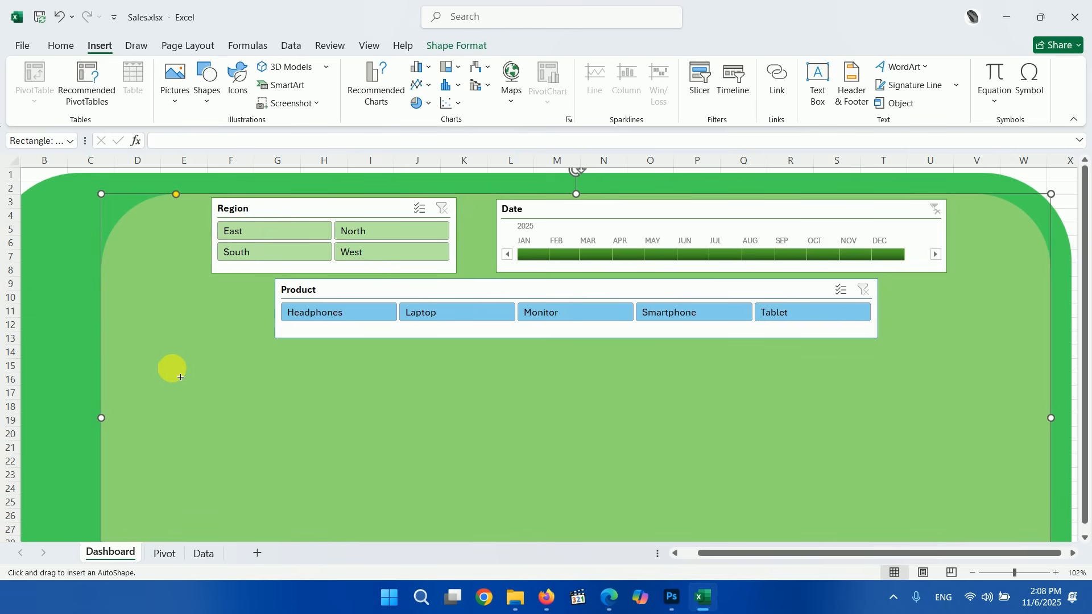
drag(200, 363, 427, 407)
Step: Give the new rectangle a white fill and a dark orange-brown outline
click(367, 66)
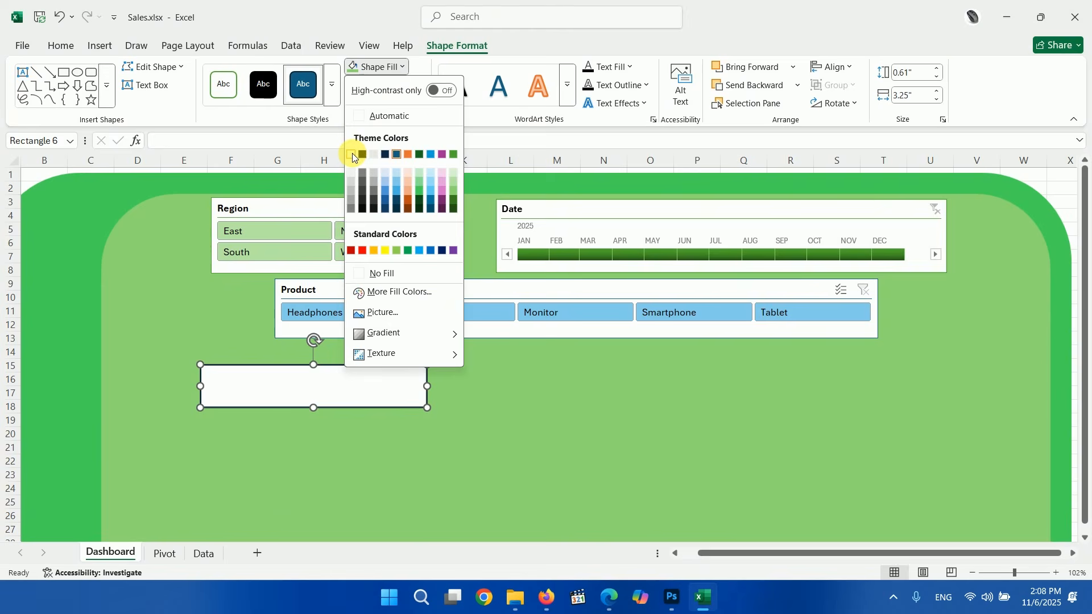
click(352, 153)
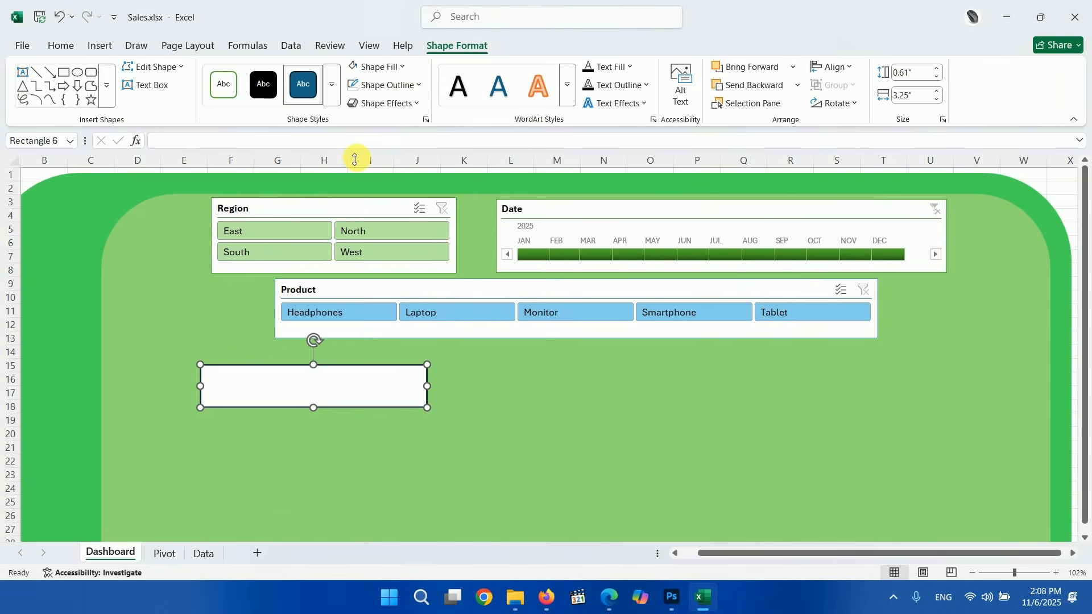
click(422, 89)
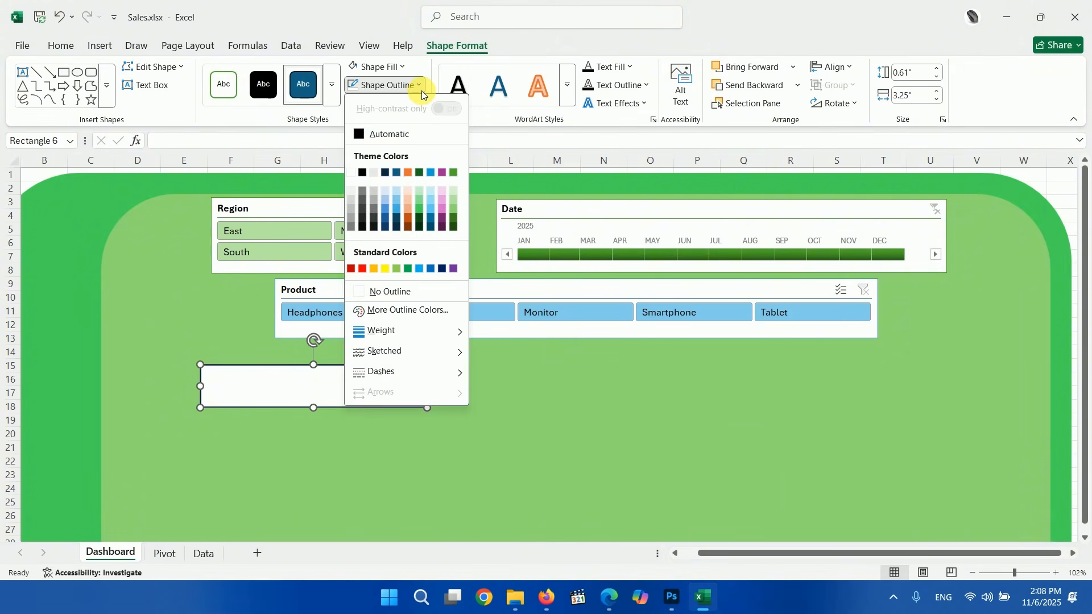
click(441, 182)
click(443, 477)
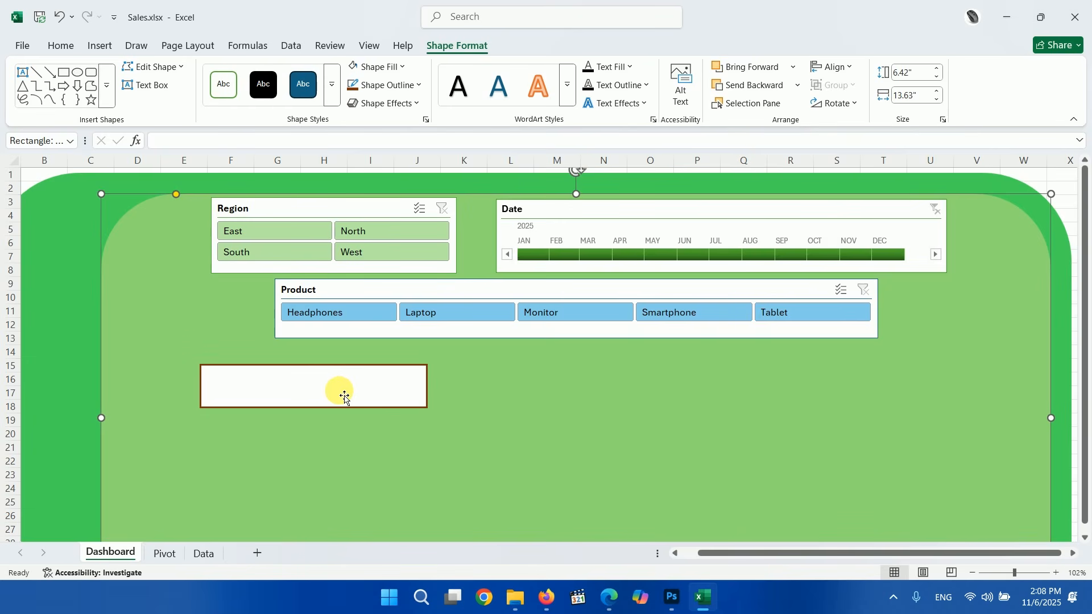
Step: Label the white rectangle "Total Profit" and make its text black
click(297, 393)
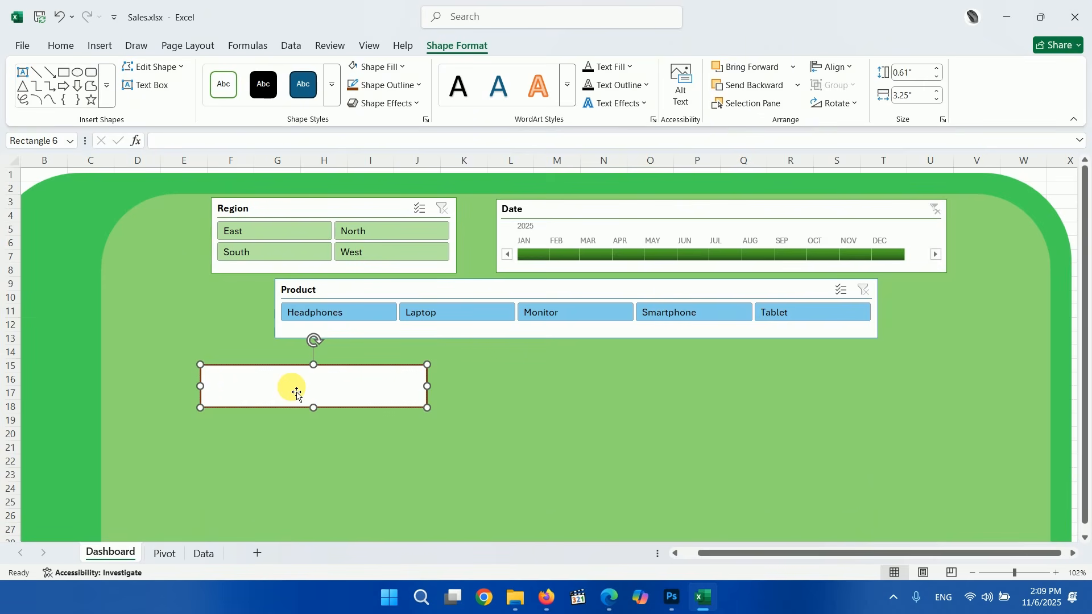
key(ctrl+a)
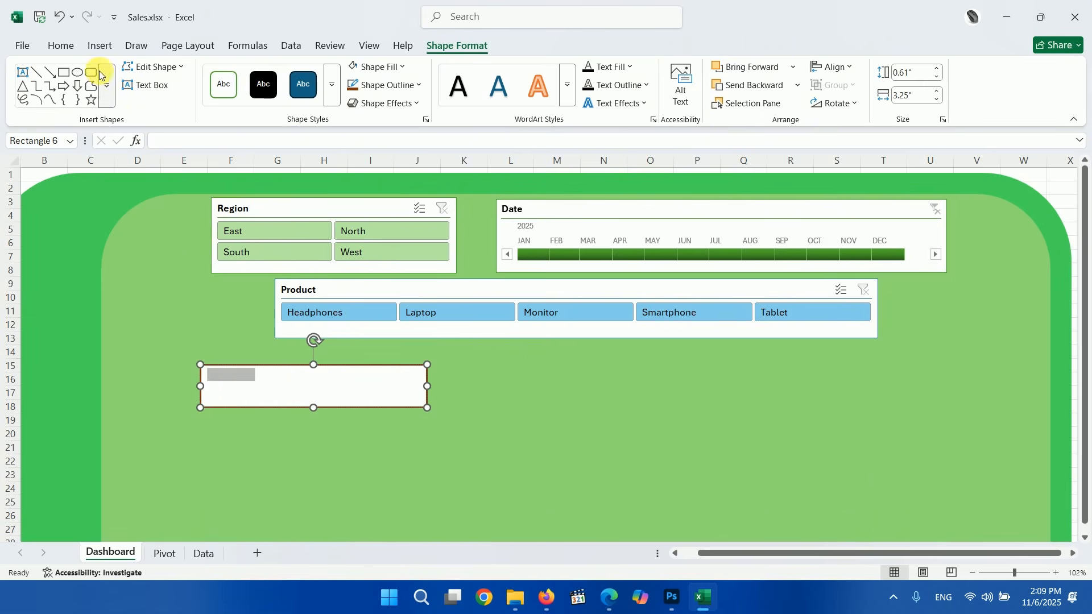
click(62, 45)
click(261, 95)
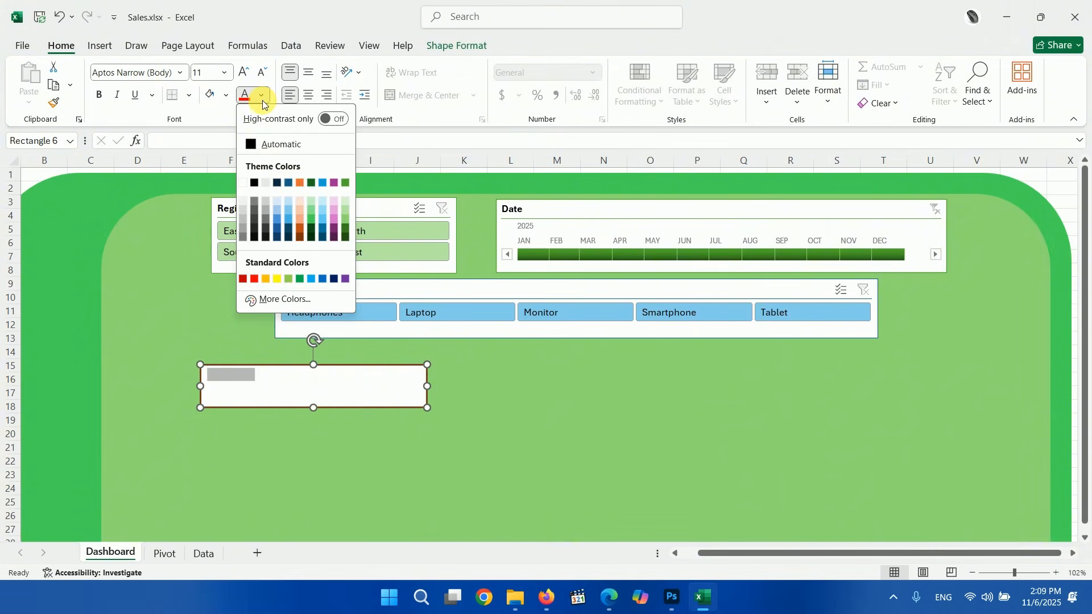
click(299, 183)
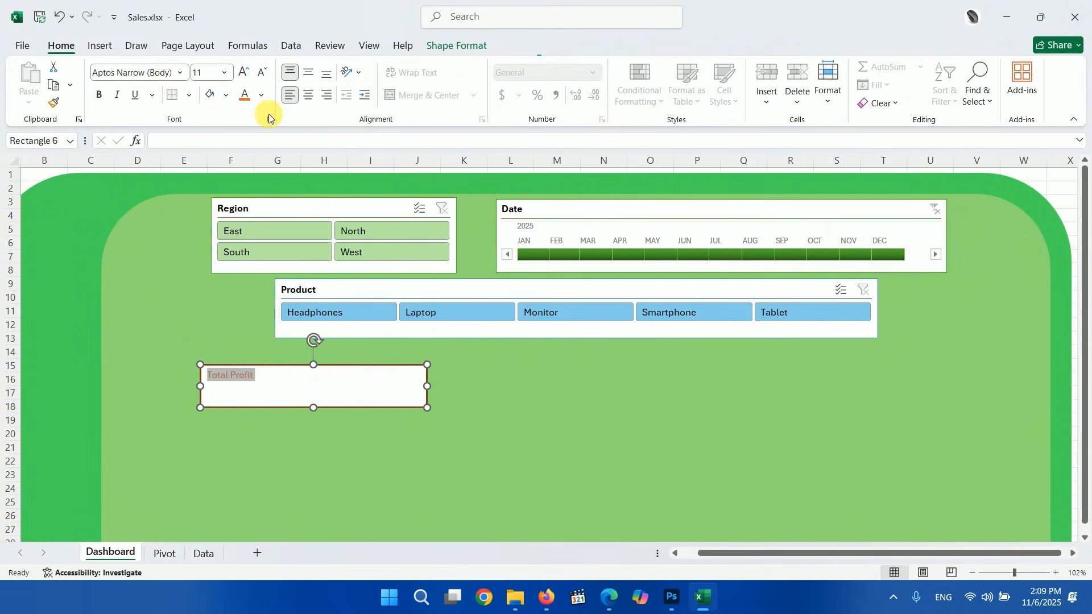
click(262, 96)
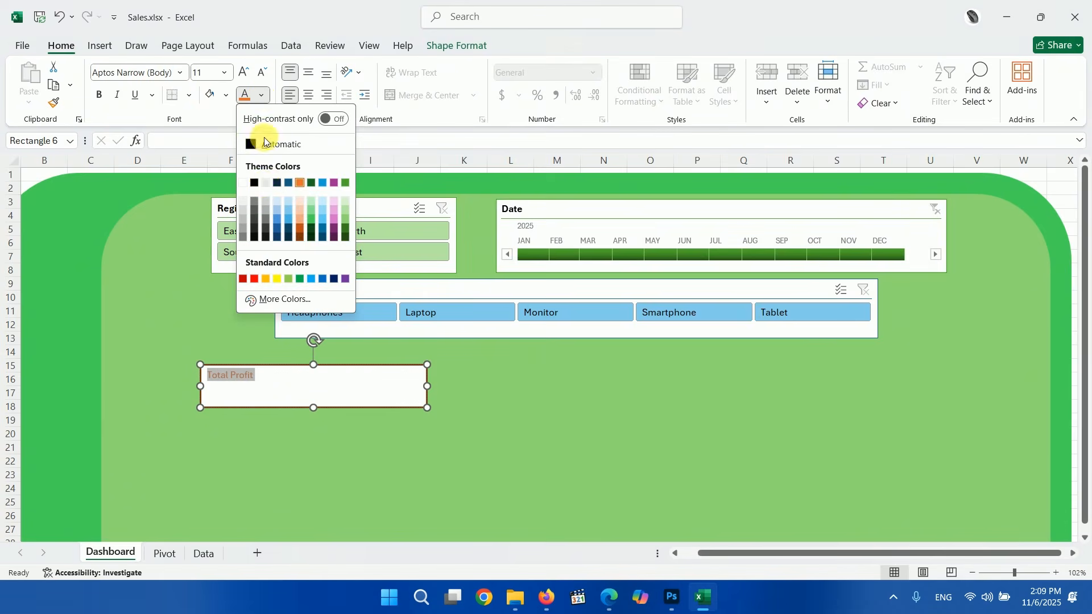
click(254, 183)
Step: Format the "Total Profit" label as bold, size 20, left-aligned and vertically centred in its rectangle
click(244, 77)
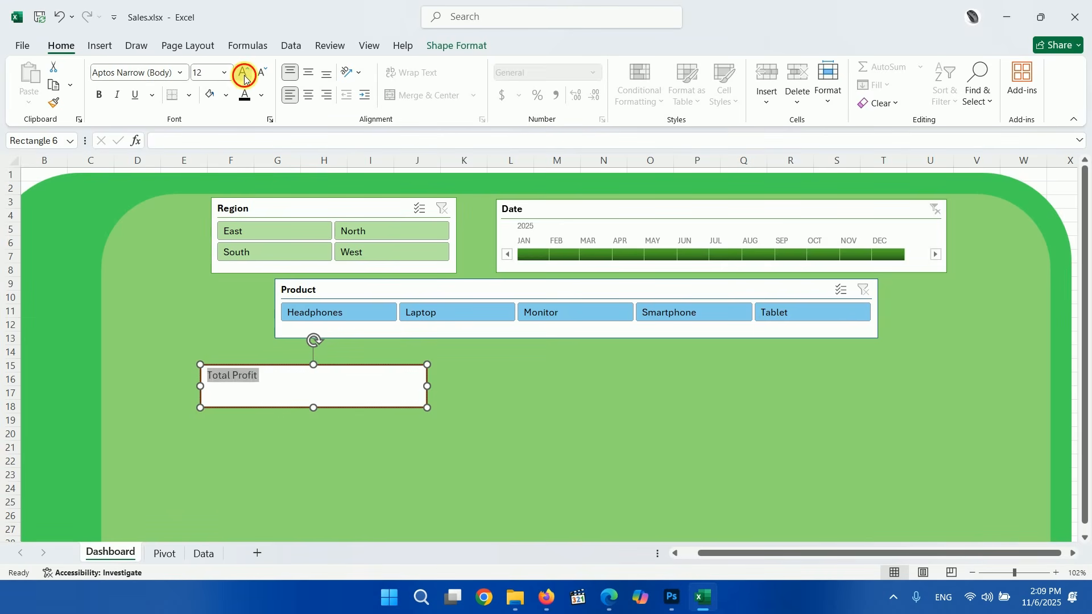
click(244, 78)
click(244, 77)
click(245, 77)
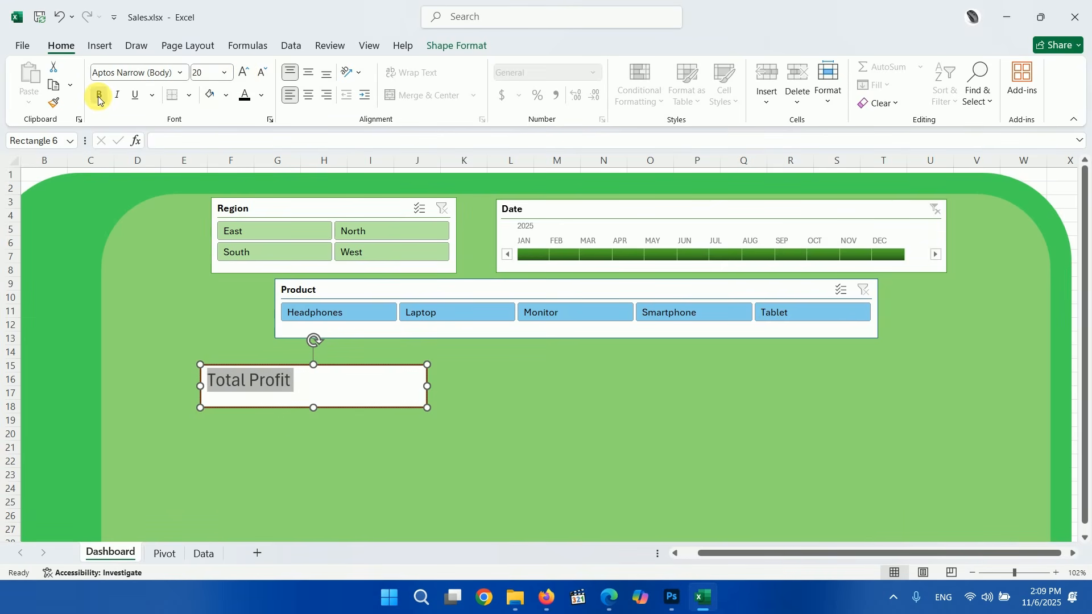
click(99, 95)
click(307, 95)
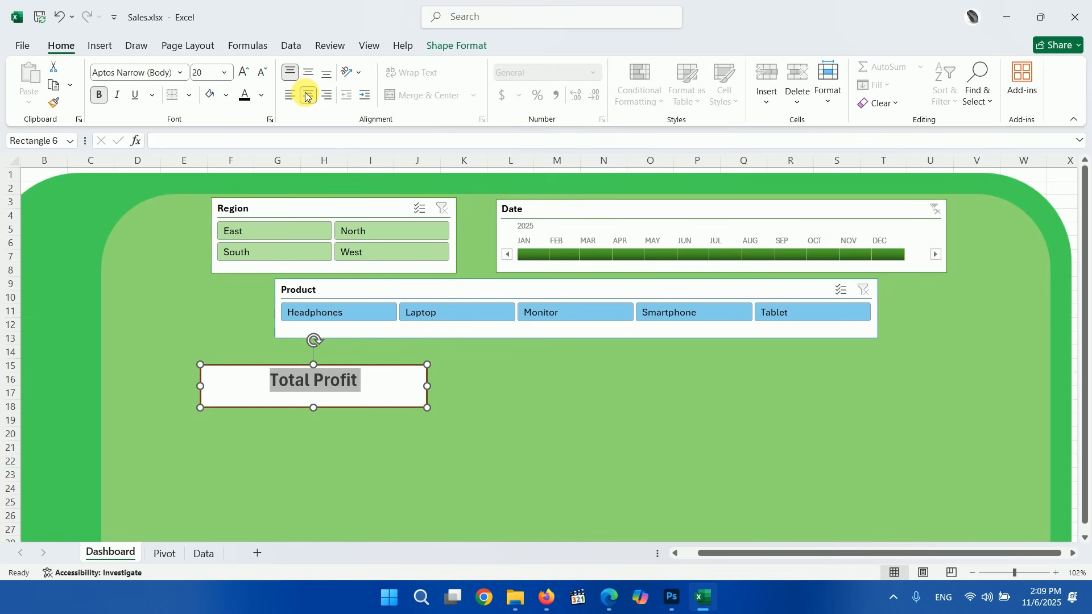
click(288, 97)
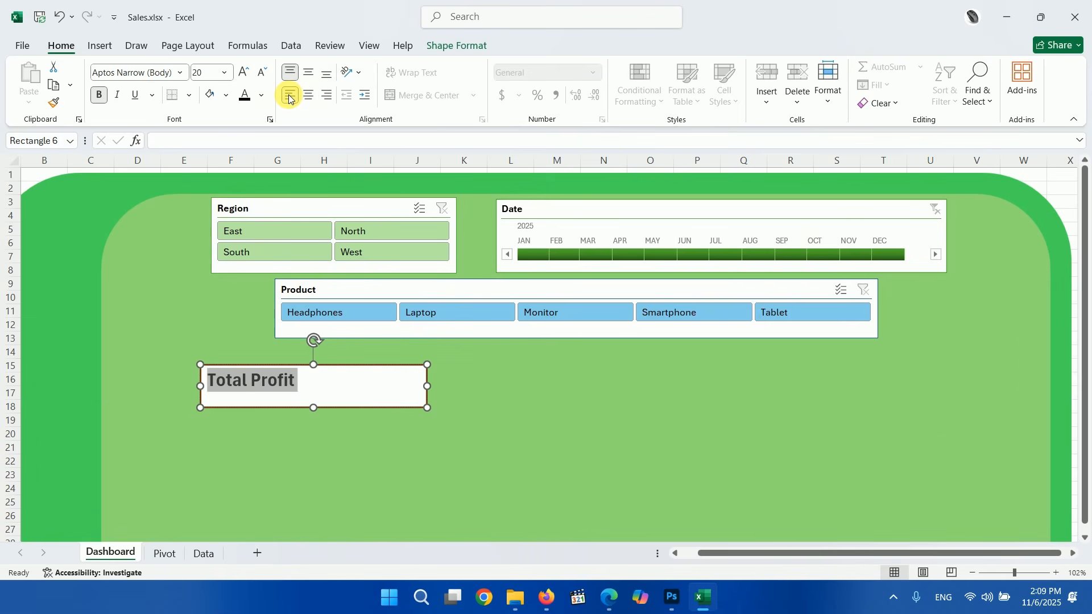
click(307, 74)
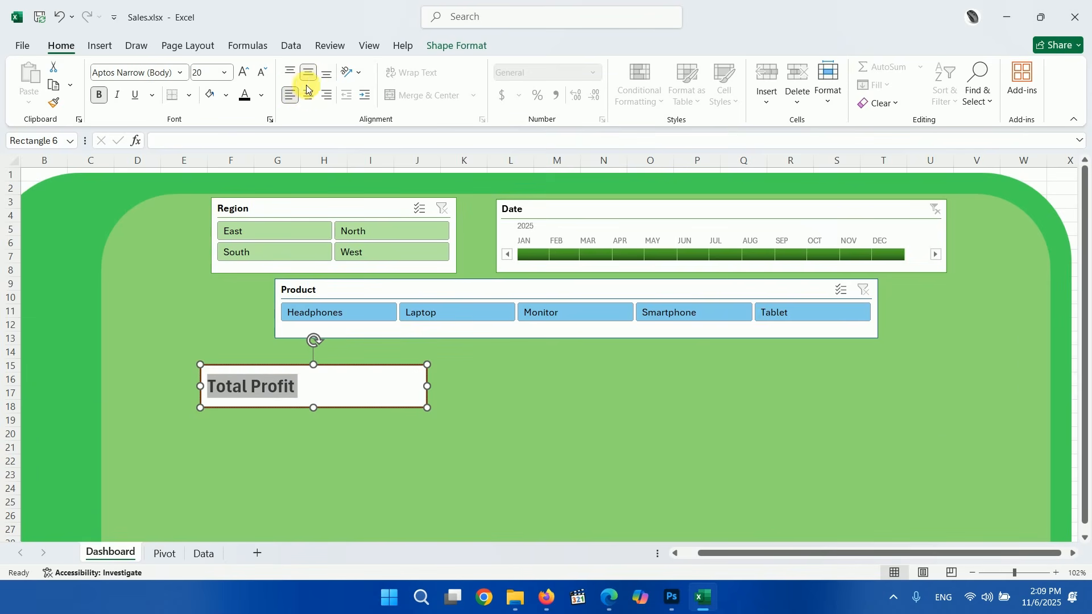
click(336, 452)
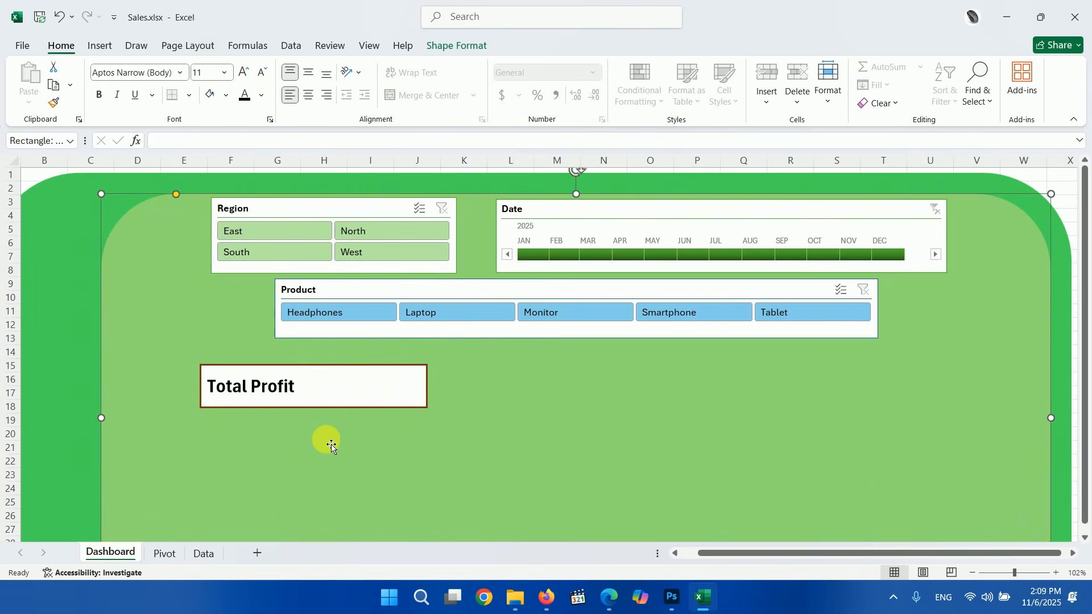
Step: Reduce the "Total Profit" label's font size to 18
click(295, 387)
triple_click(298, 392)
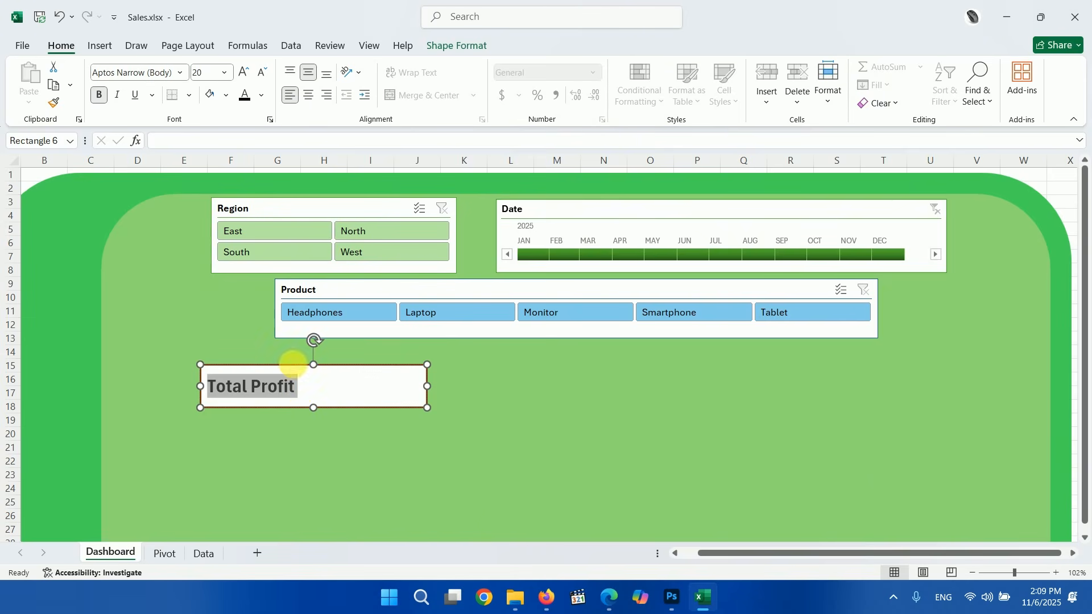
click(261, 73)
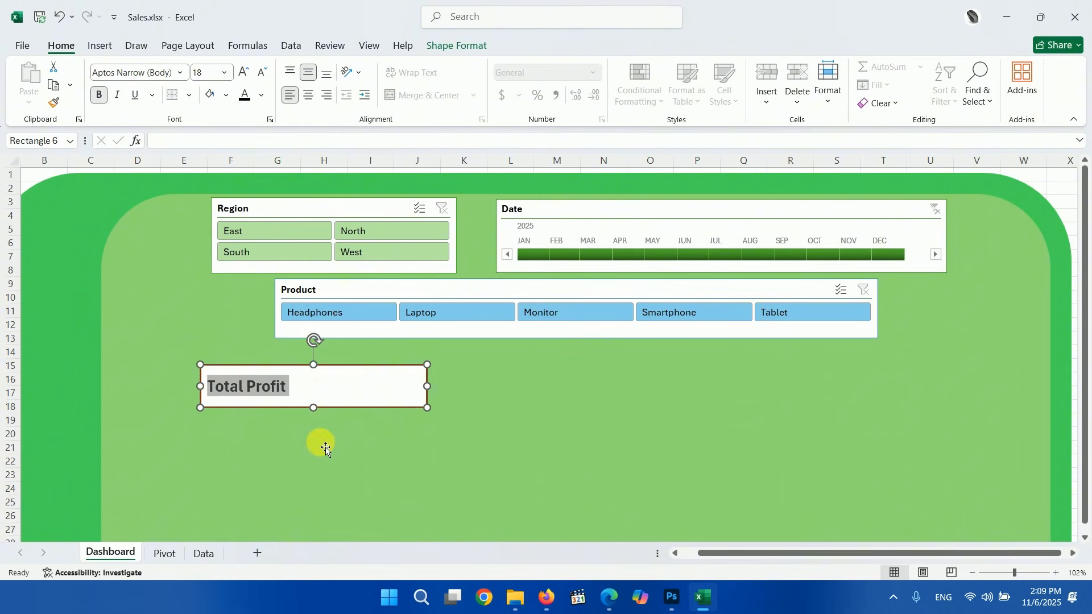
Step: Narrow the Total Profit box, place a duplicate to its right beneath the Product slicer, and relabel the duplicate "Average Profit"
drag(427, 386, 723, 383)
key(ctrl+d)
drag(653, 392, 617, 399)
text(Average Profit)
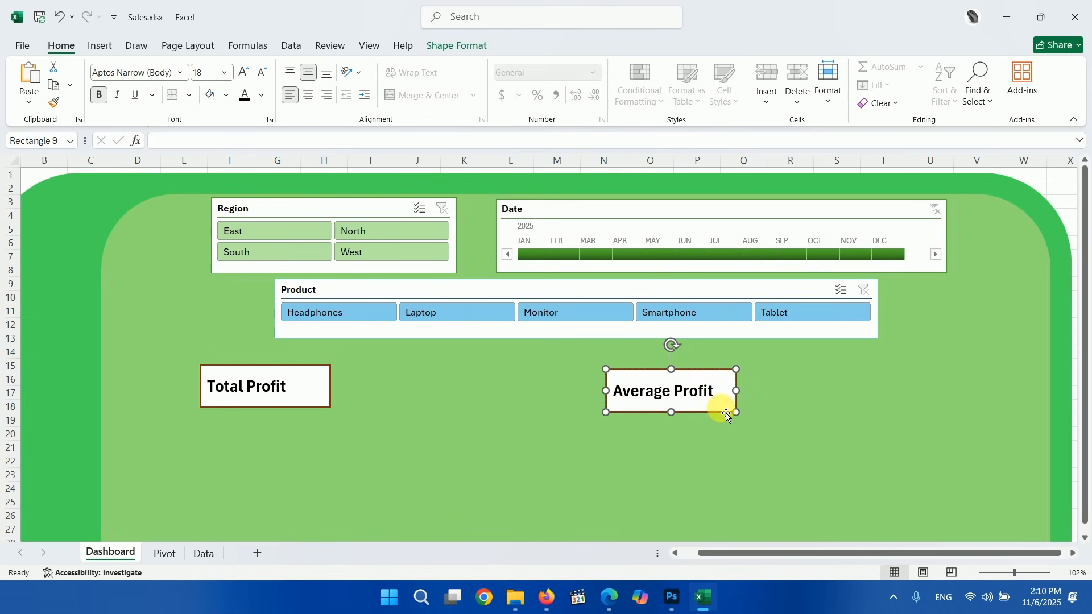
Step: Widen the Average Profit and Total Profit boxes to leave room for a value beside each label
drag(741, 391, 855, 391)
click(322, 386)
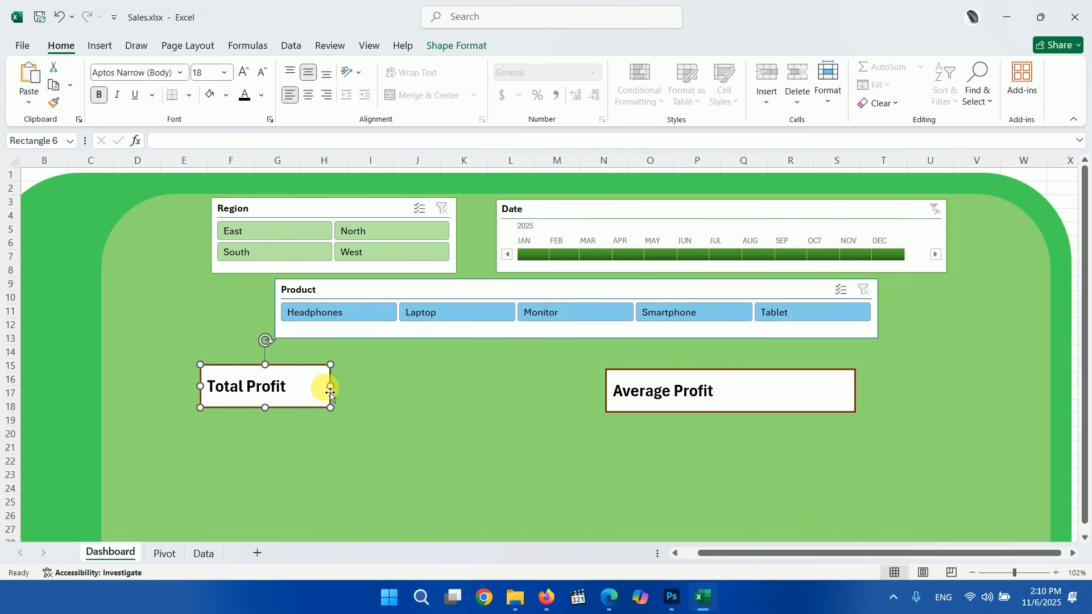
drag(330, 386, 401, 386)
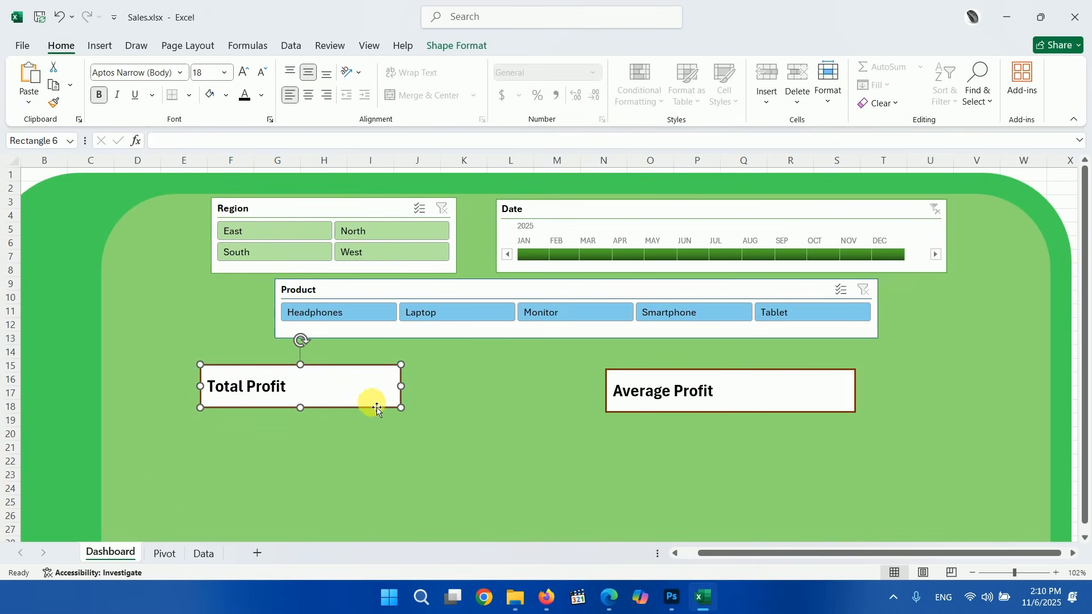
click(340, 428)
Step: Place a copy of the Total Profit box below and between the two labelled boxes and clear its text
click(346, 403)
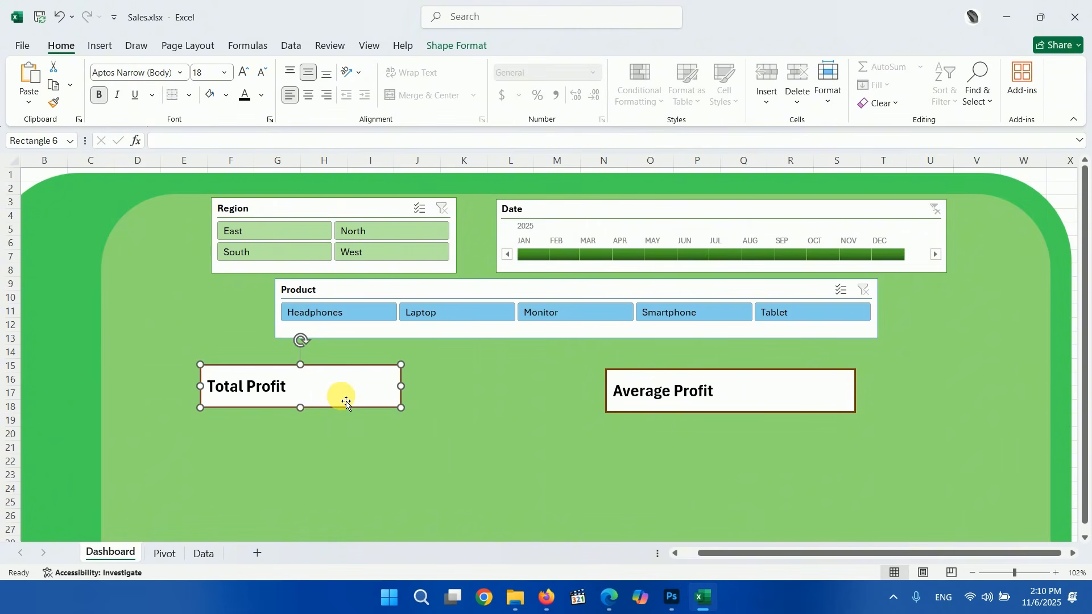
drag(340, 396, 494, 443)
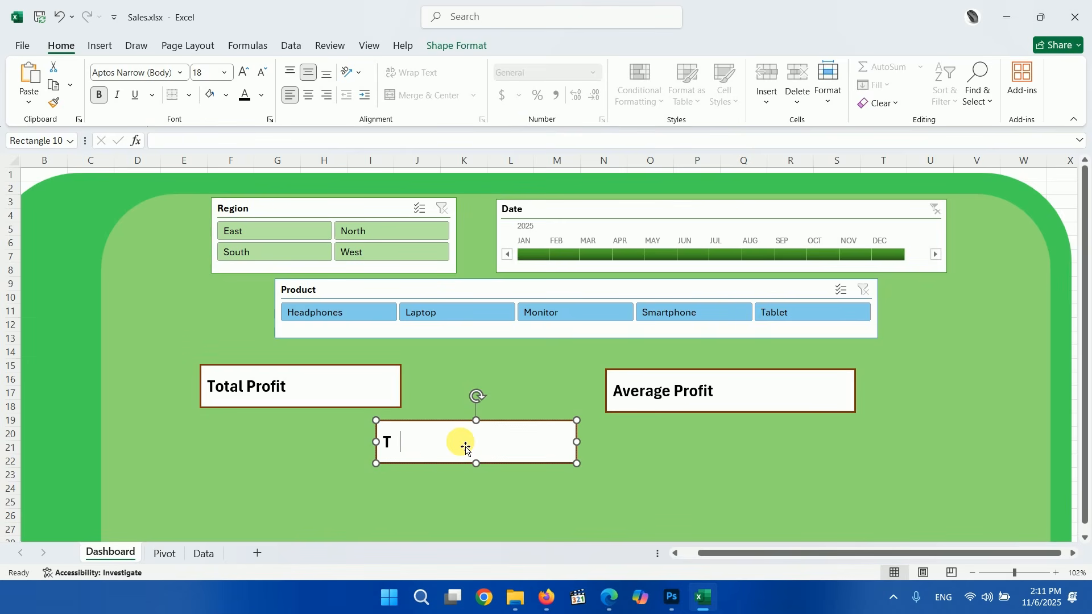
key(BackSpace)
key(BackSpace)
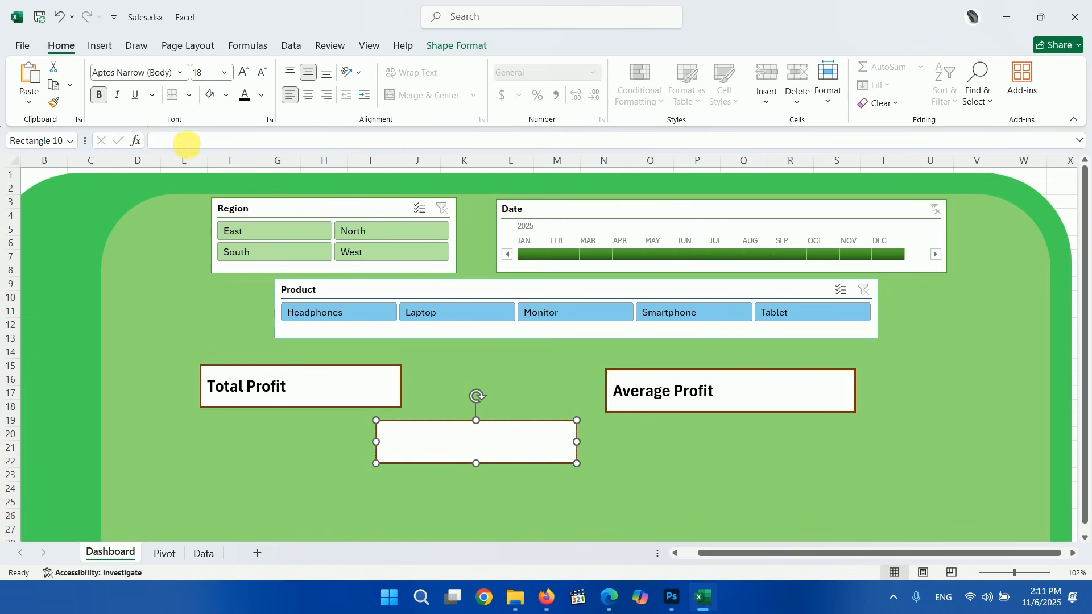
Step: Link the empty box to the total profit cell with the formula =Pivot!I4
click(194, 143)
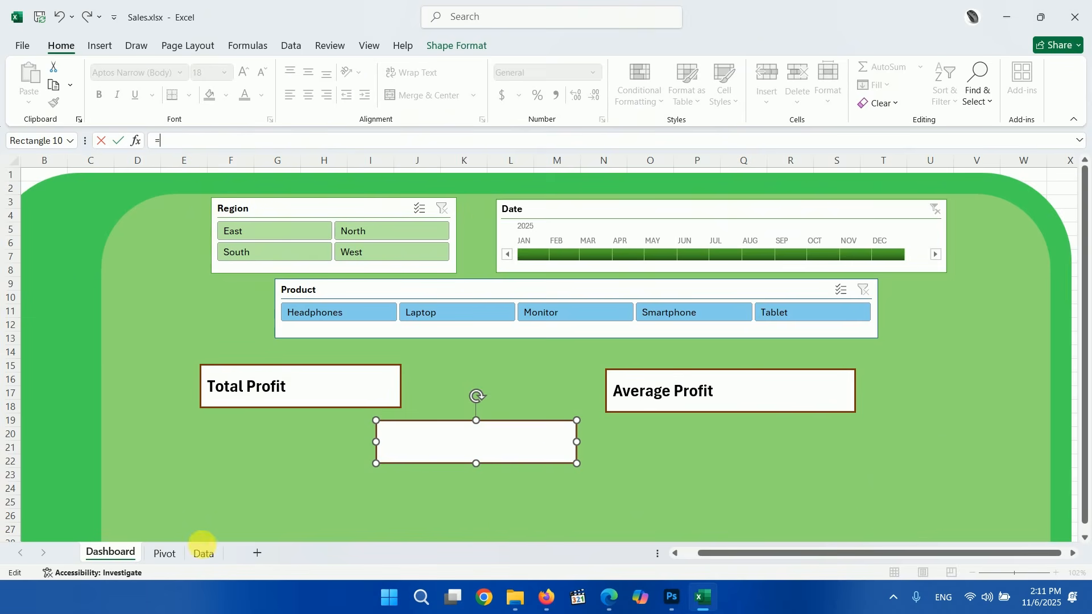
click(168, 553)
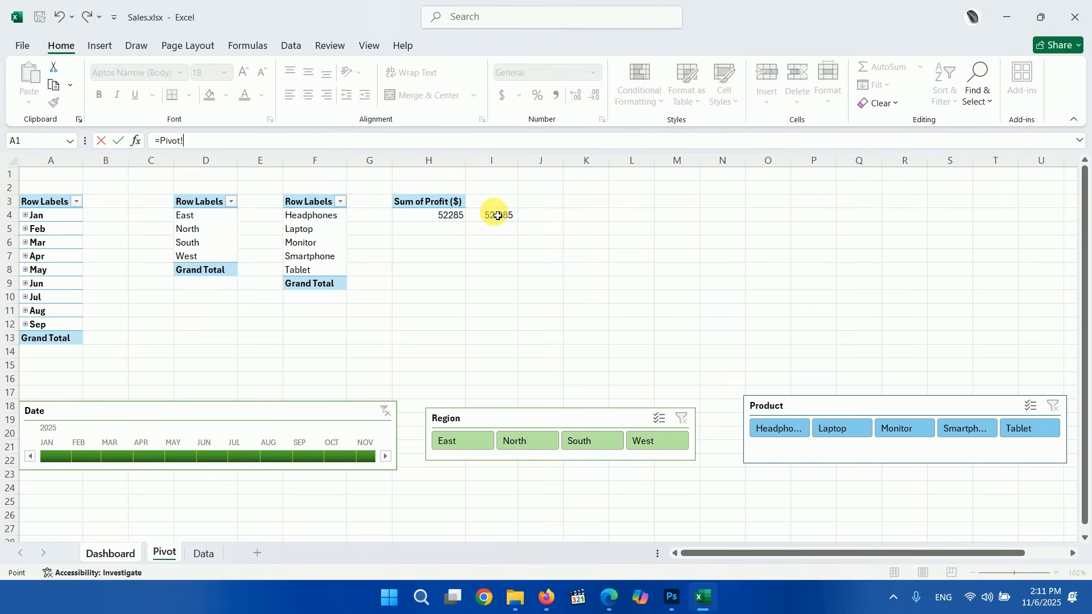
key(Return)
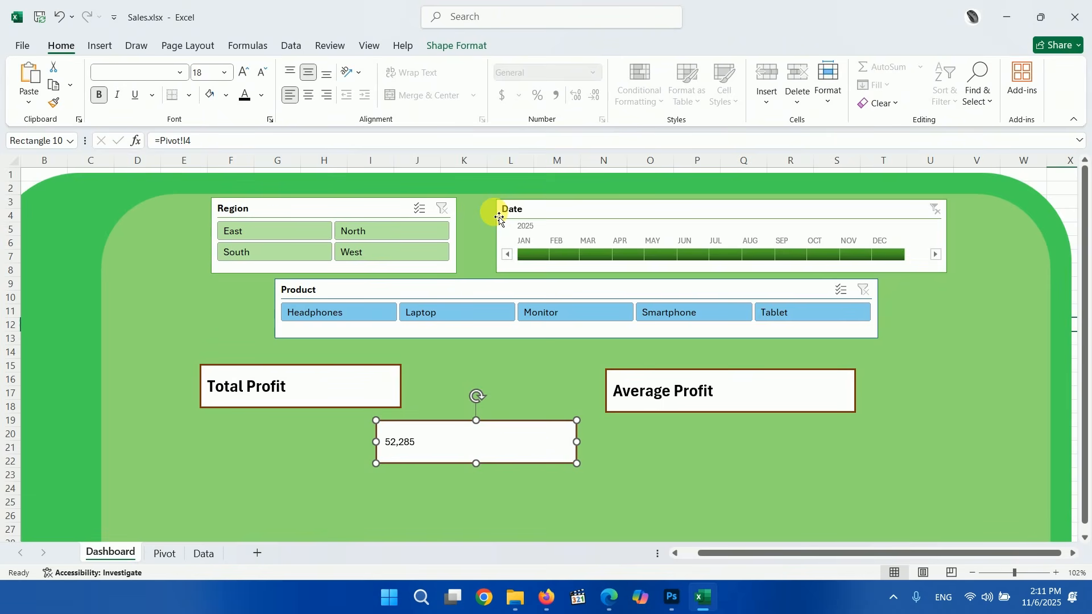
Step: Fit the linked value box inside the Total Profit box beside its label, at about 1.43" by 0.51", and remove its outline
drag(452, 439, 371, 391)
drag(486, 371, 382, 391)
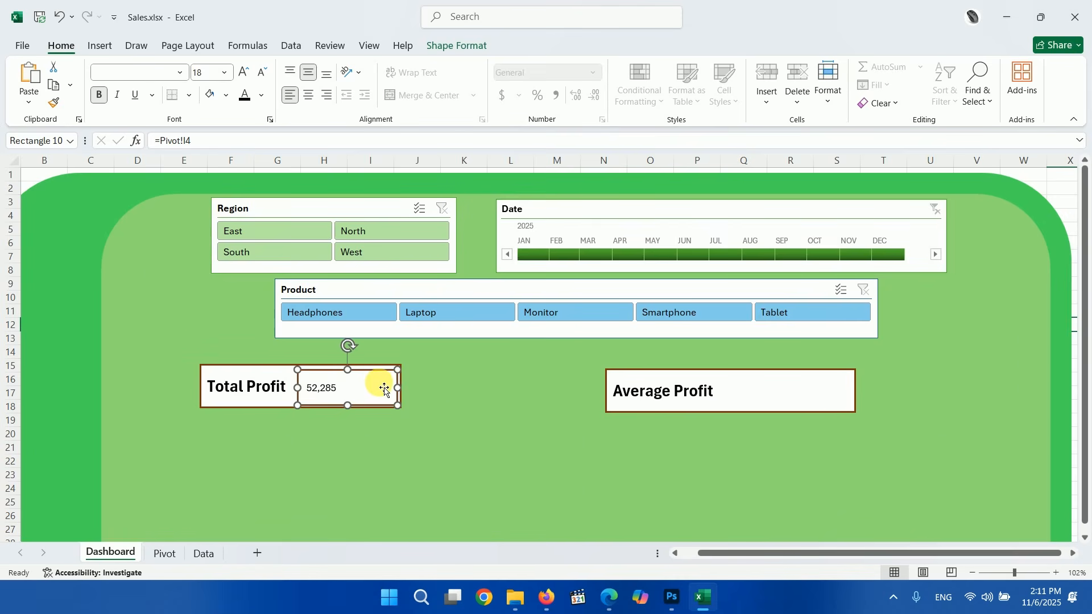
click(456, 46)
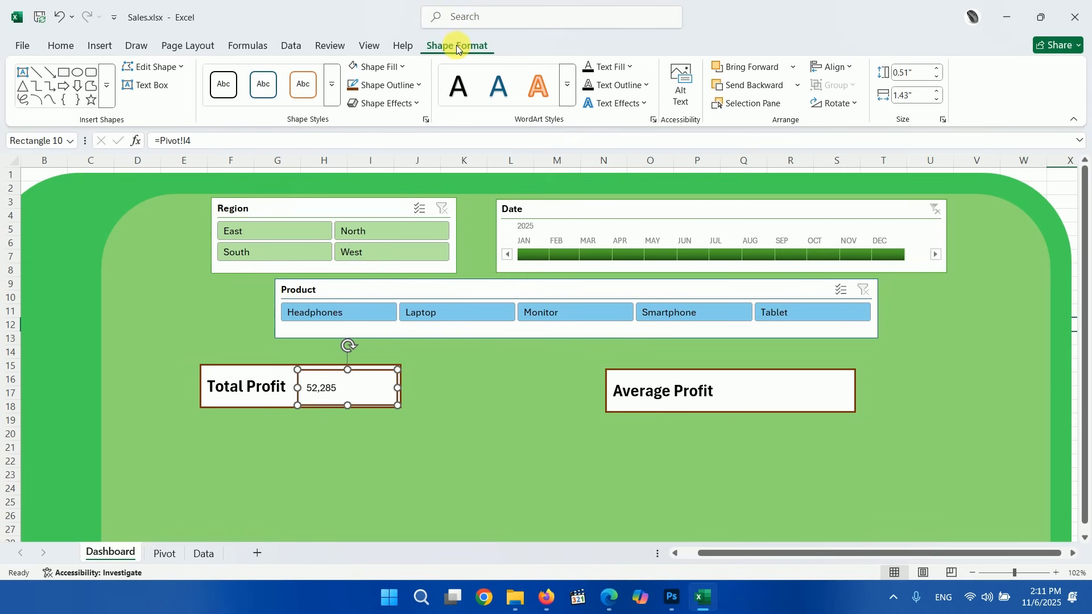
click(418, 86)
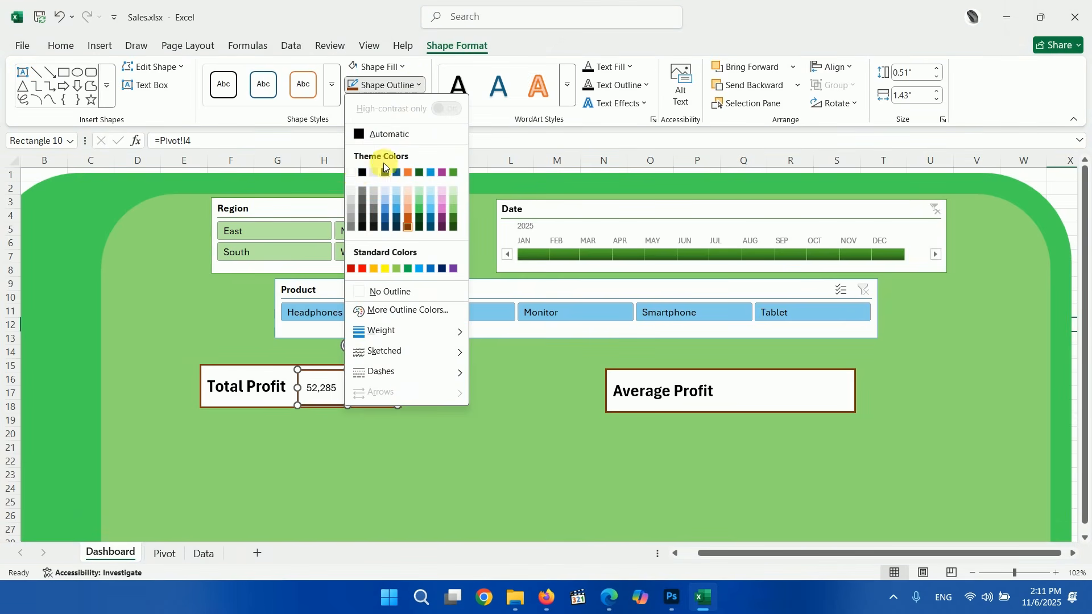
click(366, 291)
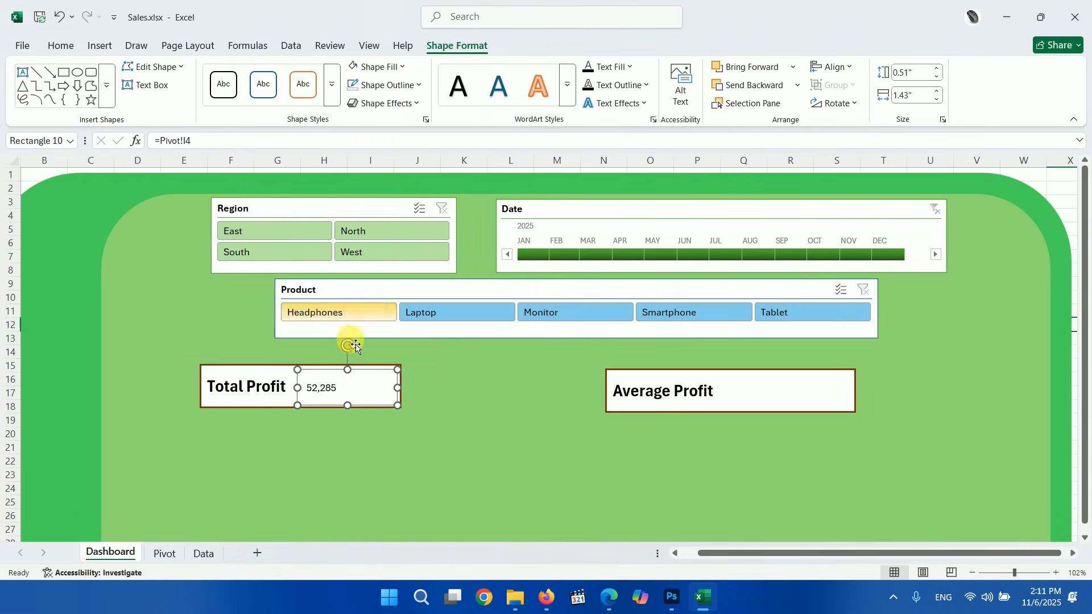
Step: Format the linked total profit value as bold 18 pt dark green text and nudge it into place beside its label
drag(367, 389, 363, 387)
click(72, 52)
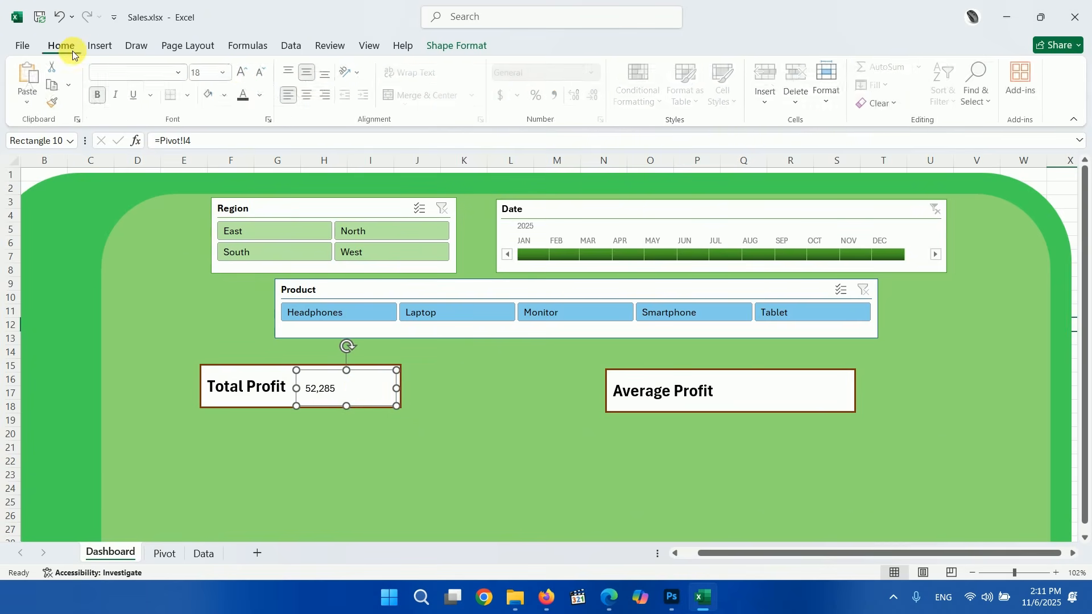
click(243, 72)
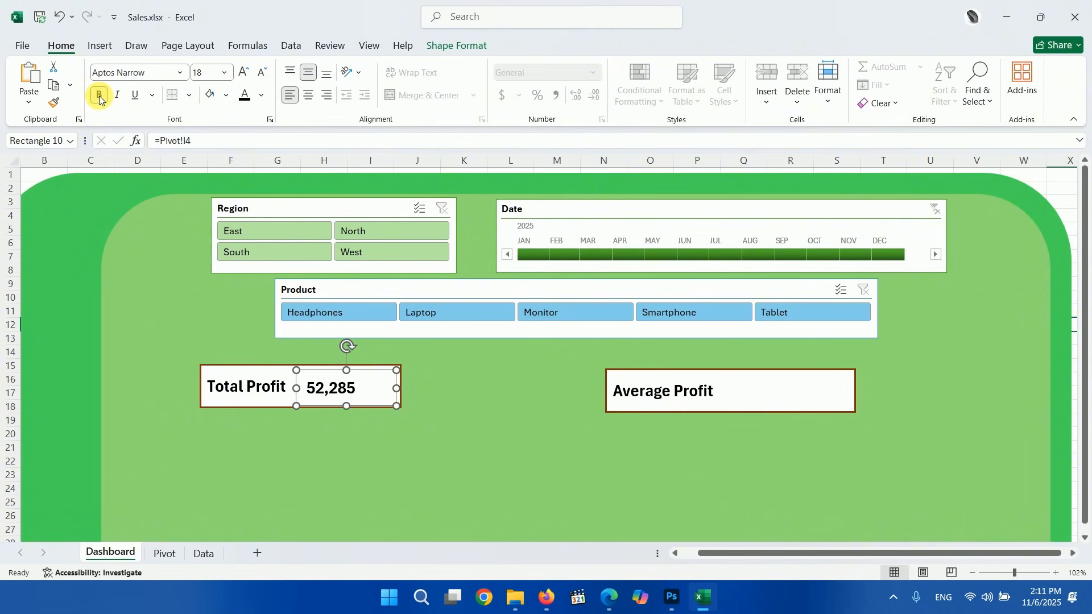
click(261, 96)
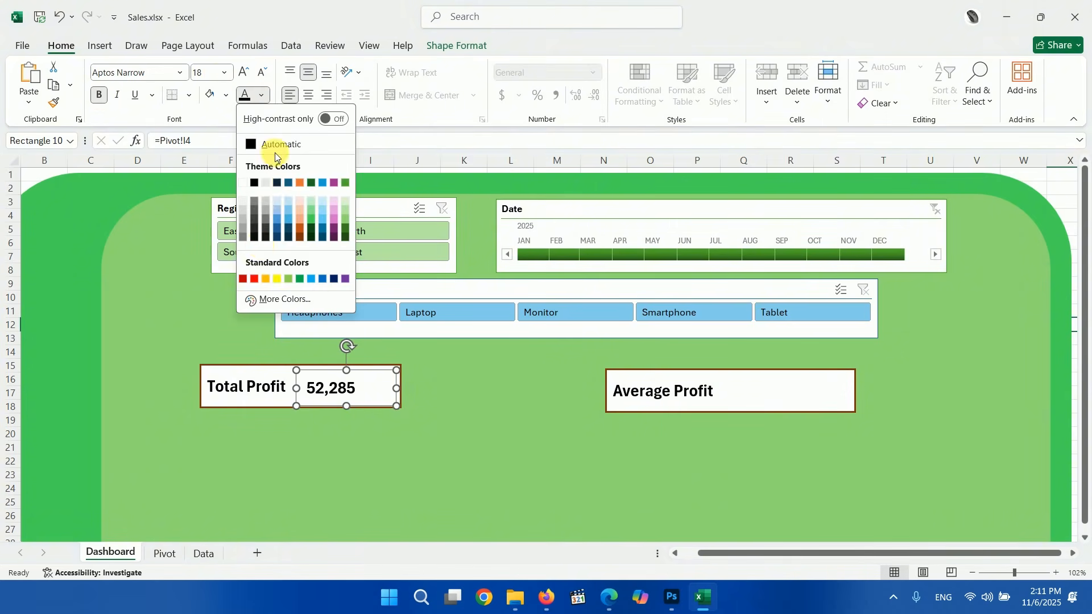
click(254, 280)
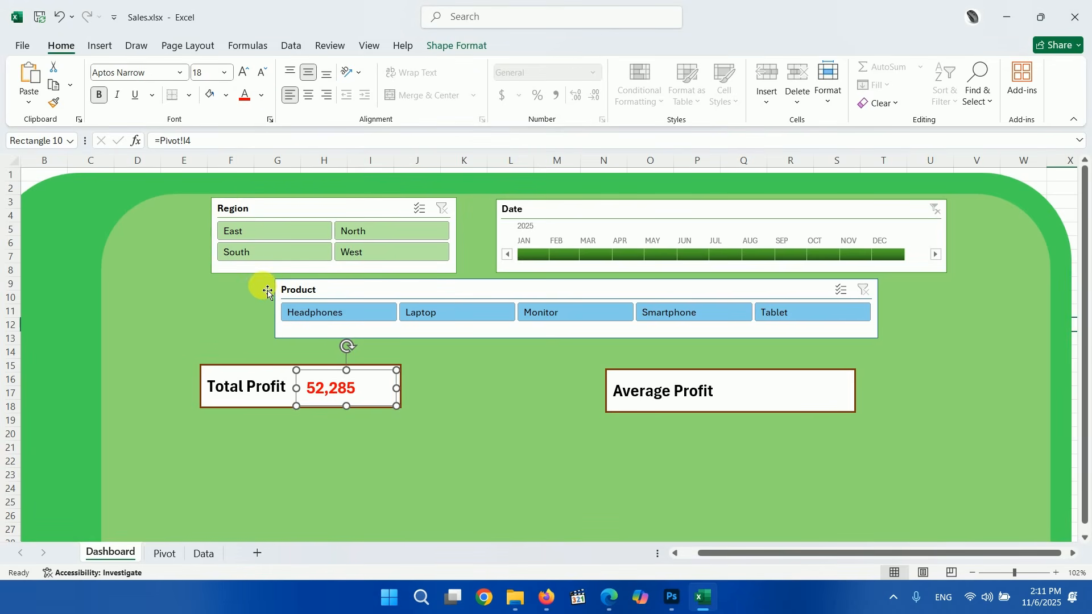
click(262, 98)
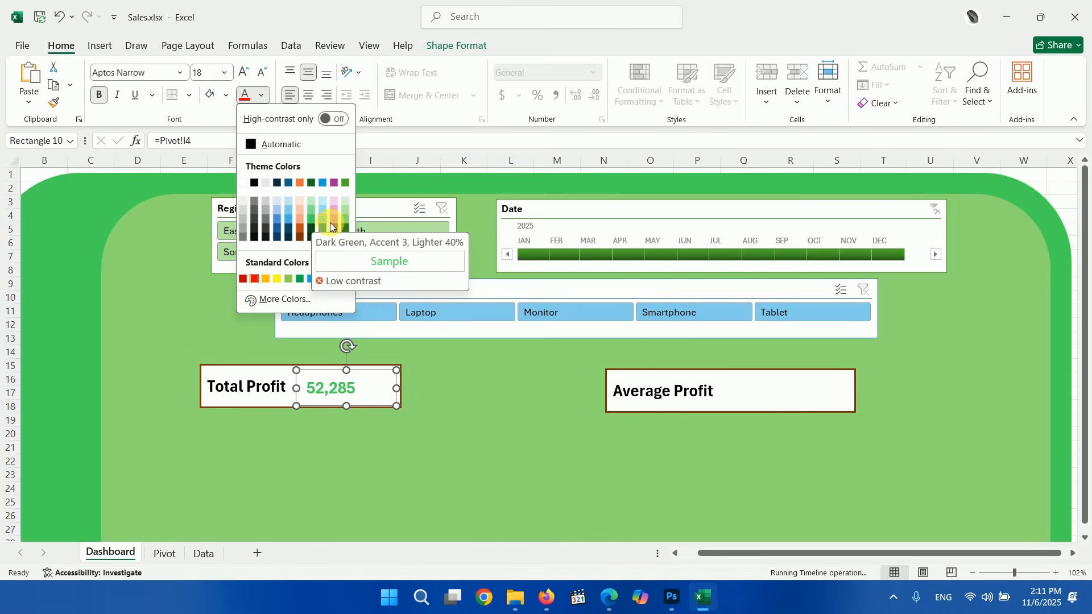
click(343, 228)
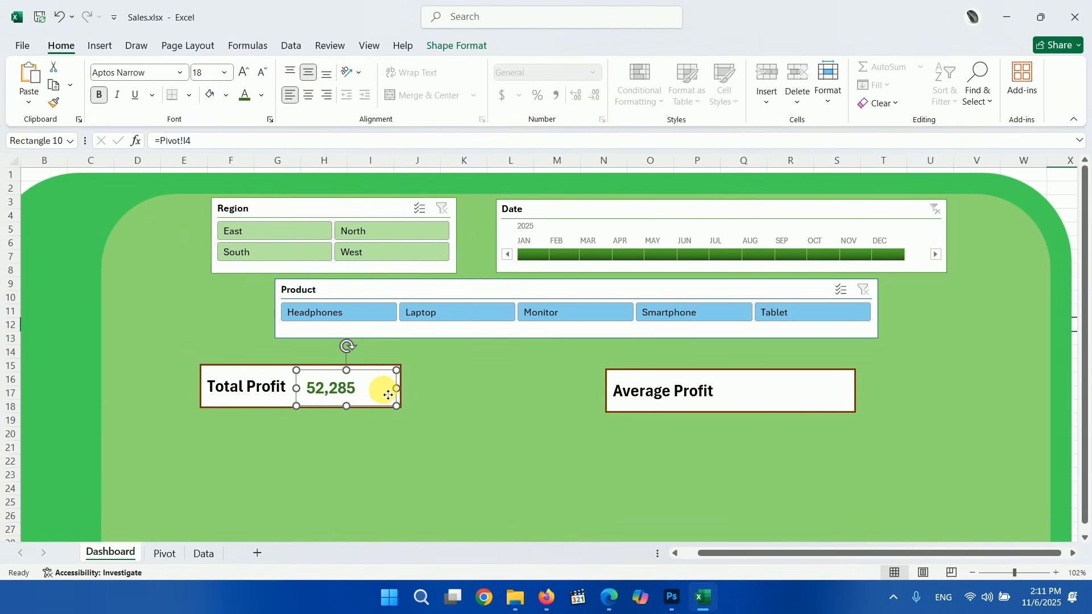
drag(388, 394, 381, 394)
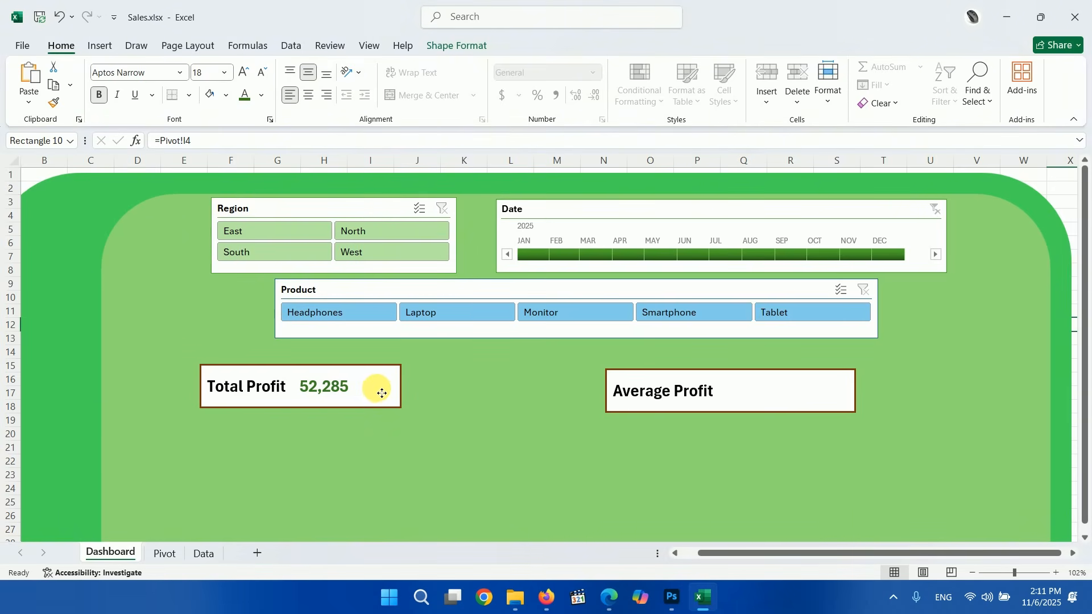
click(392, 428)
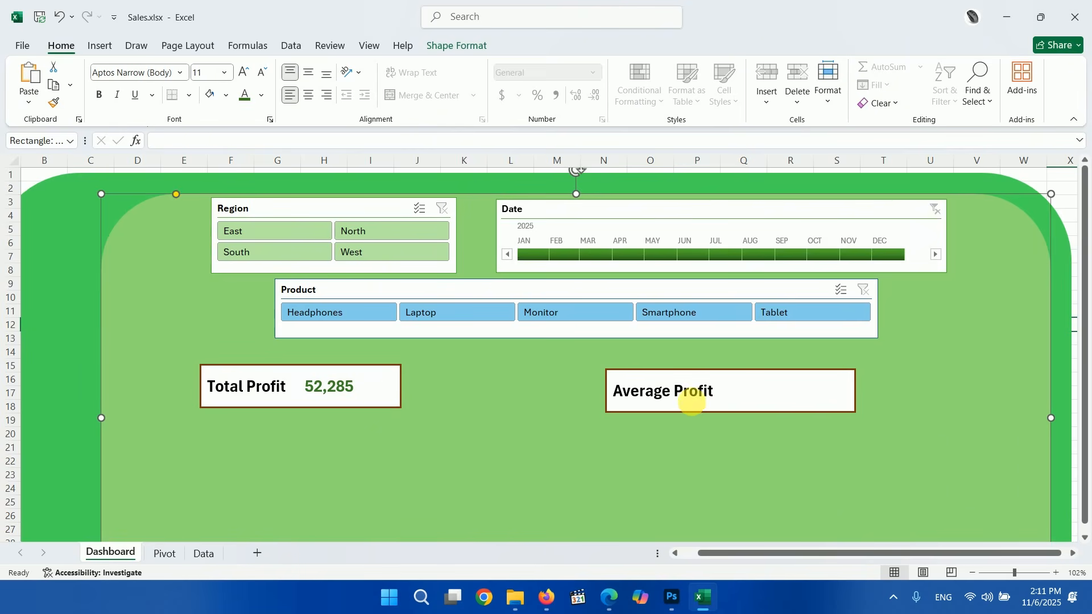
Step: Duplicate the Sum of Profit PivotTable on the Pivot sheet, placing the copy at cell H7
click(165, 555)
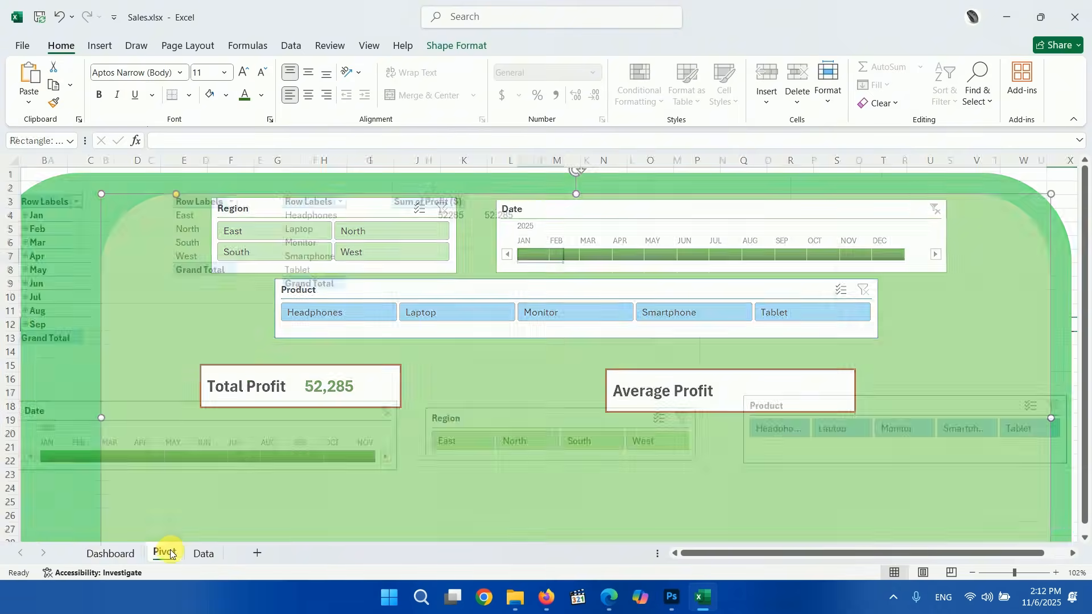
drag(438, 201, 434, 214)
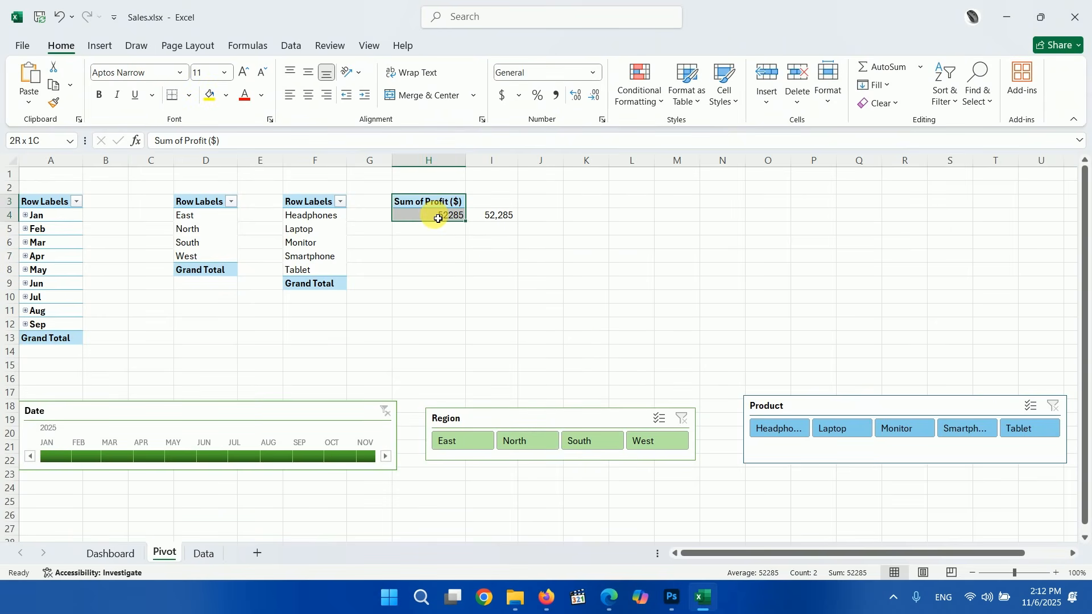
key(ctrl+c)
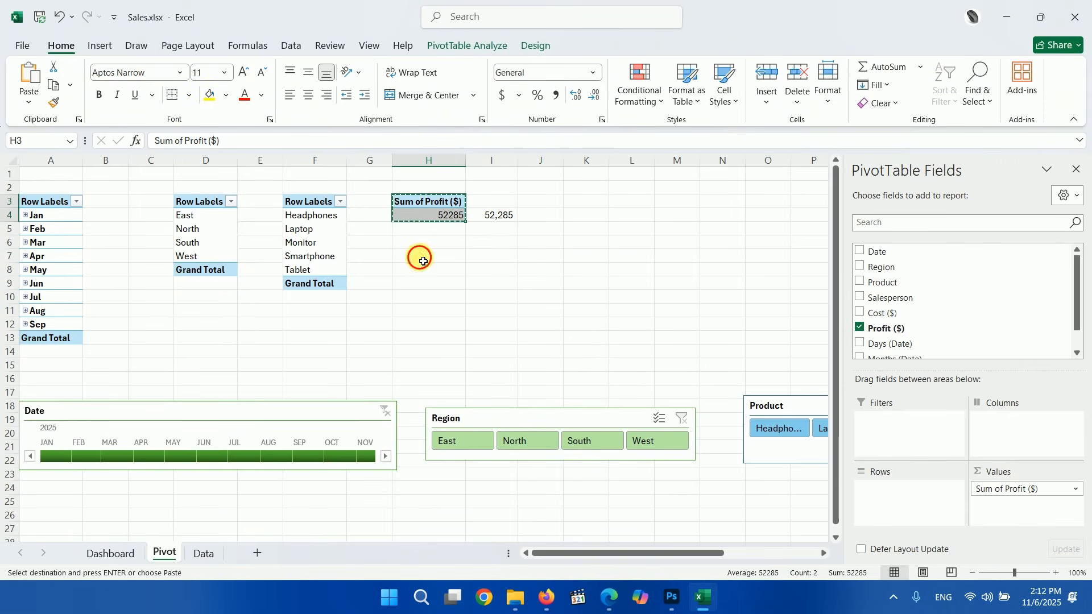
click(424, 262)
key(ctrl+v)
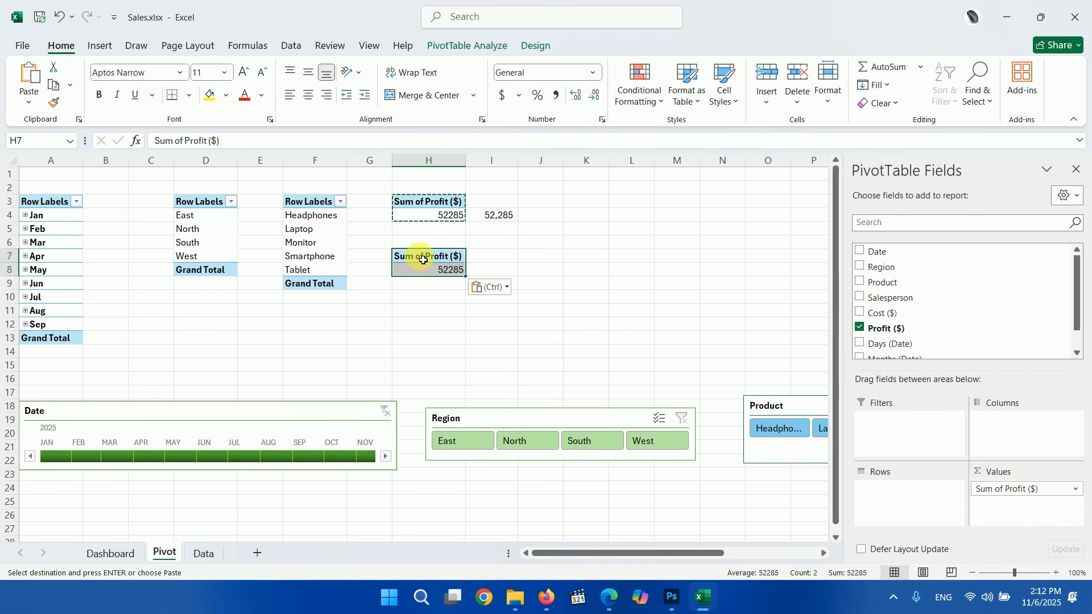
Step: Change the copied PivotTable's value field to summarize Profit ($) by Average
click(448, 274)
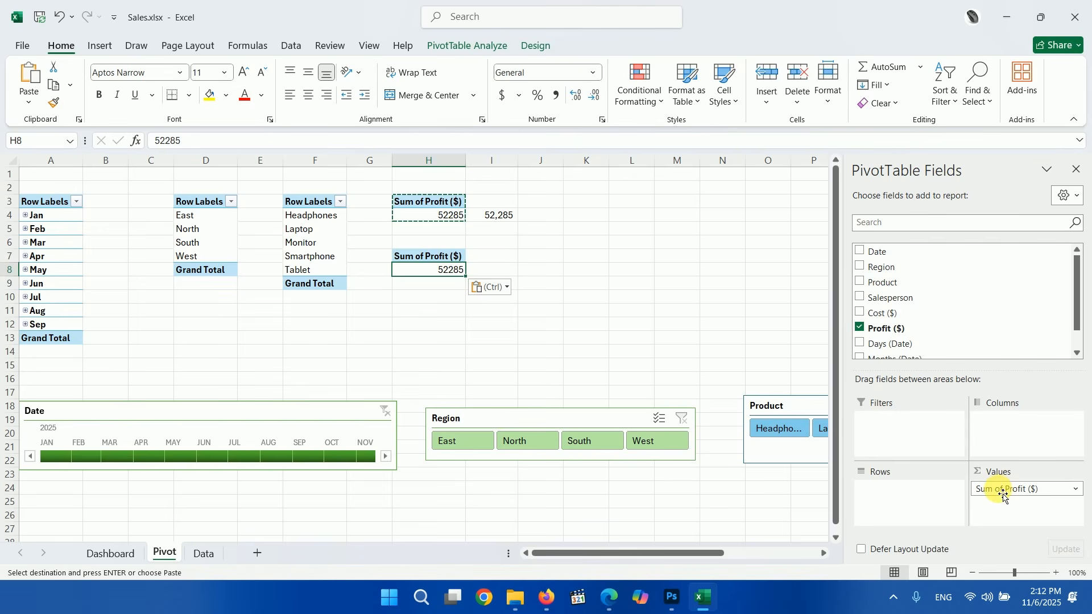
click(1076, 493)
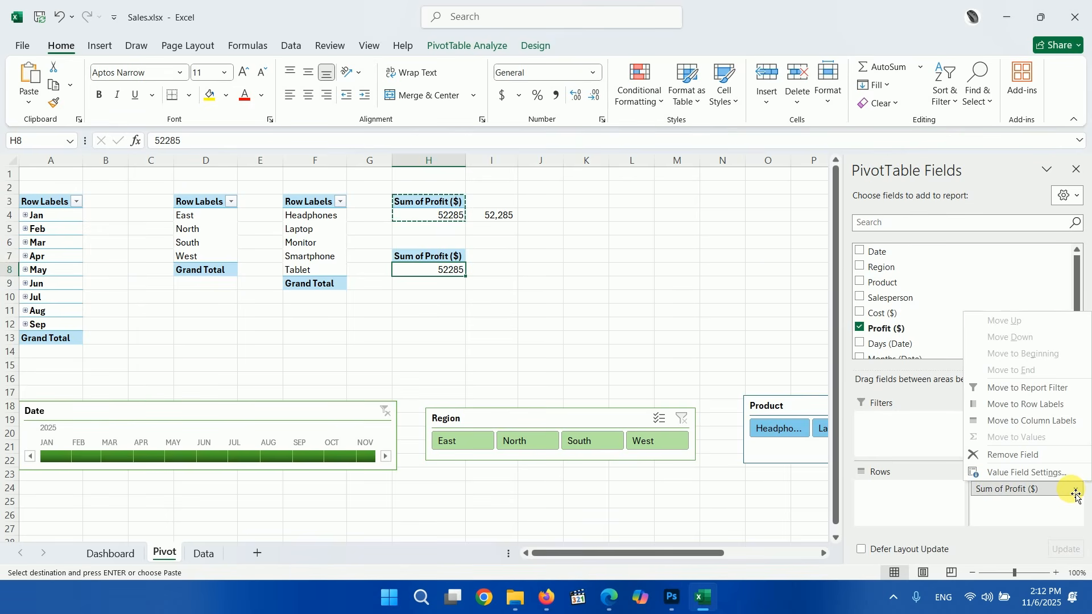
click(1022, 472)
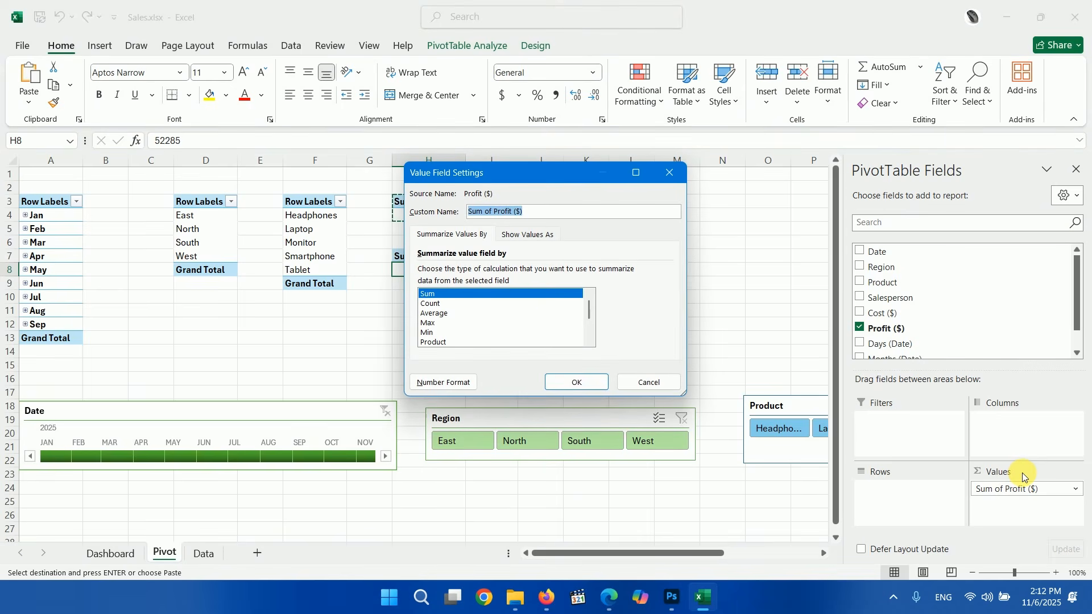
click(446, 303)
click(445, 313)
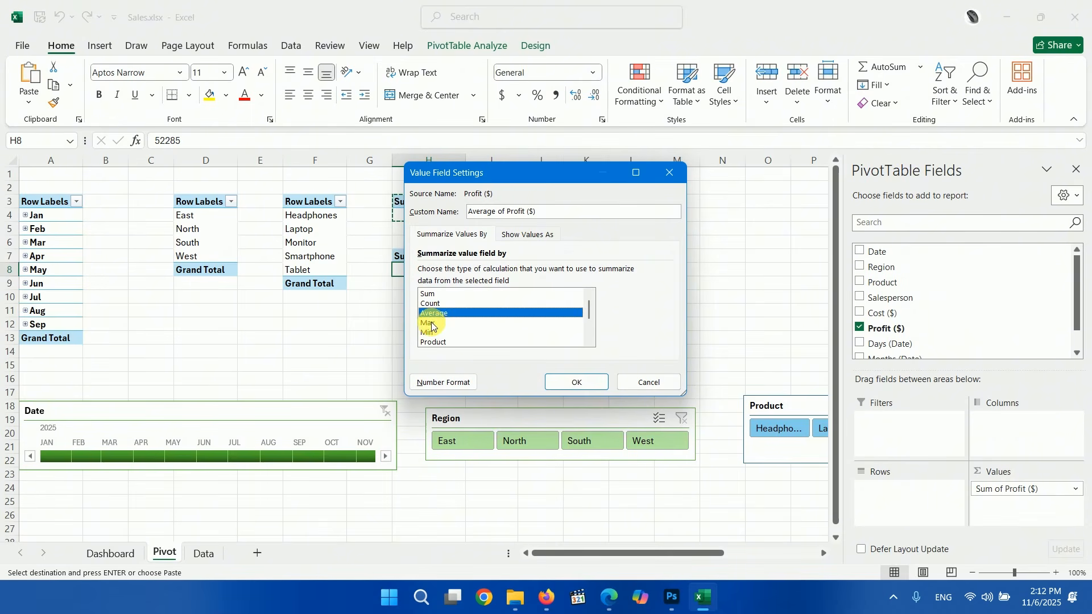
click(432, 323)
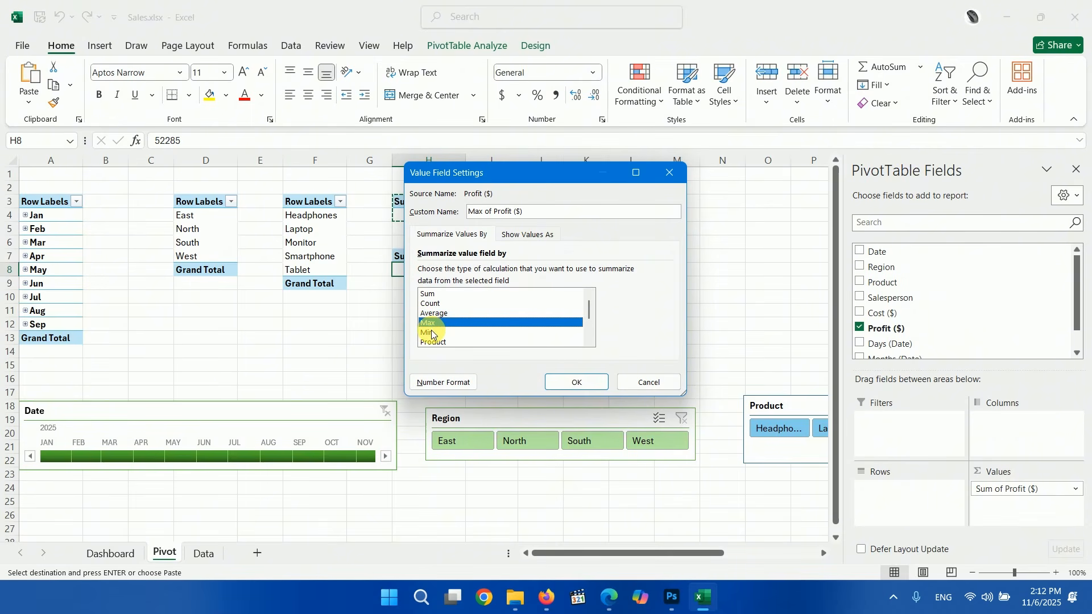
click(438, 314)
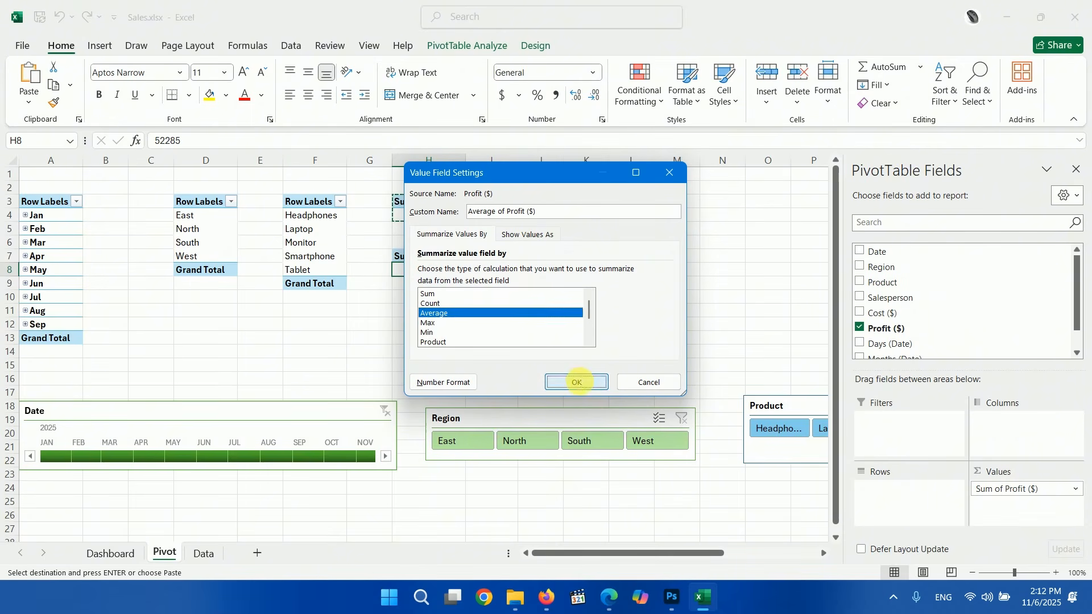
click(576, 382)
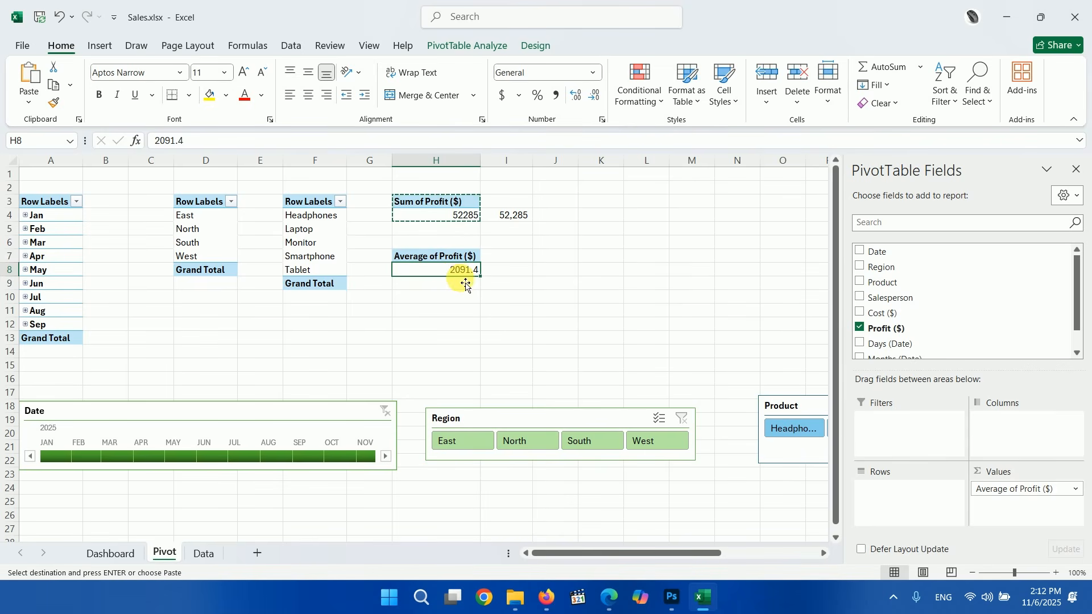
key(Escape)
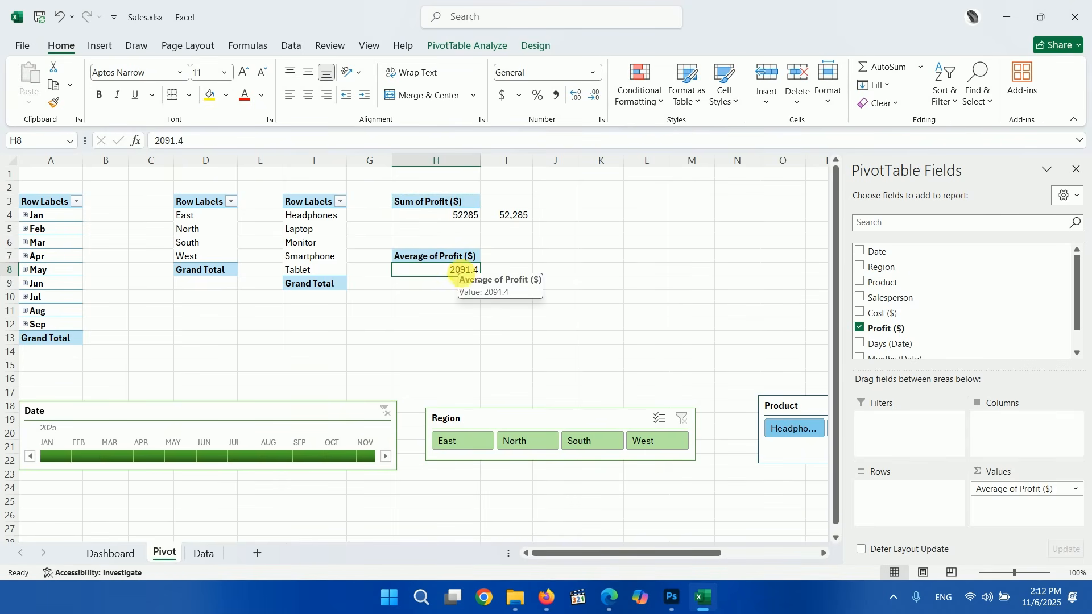
Step: Place a copy of the Average Profit box below the original on the Dashboard sheet and clear its text
click(109, 552)
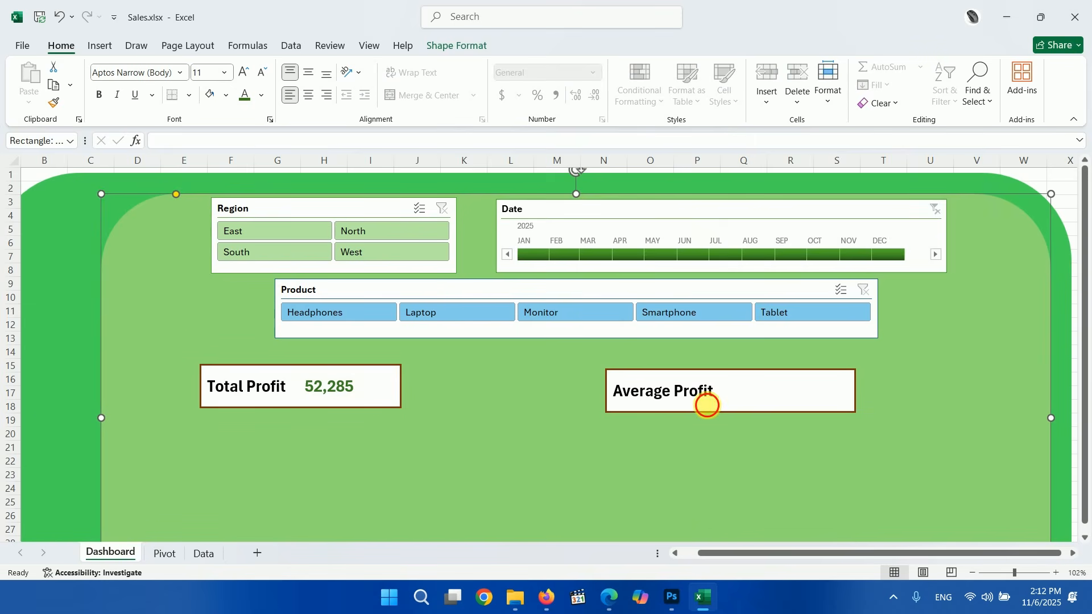
click(707, 405)
drag(710, 416, 821, 473)
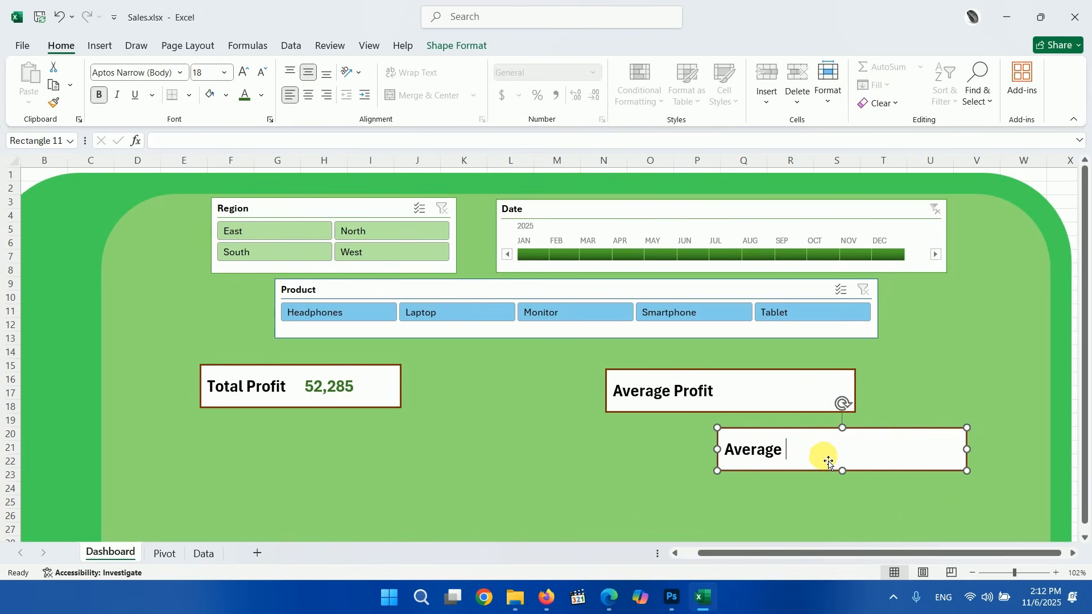
key(BackSpace)
key(BackSpace)
key(BackSpace)
key(BackSpace)
key(BackSpace)
key(BackSpace)
key(BackSpace)
key(BackSpace)
Step: Try to link the empty box directly to the average value cell of the copied PivotTable
click(244, 142)
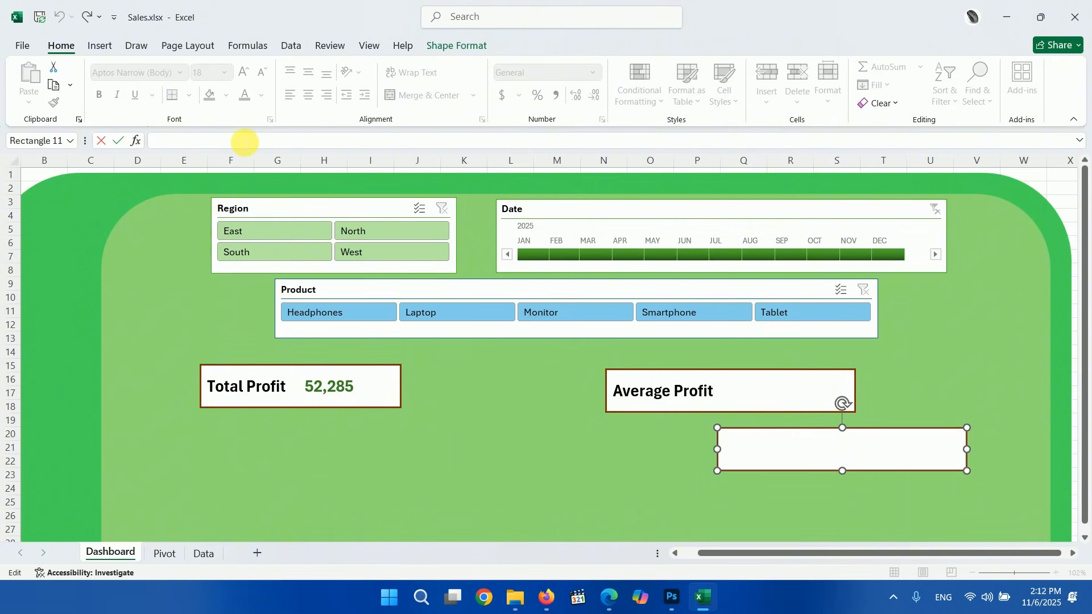
click(165, 553)
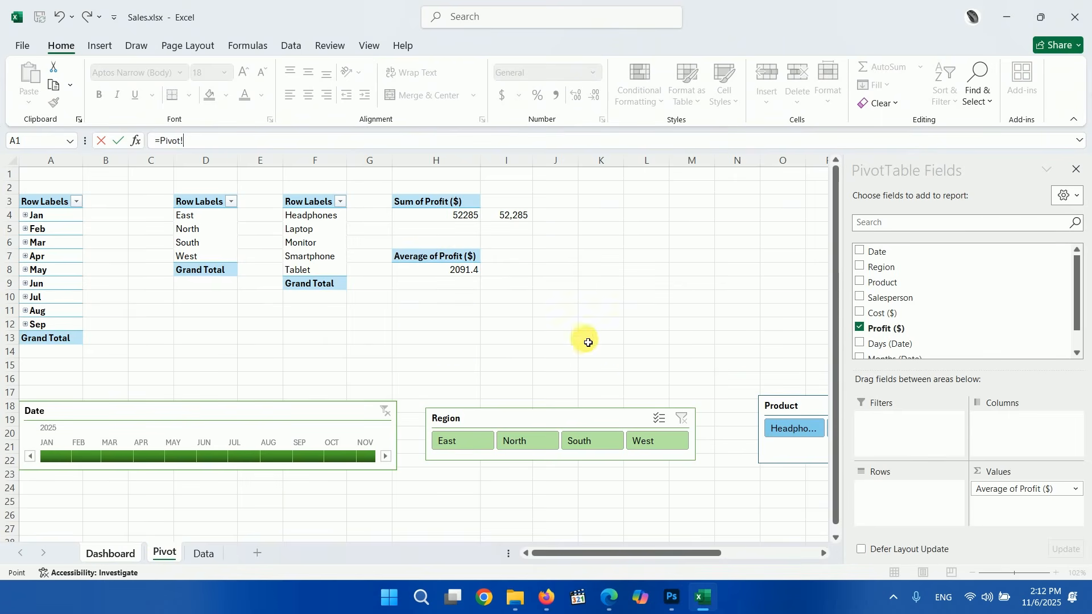
click(464, 278)
key(Return)
click(203, 553)
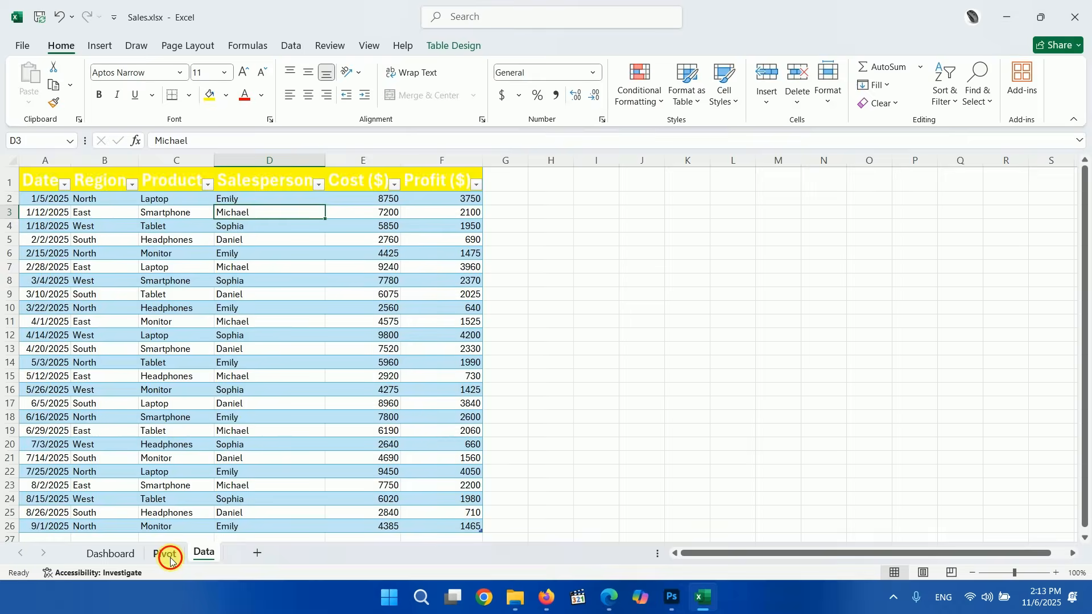
Step: Enter =GETPIVOTDATA("Profit ($)",$H$7) in cell I8 of the Pivot sheet and format it with a thousands separator and no decimals
click(164, 552)
click(505, 266)
click(463, 269)
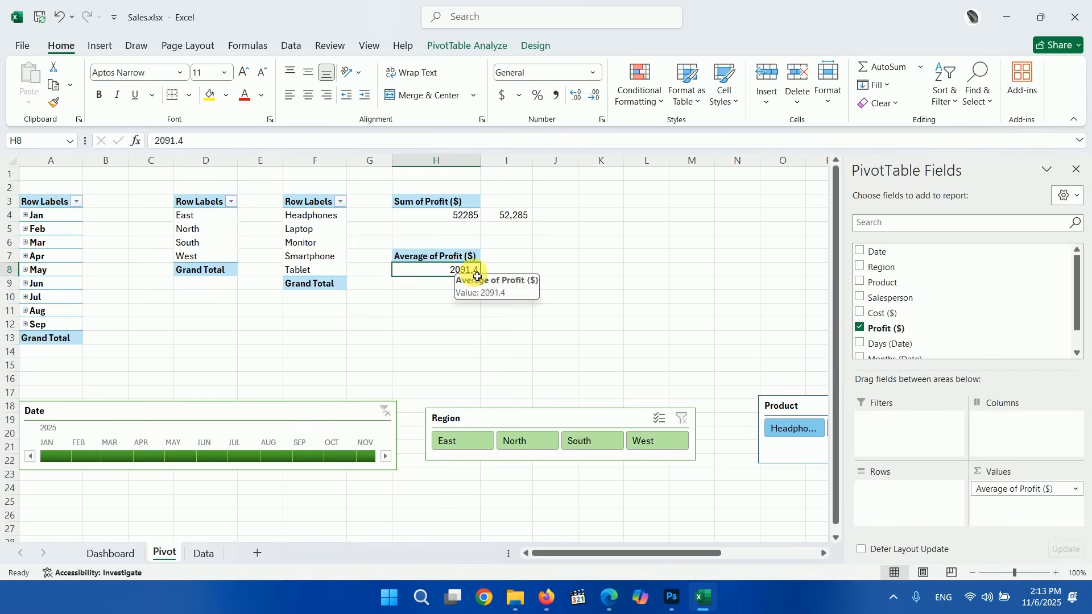
click(506, 275)
text(=)
click(455, 271)
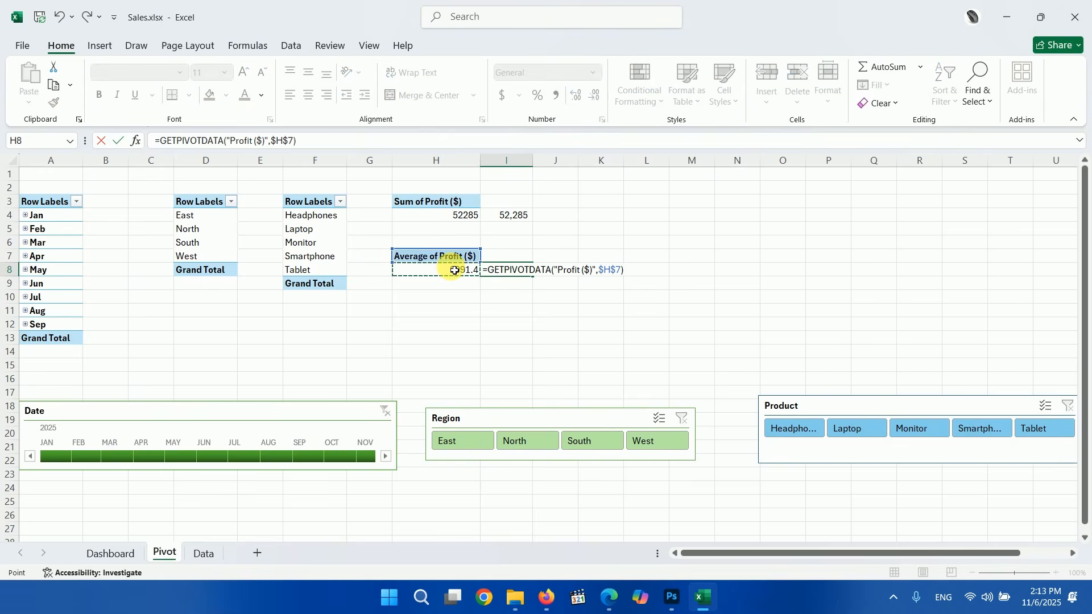
key(Return)
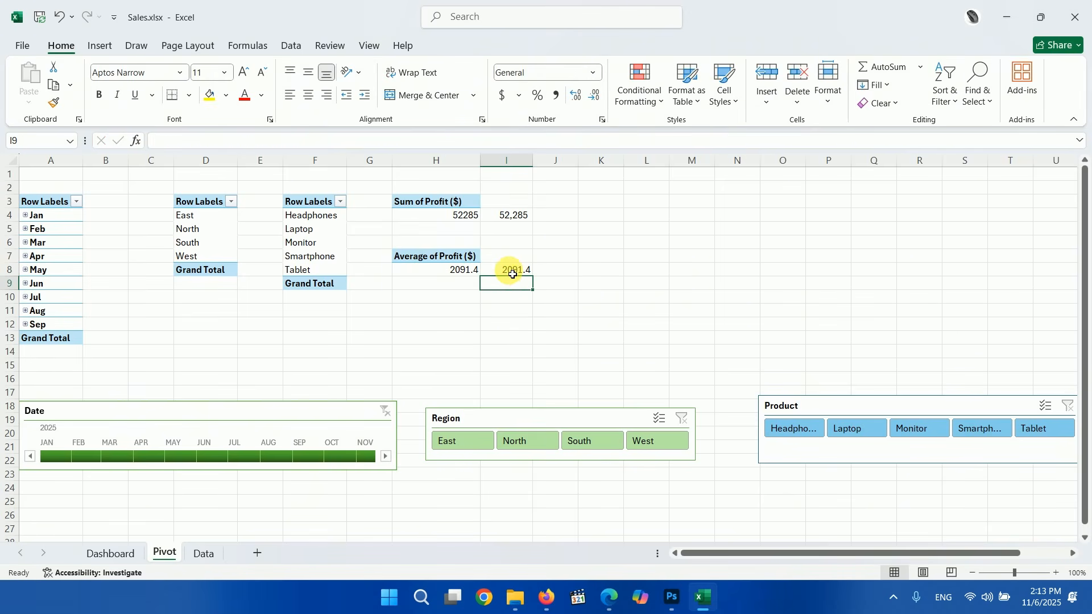
click(512, 274)
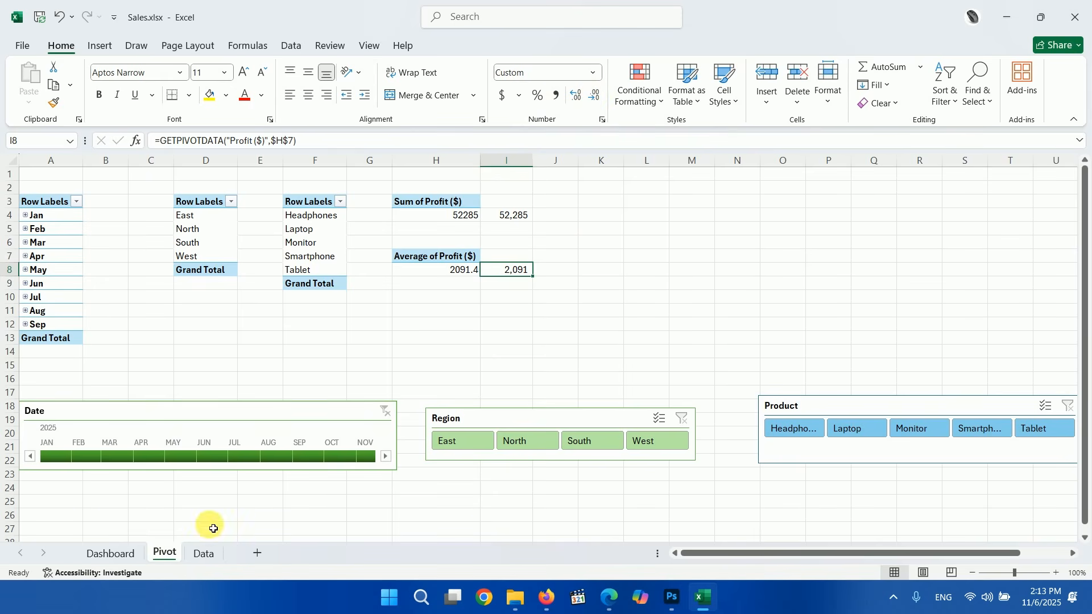
Step: Link the empty box on the Dashboard sheet to the average profit cell with the formula =Pivot!I8
click(114, 552)
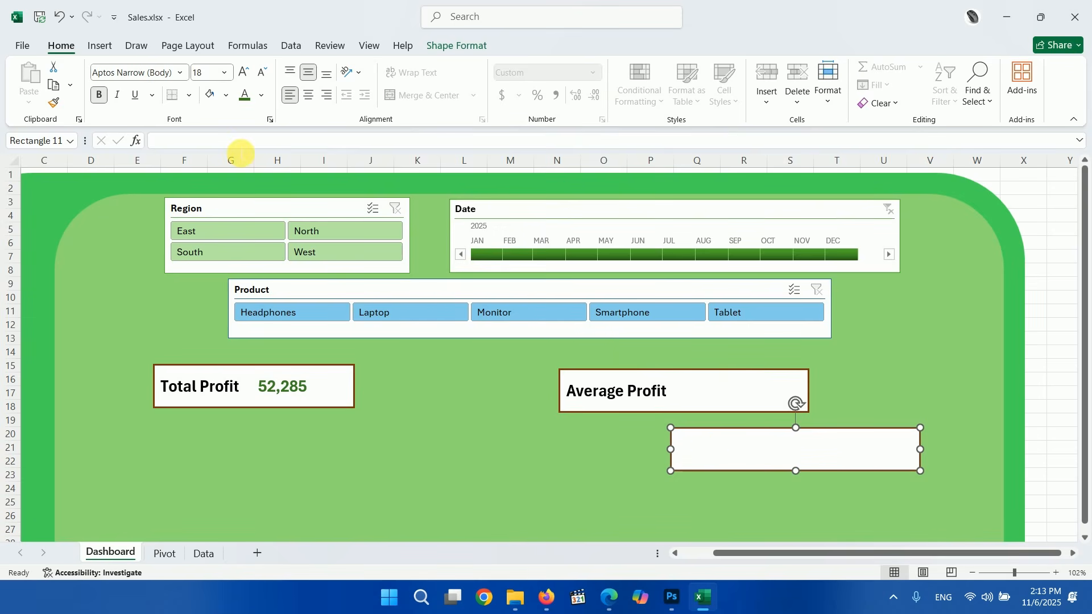
click(240, 143)
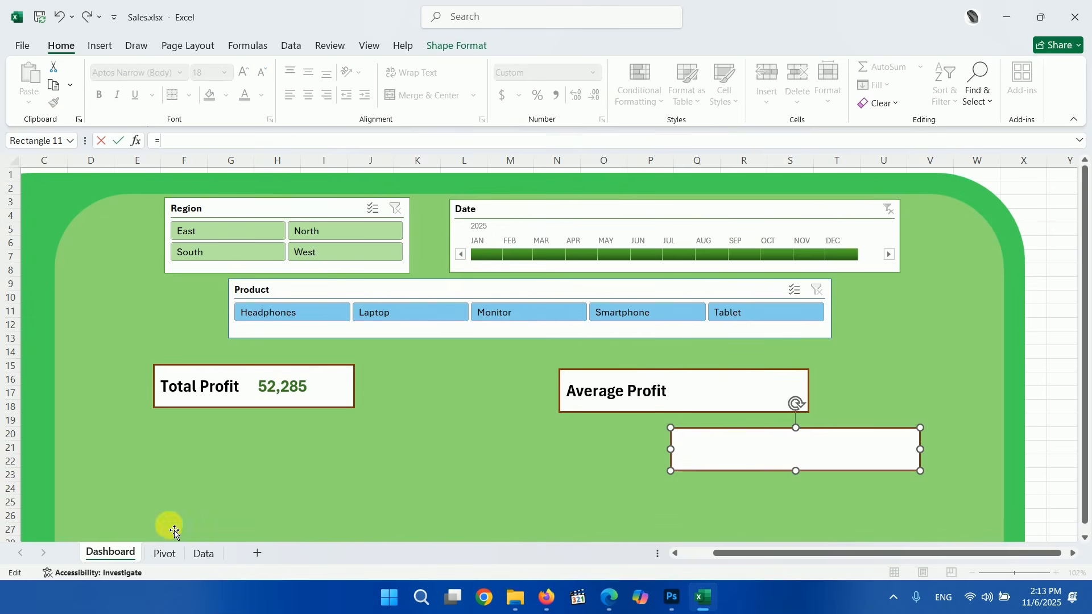
click(164, 553)
click(516, 277)
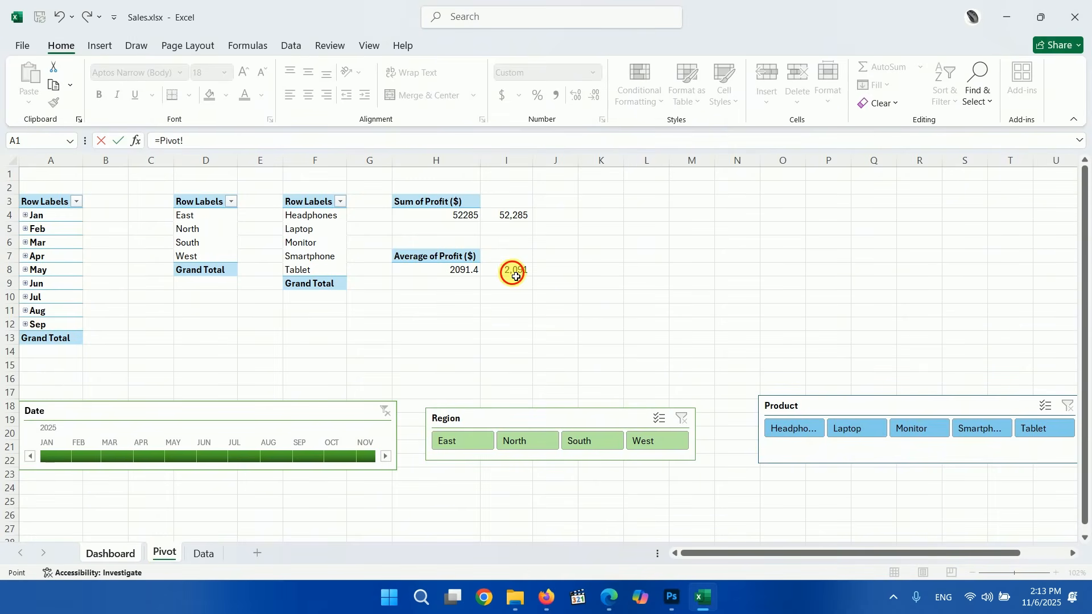
key(Return)
Step: Fit the linked value box inside the Average Profit box beside its label, at about 1.95" by 0.3", and remove its outline
drag(898, 440, 782, 392)
click(462, 47)
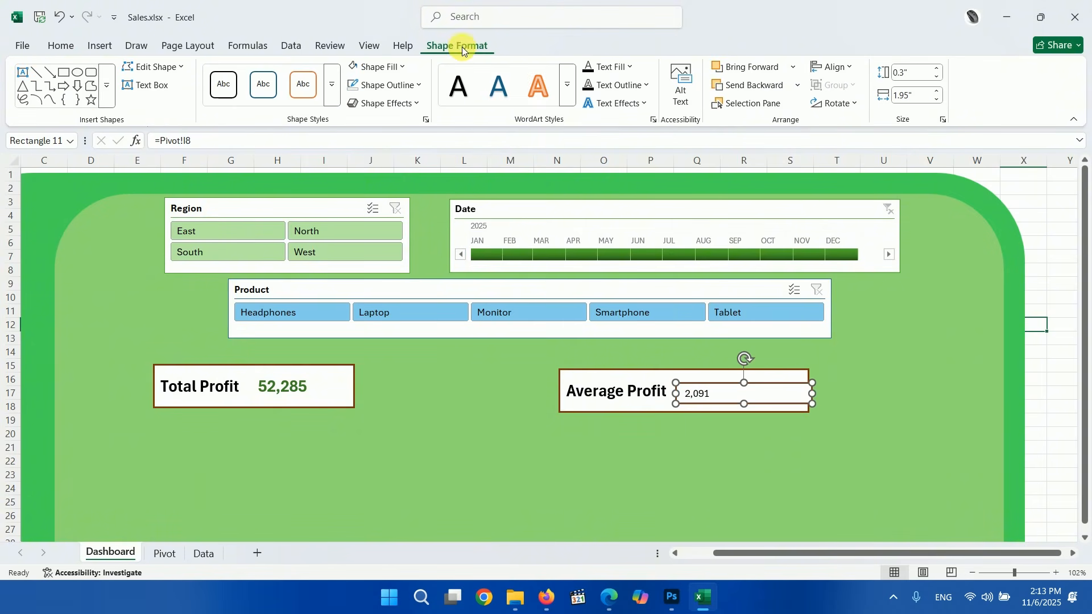
click(414, 85)
click(364, 291)
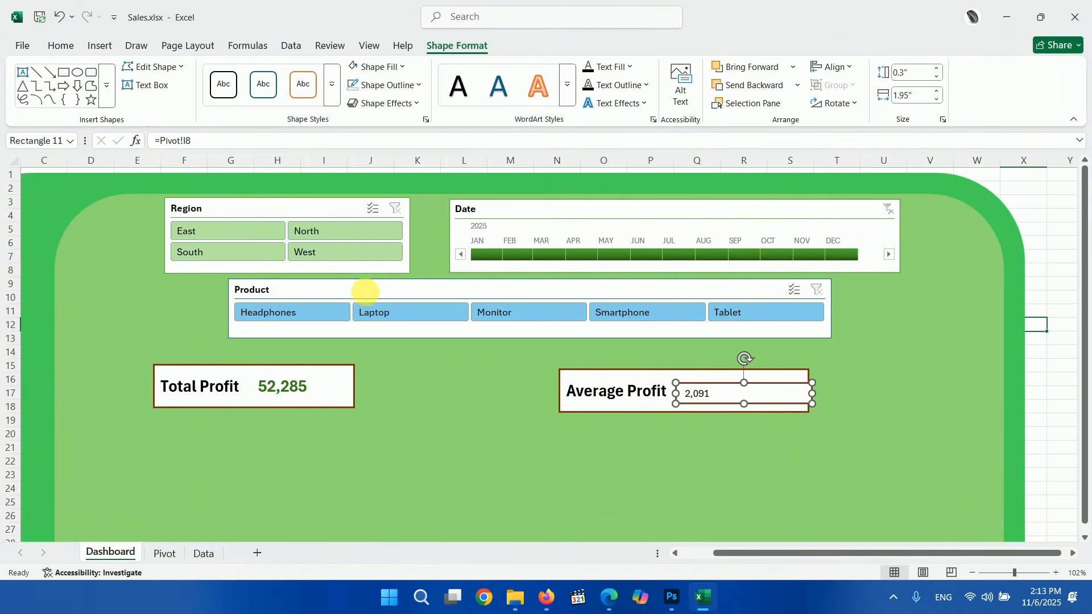
drag(729, 402, 728, 400)
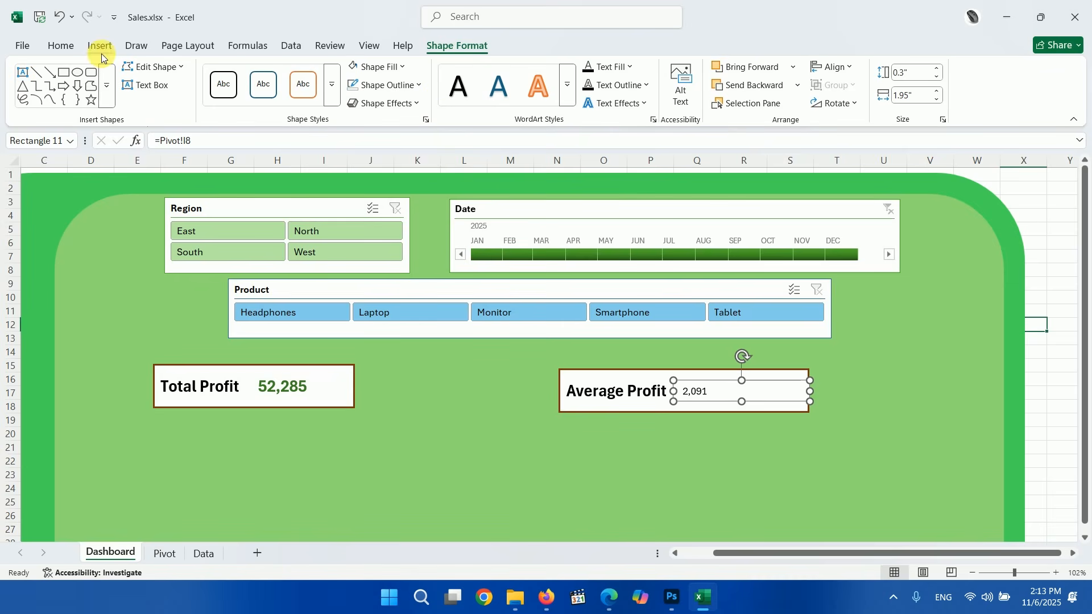
Step: Format the linked average profit value as bold, green, 18-point text
click(74, 49)
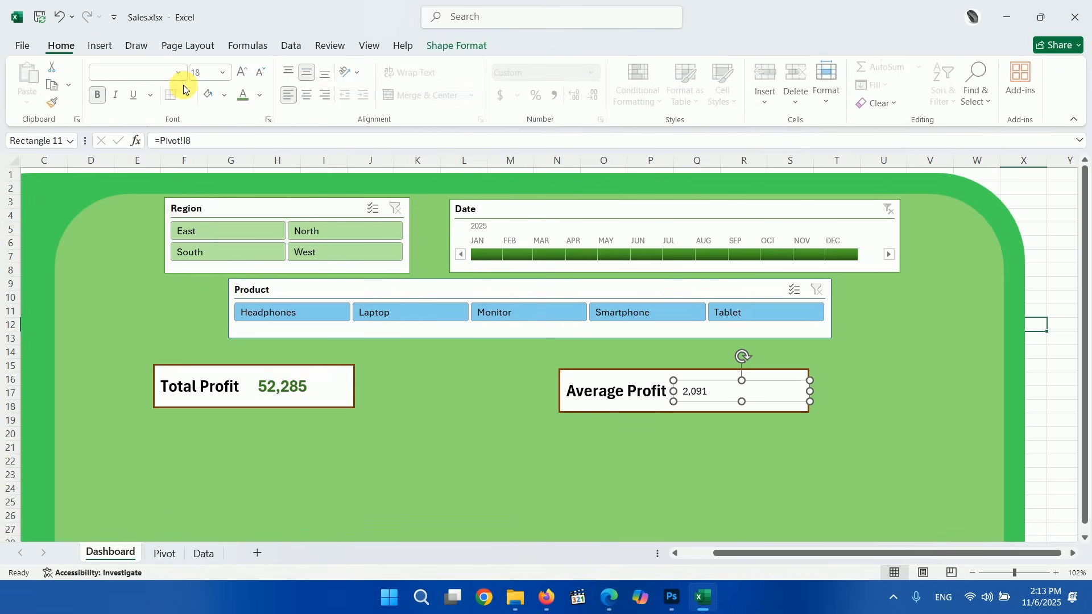
click(247, 74)
click(247, 74)
click(247, 74)
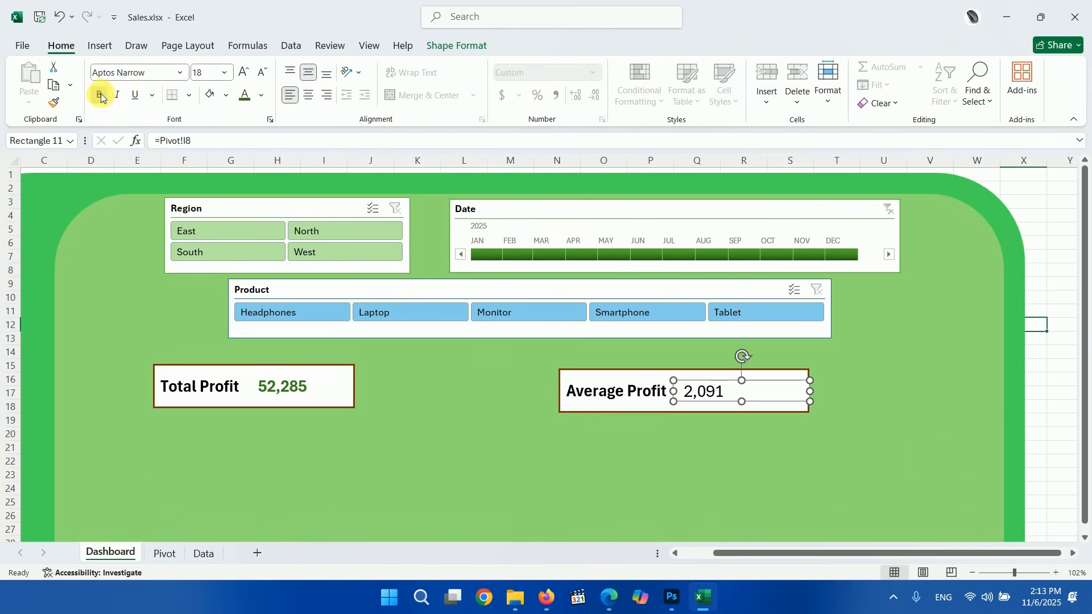
click(100, 96)
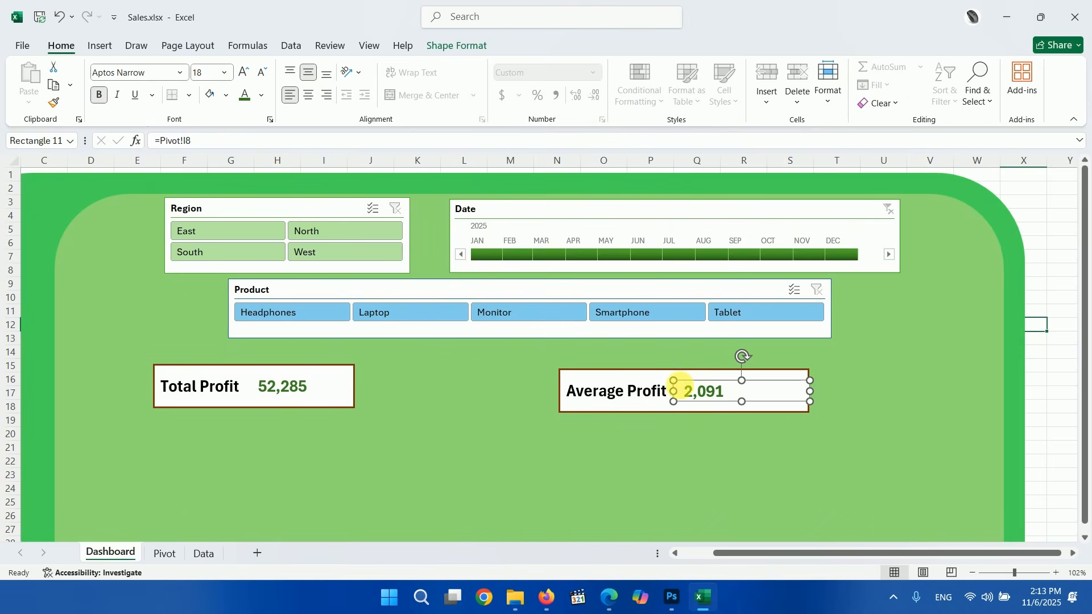
Step: Reposition the average profit value box inside the Average Profit box so it does not cover the border
drag(730, 391, 731, 390)
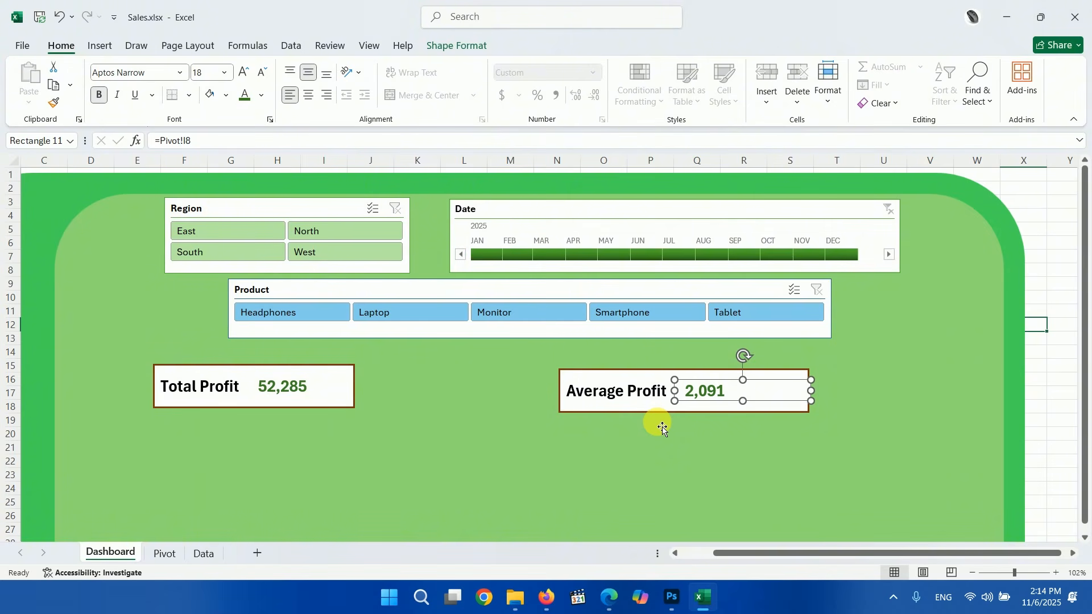
click(651, 441)
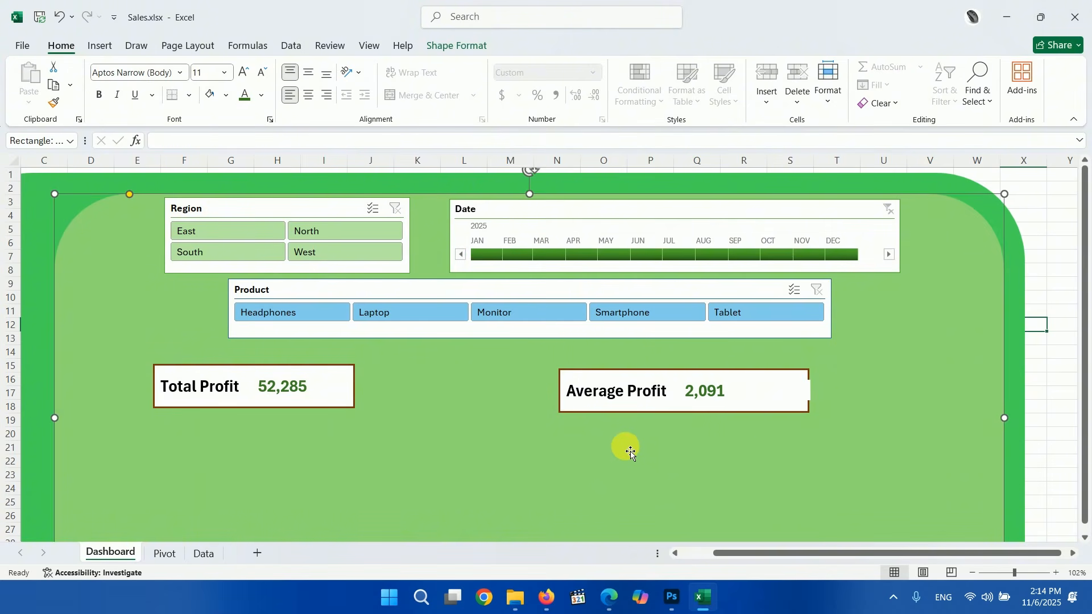
click(799, 390)
click(734, 469)
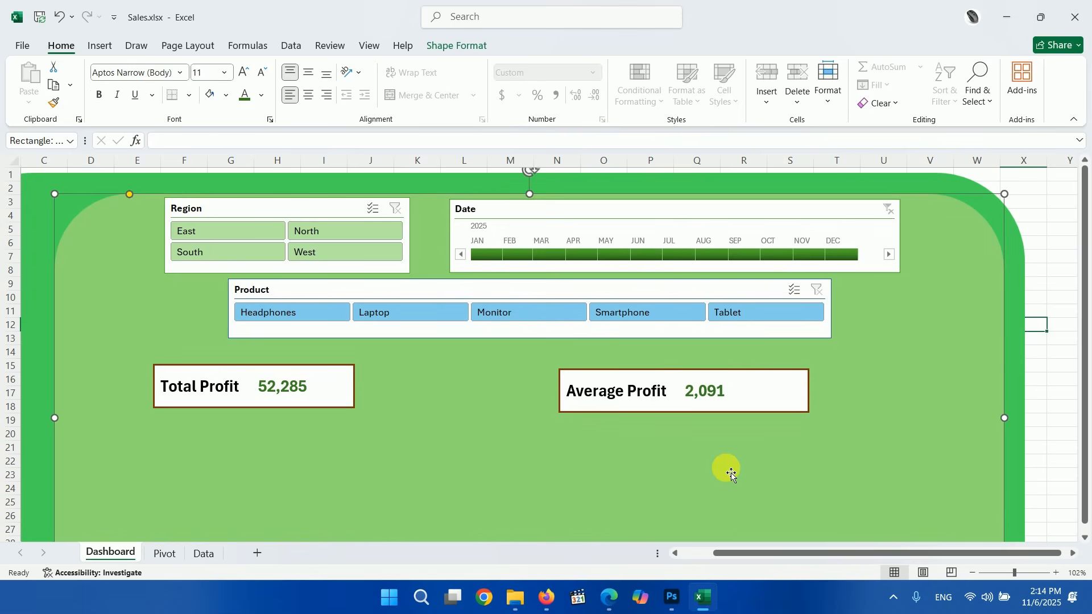
Step: Shrink the Region slicer and arrange its buttons in four columns
scroll(730, 477, down, 1)
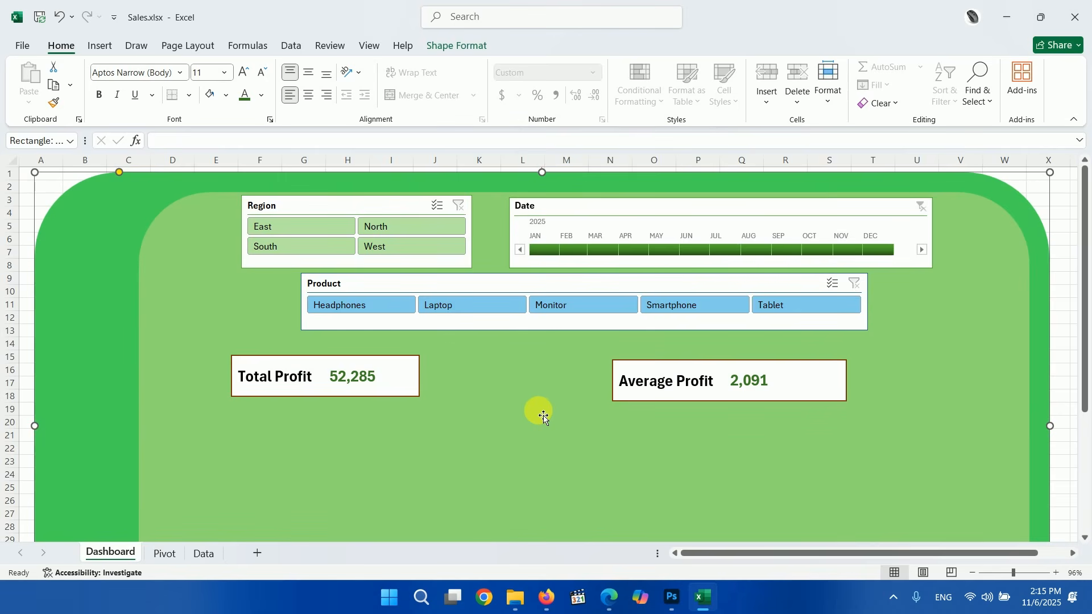
click(383, 207)
drag(472, 270, 437, 251)
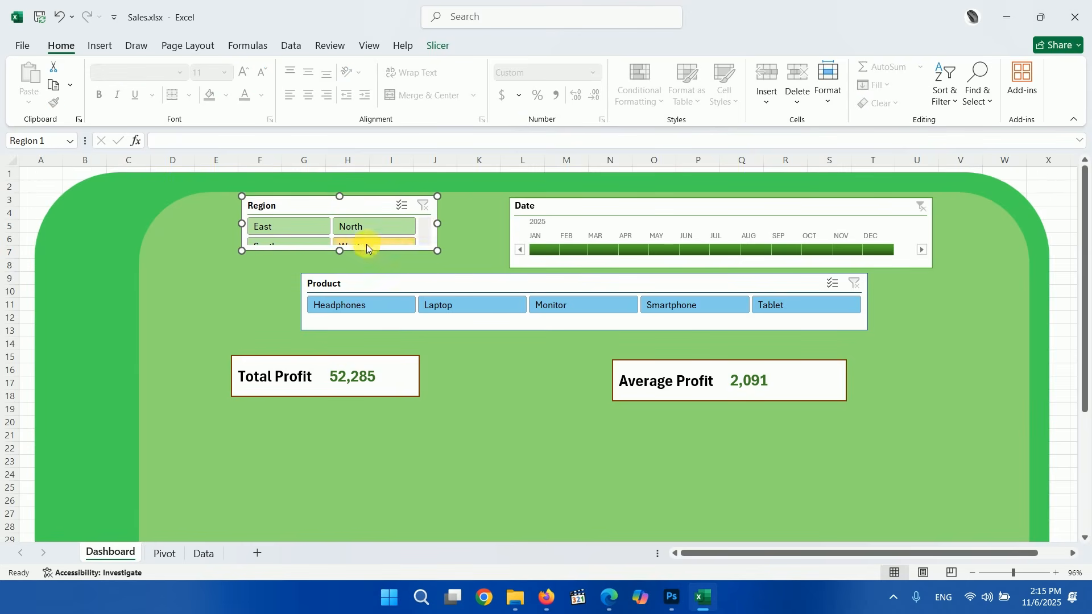
drag(339, 251, 340, 266)
click(440, 47)
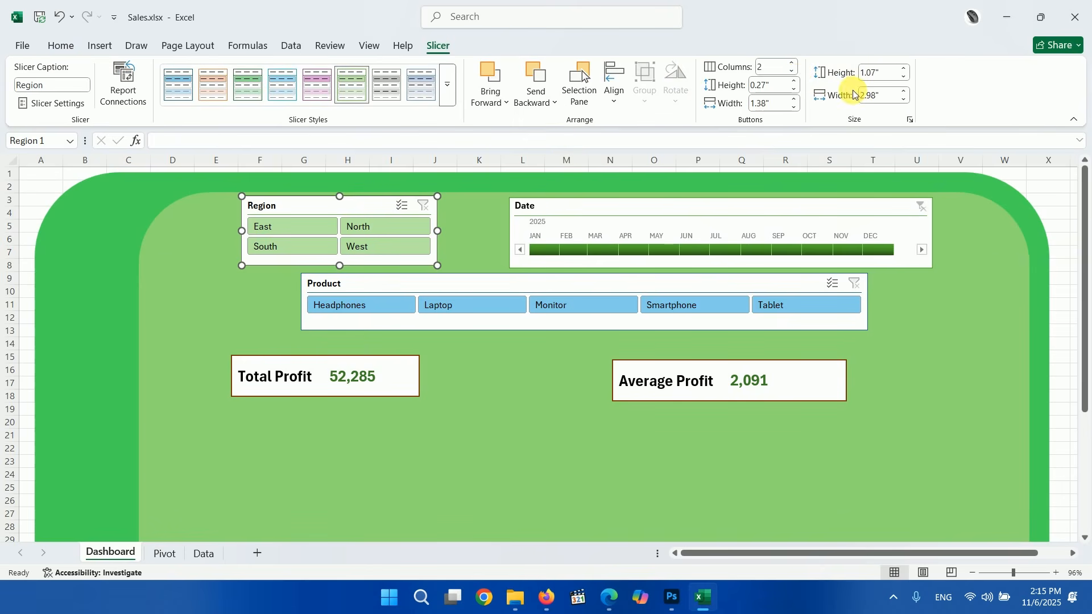
click(793, 65)
click(793, 64)
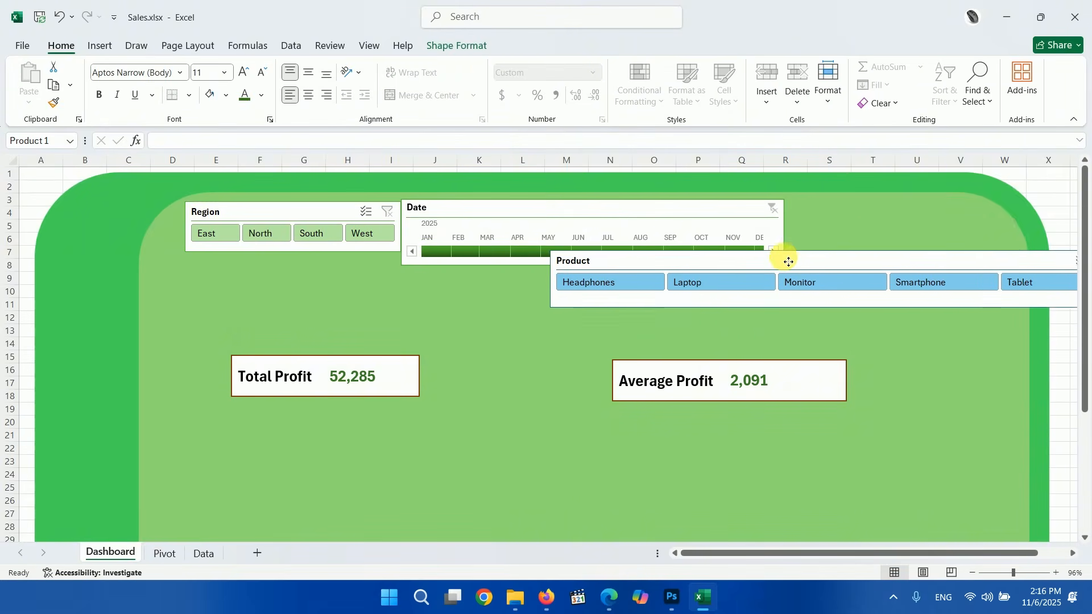
Step: Move the Product slicer beside the Date timeline and arrange its buttons in two columns
drag(785, 258, 807, 236)
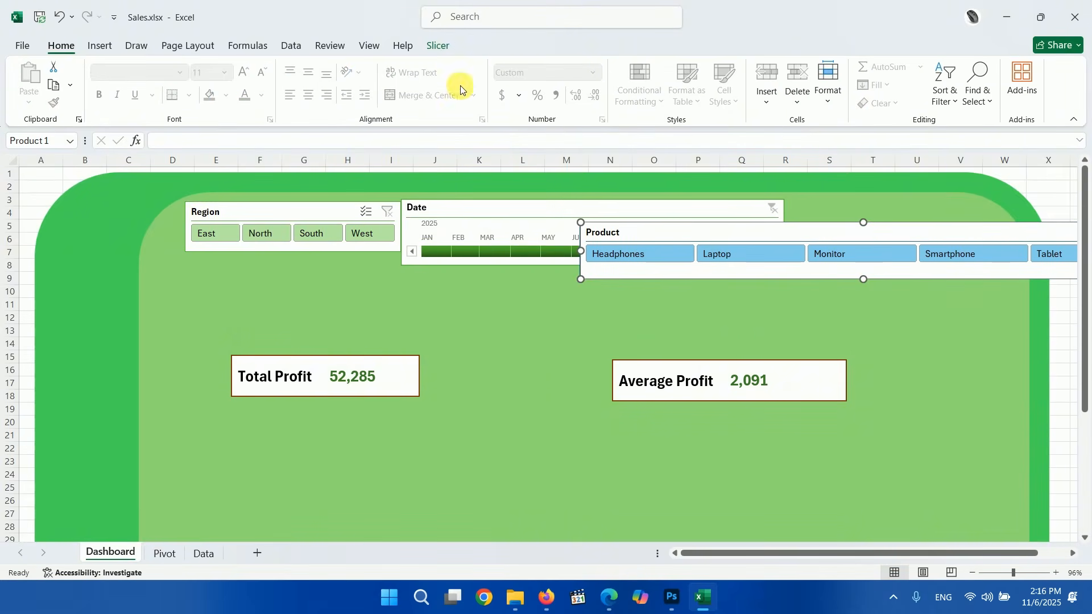
click(438, 46)
click(794, 73)
click(793, 73)
click(793, 74)
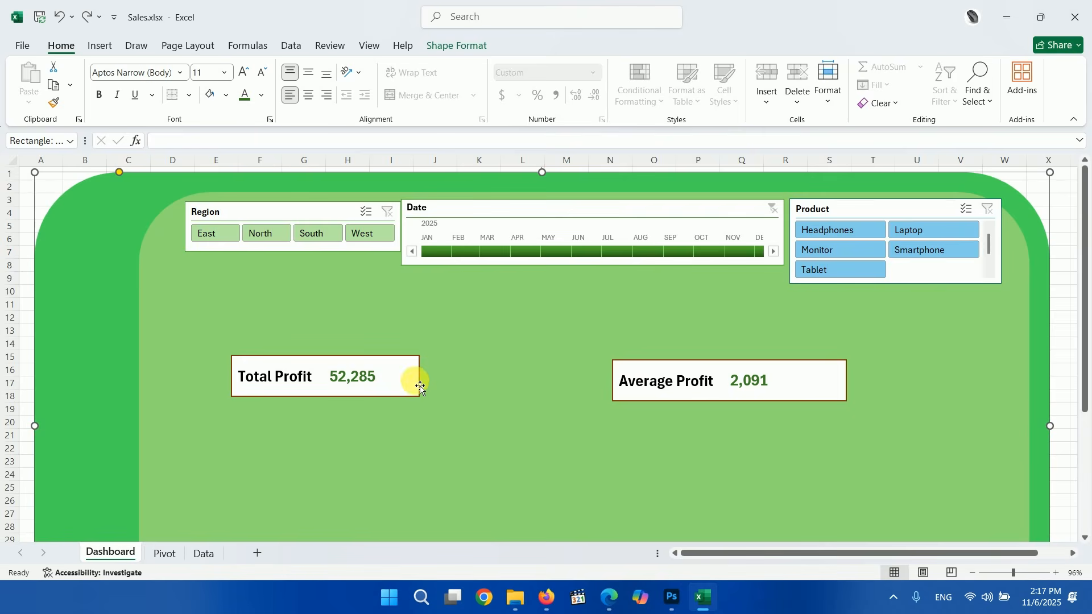
Step: Move the Total Profit box with its value under the Region slicer and the Average Profit box with its value under the Date timeline
click(419, 387)
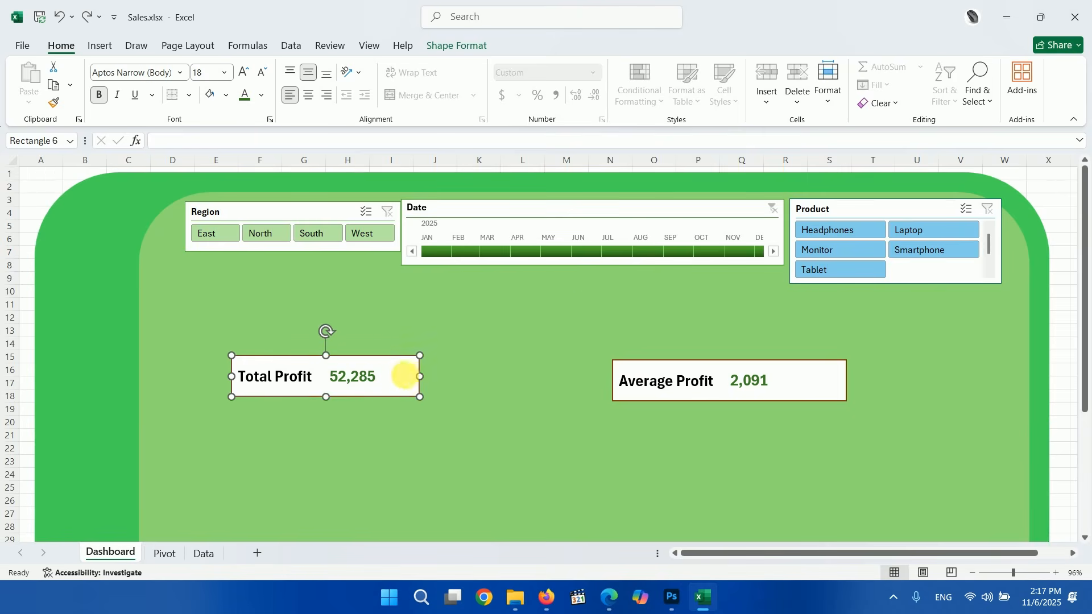
ctrl+click(366, 373)
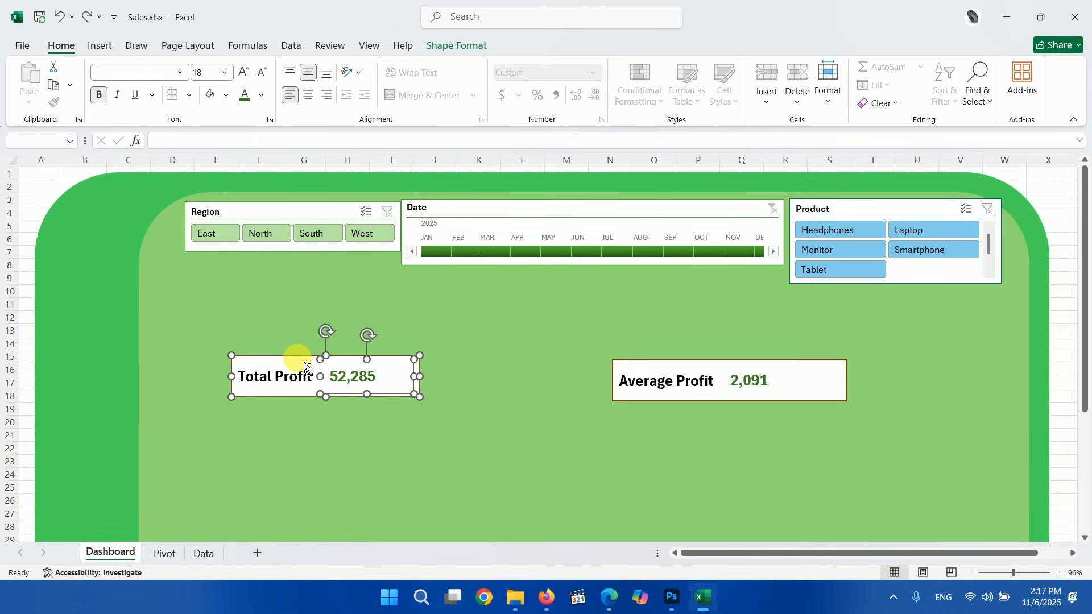
drag(303, 366, 266, 273)
drag(680, 368, 498, 278)
click(540, 429)
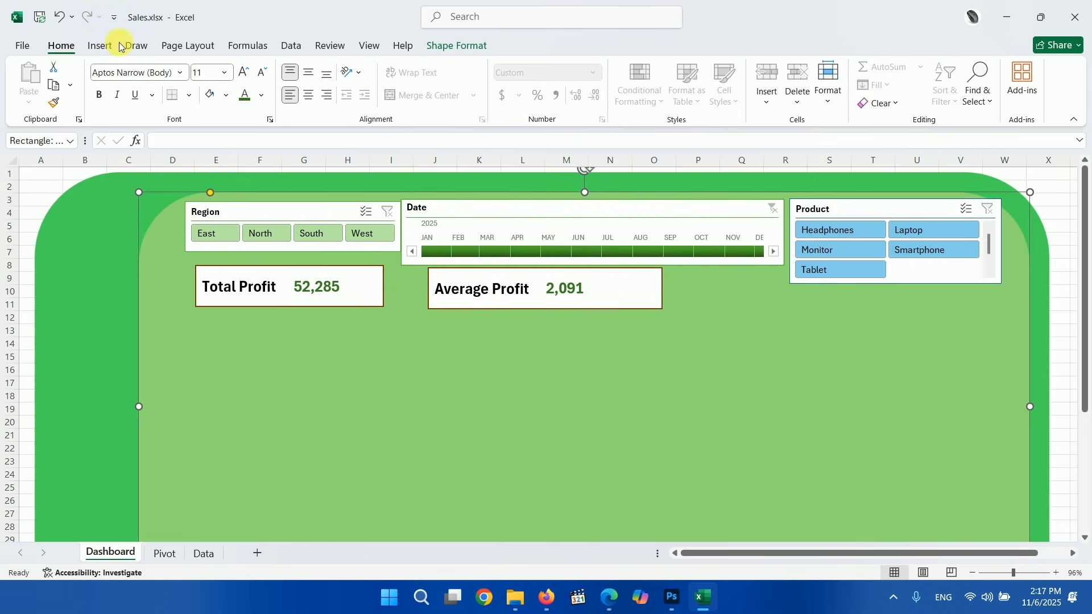
Step: Draw a rectangle about 5.63" wide and 3.18" high on the dashboard below the two profit boxes
click(96, 48)
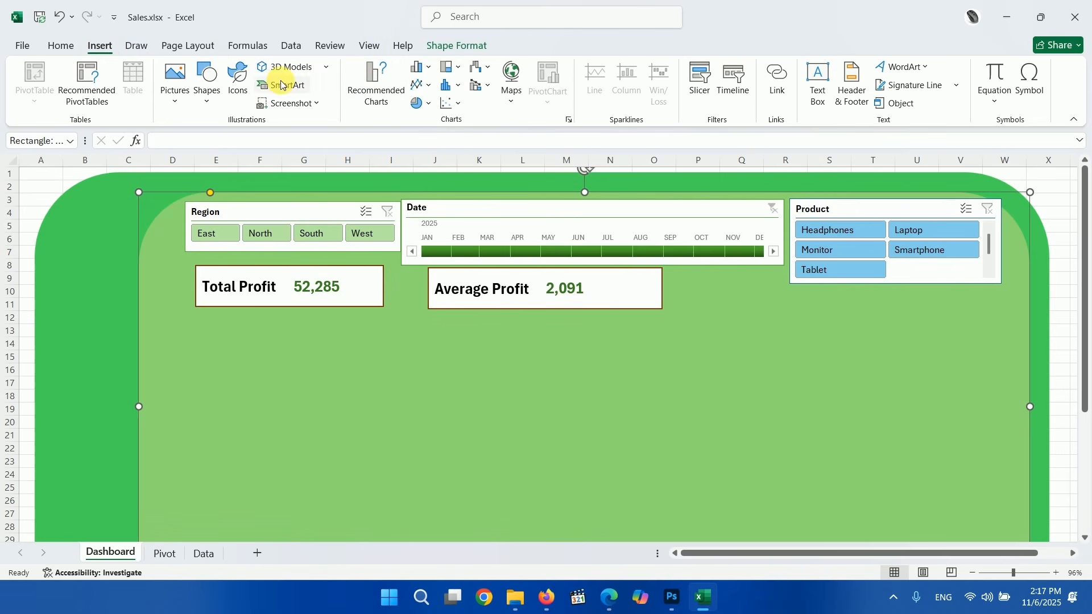
click(211, 101)
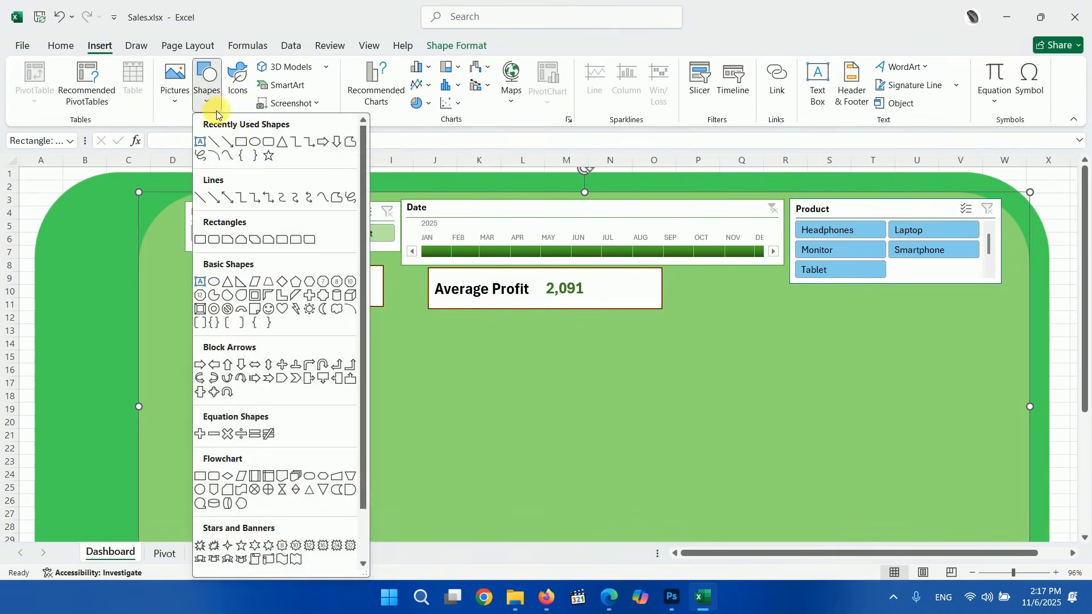
click(235, 136)
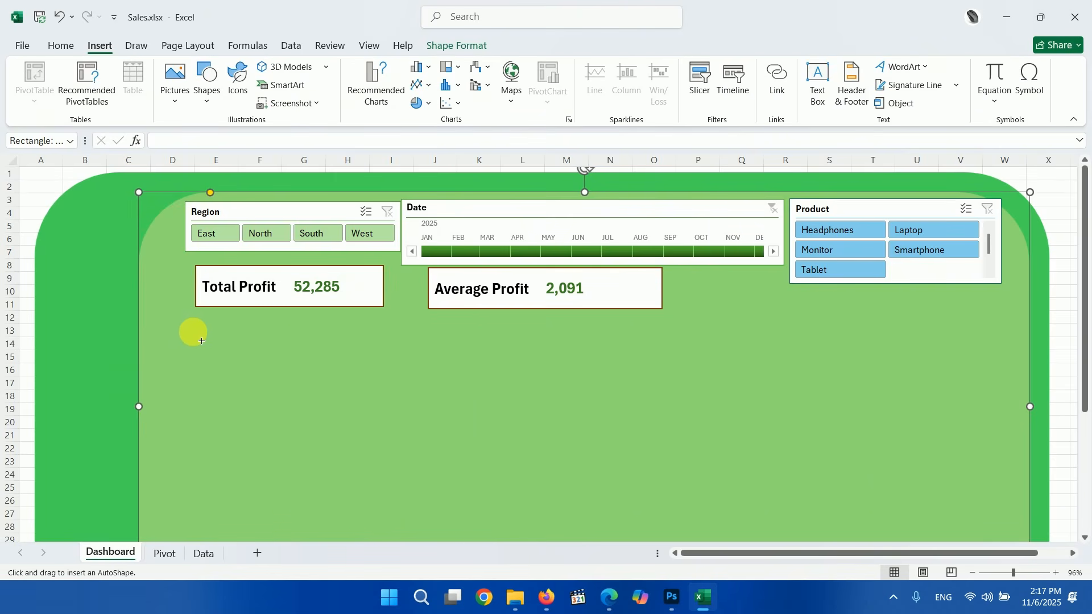
drag(192, 329, 563, 497)
scroll(509, 391, up, 1)
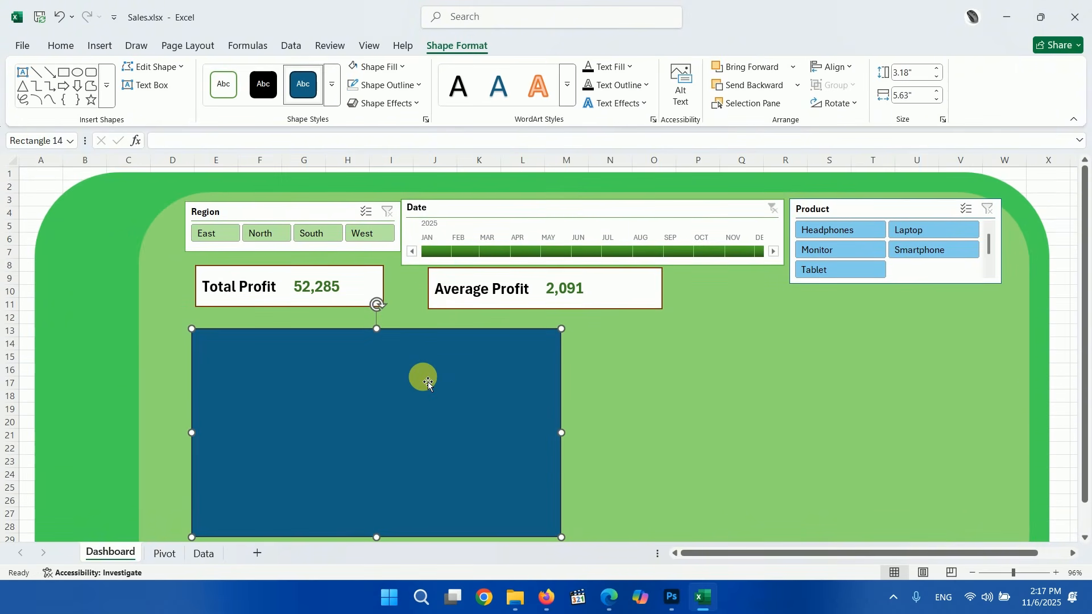
Step: Fill the blue dashboard rectangle with white and remove its outline
click(401, 66)
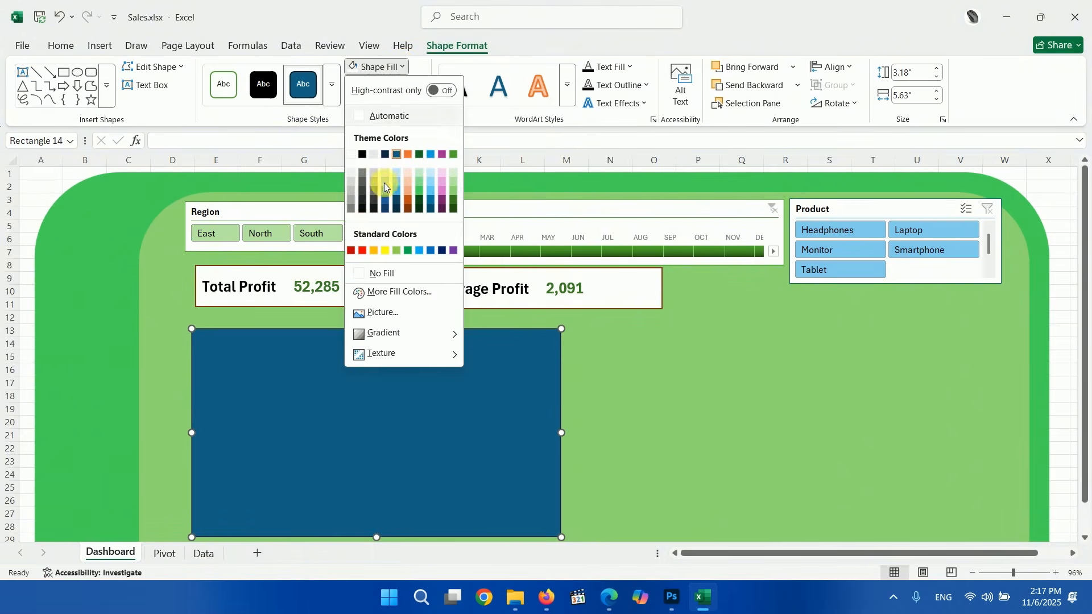
click(351, 154)
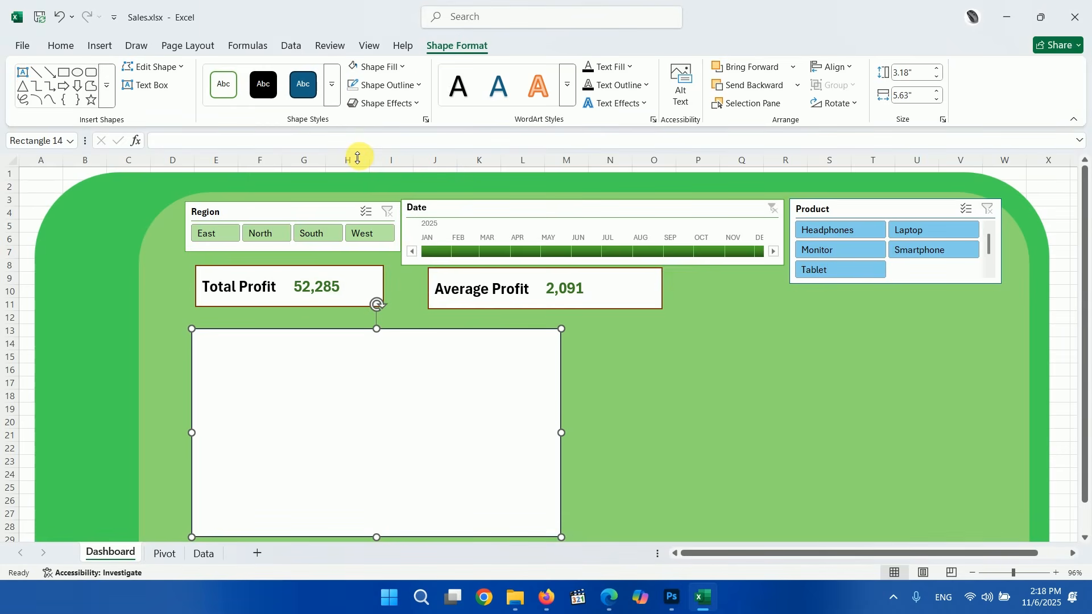
click(418, 85)
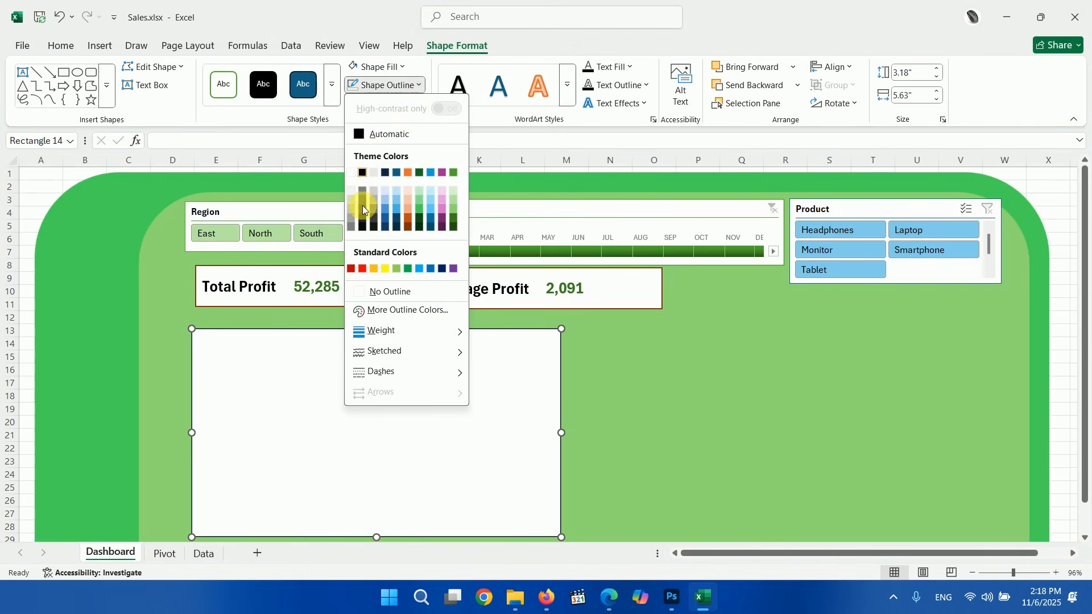
click(372, 291)
click(606, 417)
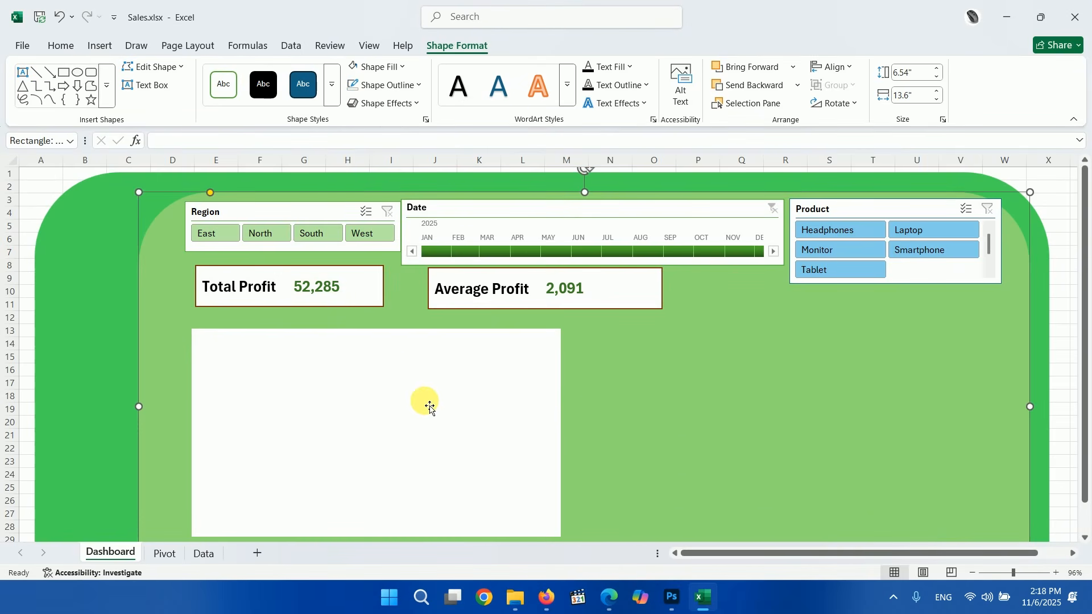
Step: Copy the region pivot table on the Pivot sheet to cell K3 and add Profit ($) to the copy's values
click(165, 554)
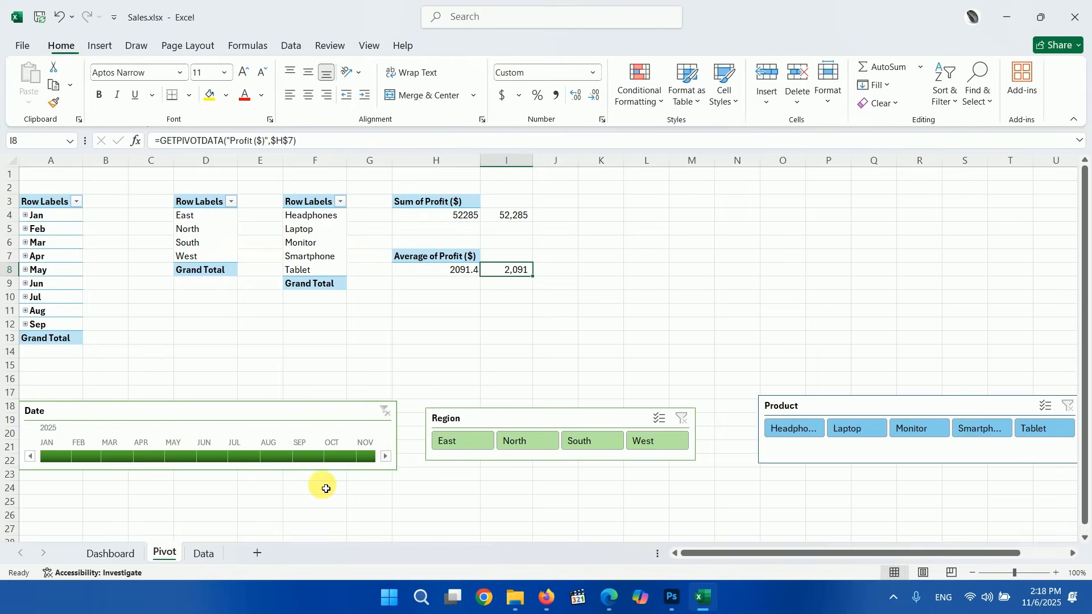
click(521, 337)
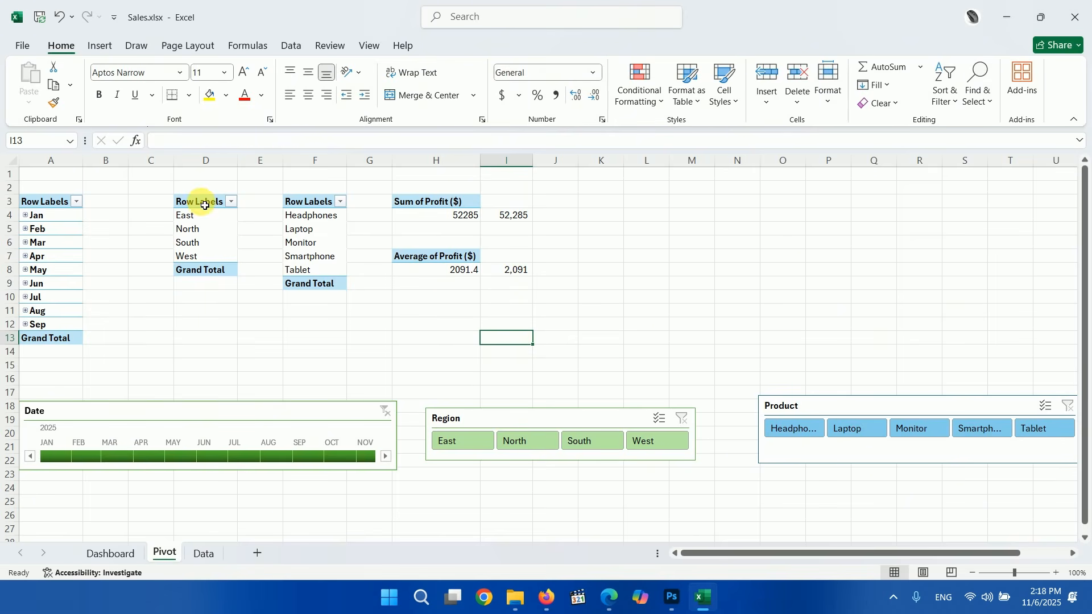
drag(204, 205, 201, 262)
key(ctrl+c)
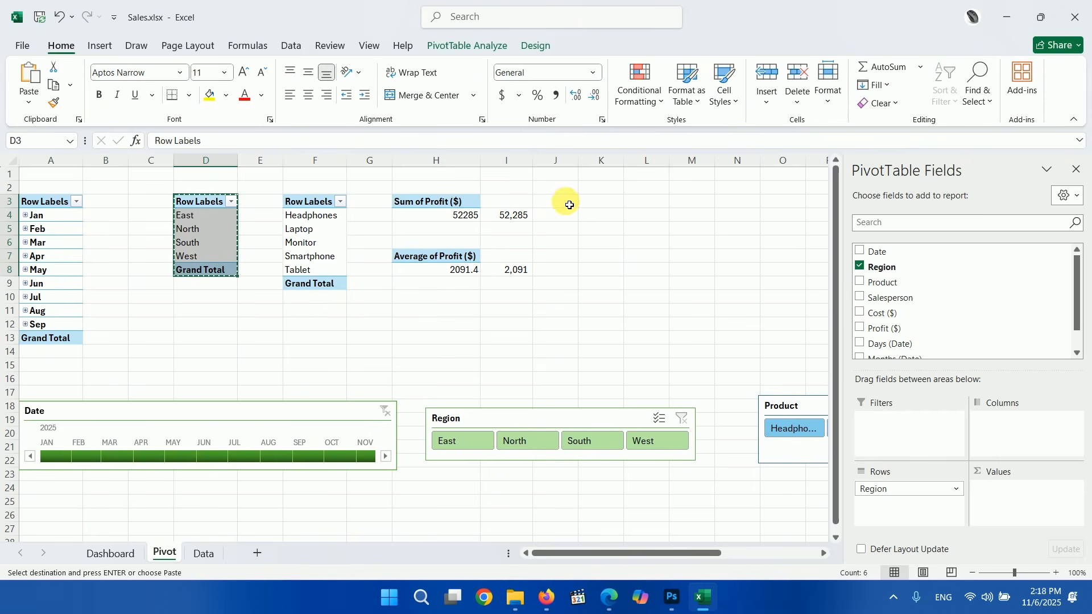
click(597, 204)
key(ctrl+v)
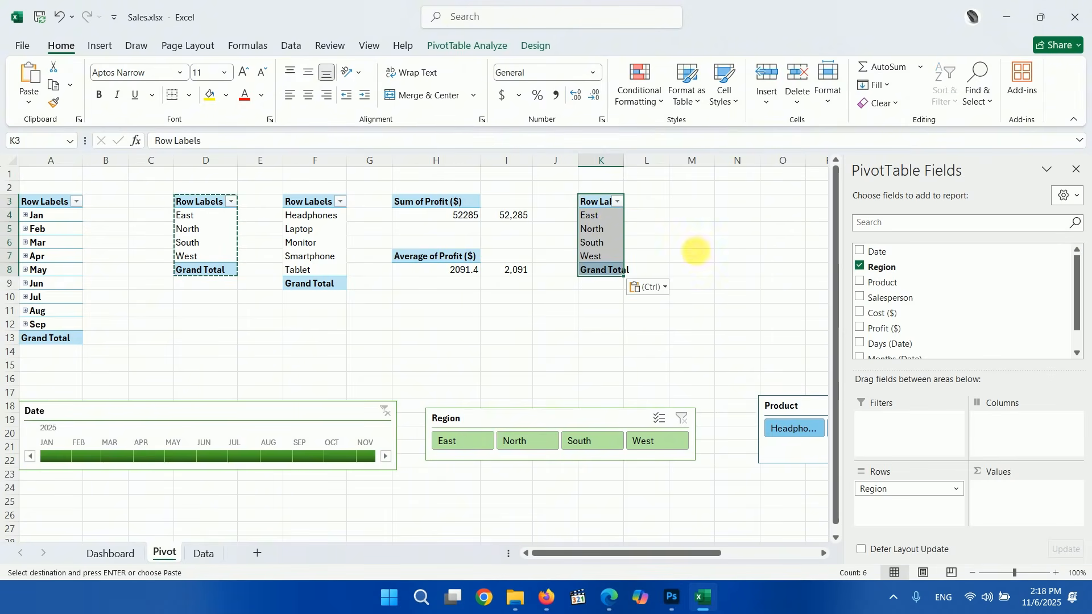
click(860, 329)
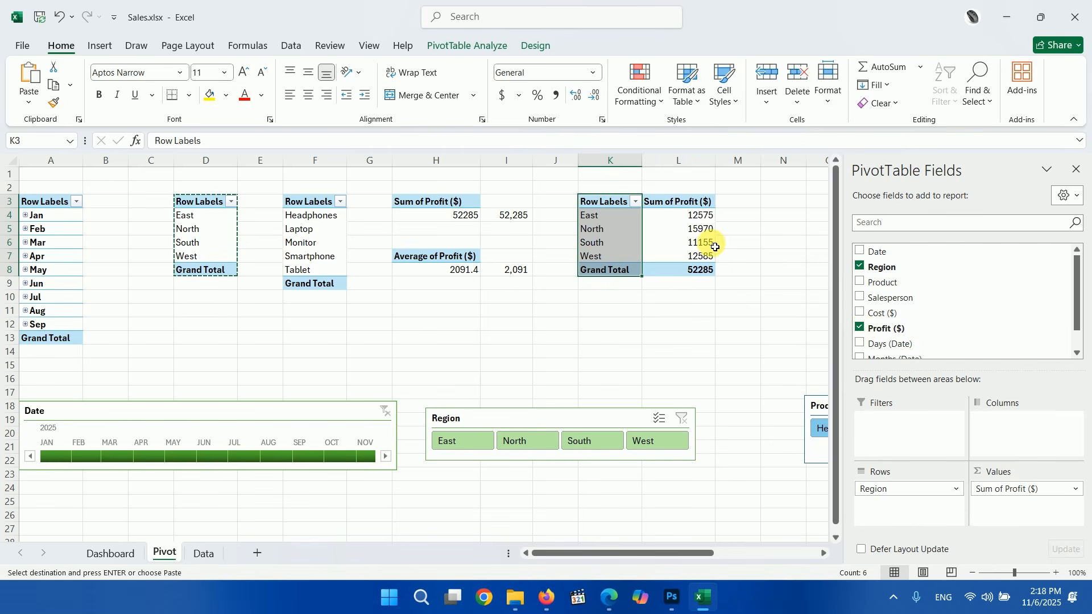
click(755, 257)
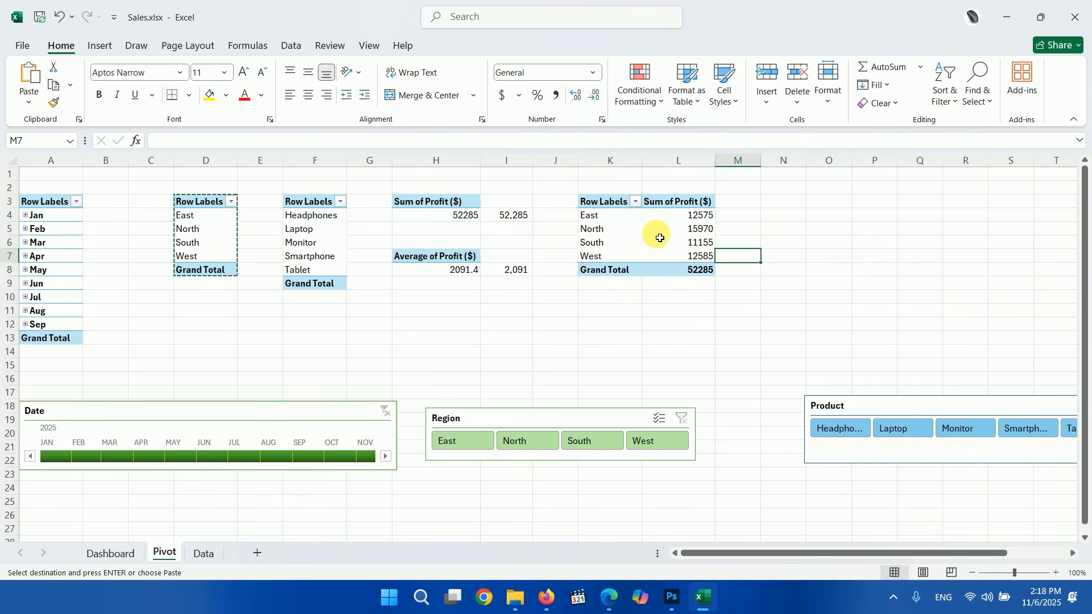
Step: Insert a Pie PivotChart from the regional profit pivot table and place it below the Date timeline
click(660, 238)
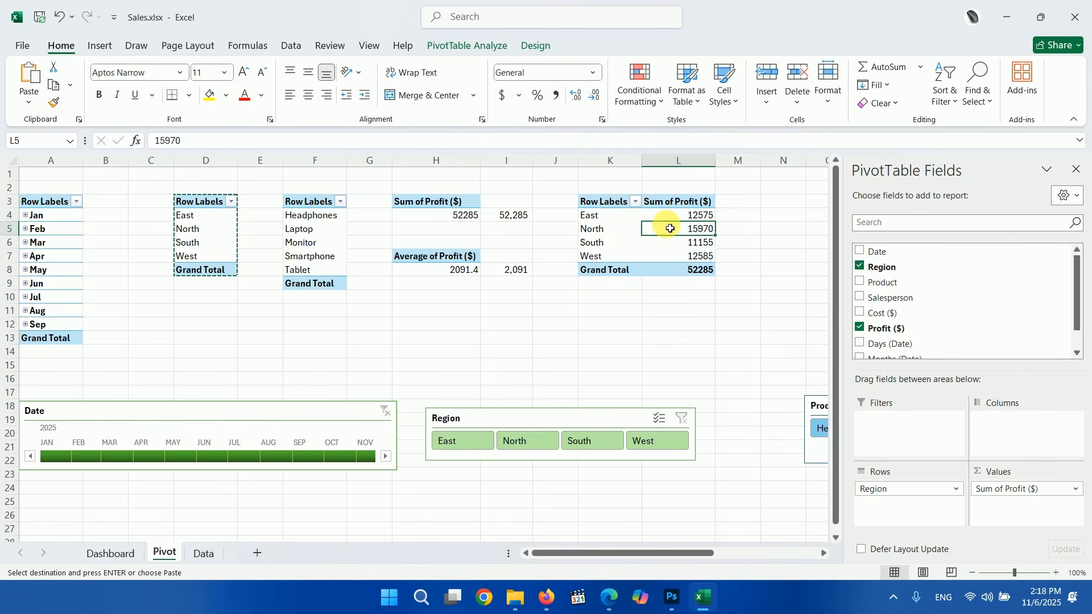
click(479, 48)
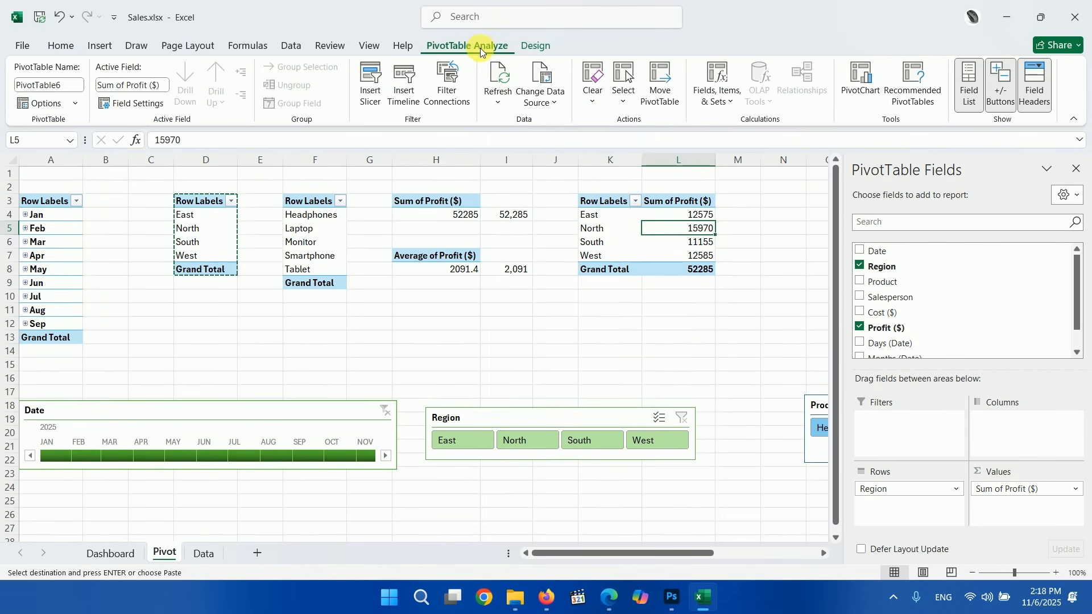
click(858, 85)
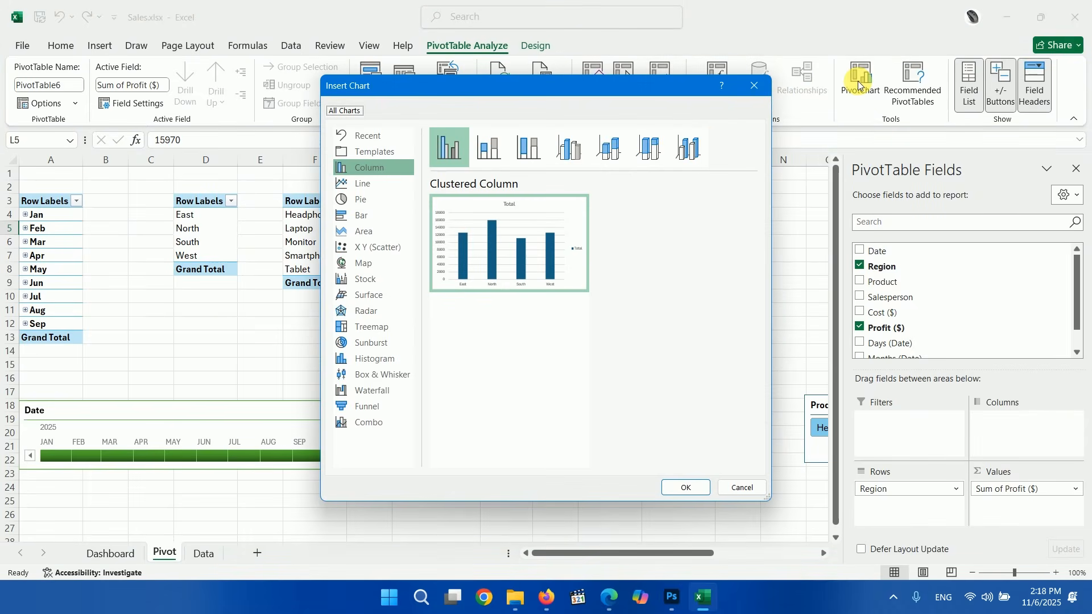
click(528, 146)
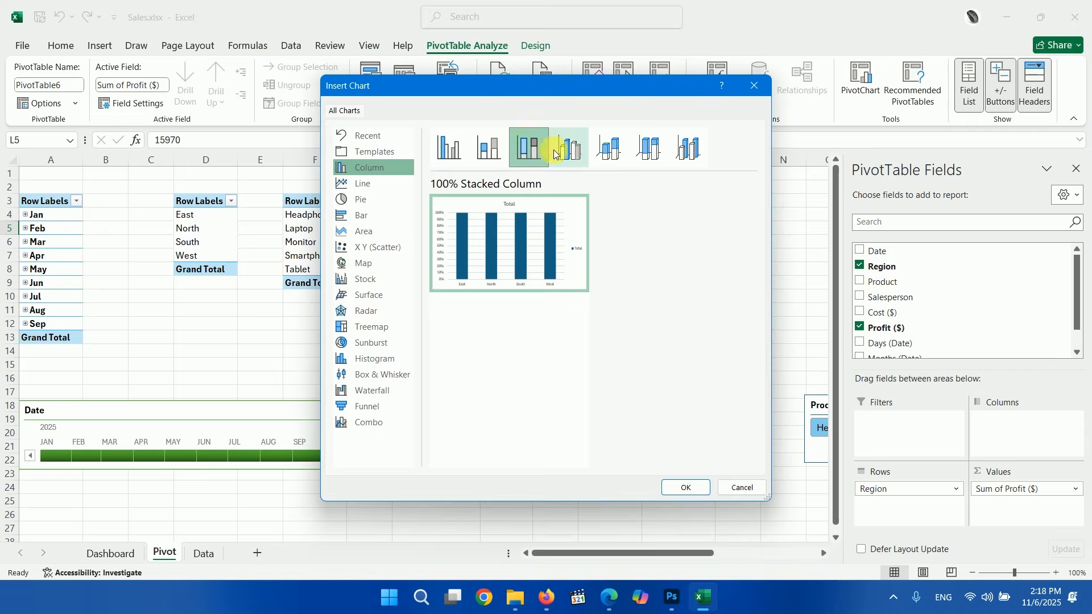
click(580, 151)
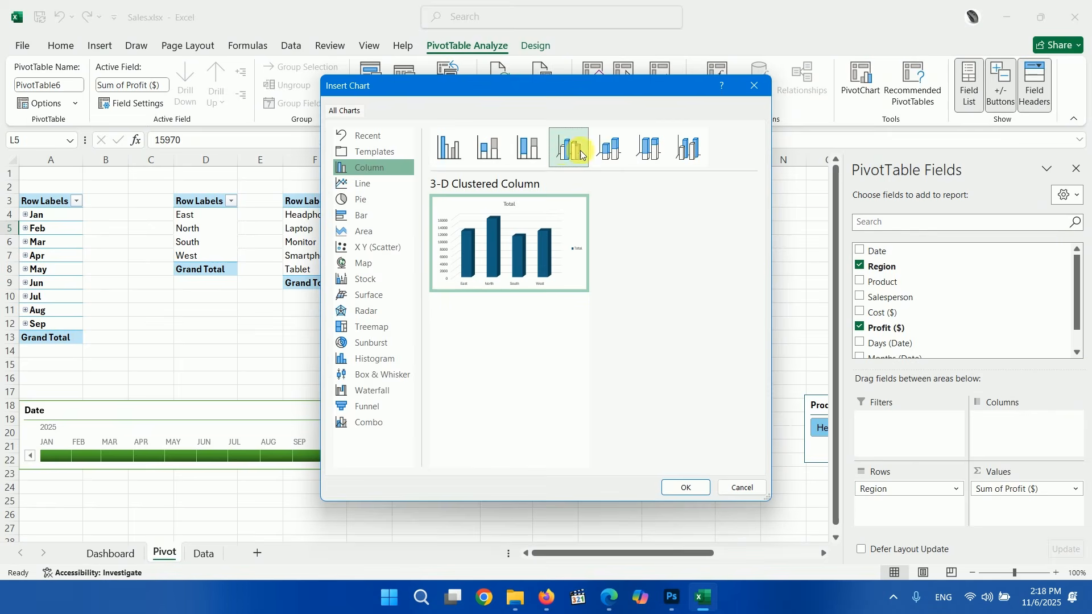
click(612, 151)
click(647, 154)
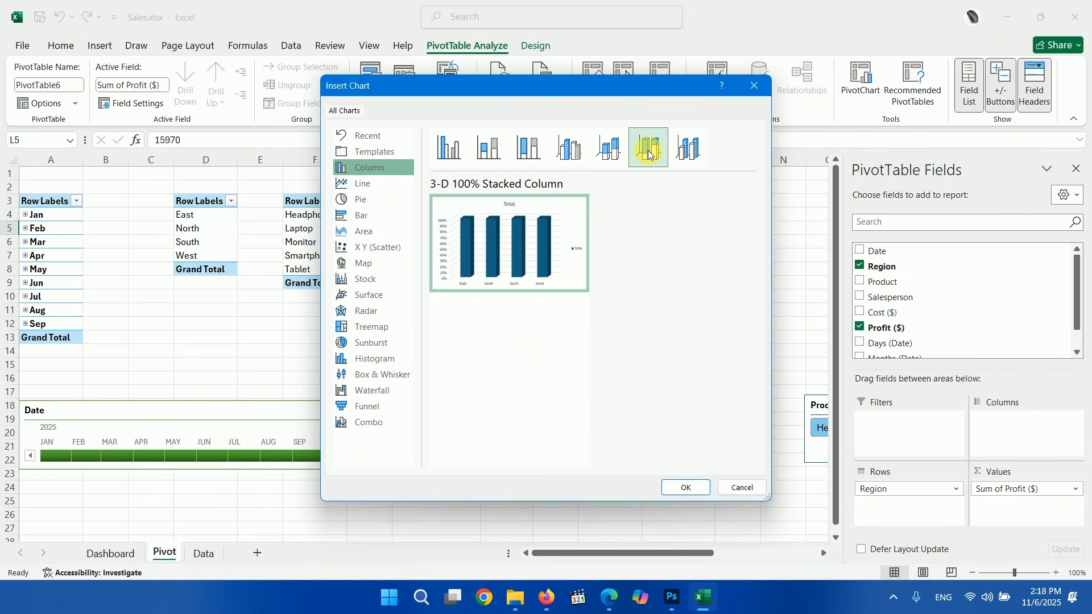
click(374, 200)
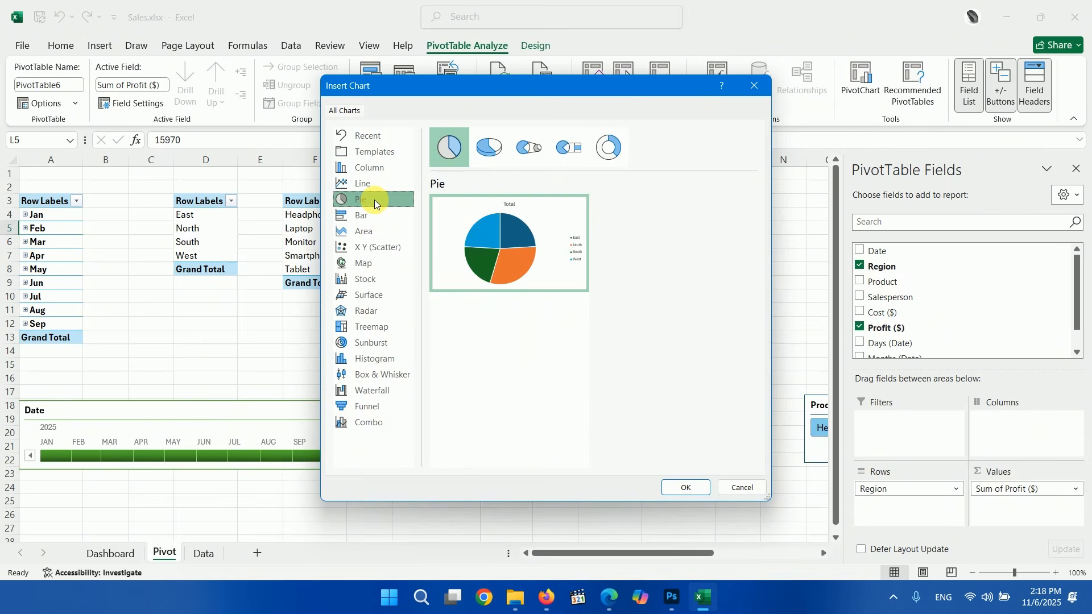
click(361, 186)
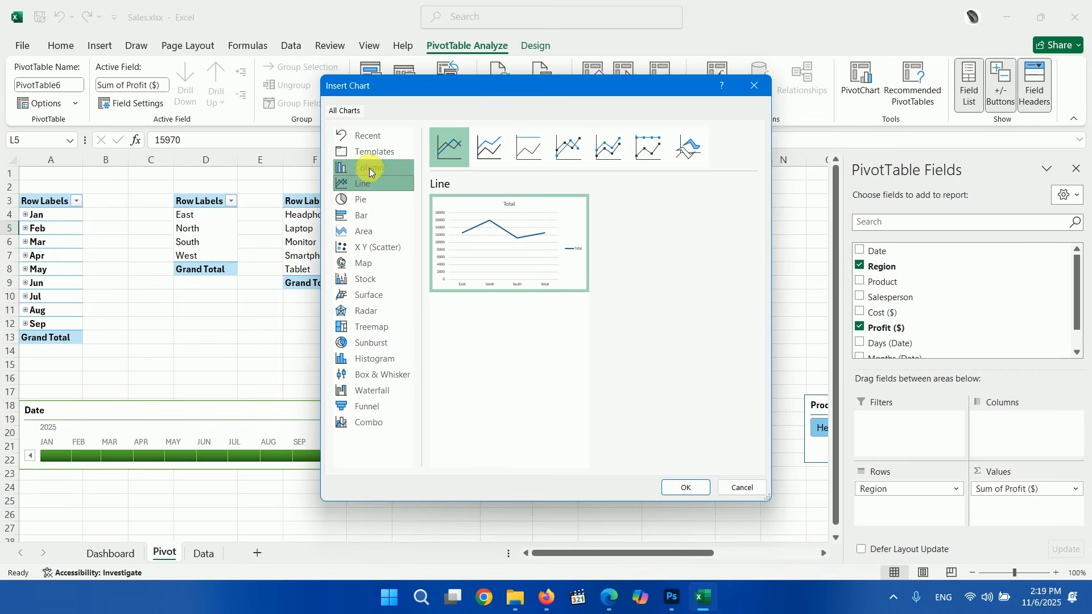
key(Down)
click(684, 486)
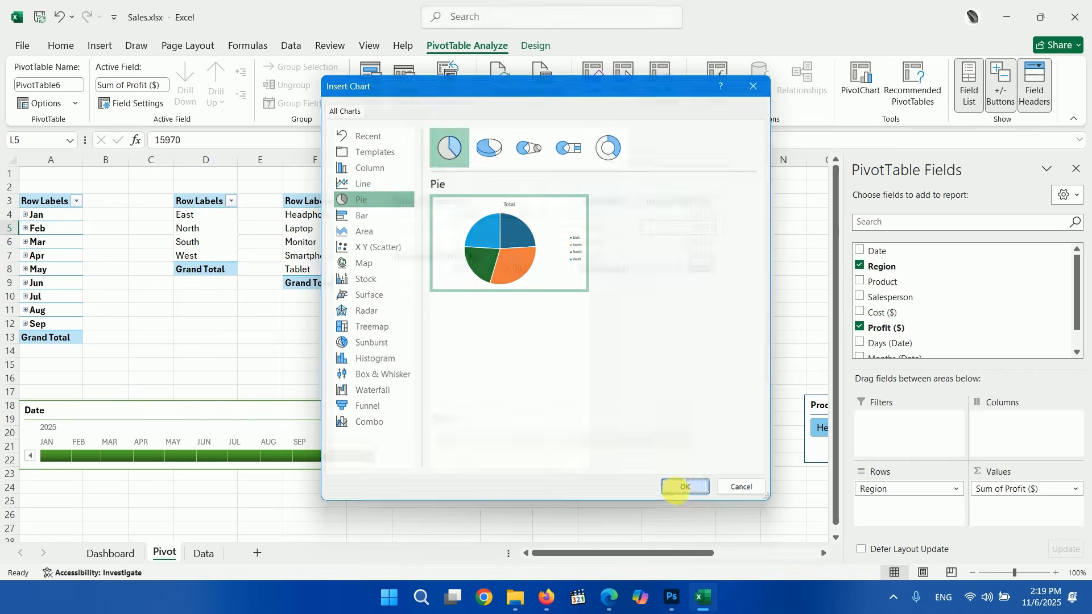
drag(544, 300, 349, 344)
drag(405, 319, 329, 361)
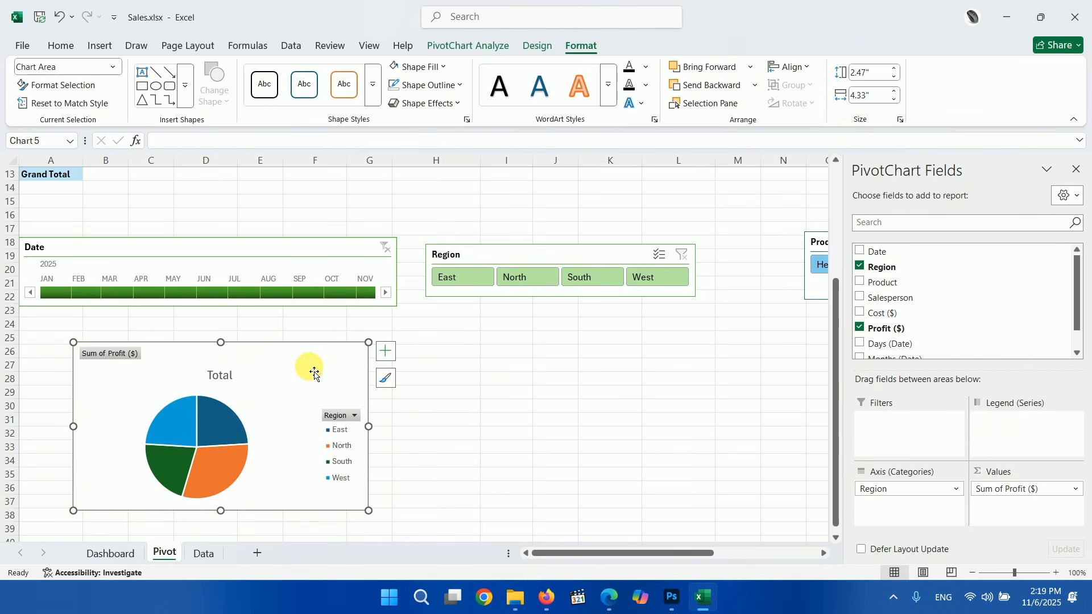
Step: Remove the pie chart's title and legend and hide all its field buttons
click(387, 355)
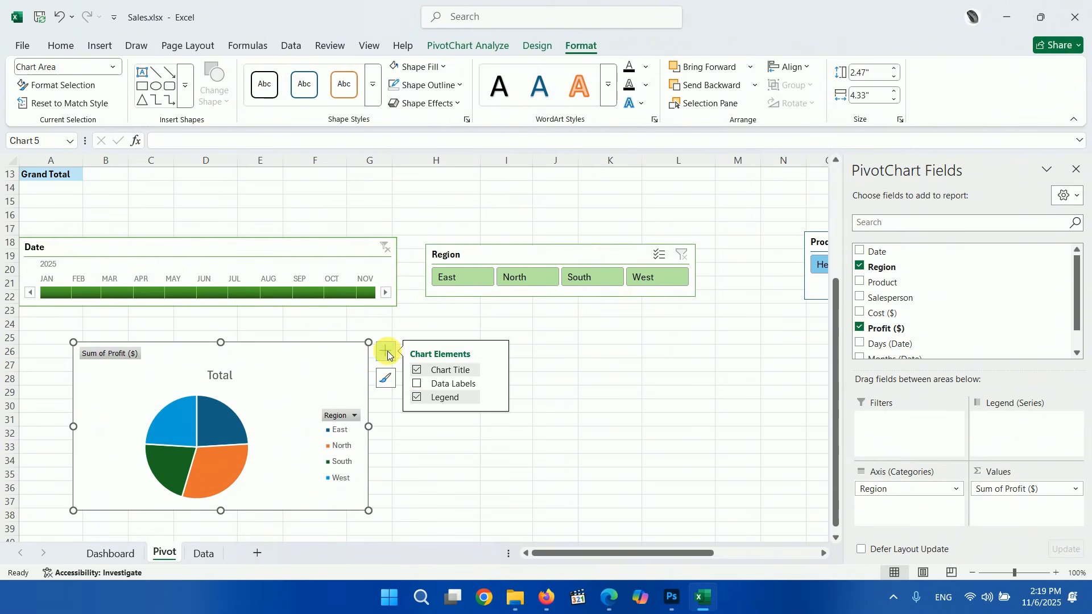
click(418, 370)
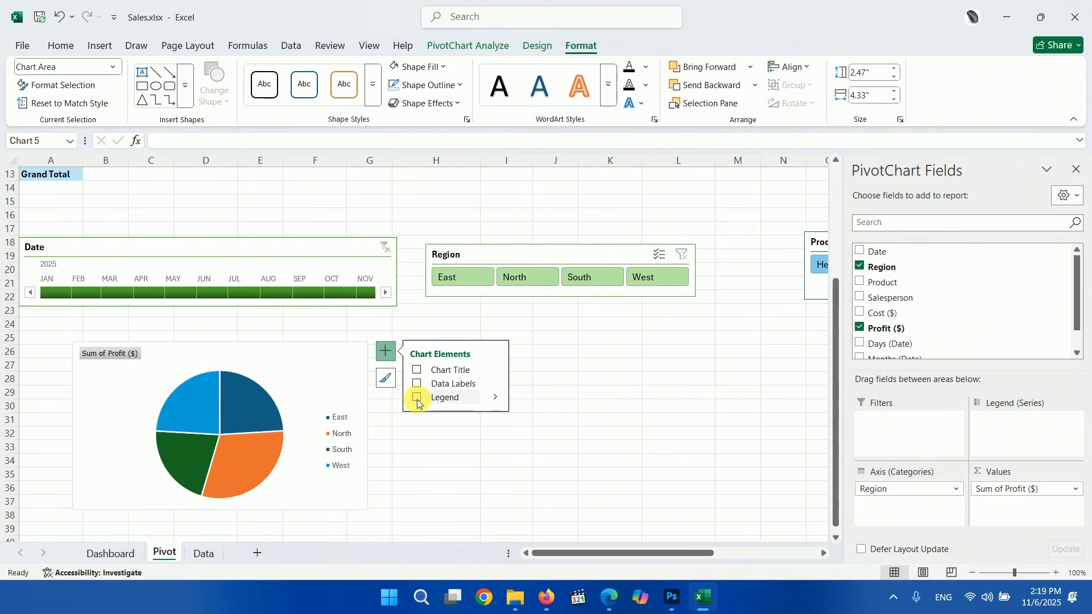
click(418, 398)
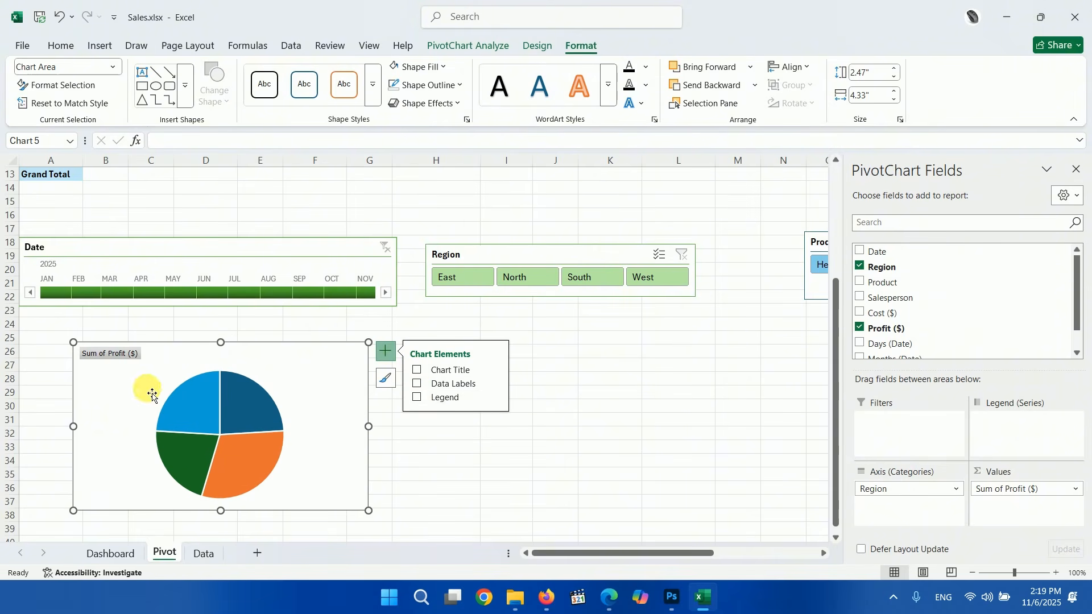
right_click(128, 354)
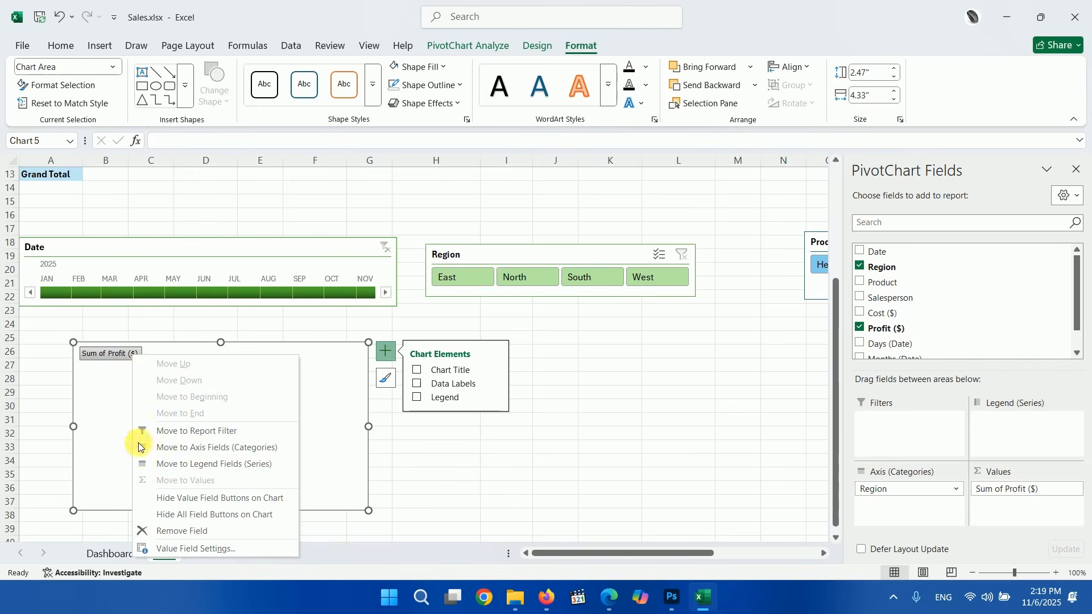
click(189, 514)
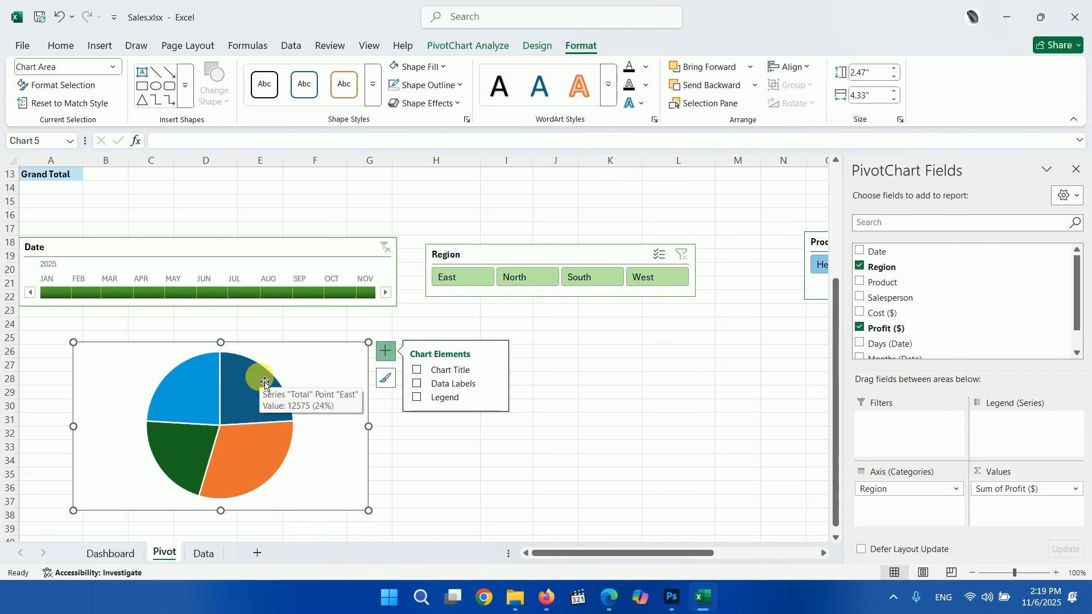
Step: Shrink the pie chart to about 1.96" by 3.39" and paste it onto the Dashboard sheet's white rectangle
drag(369, 343, 289, 364)
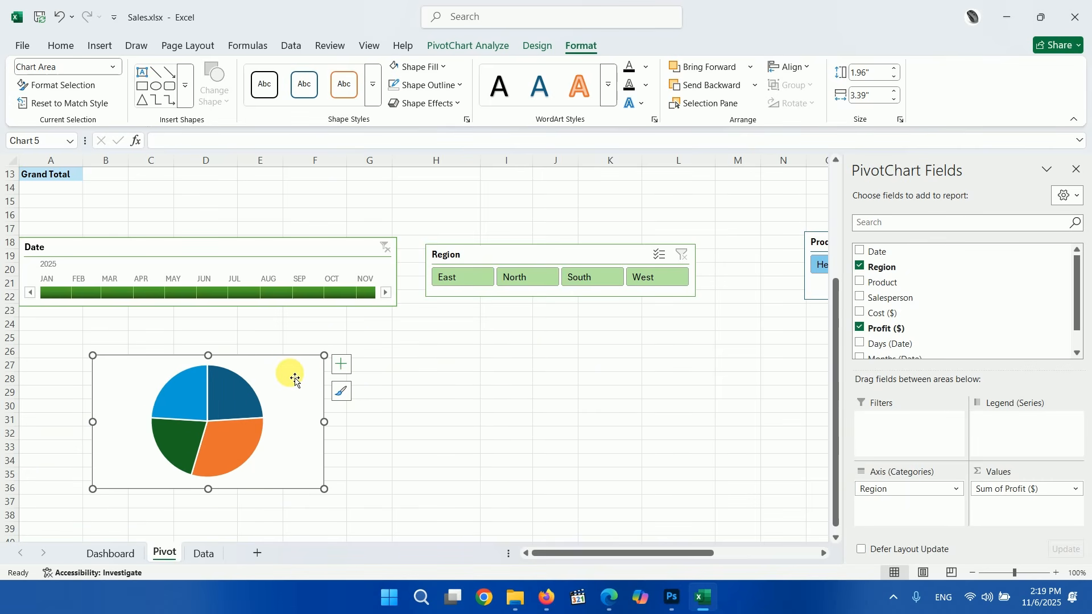
click(121, 553)
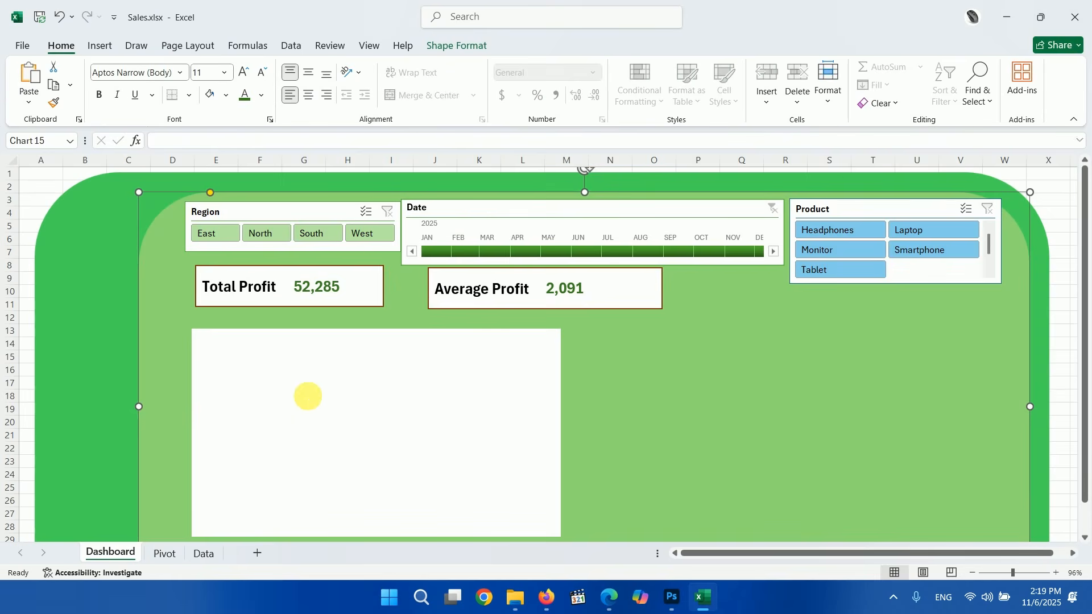
key(ctrl+v)
drag(310, 243, 433, 419)
click(516, 429)
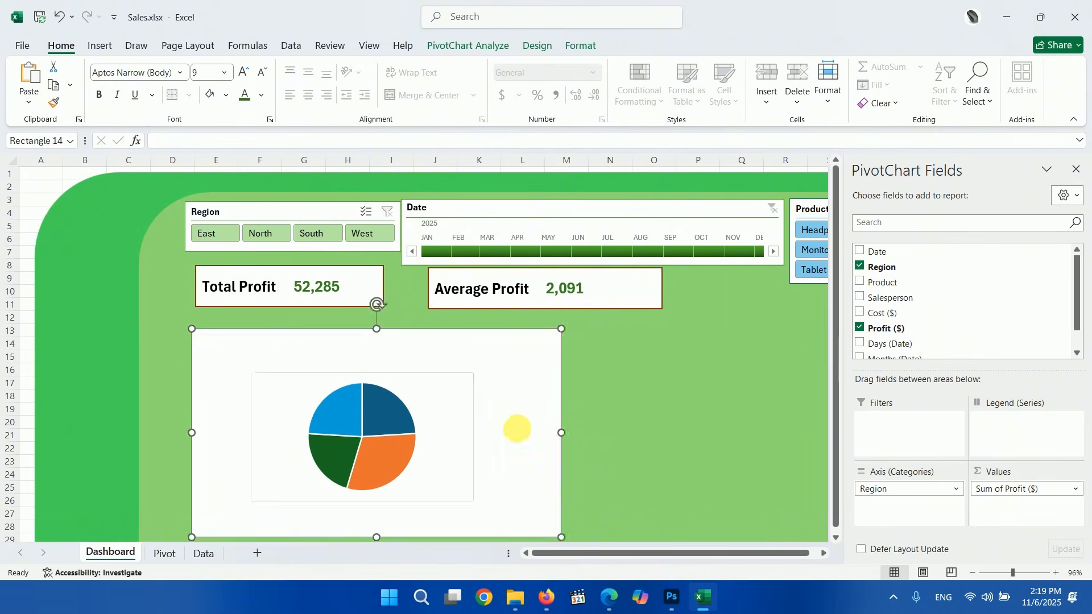
Step: Remove the outline of the pie chart on the Dashboard sheet
click(404, 393)
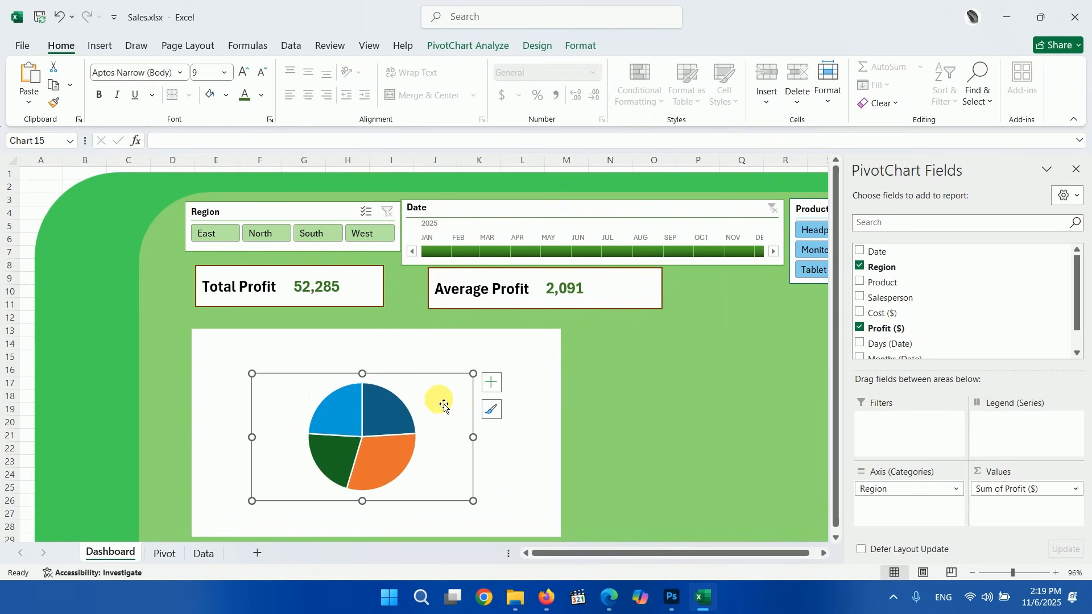
click(581, 50)
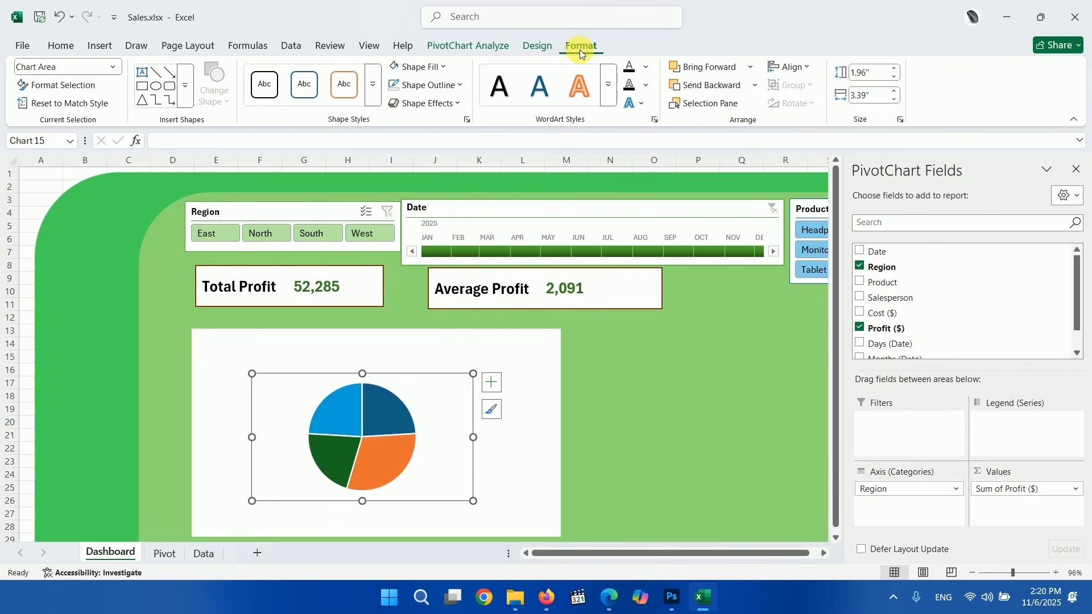
click(458, 85)
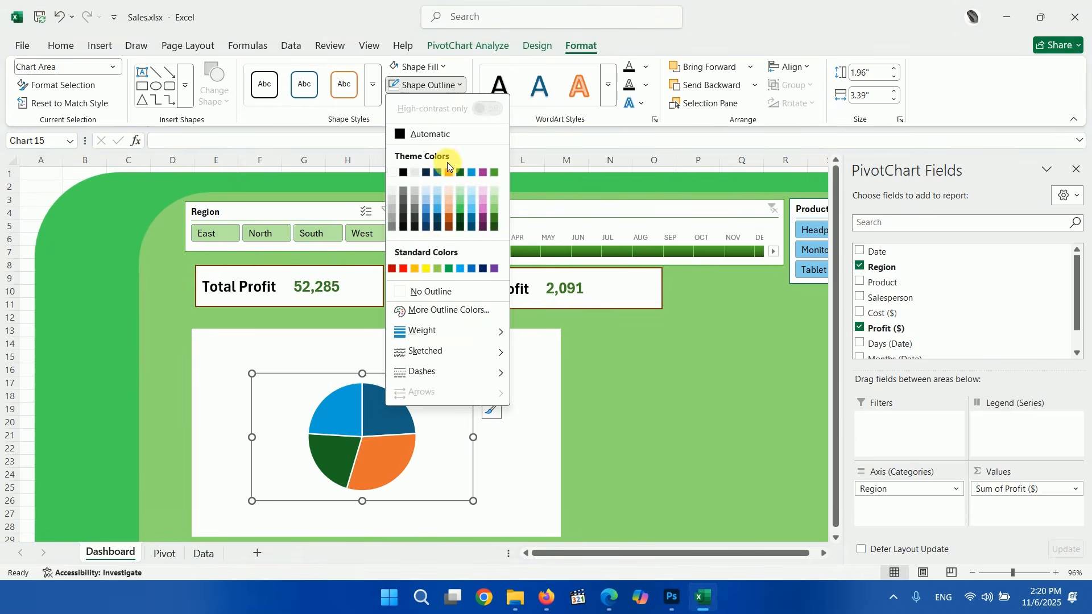
click(411, 296)
click(562, 410)
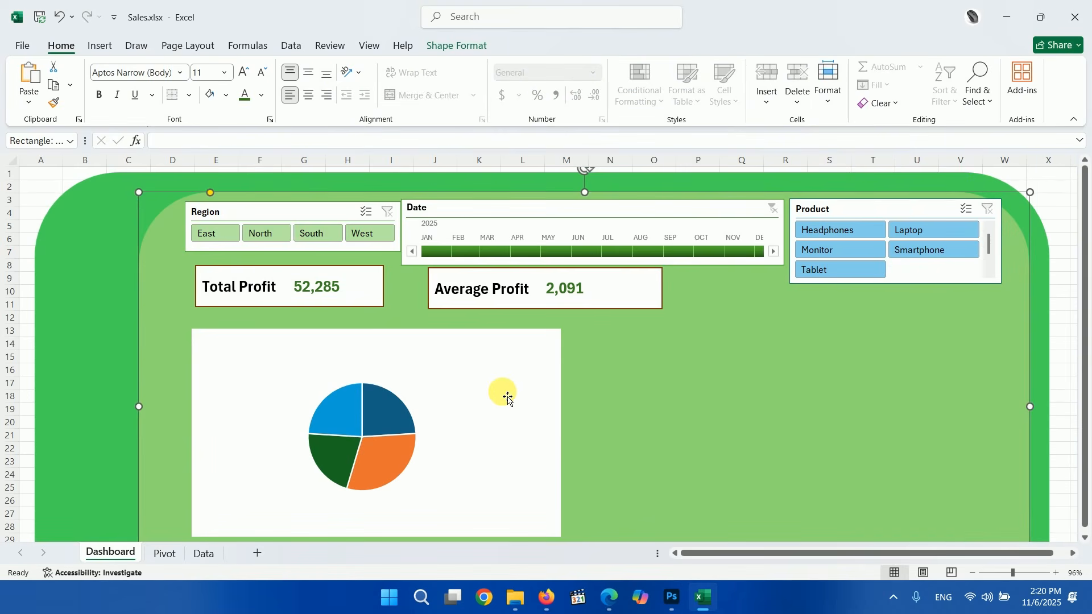
Step: Shrink the white rectangle behind the pie chart and reposition both under the Total Profit card
click(560, 342)
drag(561, 329, 515, 371)
drag(479, 402, 477, 358)
click(545, 404)
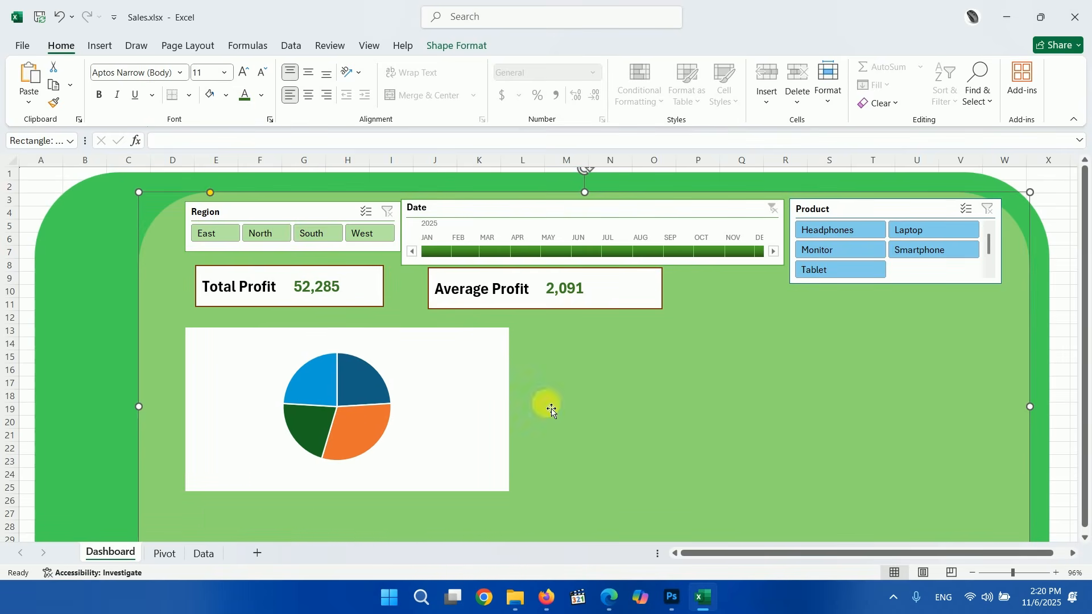
Step: Narrow the white rectangle to fit closely around the pie chart, with both directly under the Total Profit card
mouse_move(351, 375)
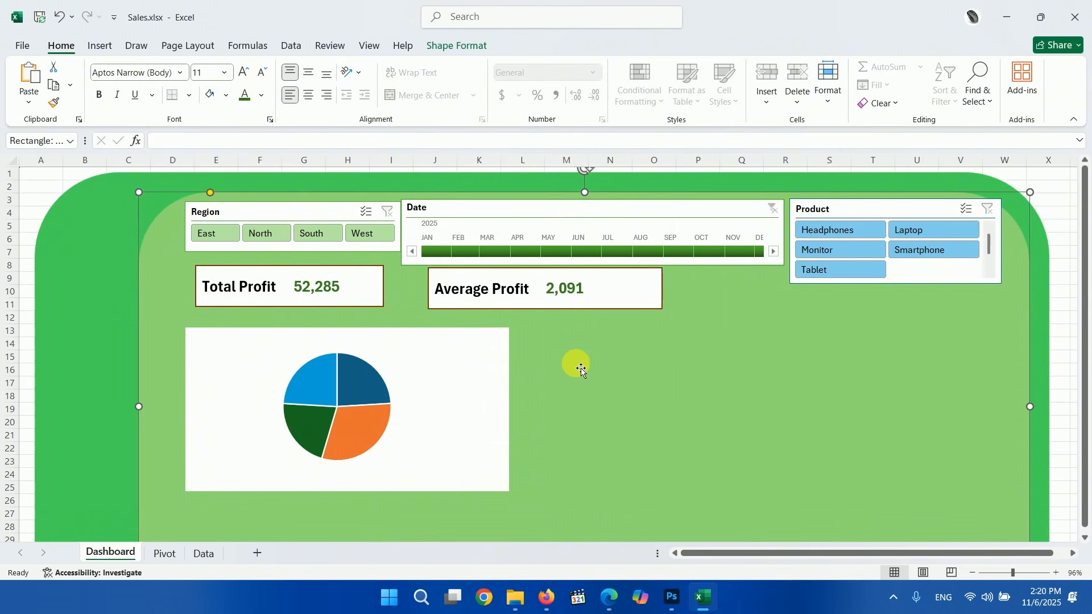
click(497, 353)
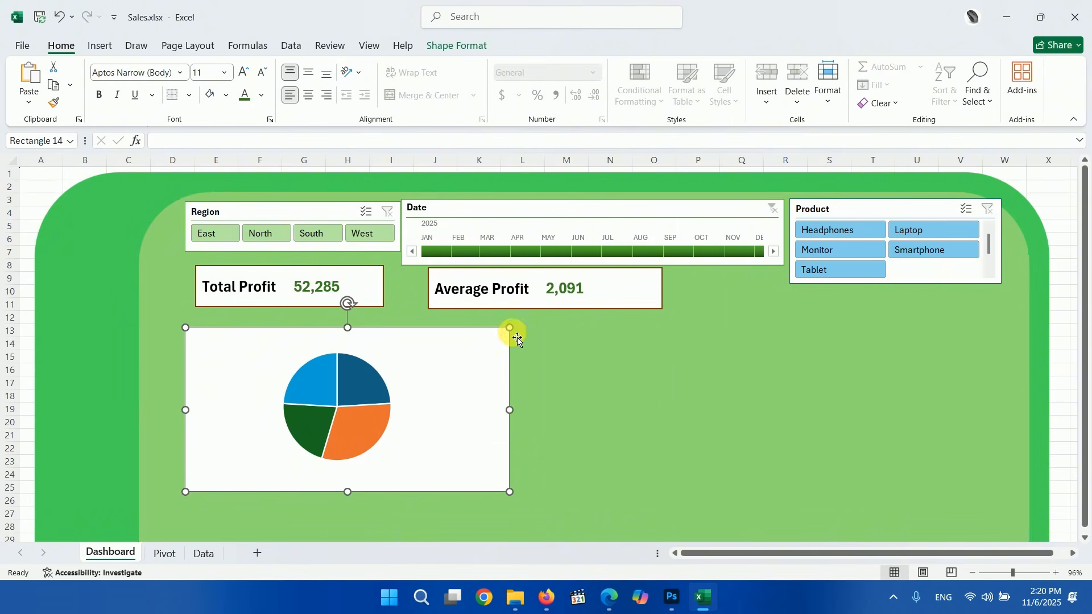
drag(509, 328, 430, 331)
drag(186, 332, 211, 337)
click(242, 354)
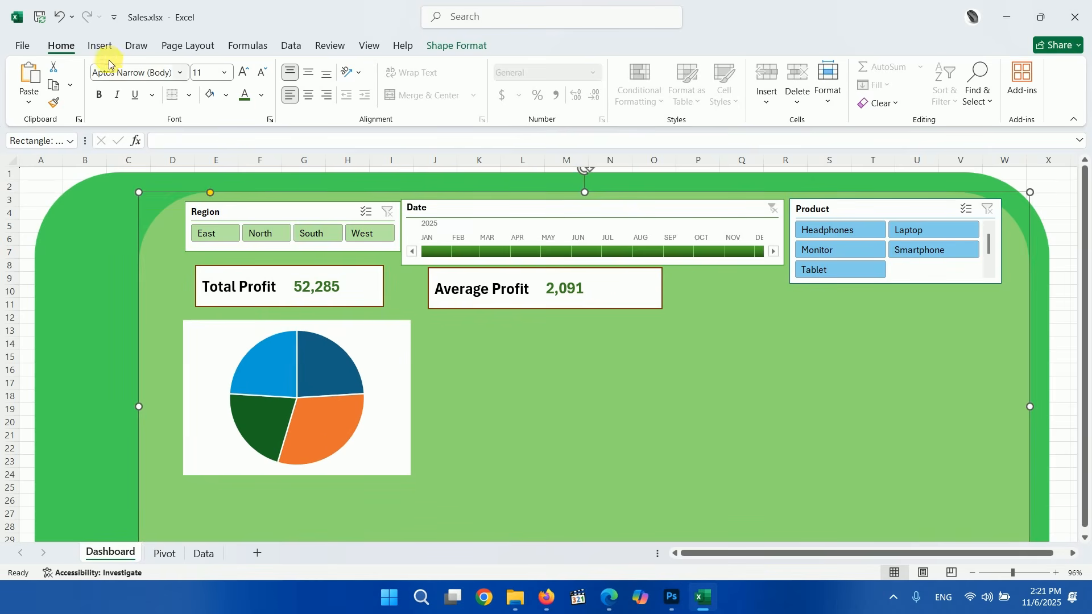
Step: Draw a second rectangle about 2.31" by 3.72" beside the pie chart panel, under the Average Profit card
click(100, 46)
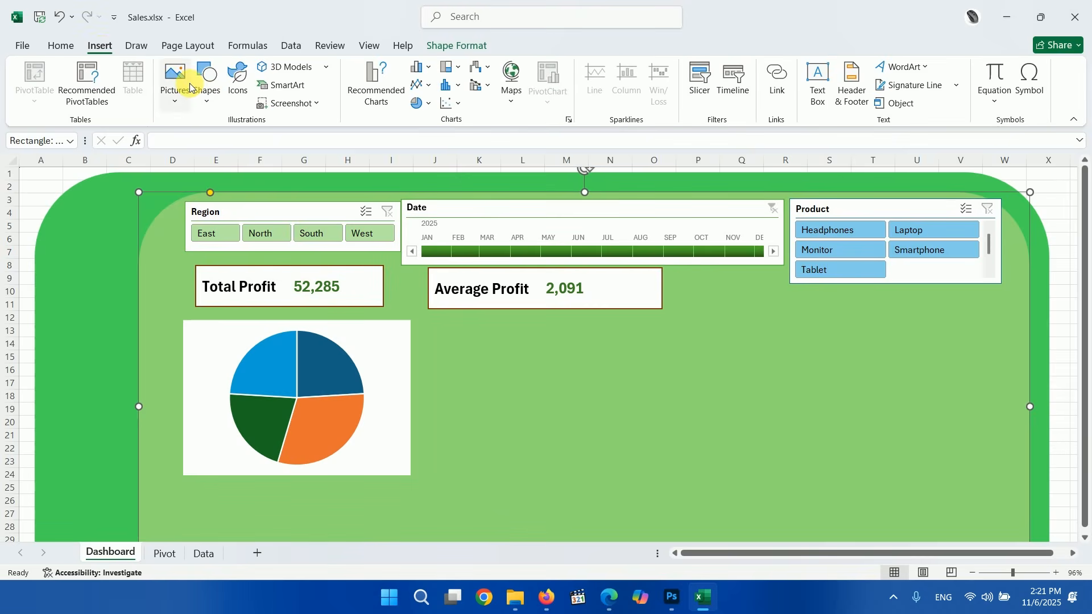
click(206, 80)
click(245, 143)
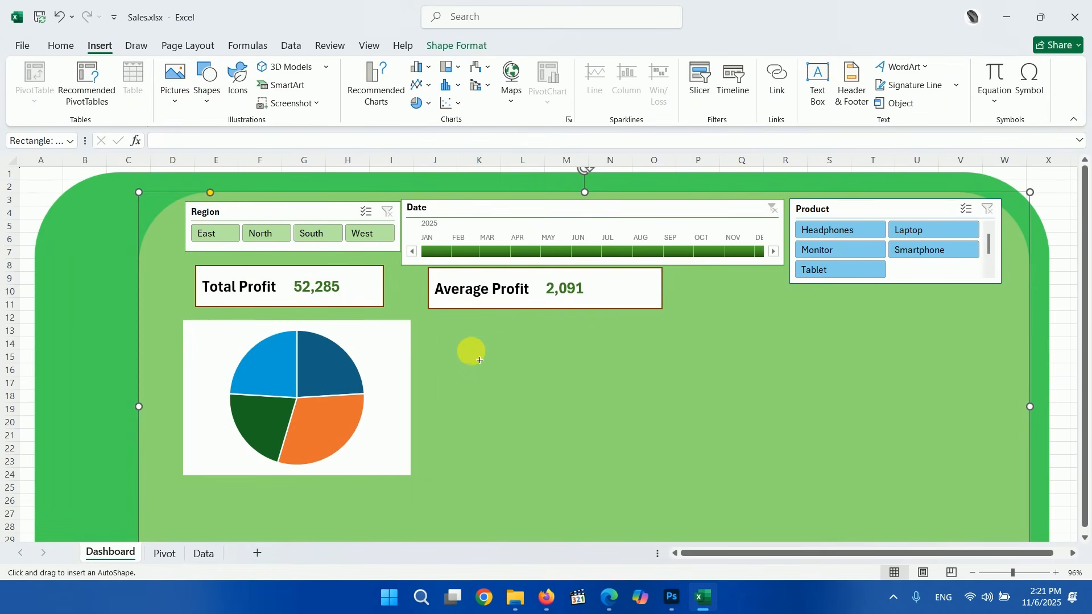
mouse_move(454, 332)
mouse_down()
mouse_move(675, 438)
mouse_move(697, 478)
mouse_up()
drag(642, 416, 635, 423)
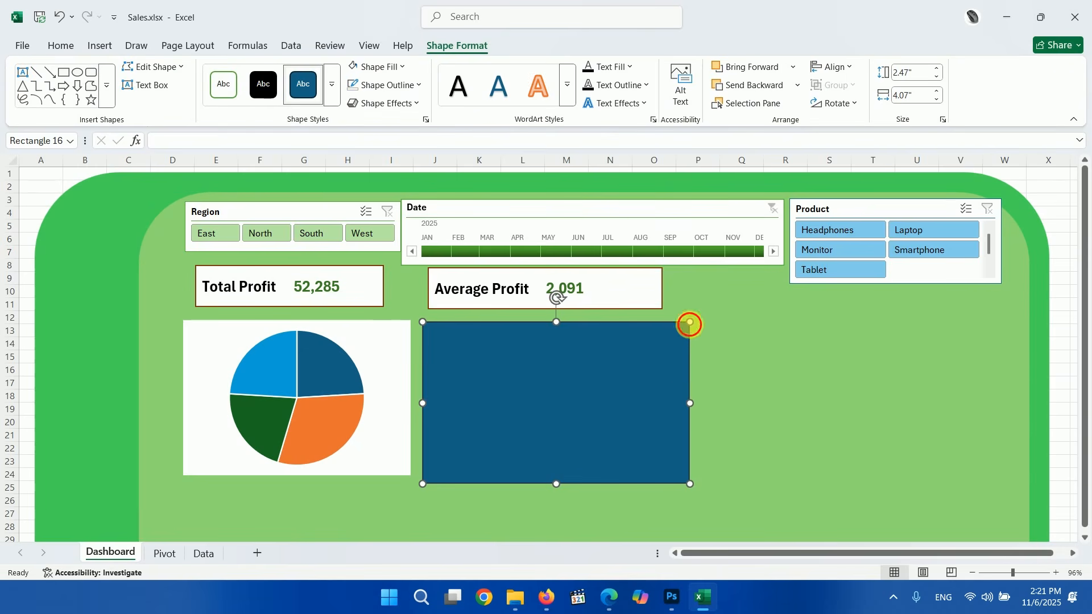
drag(690, 322, 644, 349)
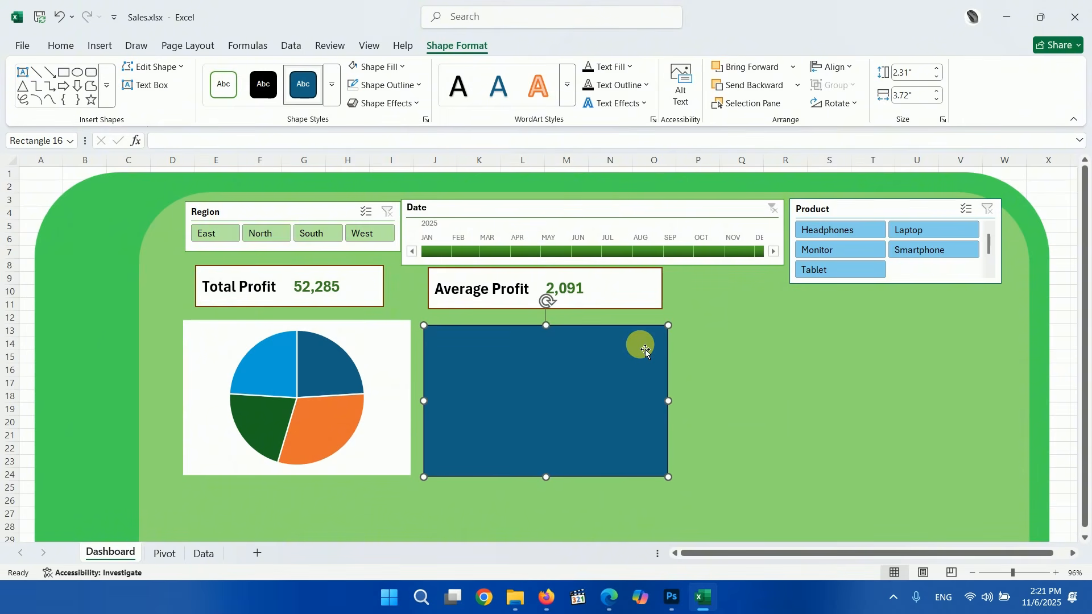
Step: Give the new rectangle under the Average Profit card a white fill and no outline
click(402, 67)
click(357, 118)
click(418, 86)
click(382, 290)
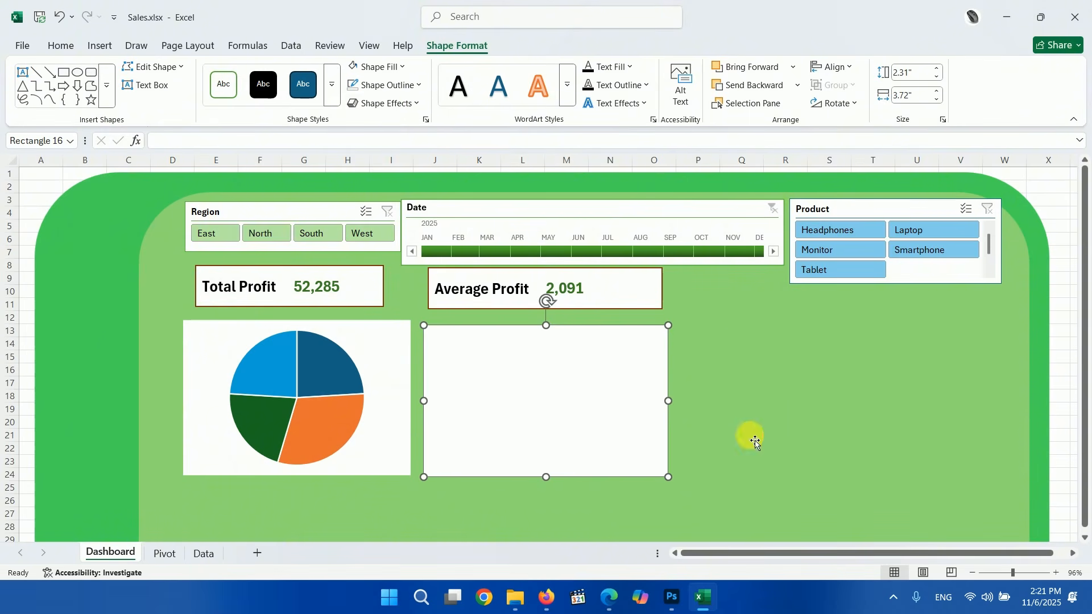
click(758, 443)
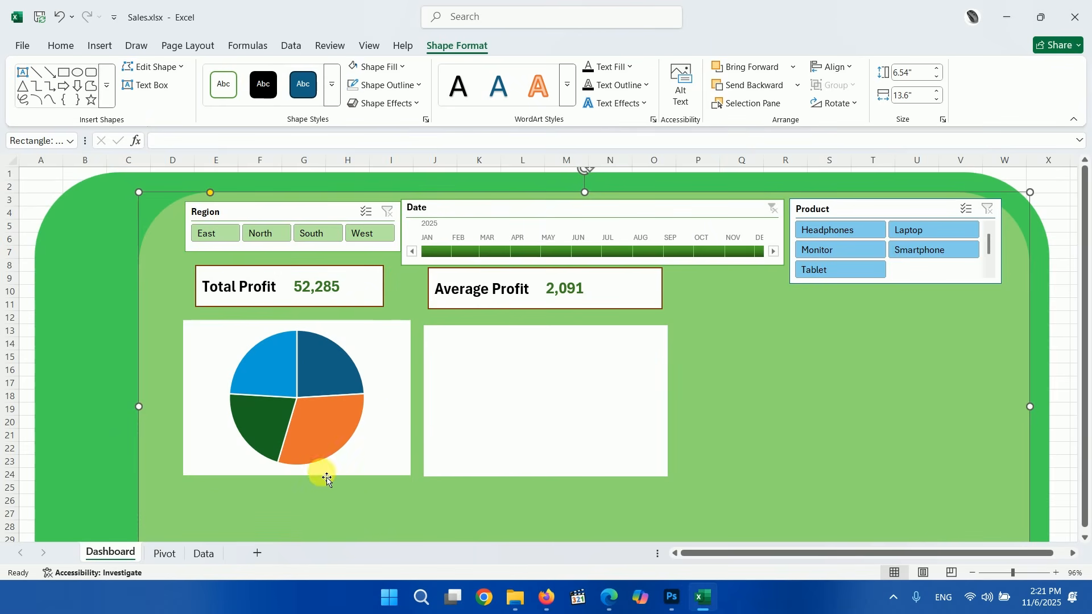
Step: Duplicate the Total Profit label box below the pie chart, change its text to "Profit by region" and narrow it to fit
click(219, 299)
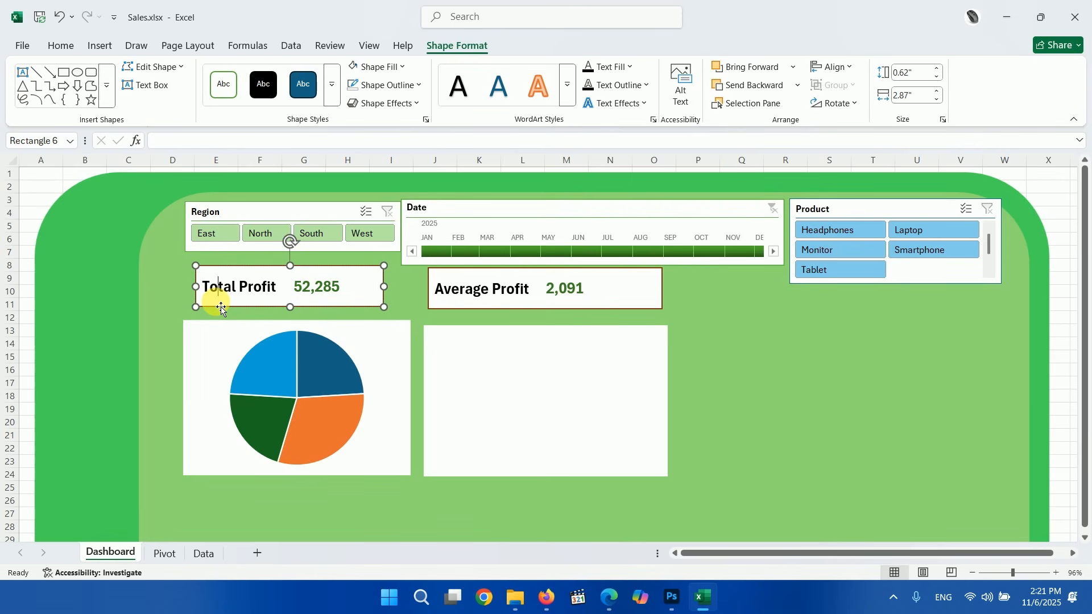
drag(221, 310, 251, 527)
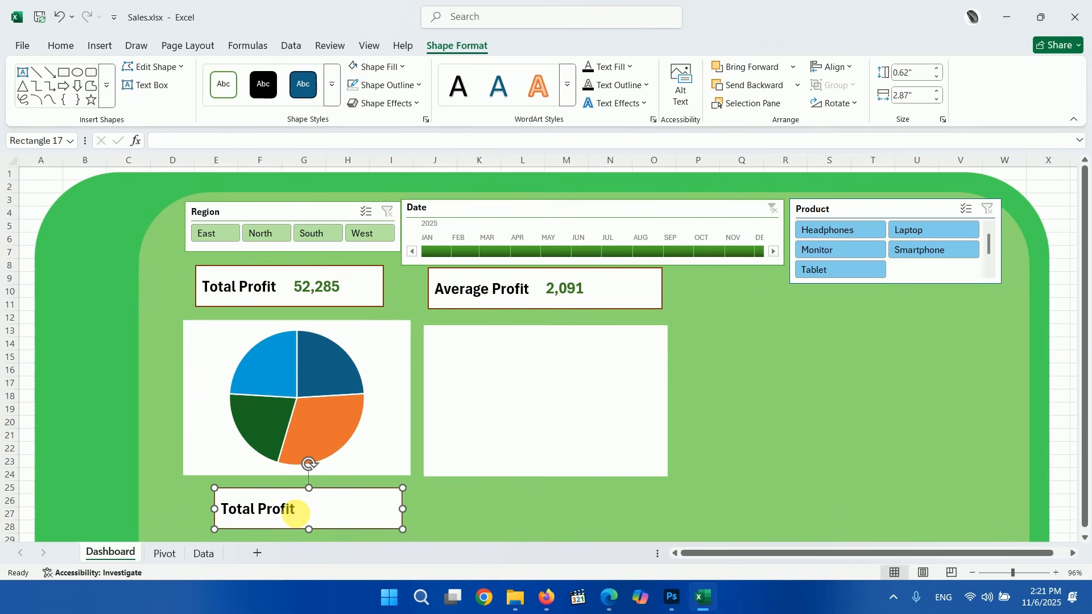
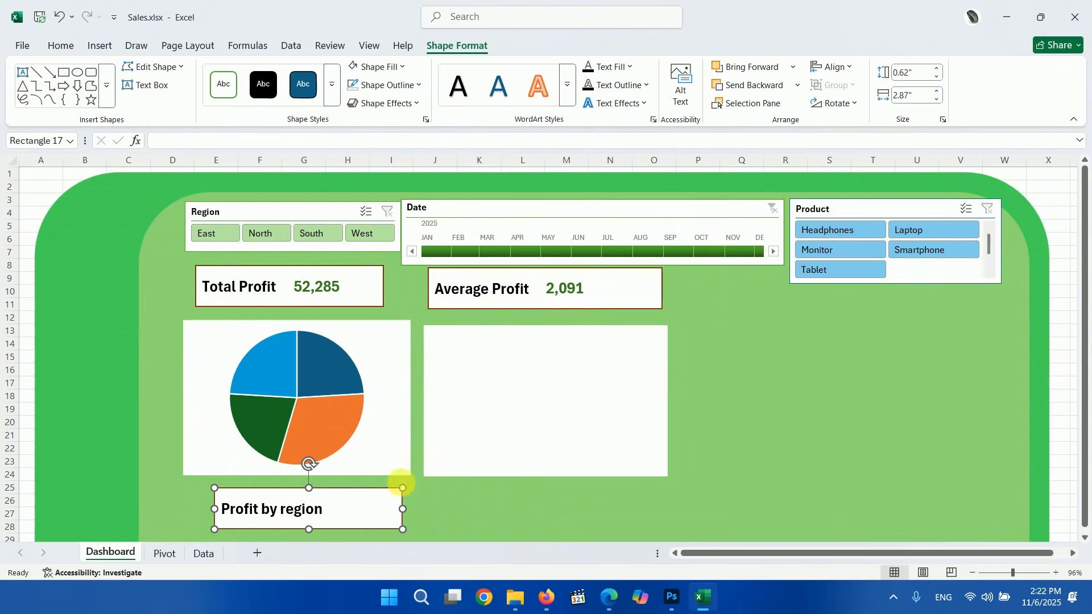
drag(403, 508, 364, 516)
click(560, 521)
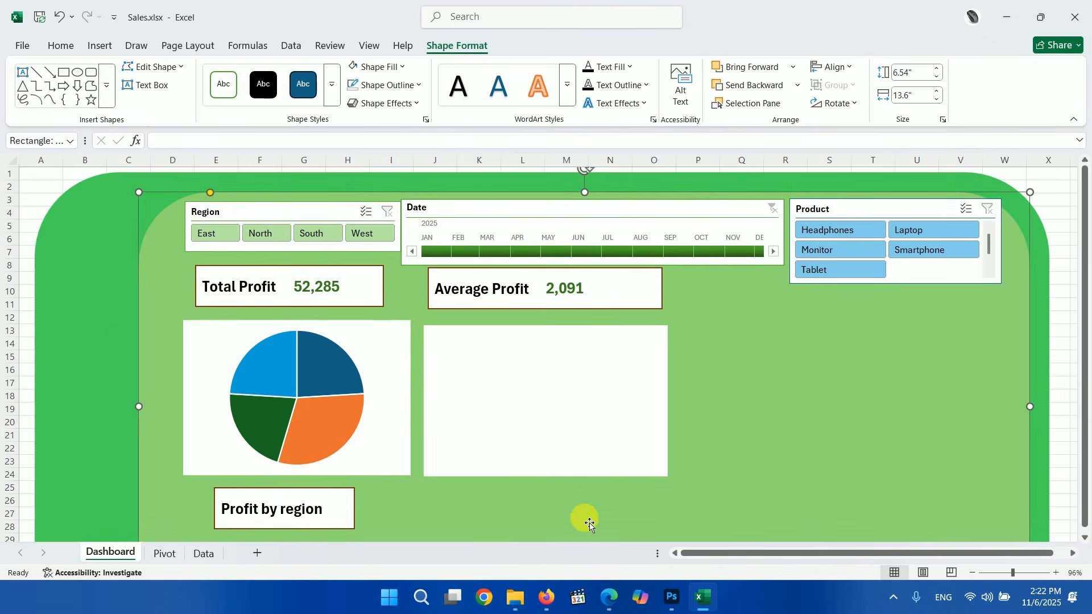
Step: On the Pivot sheet, copy the product pivot table in F3:F9 and paste it at H25
click(171, 553)
scroll(480, 429, up, 3)
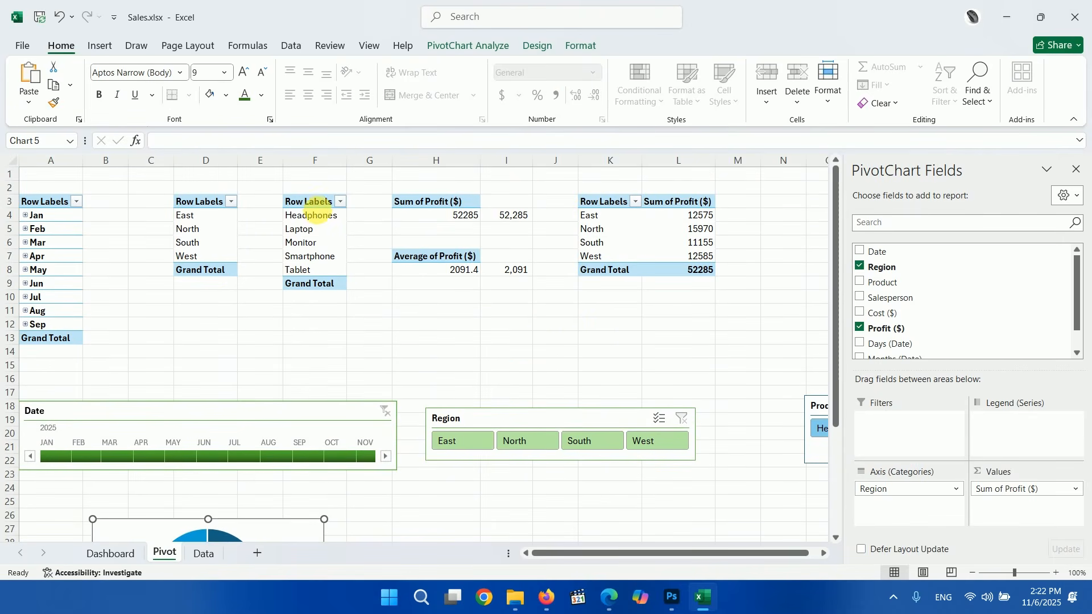
drag(320, 208, 334, 286)
key(ctrl+c)
scroll(352, 298, down, 6)
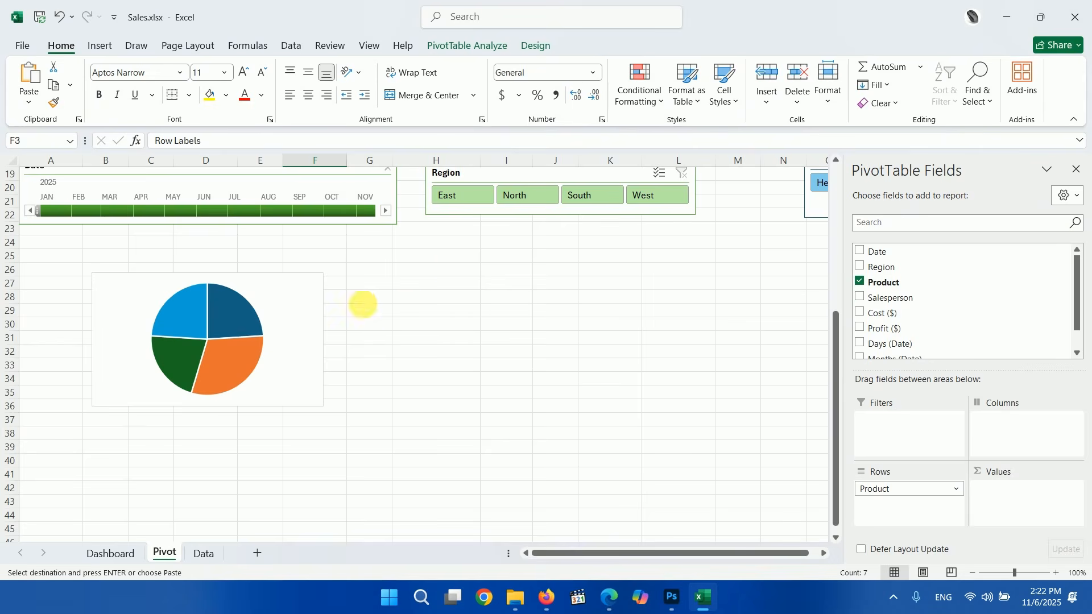
click(448, 260)
key(ctrl+v)
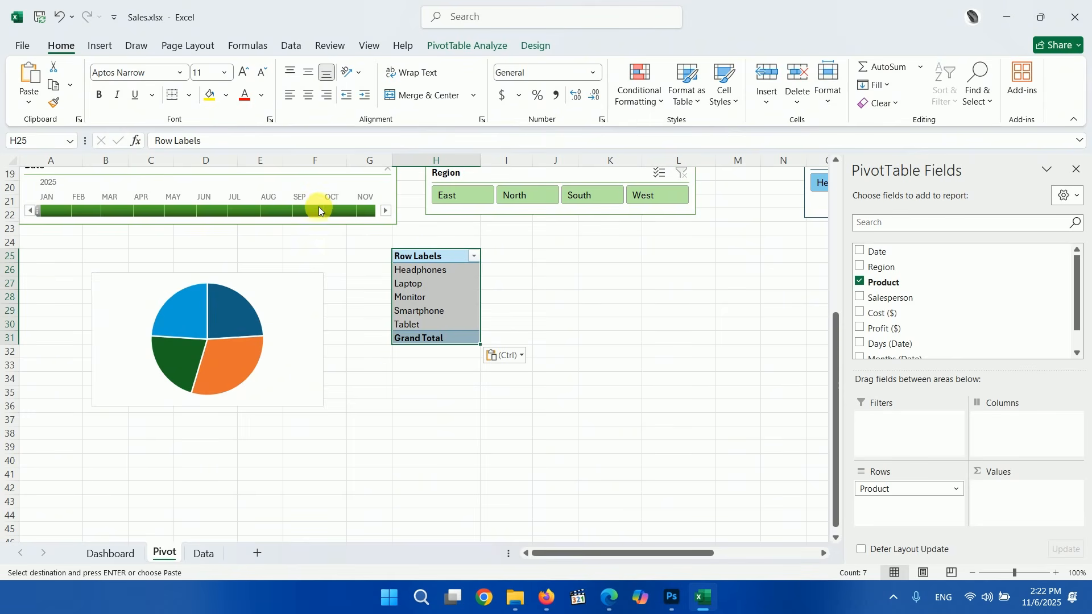
Step: Add the Profit ($) field to the values of the pasted product pivot table
scroll(318, 211, up, 2)
scroll(254, 224, up, 1)
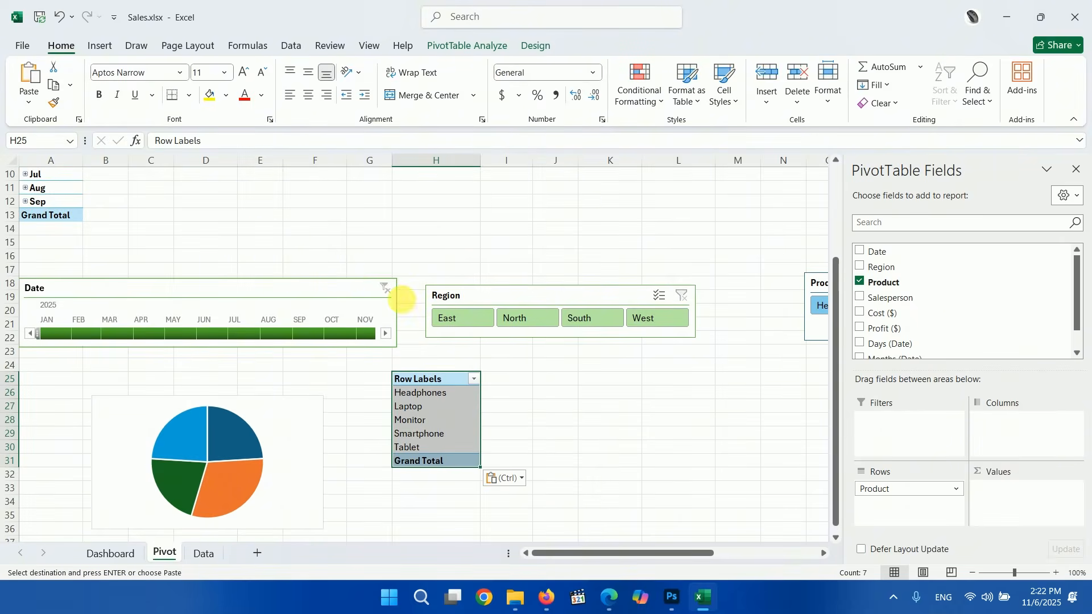
scroll(440, 347, down, 1)
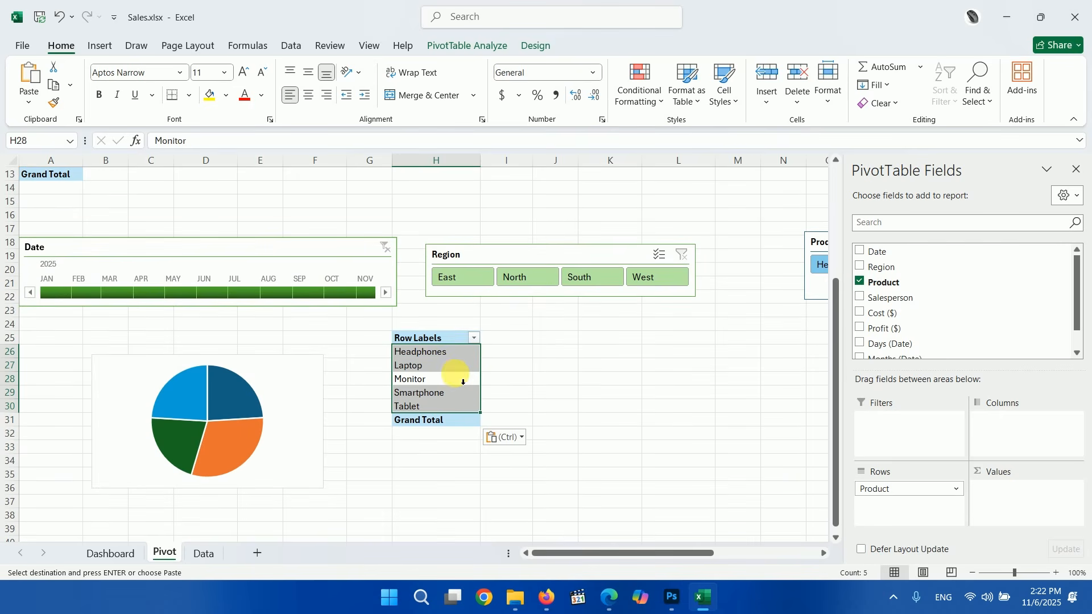
click(454, 367)
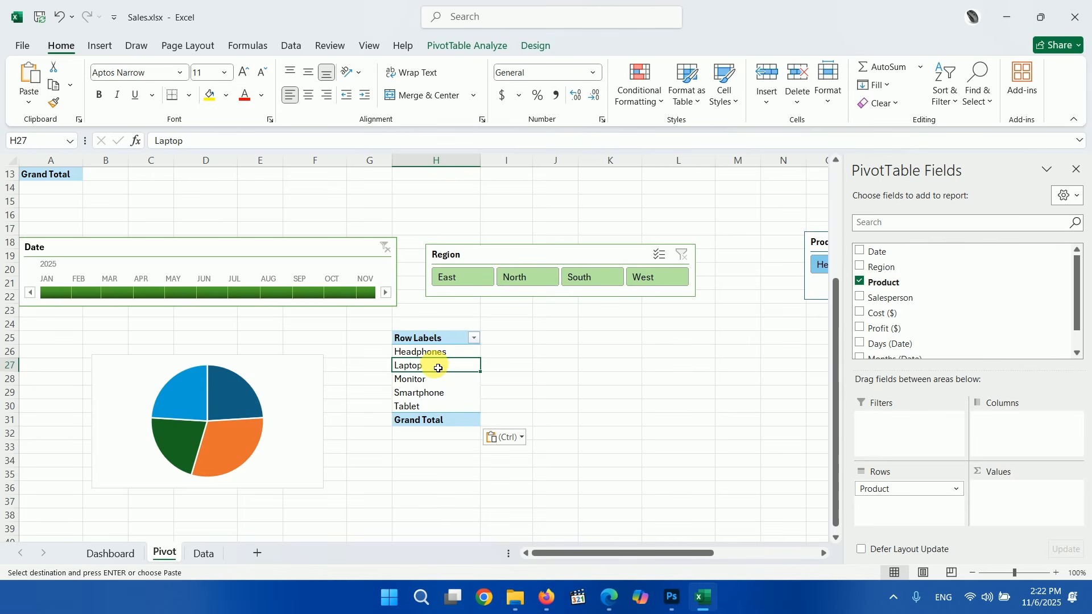
scroll(886, 301, down, 1)
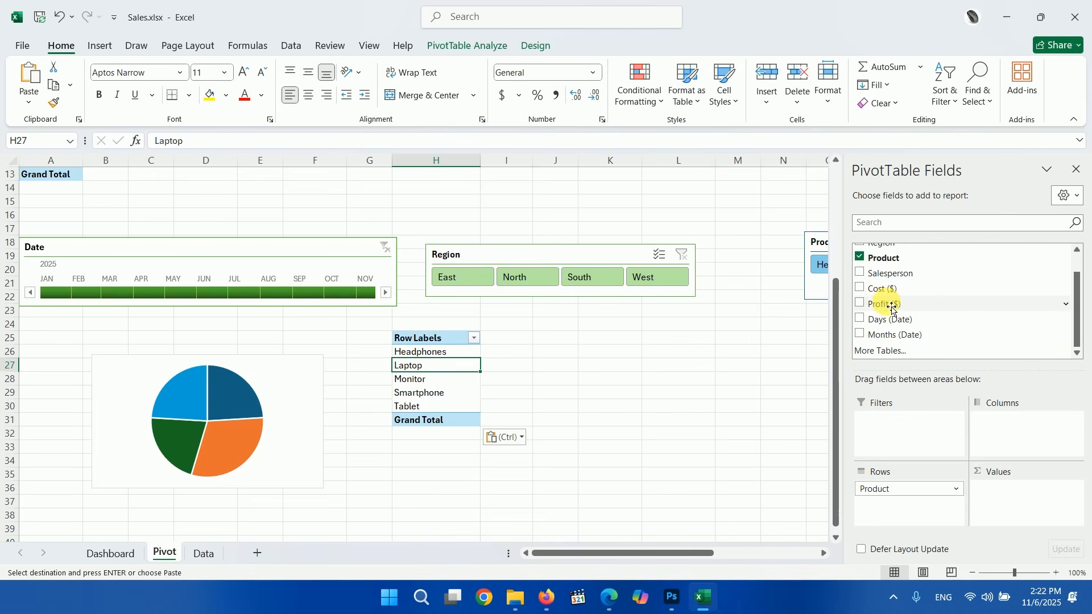
click(862, 304)
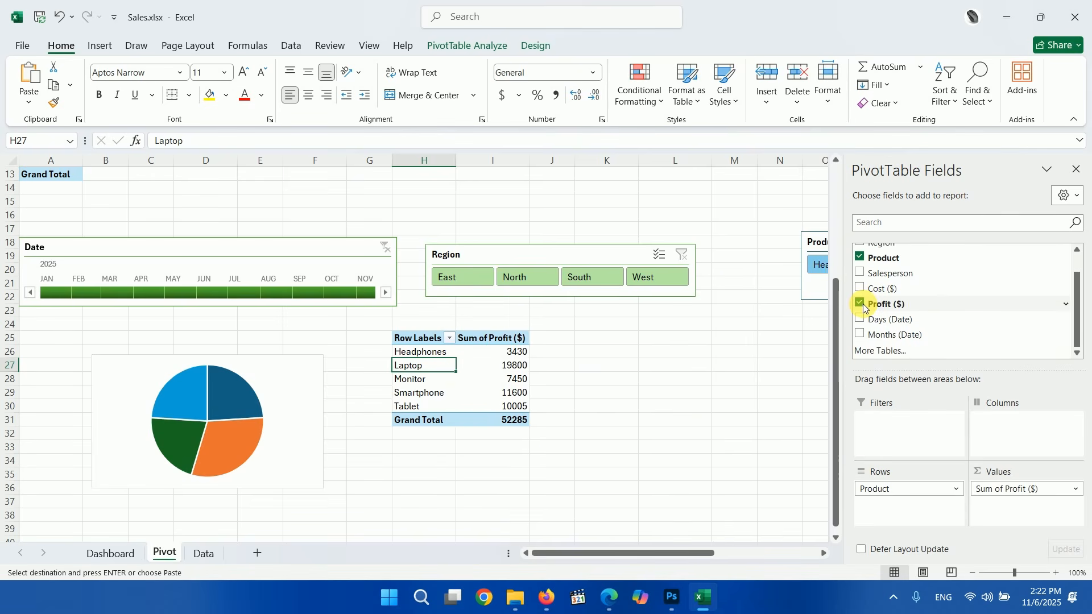
Step: Insert a 3-D Clustered Column PivotChart from the product profit pivot table and move it beside the table
click(486, 370)
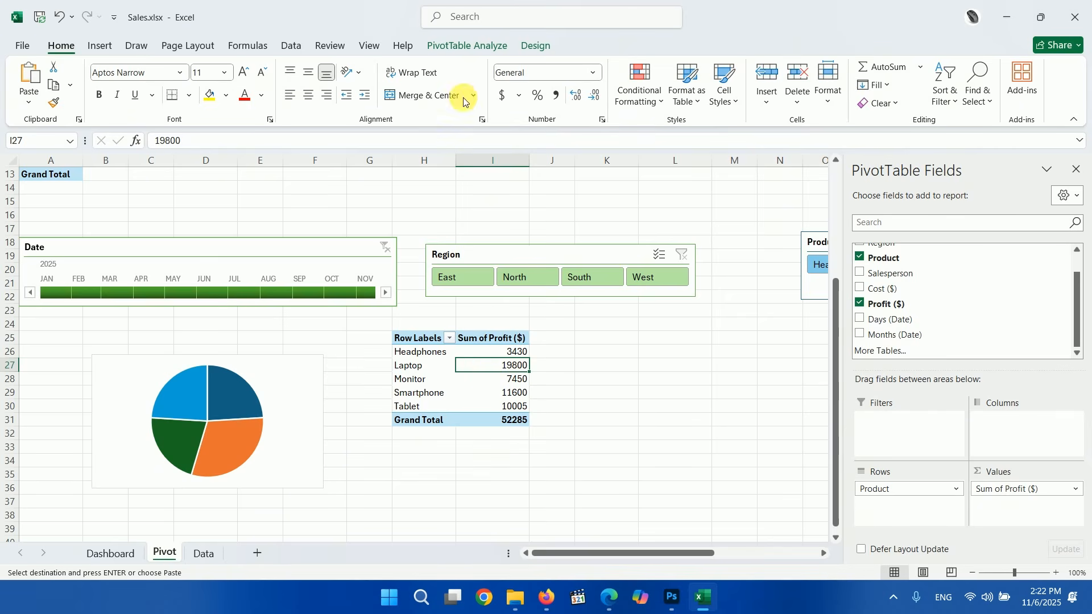
click(468, 45)
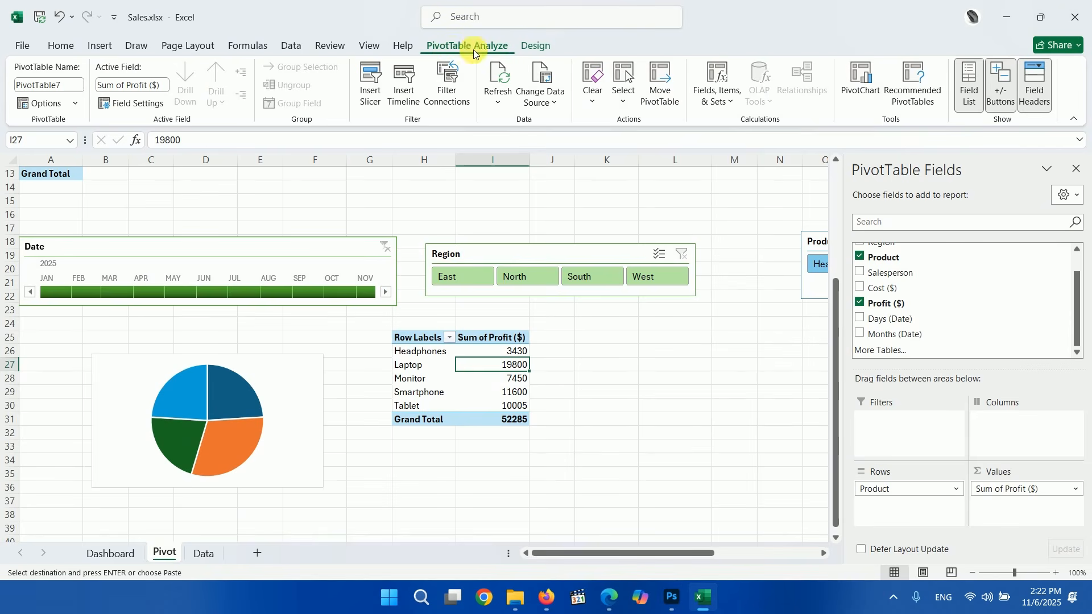
click(859, 80)
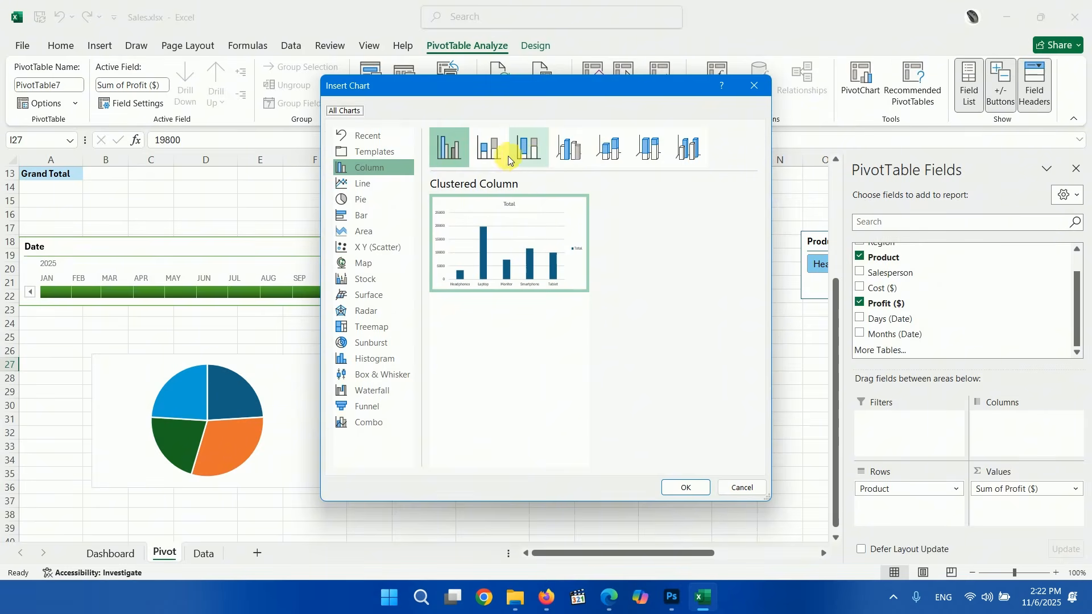
click(570, 149)
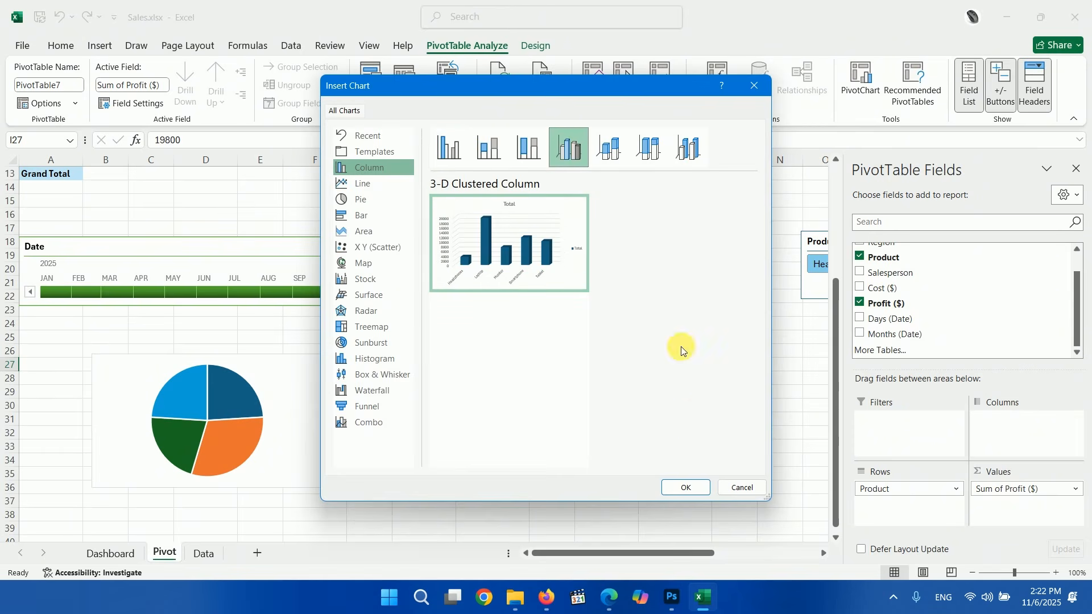
click(683, 486)
drag(594, 254, 740, 334)
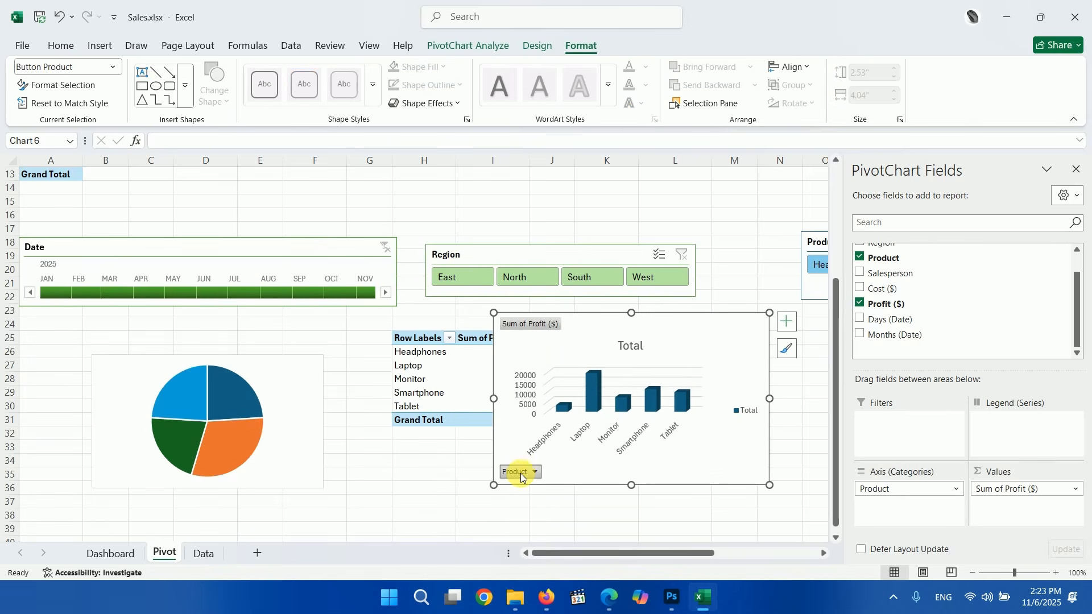
Step: Hide all field buttons on the column chart and remove its axes, chart title, gridlines and legend
right_click(522, 477)
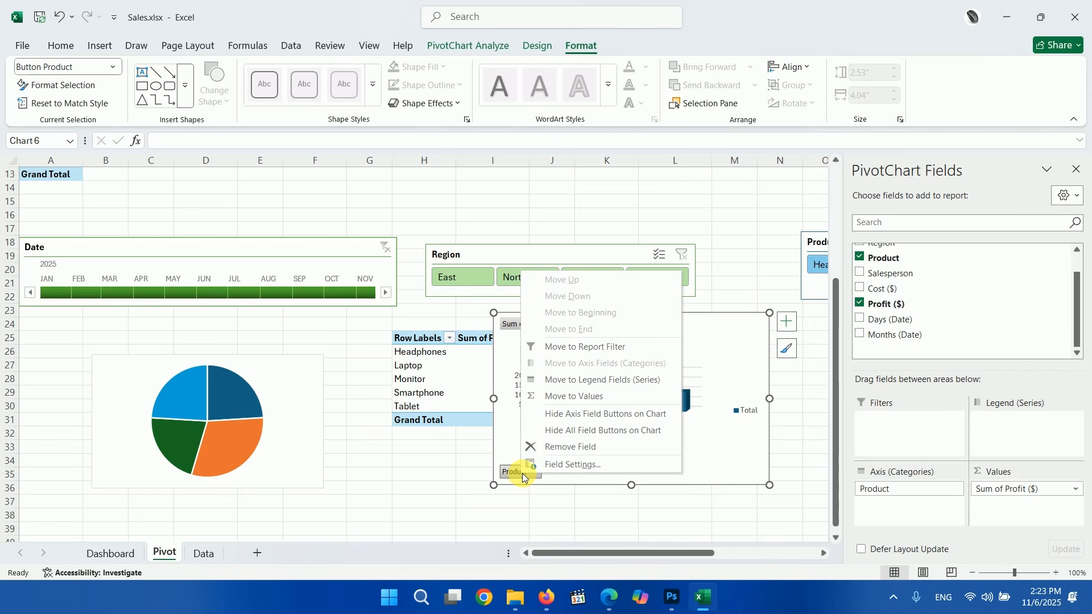
click(562, 434)
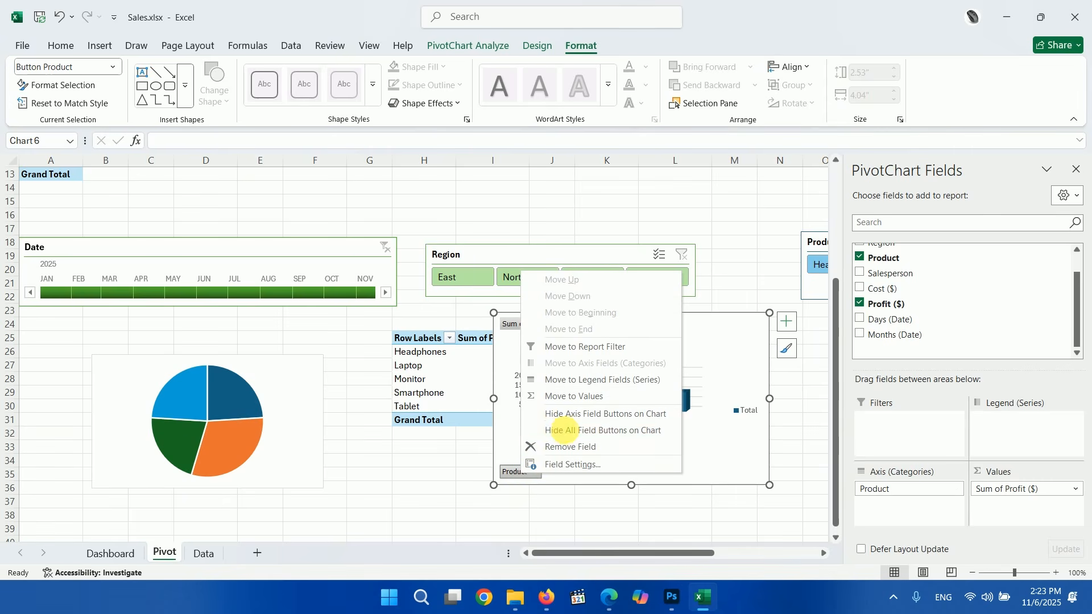
click(786, 321)
click(817, 341)
click(819, 354)
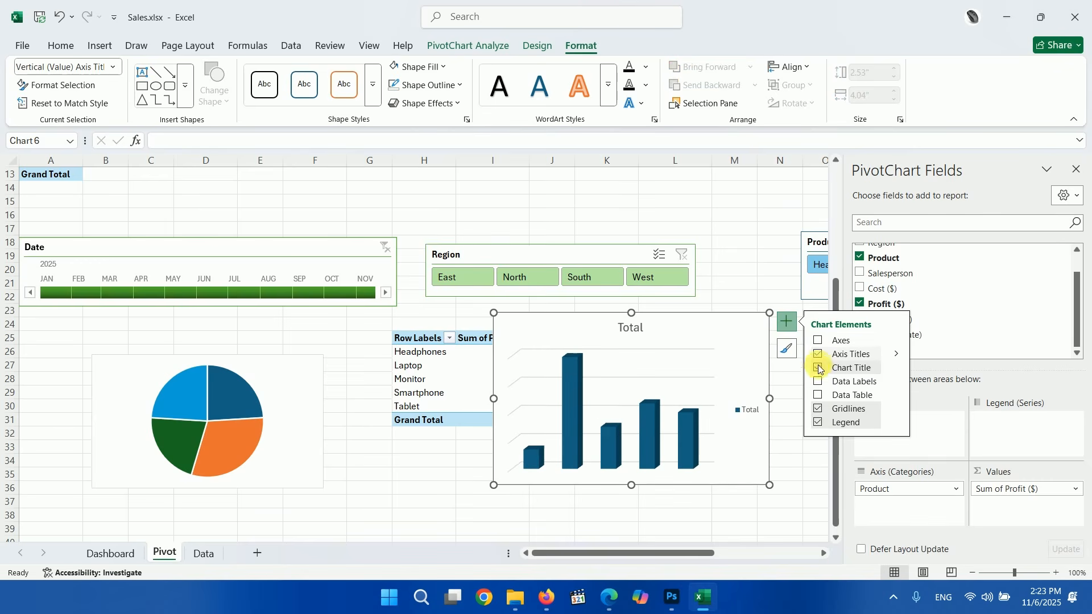
click(818, 367)
click(818, 354)
click(817, 409)
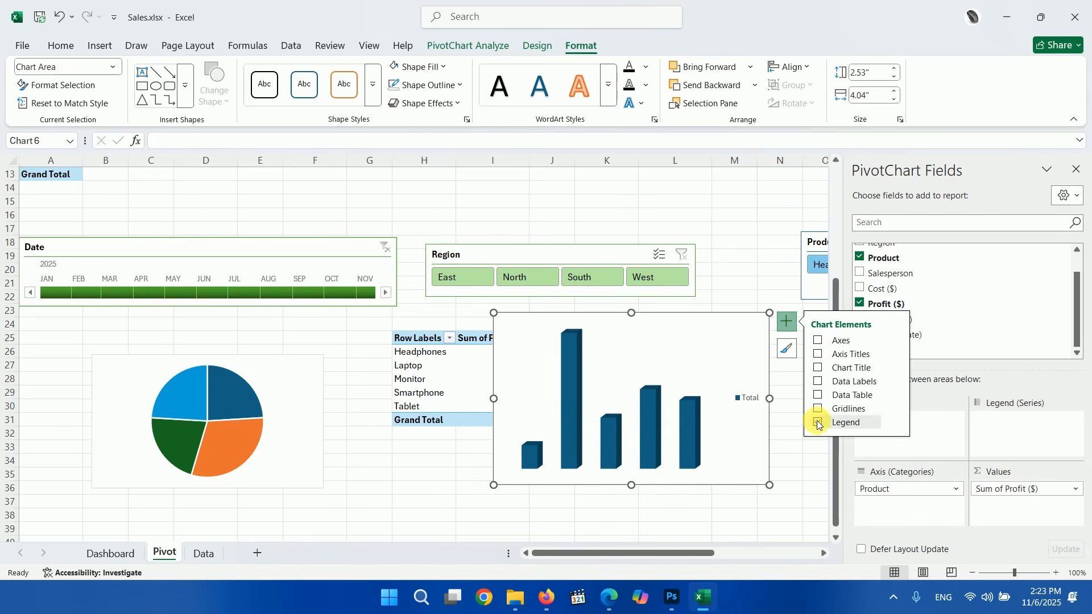
click(817, 422)
Step: Remove the outline from the column chart's walls
click(730, 336)
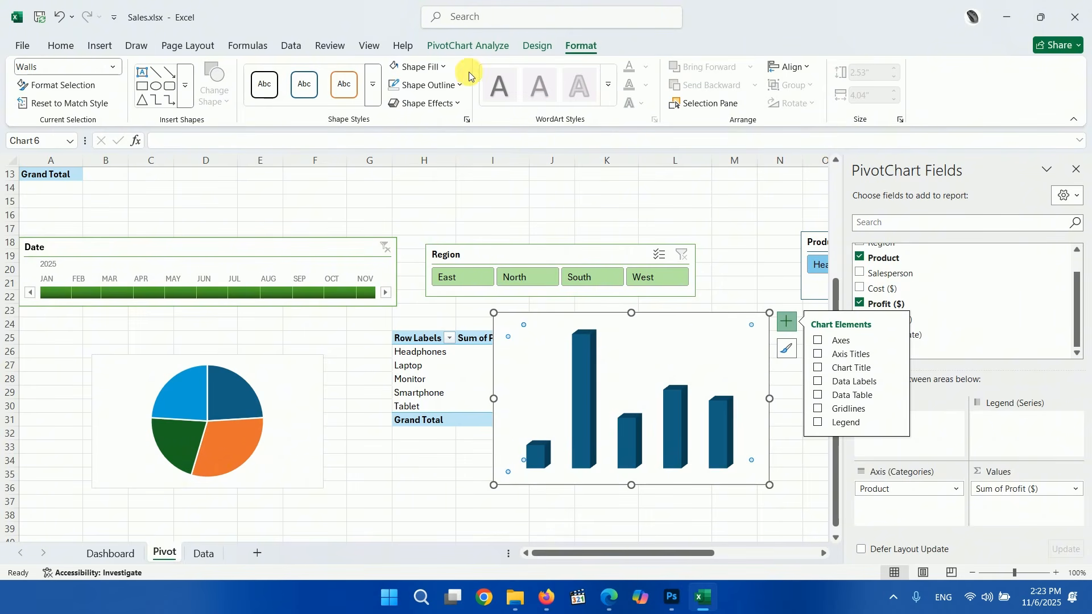
click(437, 85)
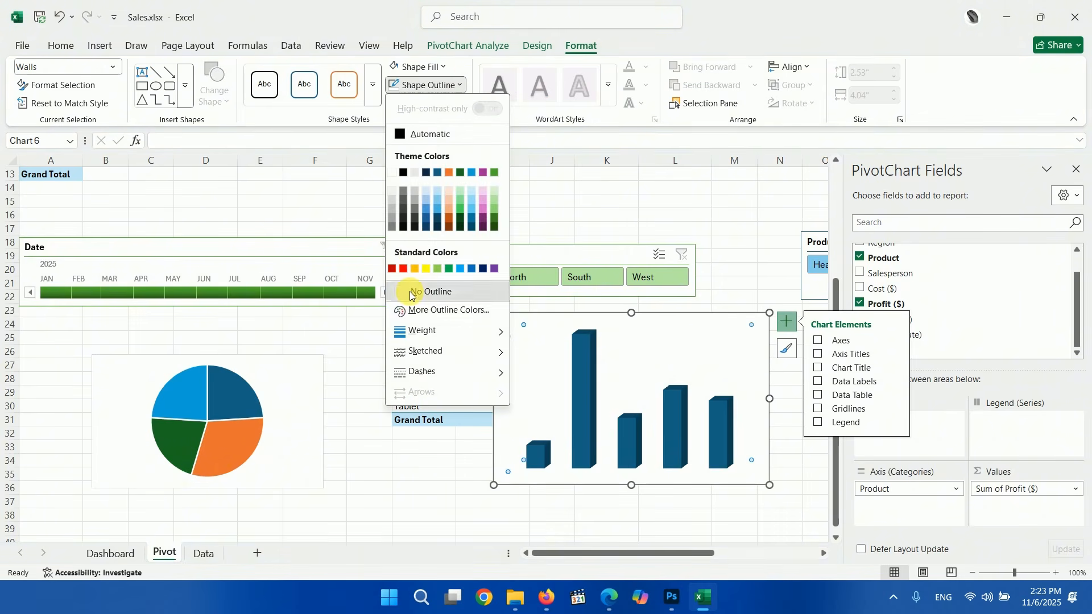
click(560, 329)
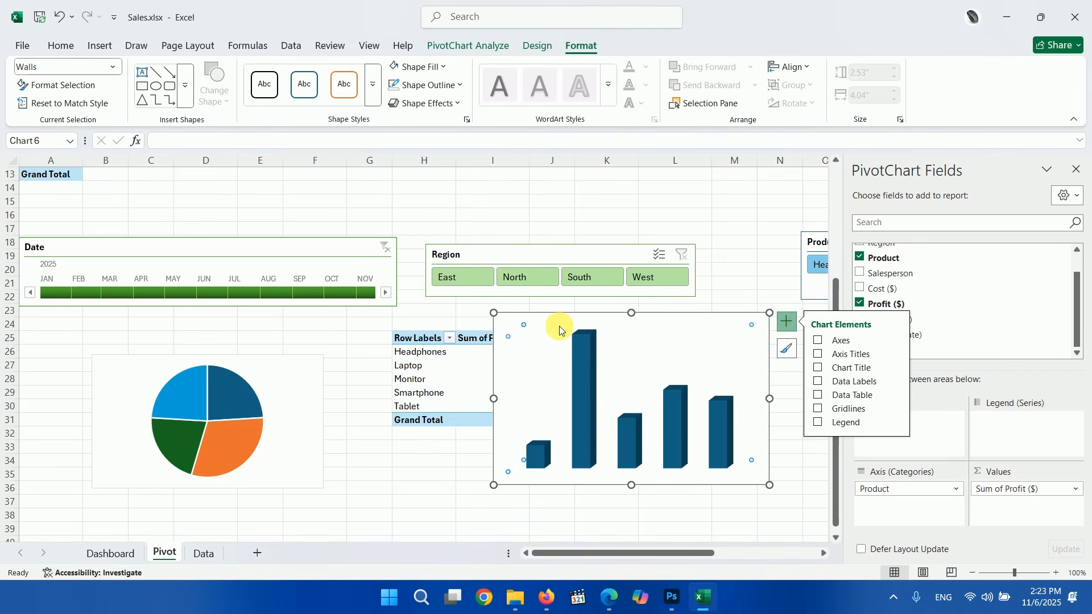
Step: Recolor the column chart with the fourth Colorful palette, the one starting with green
click(534, 47)
click(134, 101)
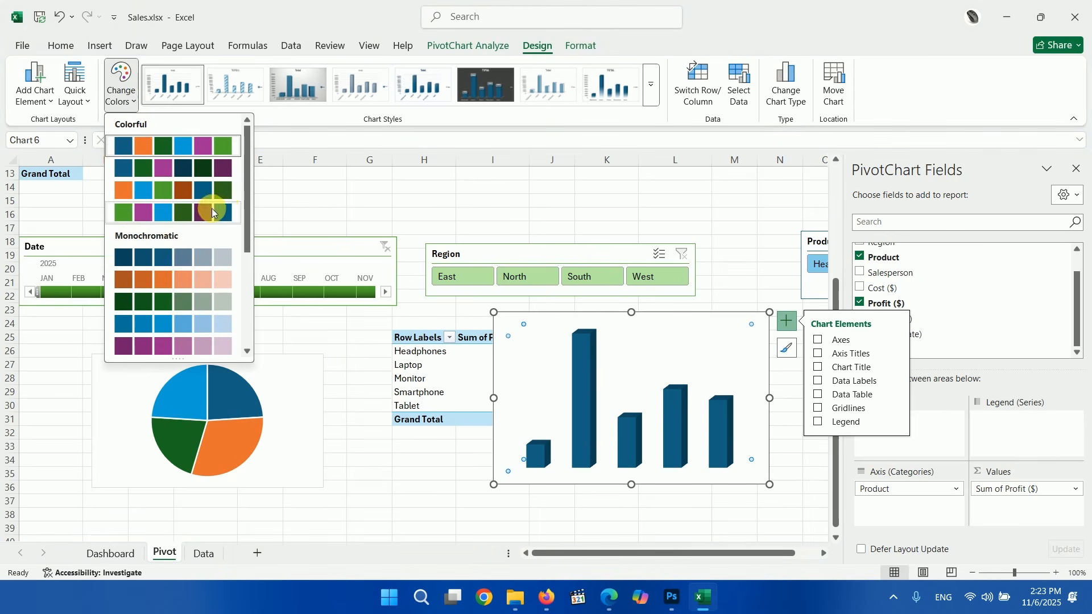
click(131, 215)
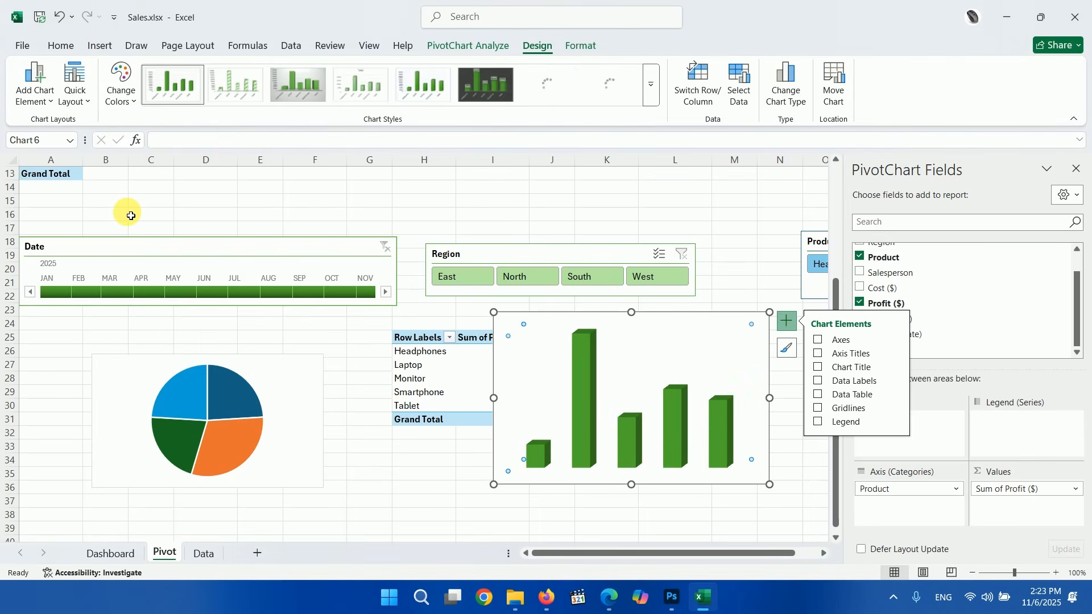
Step: Copy the product column chart onto the Dashboard sheet and fit it inside the empty white panel at about 2.04 by 3.38 inches
click(722, 352)
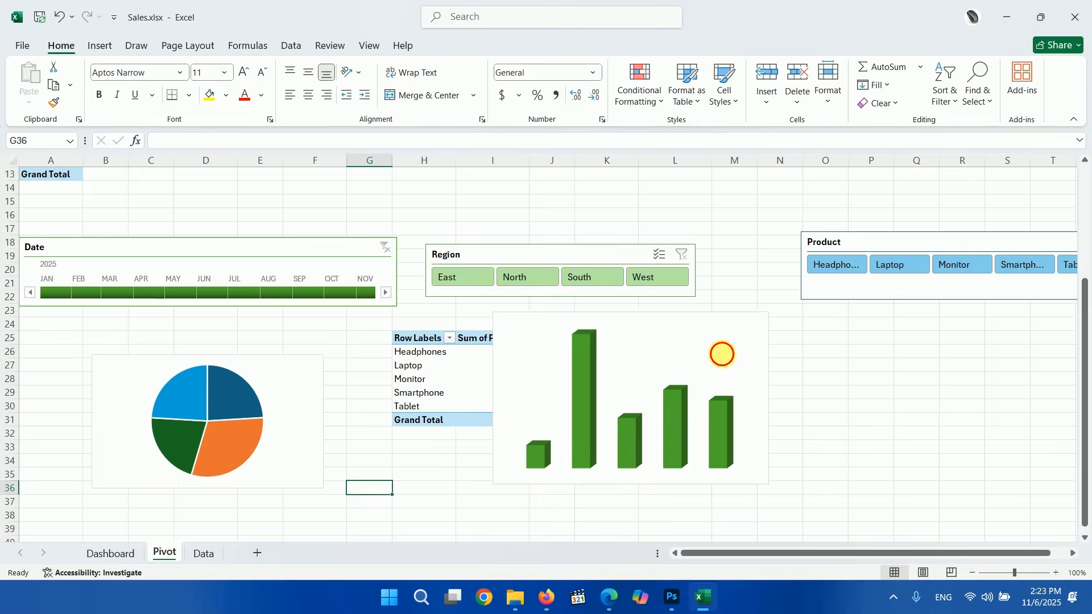
click(110, 552)
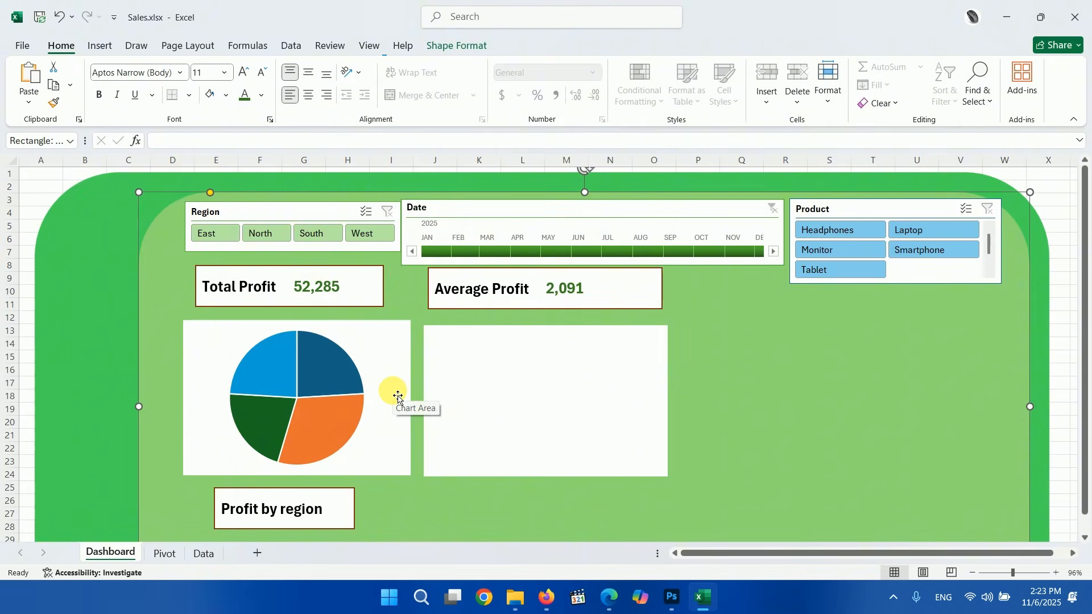
key(ctrl+v)
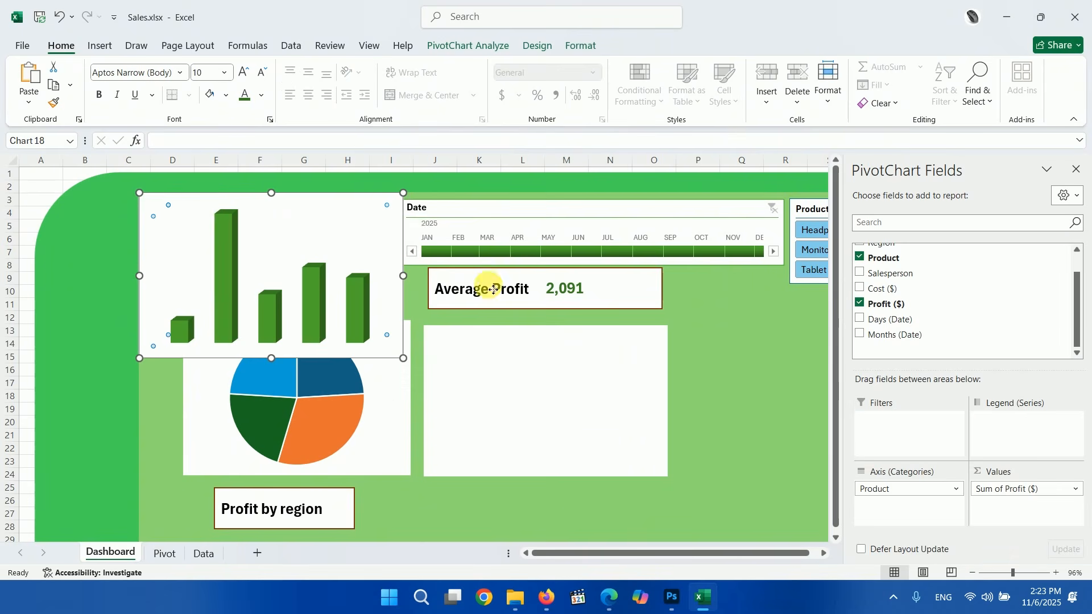
drag(273, 199, 543, 320)
mouse_move(673, 315)
mouse_down()
mouse_move(631, 346)
mouse_move(602, 345)
mouse_up()
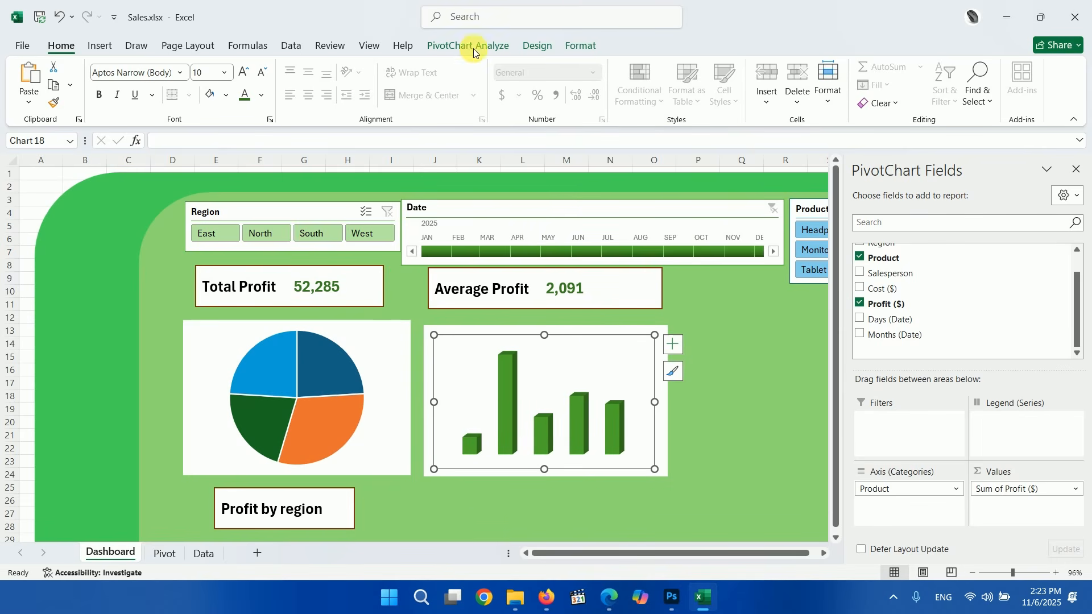
Step: Remove the outline from the column chart on the Dashboard sheet
click(575, 49)
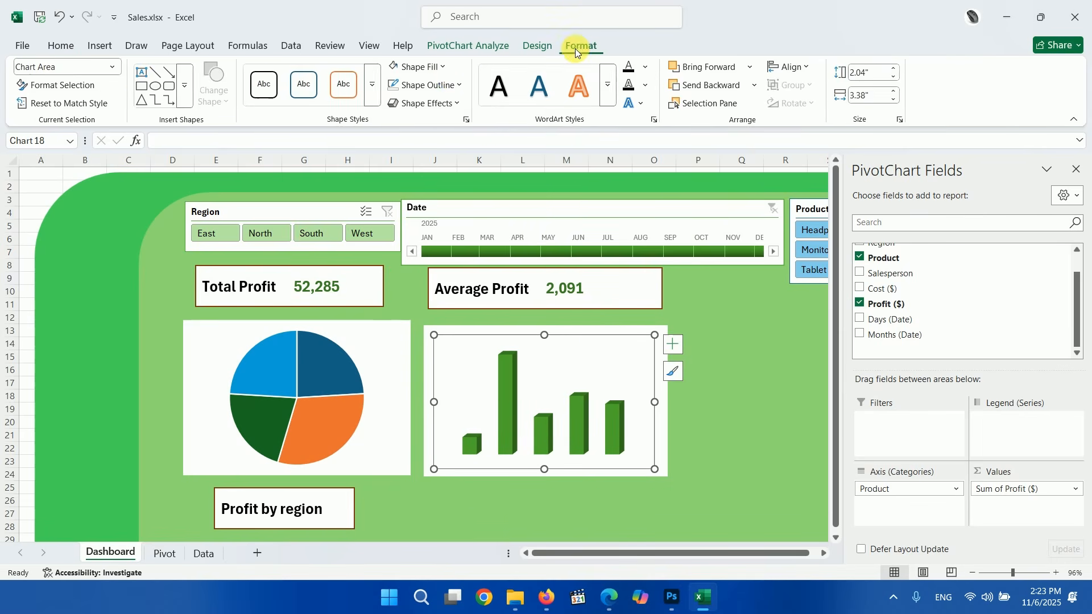
click(449, 86)
click(415, 290)
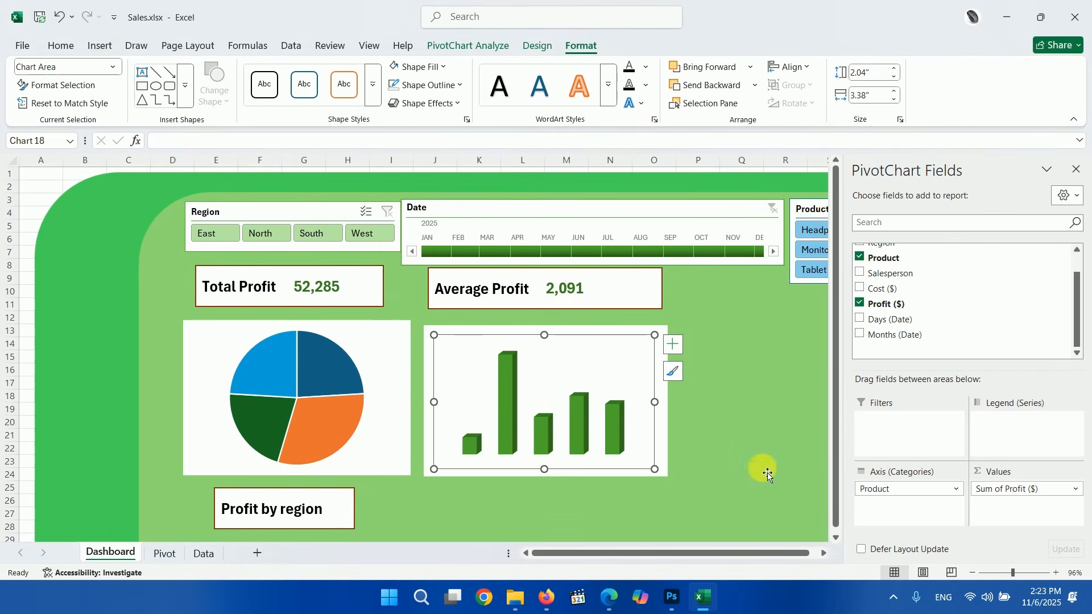
click(764, 473)
Step: Duplicate the "Profit by region" label below the column chart, change its text to "Profit by item" and narrow it to fit the text
click(340, 508)
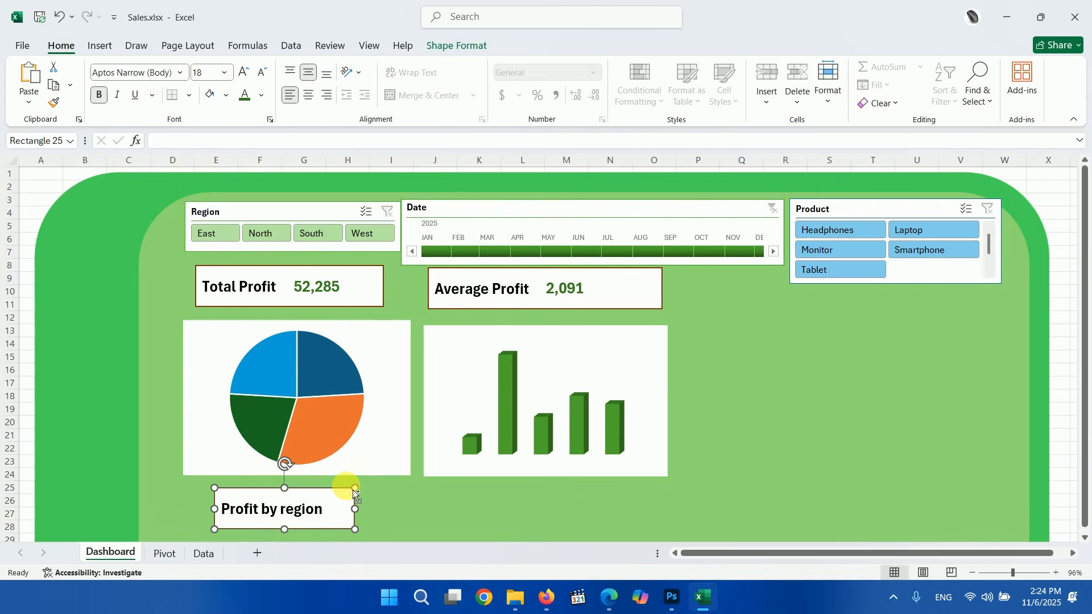
drag(349, 514, 586, 508)
double_click(583, 511)
click(579, 519)
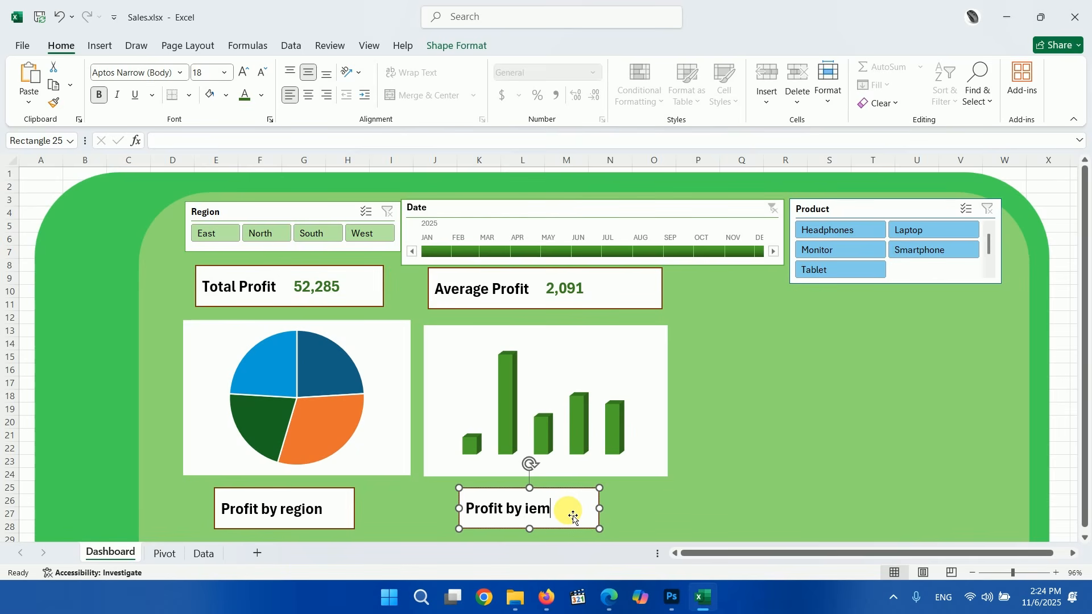
click(767, 494)
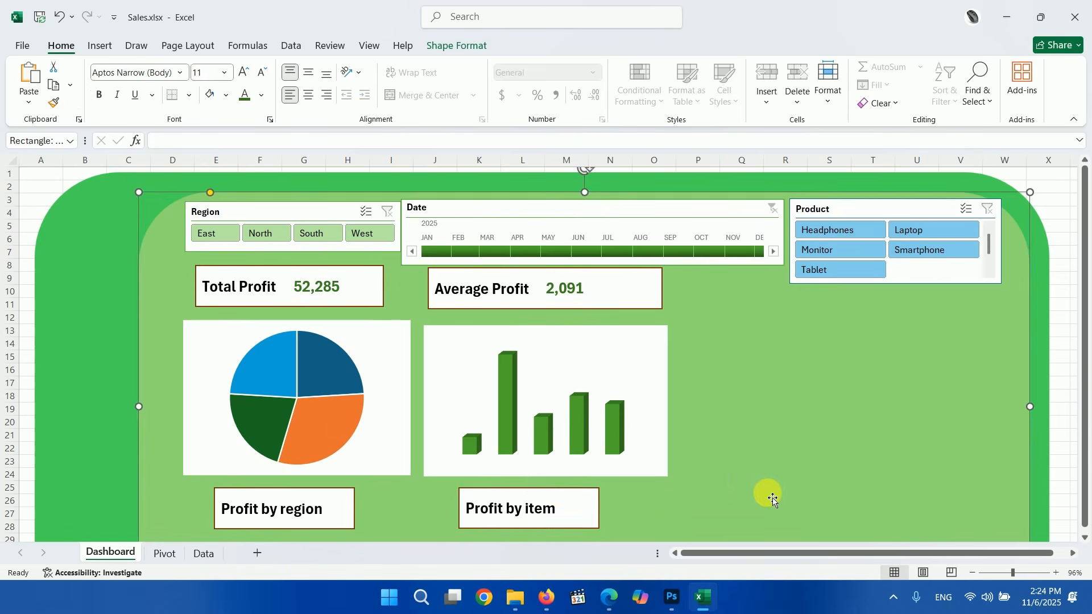
click(597, 507)
mouse_move(598, 507)
mouse_down()
mouse_move(571, 515)
mouse_move(578, 500)
mouse_up()
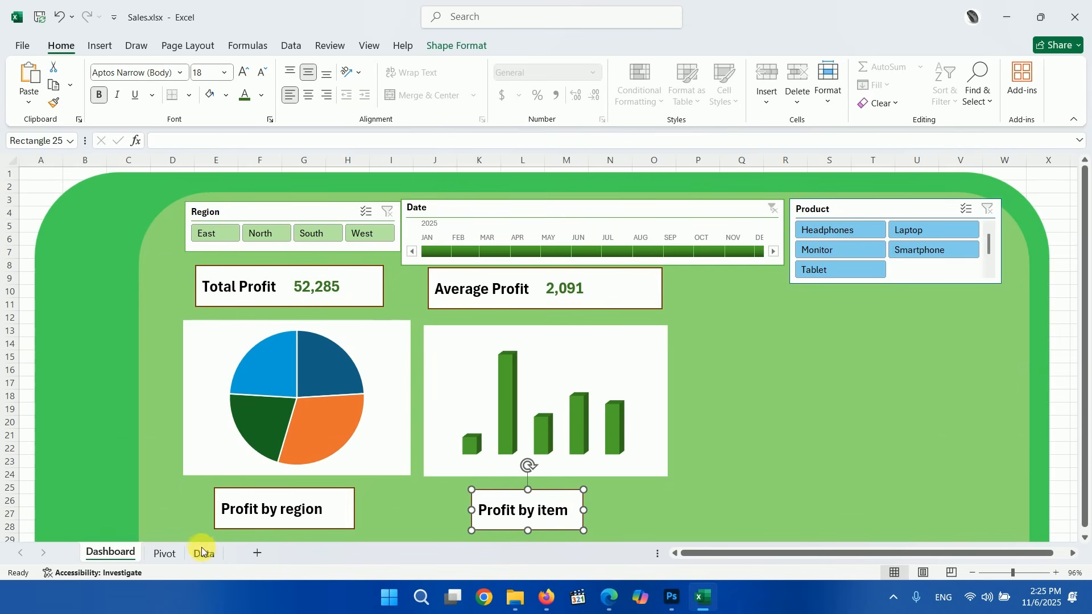
Step: Copy the date pivot table on the Pivot sheet to cell F40 and add the Profit ($) field to the copy
click(165, 552)
scroll(512, 370, up, 4)
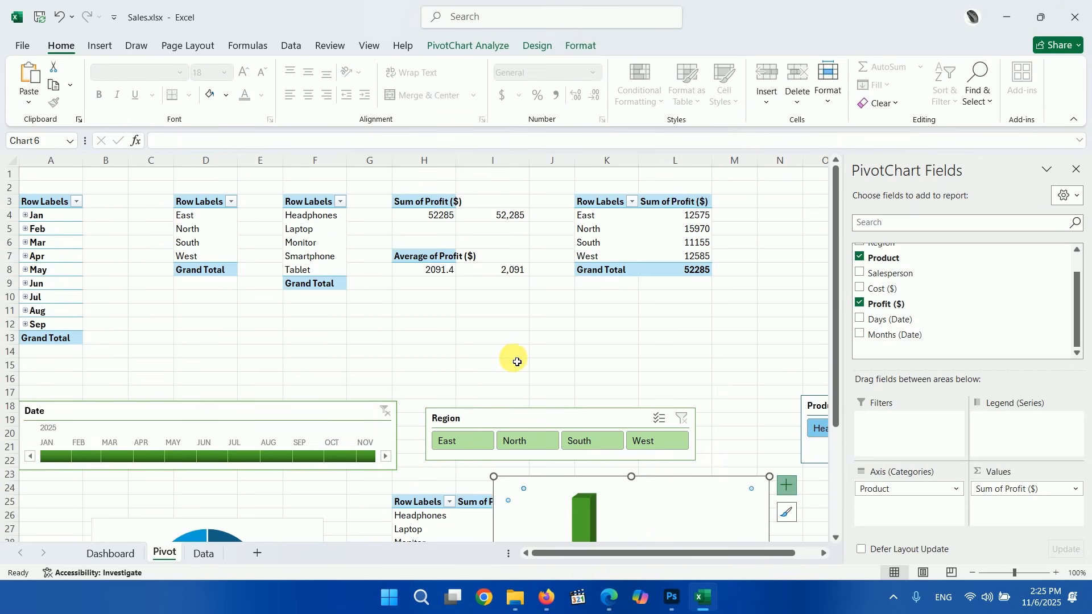
drag(45, 203, 57, 340)
key(ctrl+c)
scroll(353, 327, down, 10)
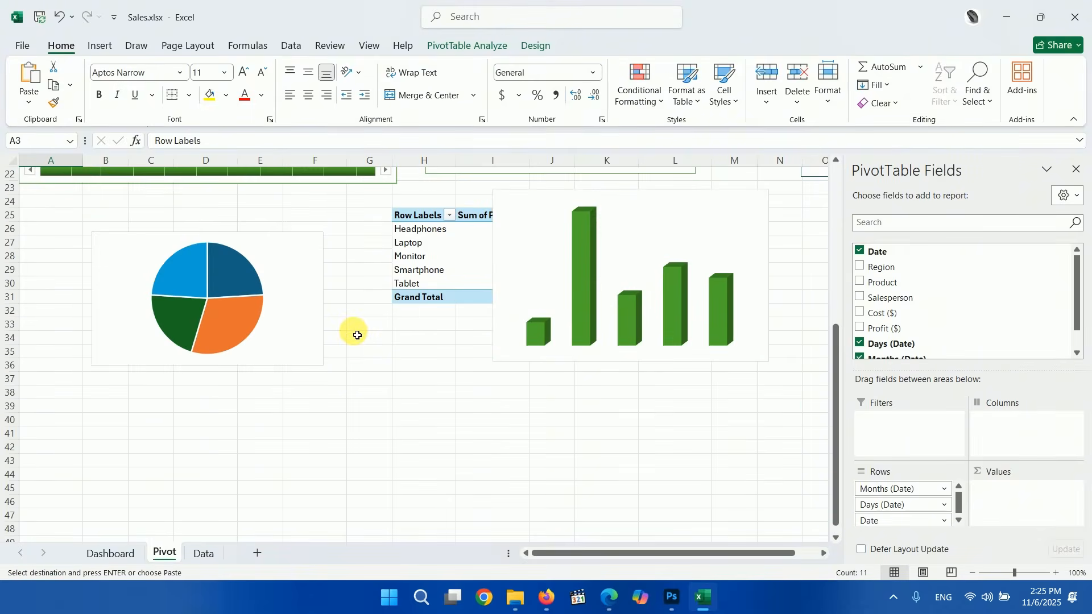
click(344, 297)
key(ctrl+v)
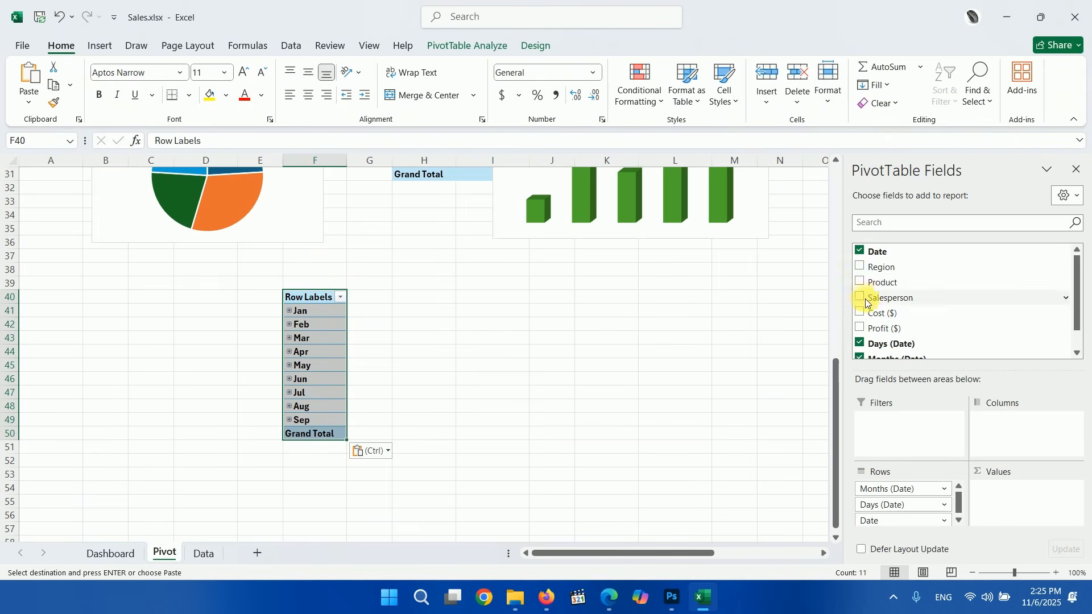
click(860, 327)
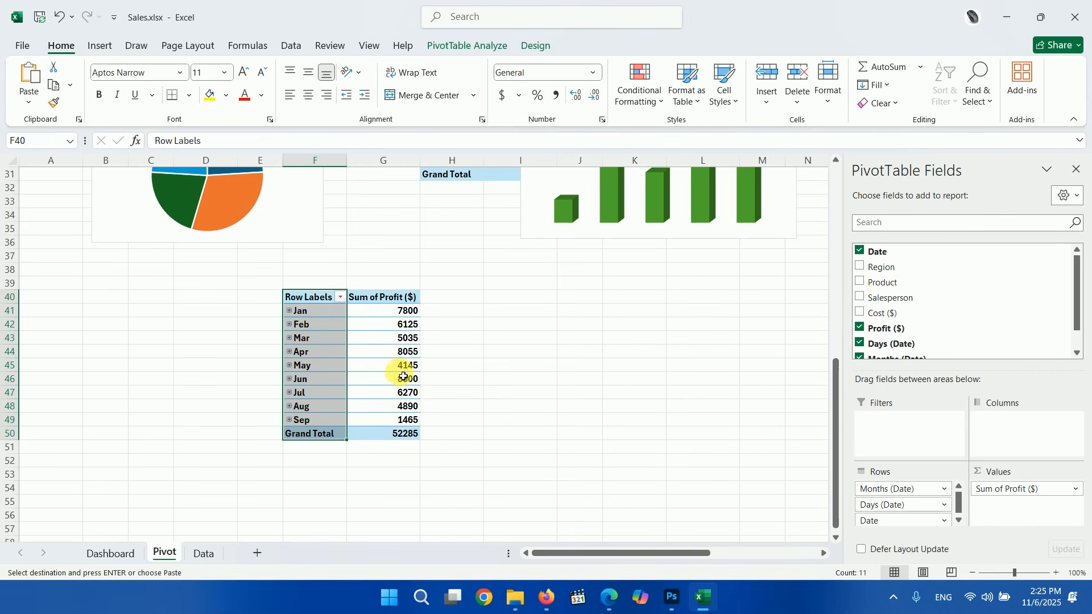
Step: Insert a Line PivotChart from the monthly profit pivot table and move it beside the table
click(378, 352)
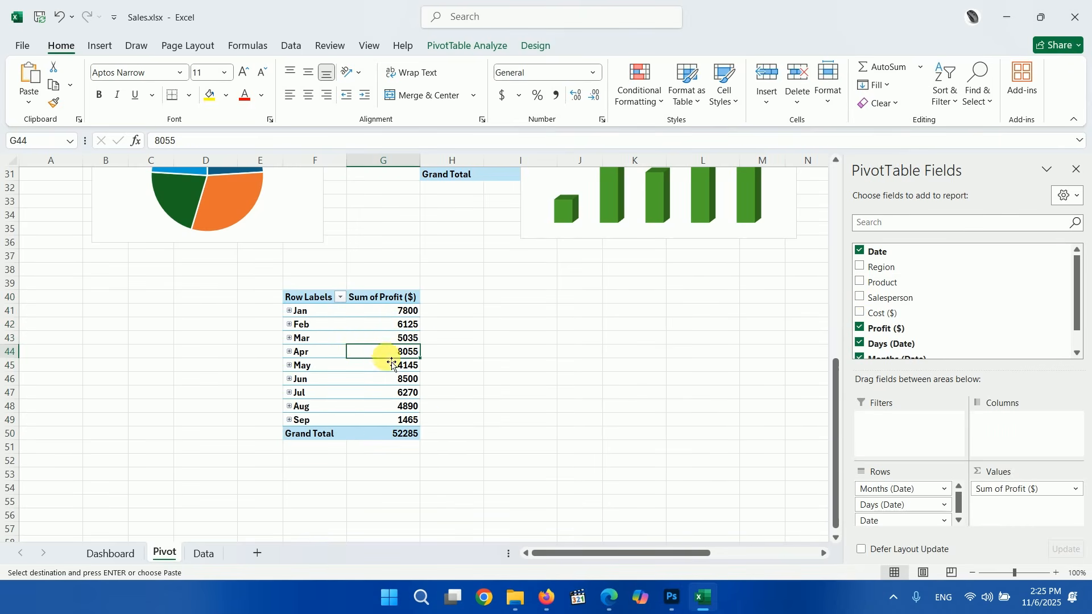
click(465, 46)
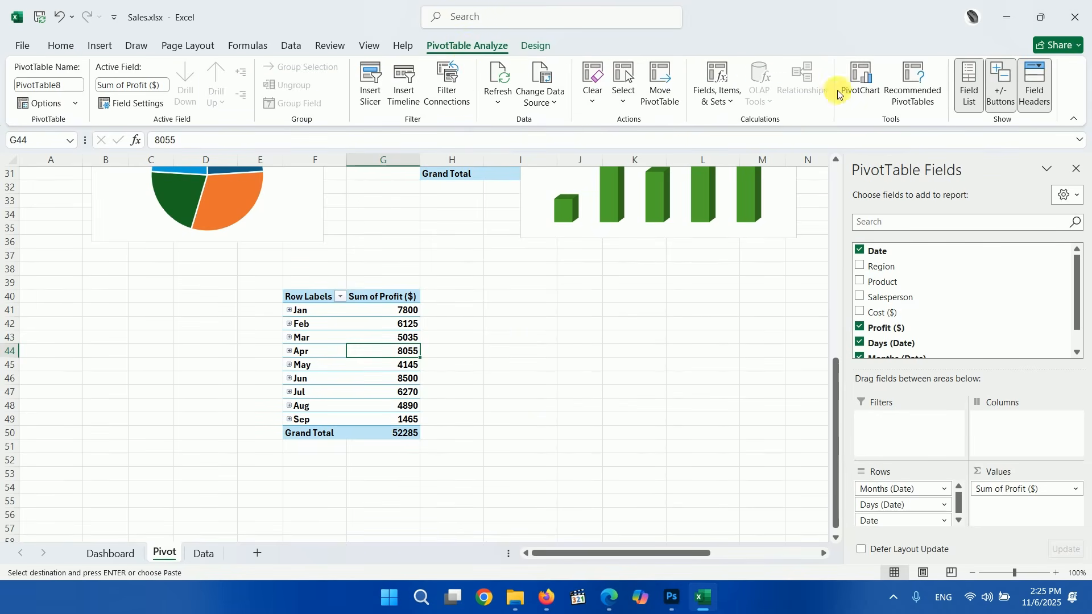
click(853, 84)
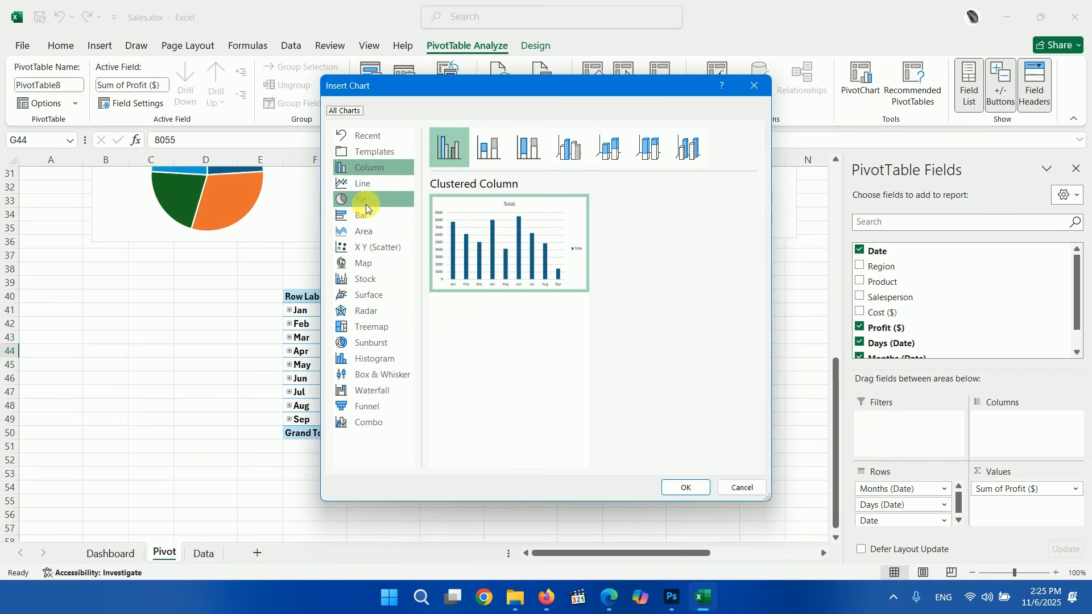
click(368, 185)
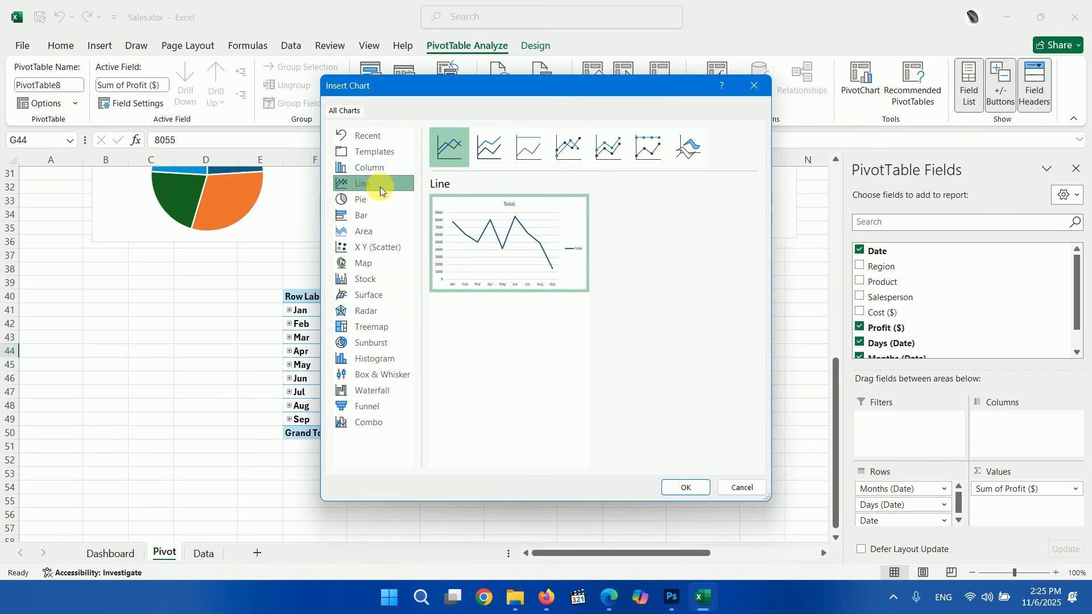
click(685, 487)
drag(540, 287, 703, 292)
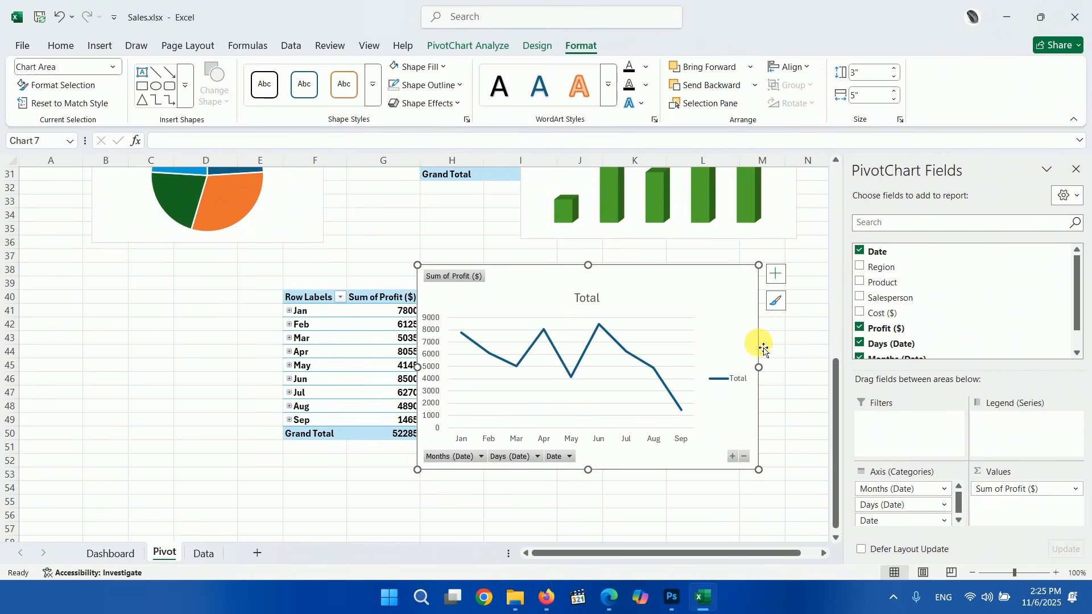
Step: Remove the line chart's title, axes, gridlines and legend, and hide all of its field buttons
click(776, 273)
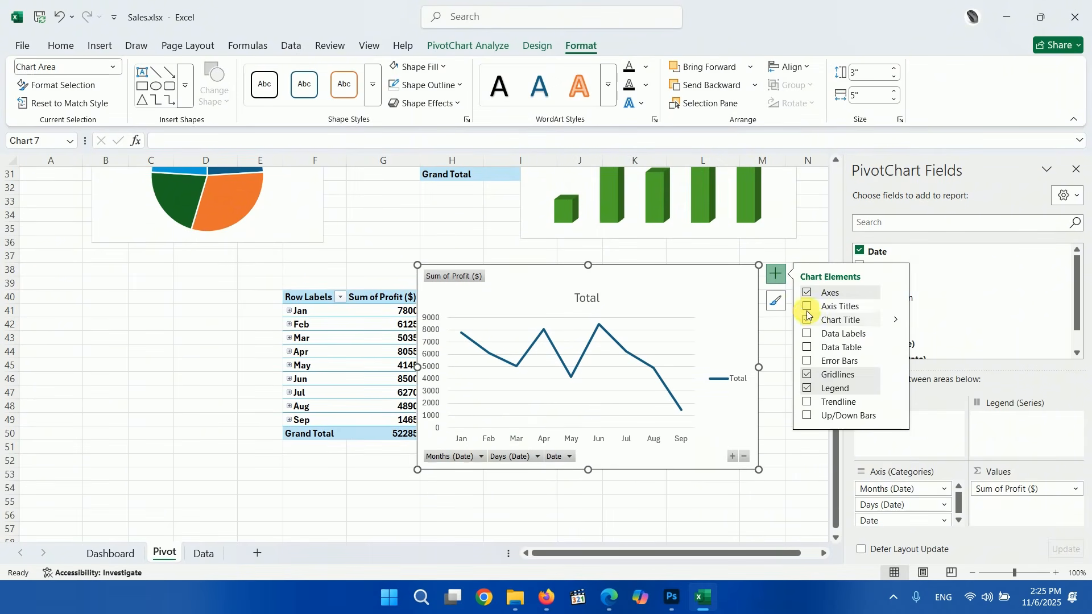
click(807, 320)
click(806, 292)
click(807, 374)
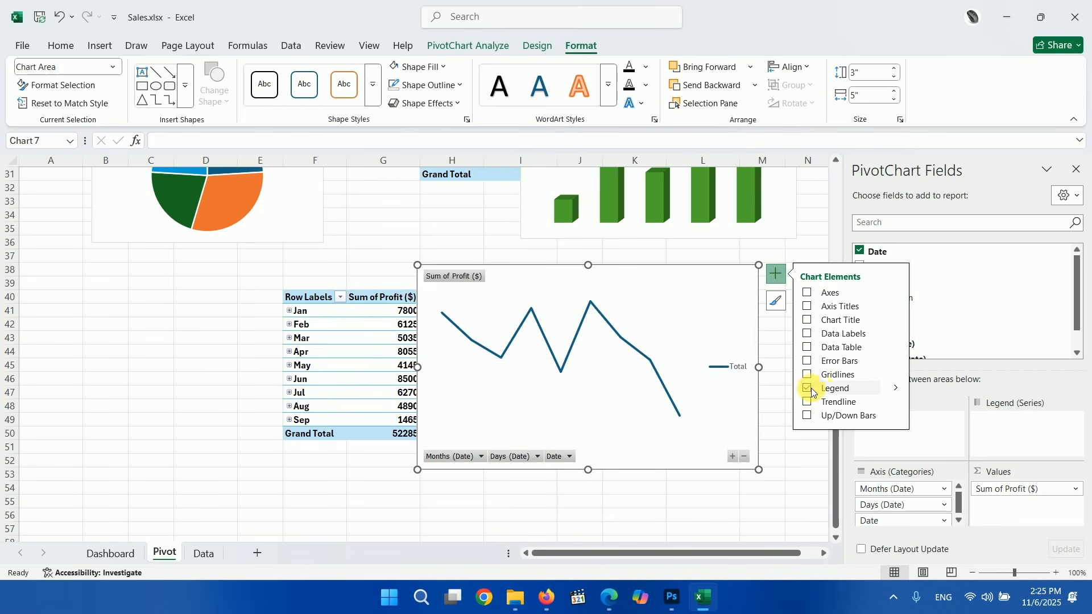
click(807, 389)
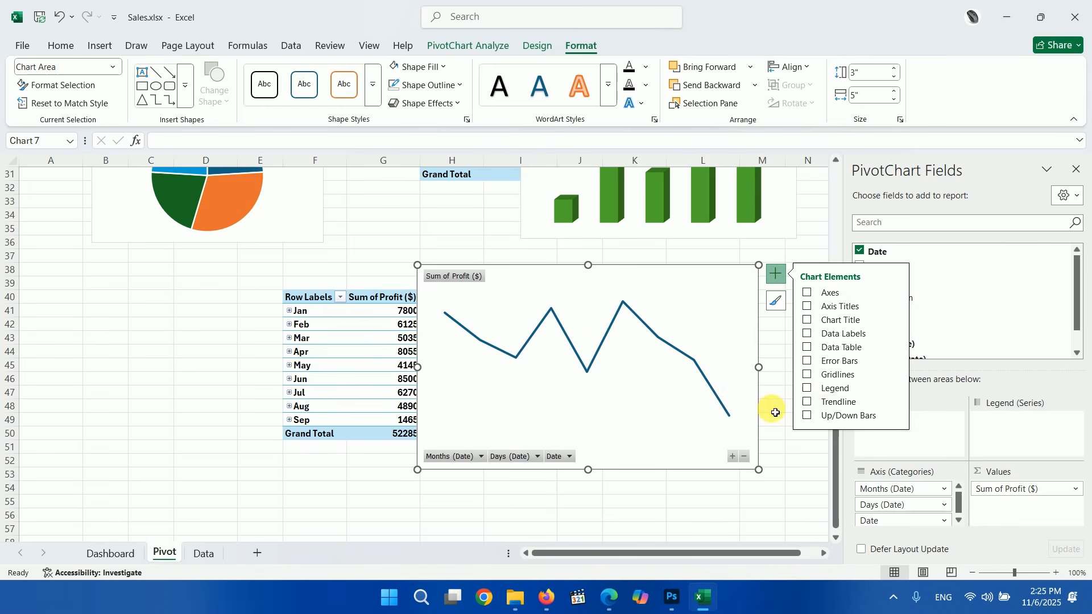
right_click(462, 458)
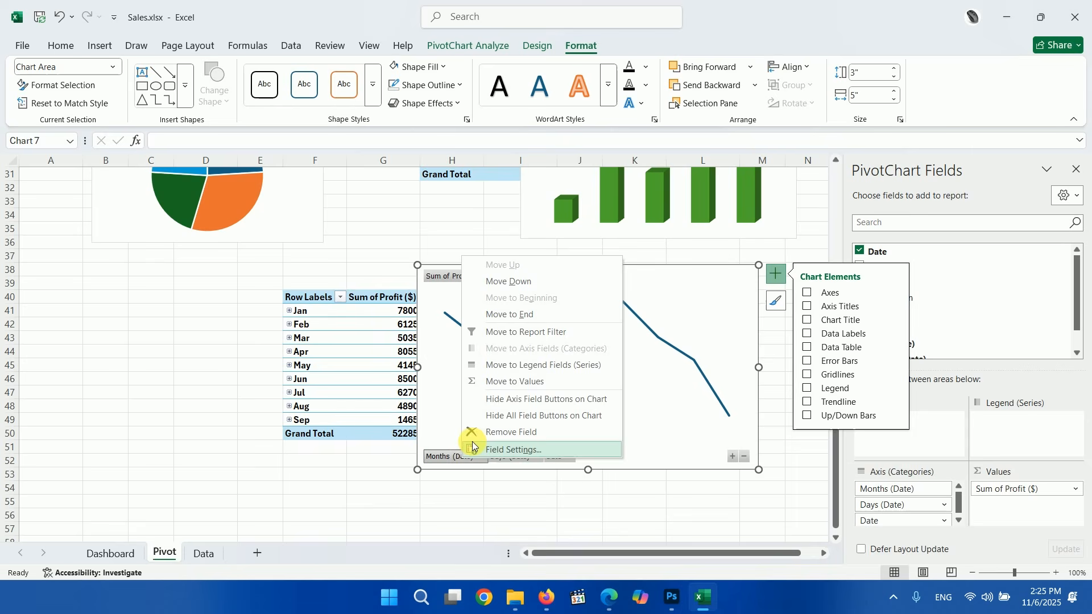
click(501, 414)
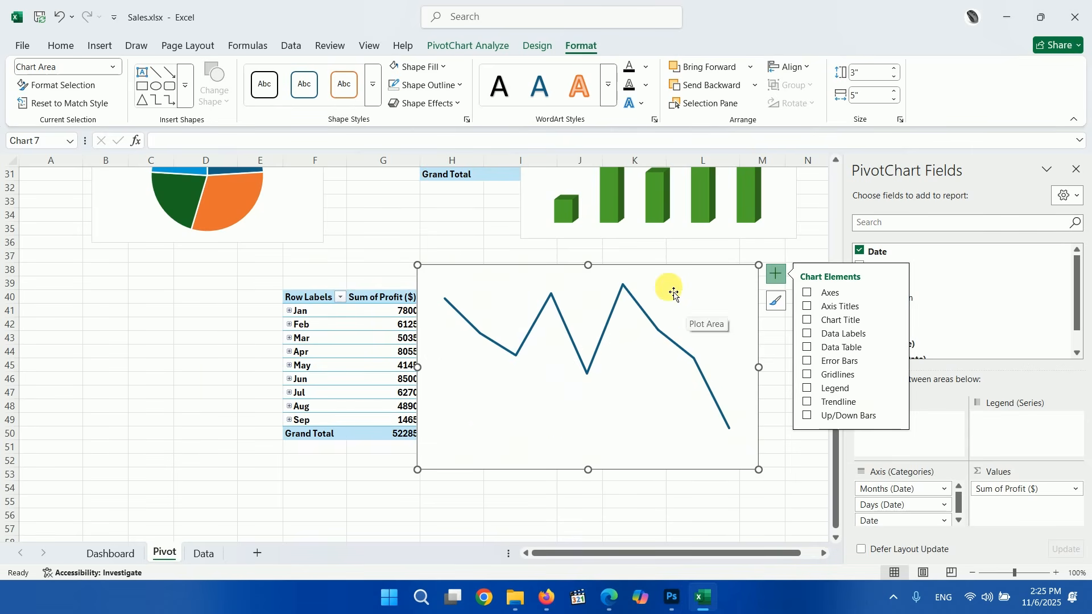
Step: Remove the outline from the monthly profit line chart
click(442, 85)
click(398, 291)
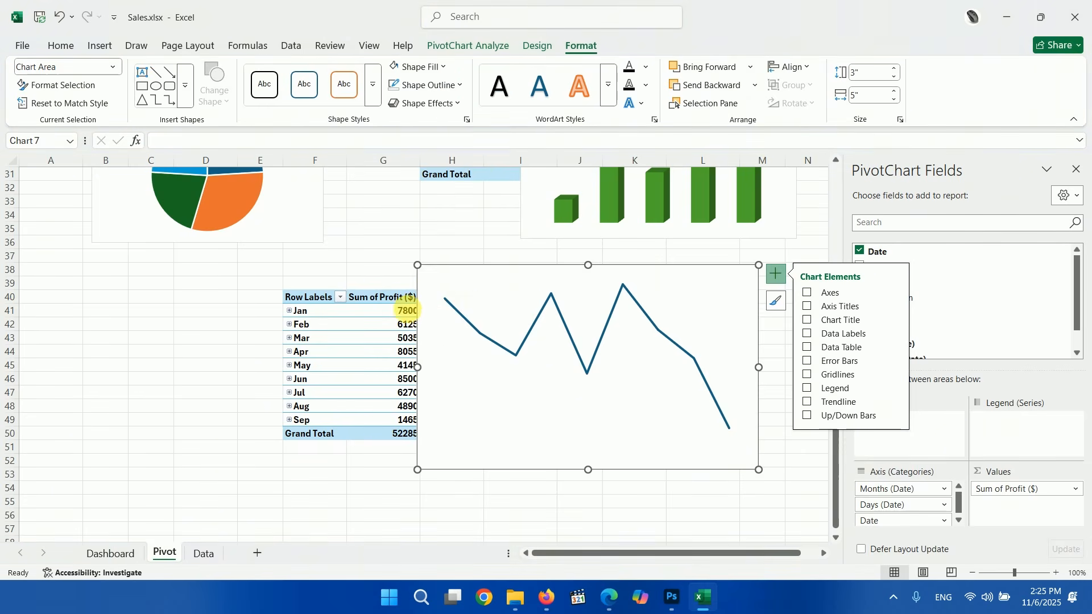
key(Escape)
Step: Paste a copy of the monthly profit line chart onto the Dashboard sheet
click(479, 310)
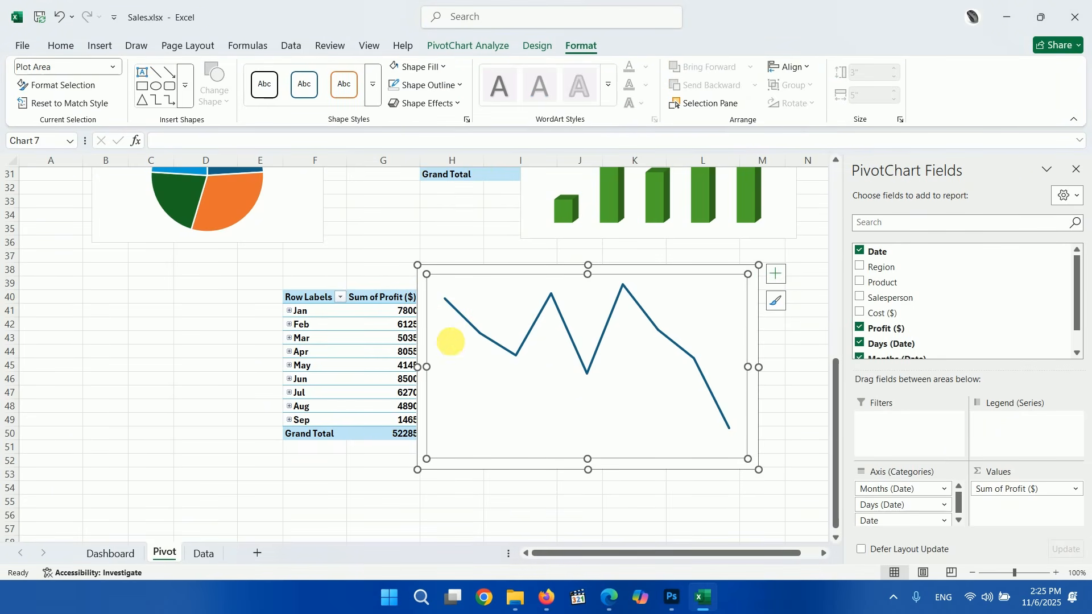
click(203, 553)
click(112, 552)
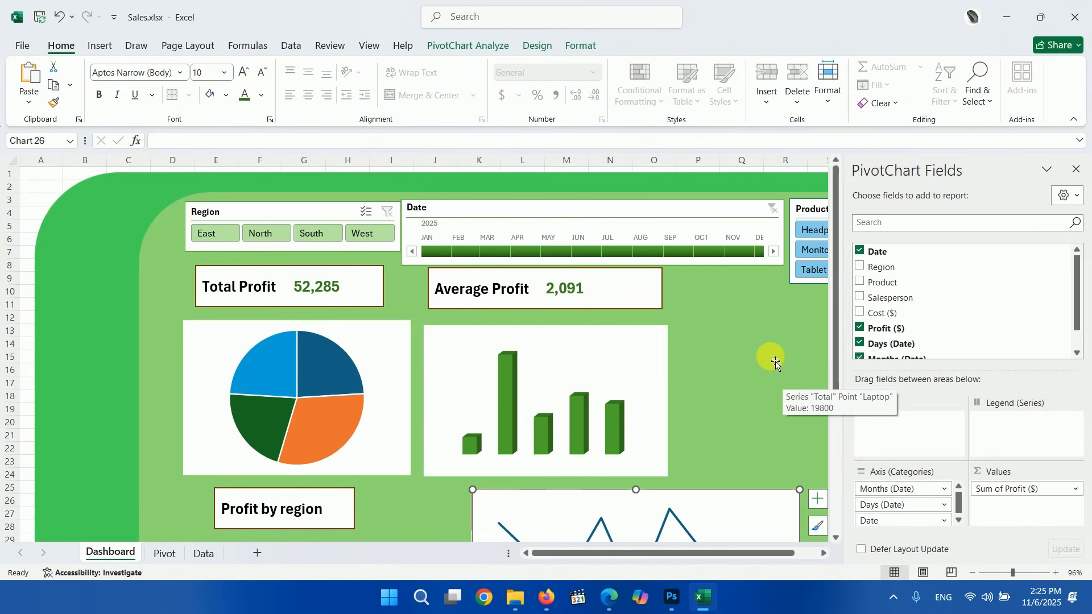
click(788, 479)
key(Tab)
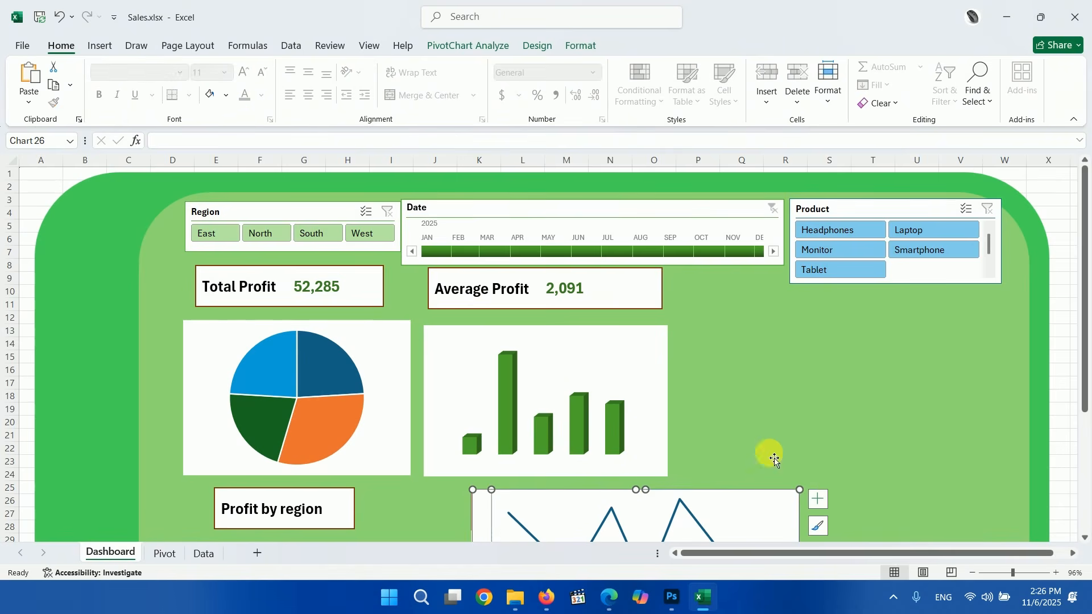
click(870, 429)
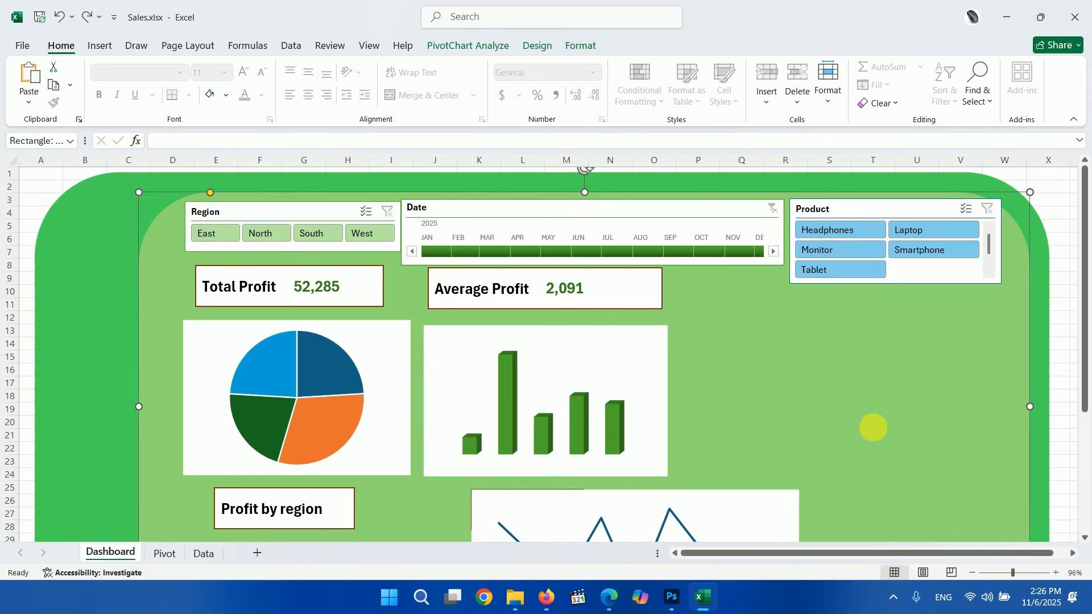
Step: Move the line chart beside the column chart on the Dashboard sheet and shrink it to match the neighbouring panel's height
drag(765, 492, 997, 319)
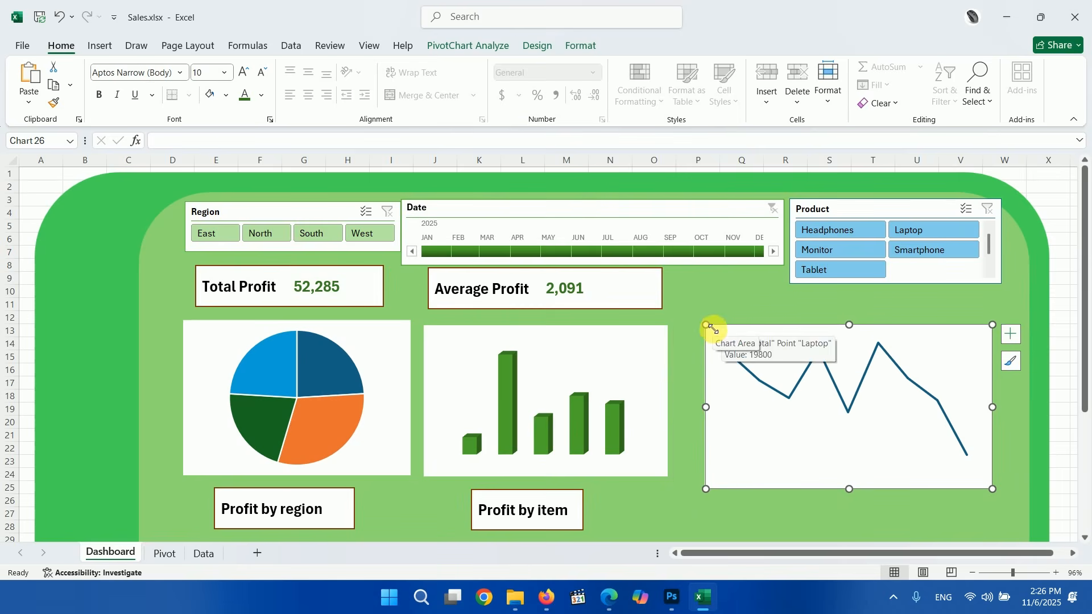
mouse_move(706, 325)
mouse_down()
mouse_move(734, 340)
mouse_move(721, 331)
mouse_up()
click(955, 317)
click(943, 325)
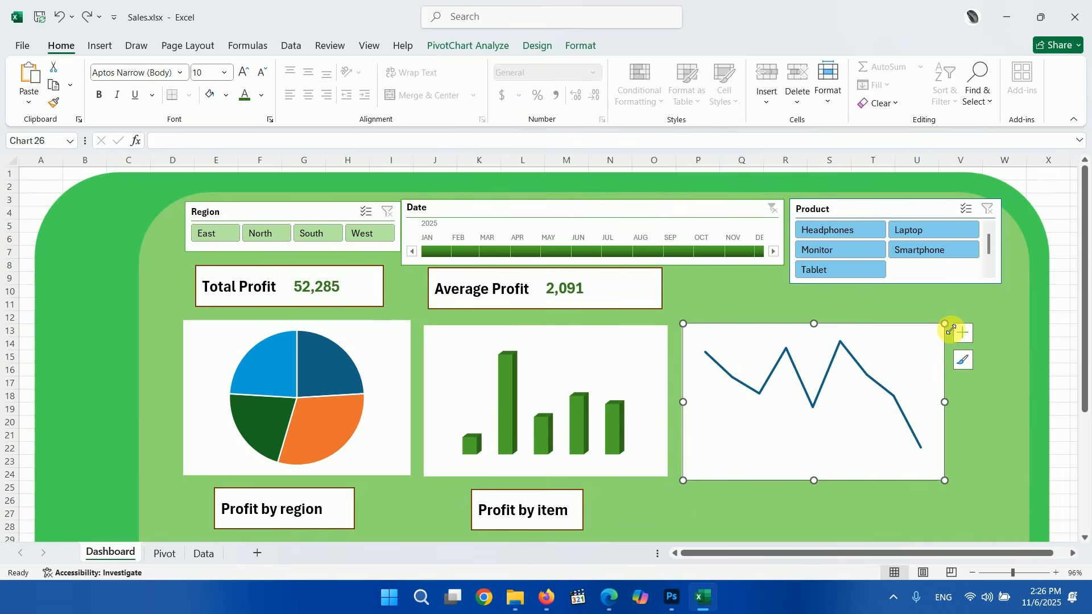
mouse_move(944, 324)
mouse_down()
mouse_move(935, 341)
mouse_move(942, 325)
mouse_up()
Step: Duplicate the "Profit by item" label below the line chart and change its text to "Profit by Month"
click(581, 508)
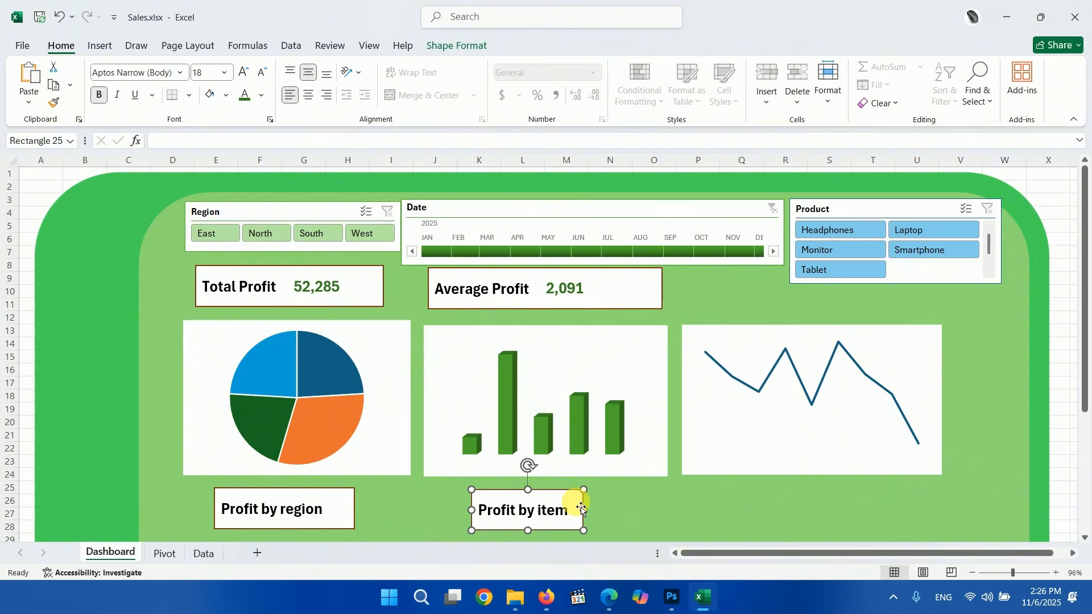
key(ctrl+d)
drag(581, 507, 835, 495)
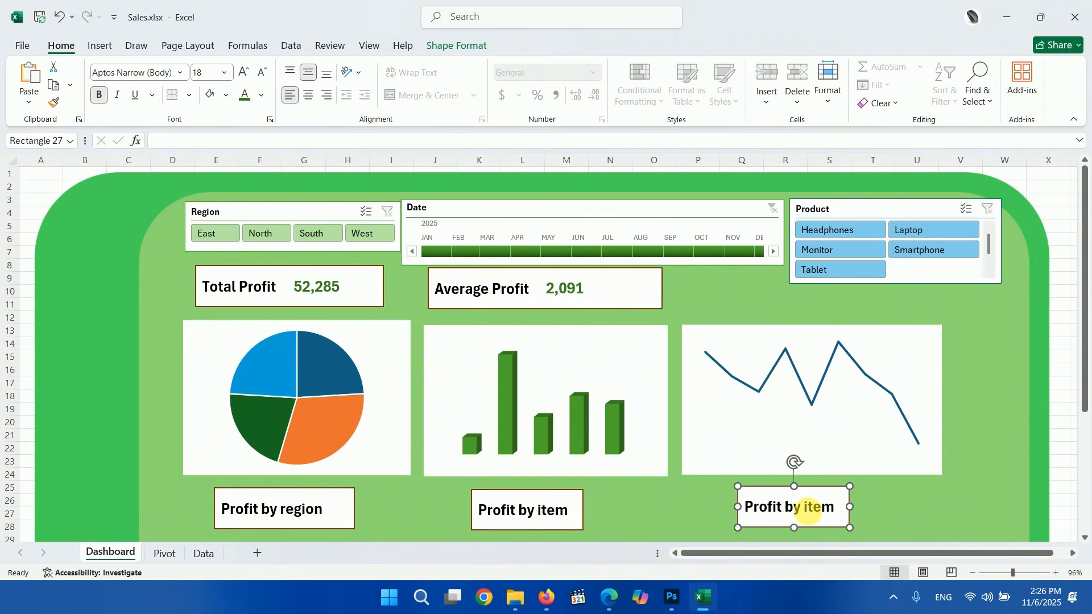
double_click(813, 511)
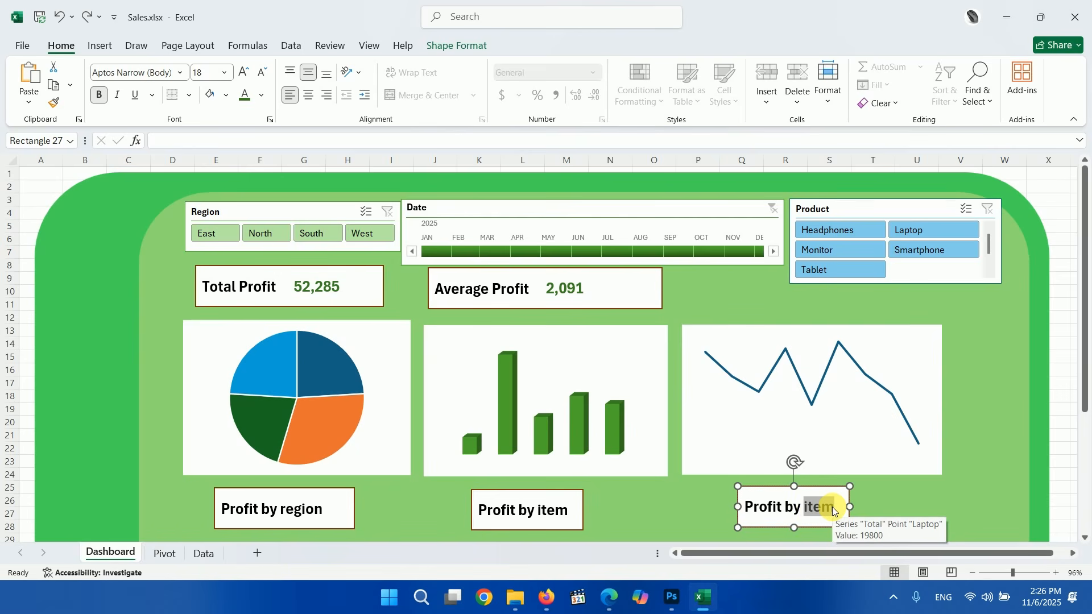
text(Month)
click(190, 361)
click(82, 396)
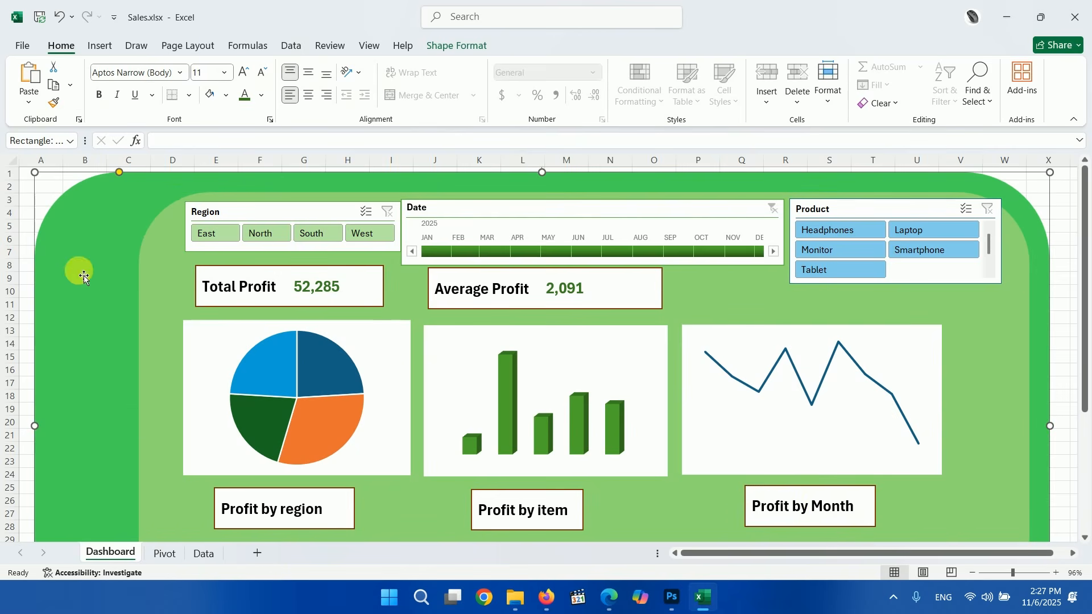
Step: Narrow the Product slicer and position it right beside the Date timeline
click(912, 208)
drag(1005, 200, 963, 208)
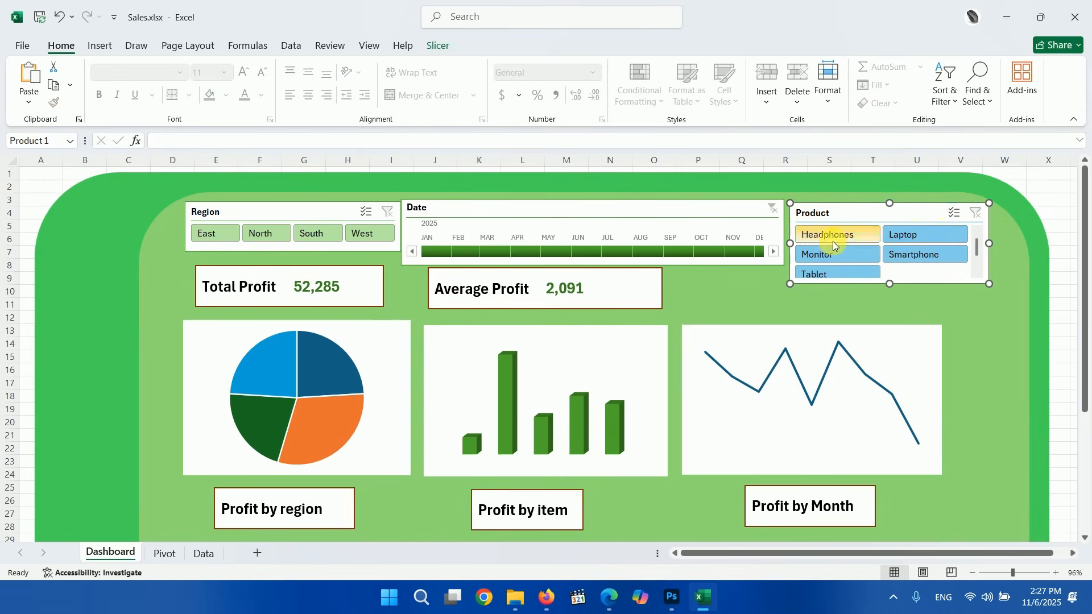
click(73, 316)
Step: Draw a rectangle about 1.41" wide and 0.71" high on the dark green side strip of the dashboard
click(100, 45)
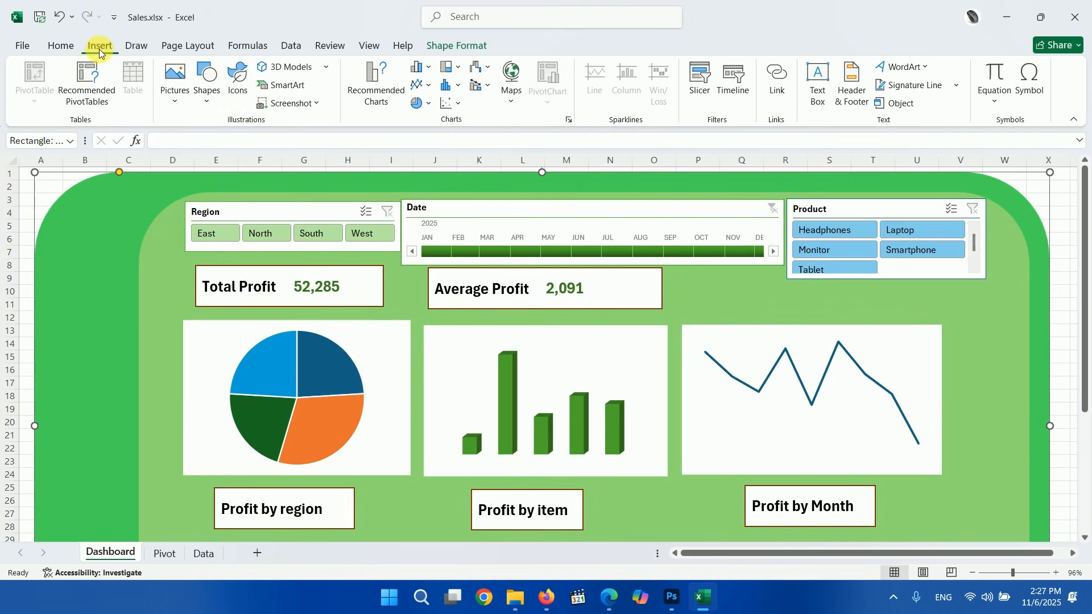
click(203, 104)
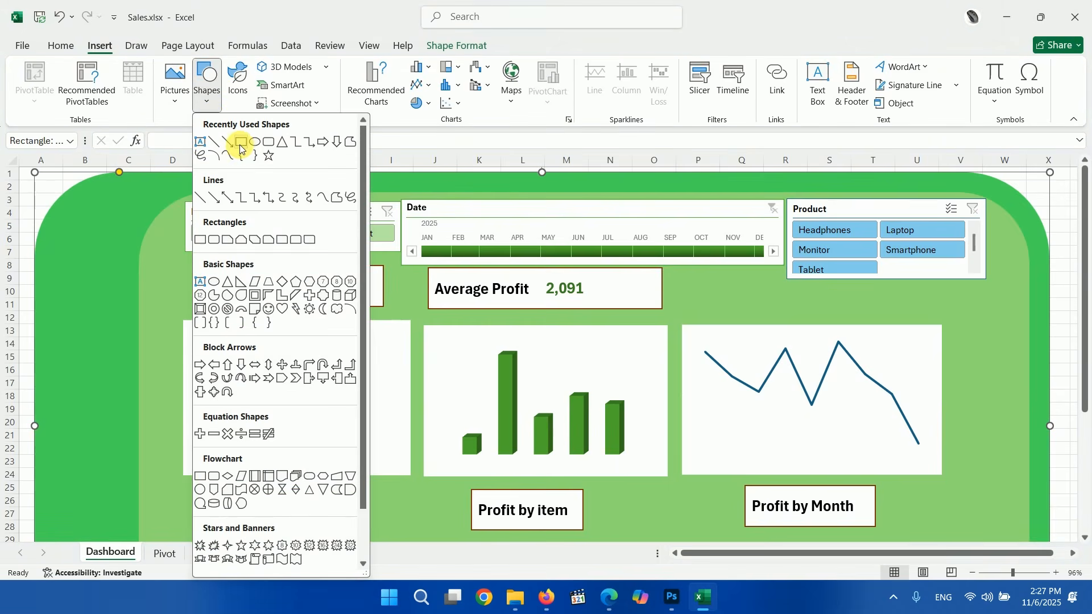
click(240, 147)
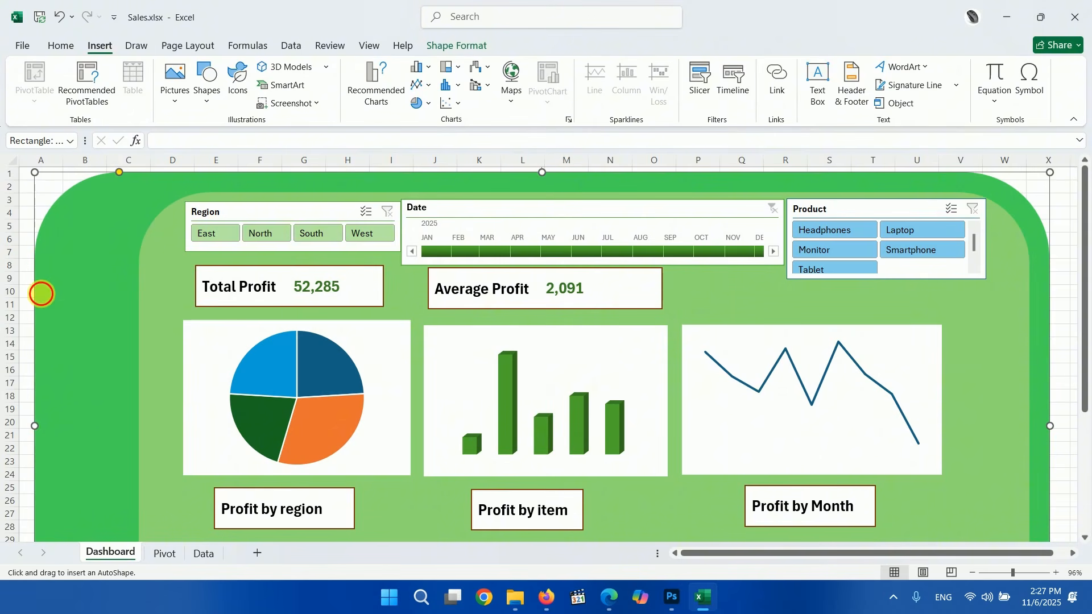
drag(41, 293, 134, 340)
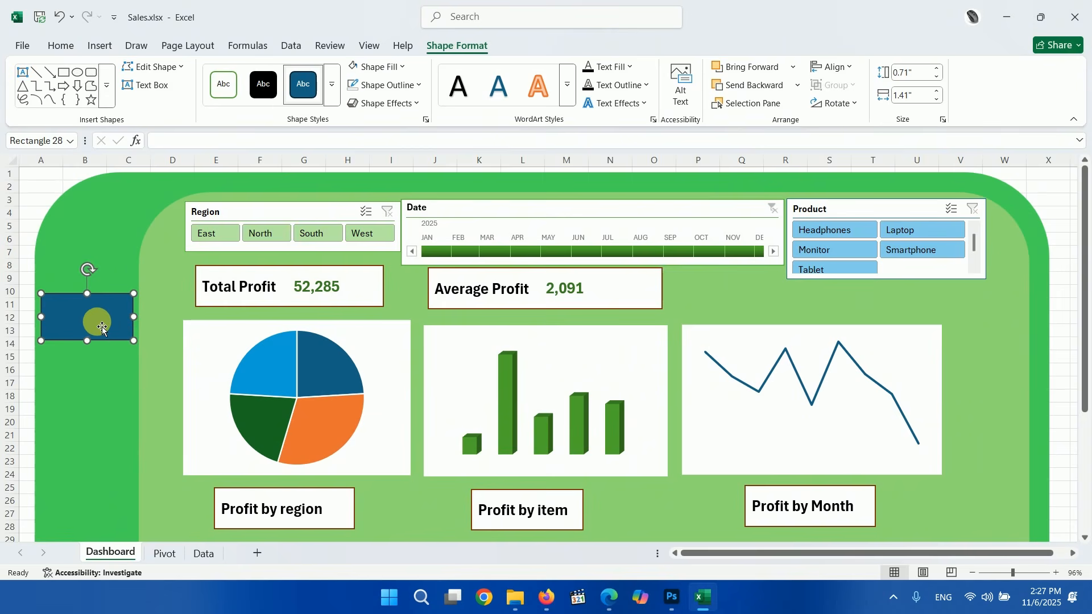
Step: Fill the side strip rectangle with white and give it a dark blue outline
click(403, 68)
click(351, 154)
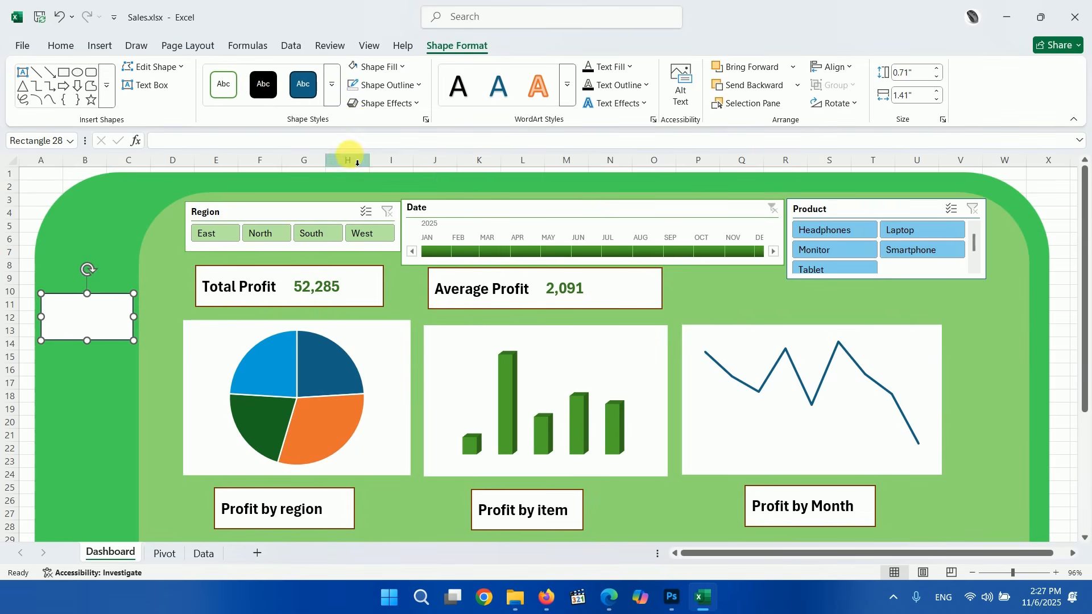
click(415, 88)
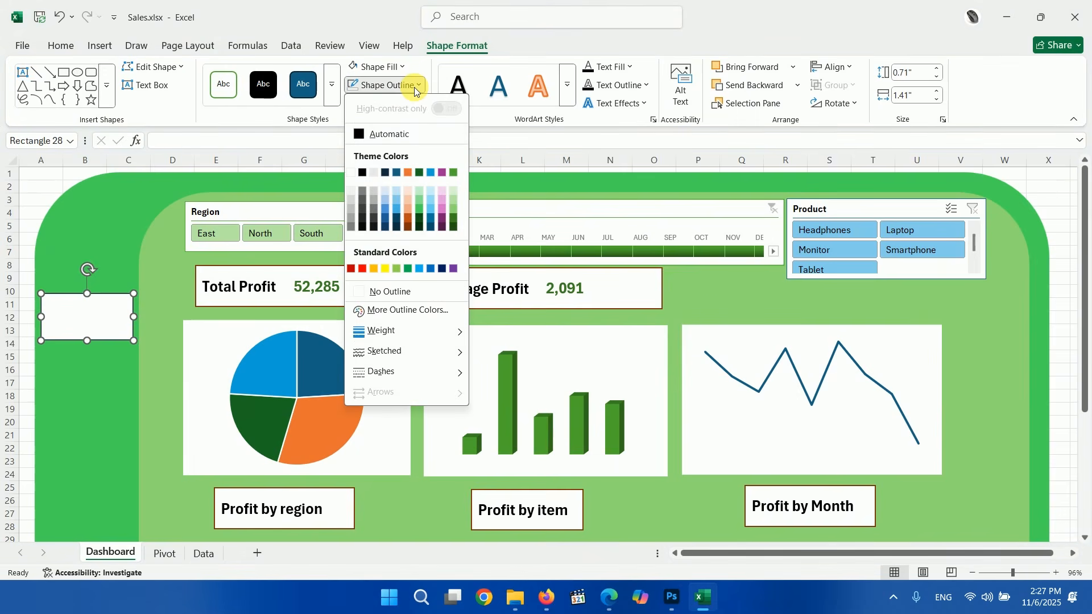
click(438, 269)
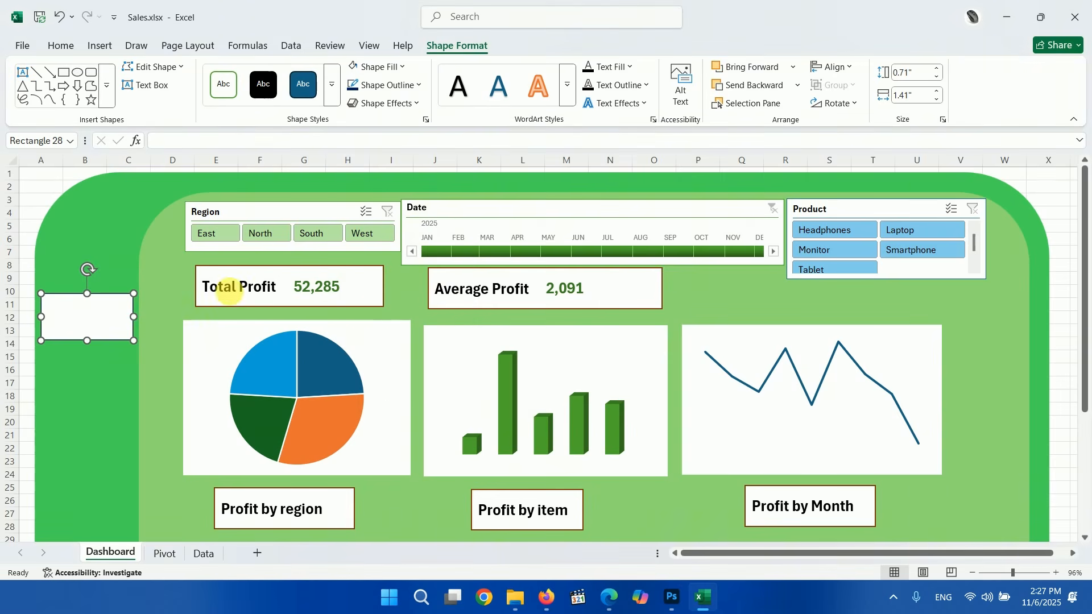
Step: Set the rectangle's font colour to near-black and enter the text "Welcome" in it
click(88, 324)
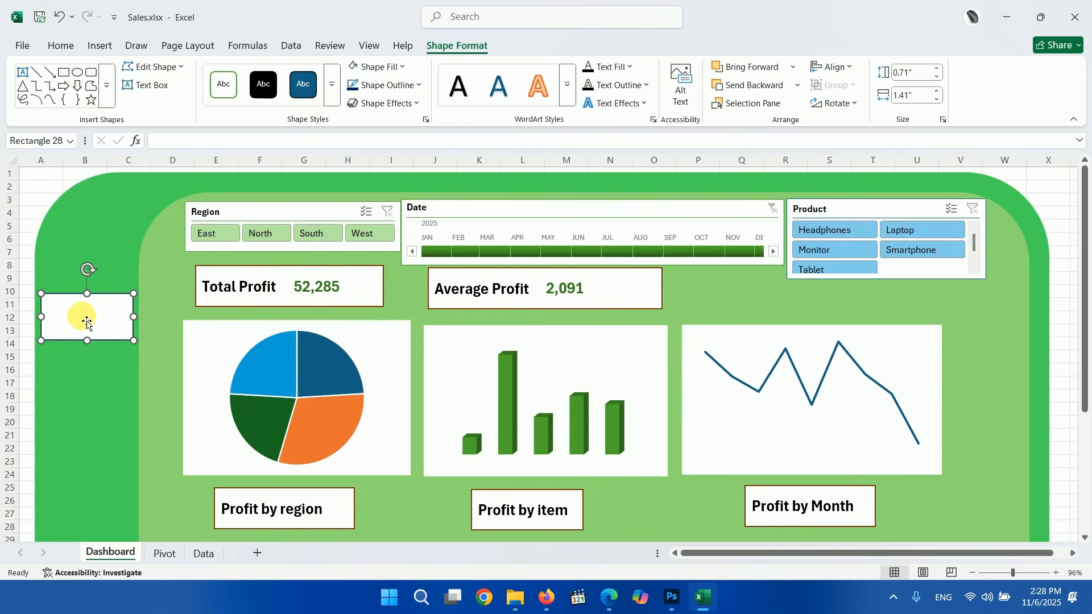
click(77, 46)
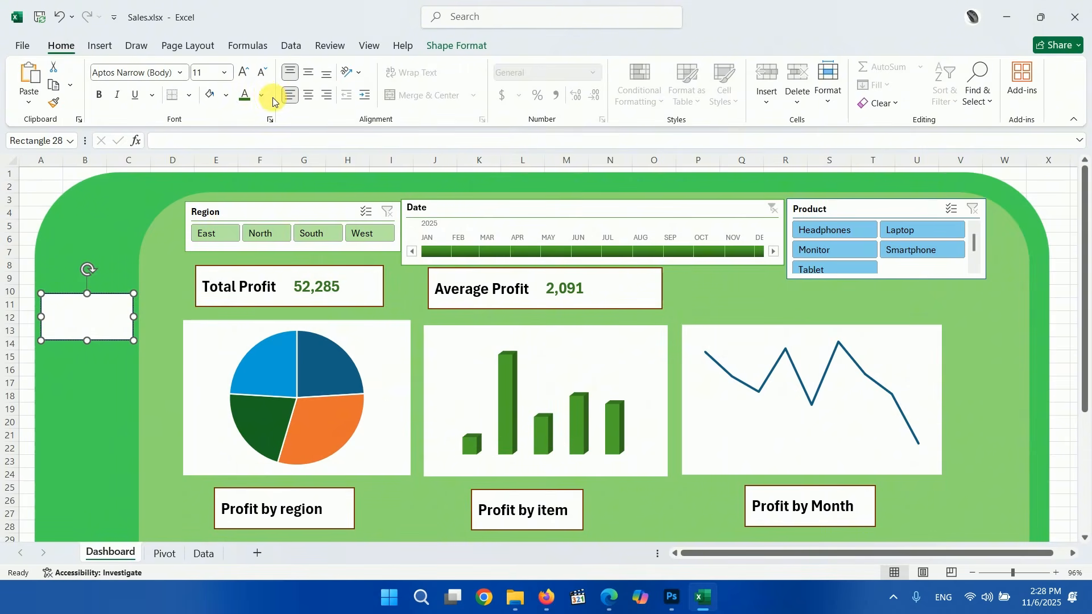
click(262, 96)
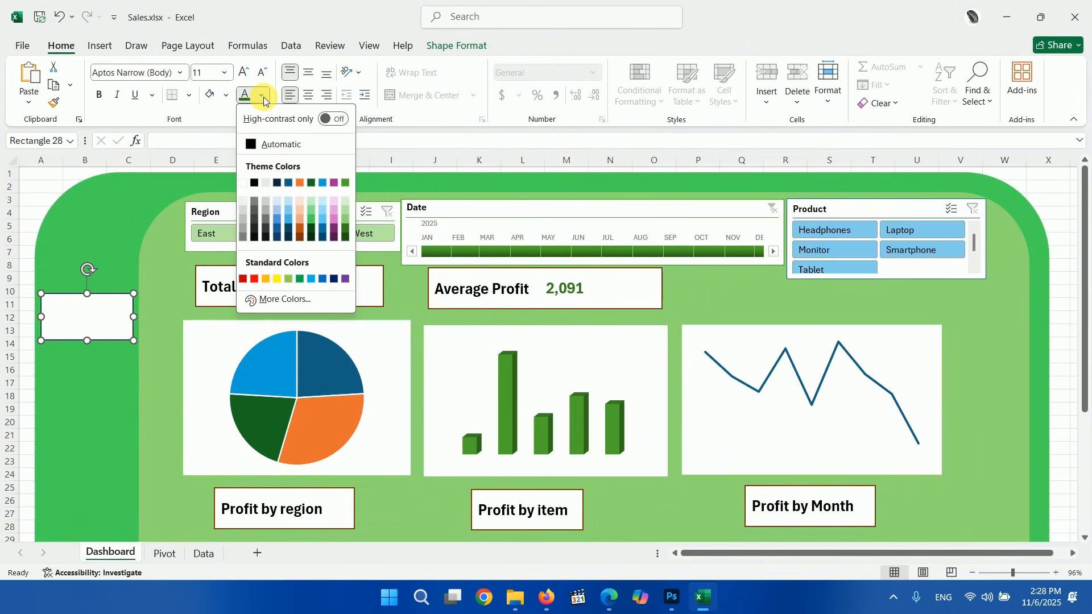
click(252, 227)
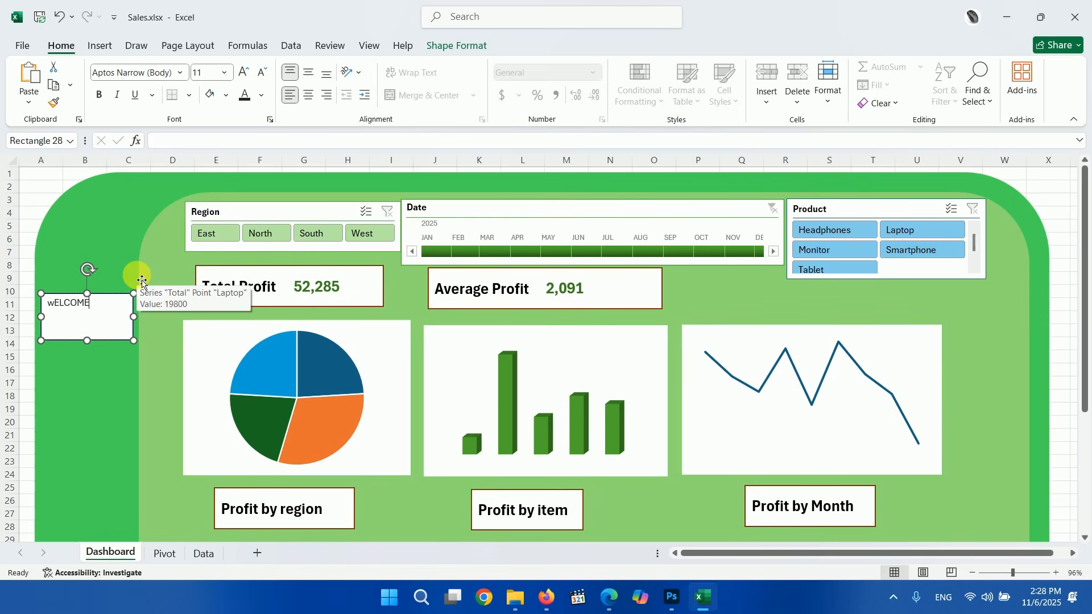
text(Welcome)
Step: Make the "Welcome" text bold and set its font size to 20
key(ctrl+a)
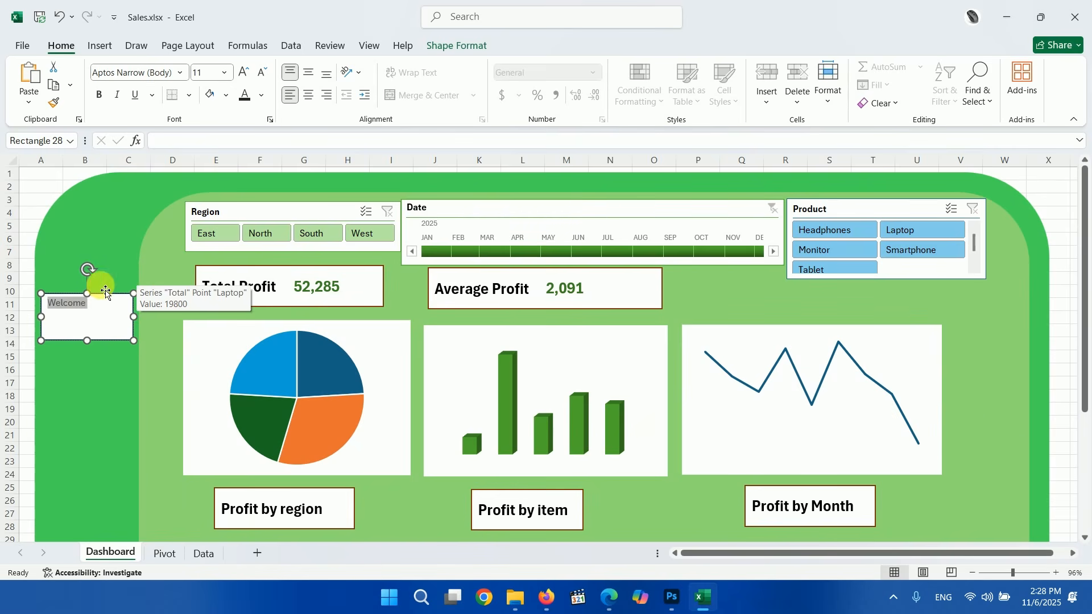
click(104, 97)
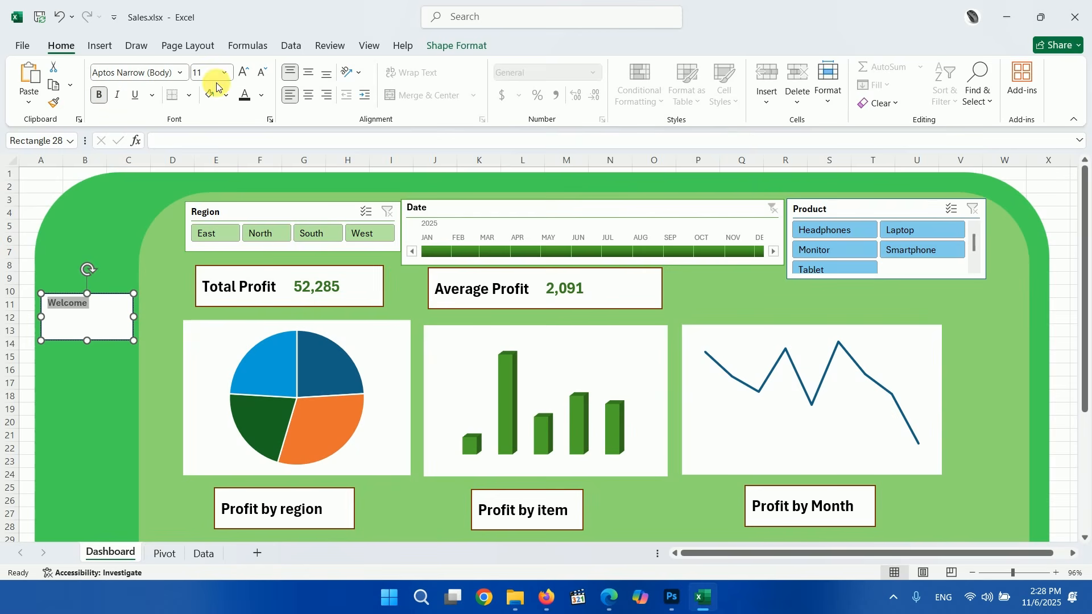
click(244, 73)
click(244, 72)
click(244, 73)
click(244, 74)
click(245, 74)
click(246, 75)
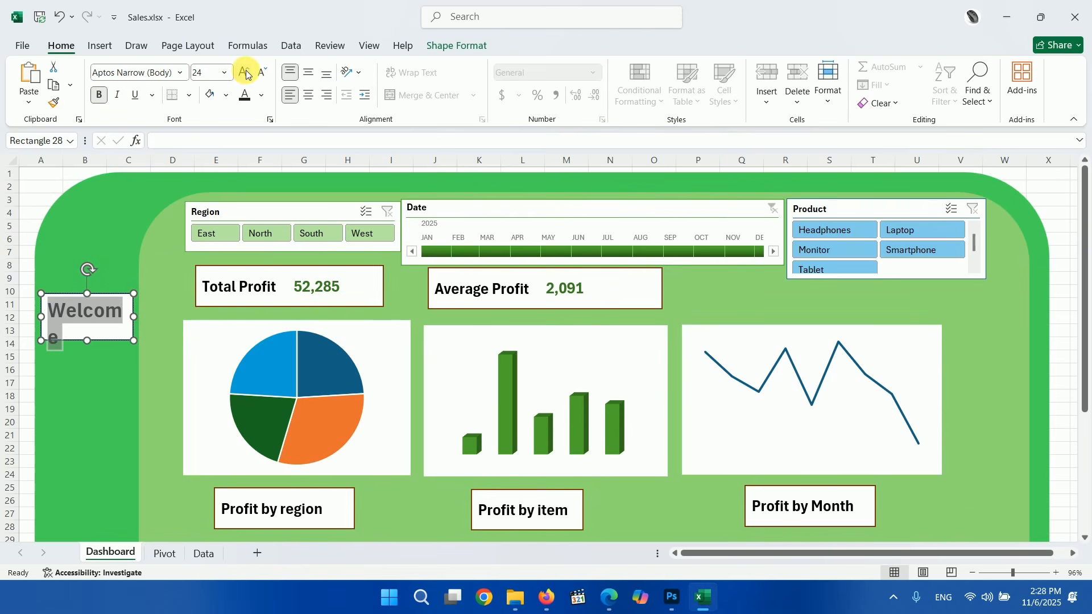
click(262, 73)
click(262, 73)
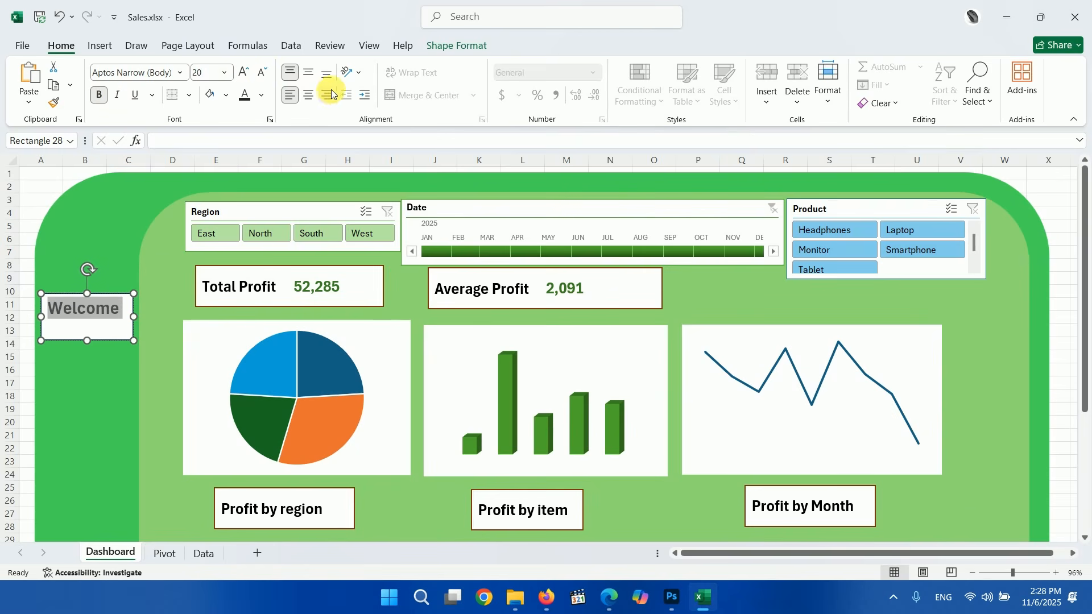
Step: Centre the "Welcome" text horizontally and vertically, and shrink the rectangle slightly around it
click(309, 96)
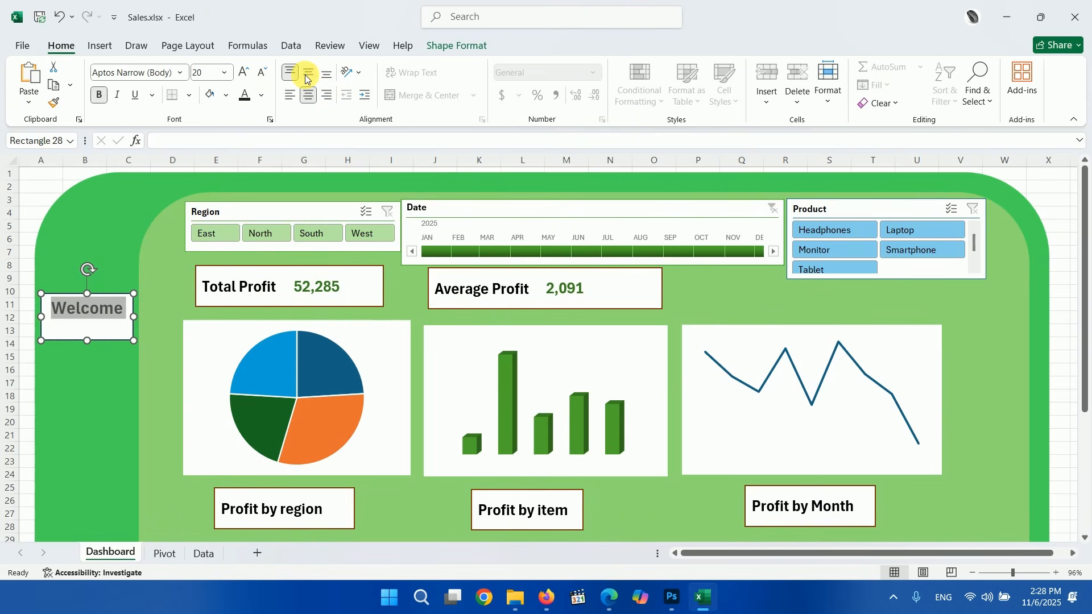
click(306, 75)
drag(133, 294, 128, 304)
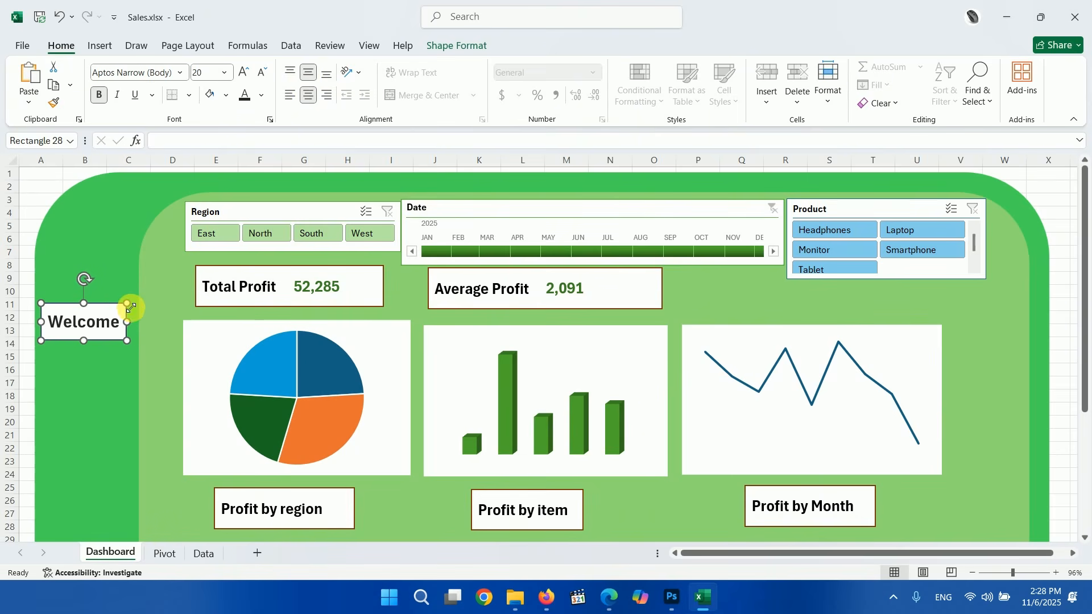
drag(104, 387, 105, 384)
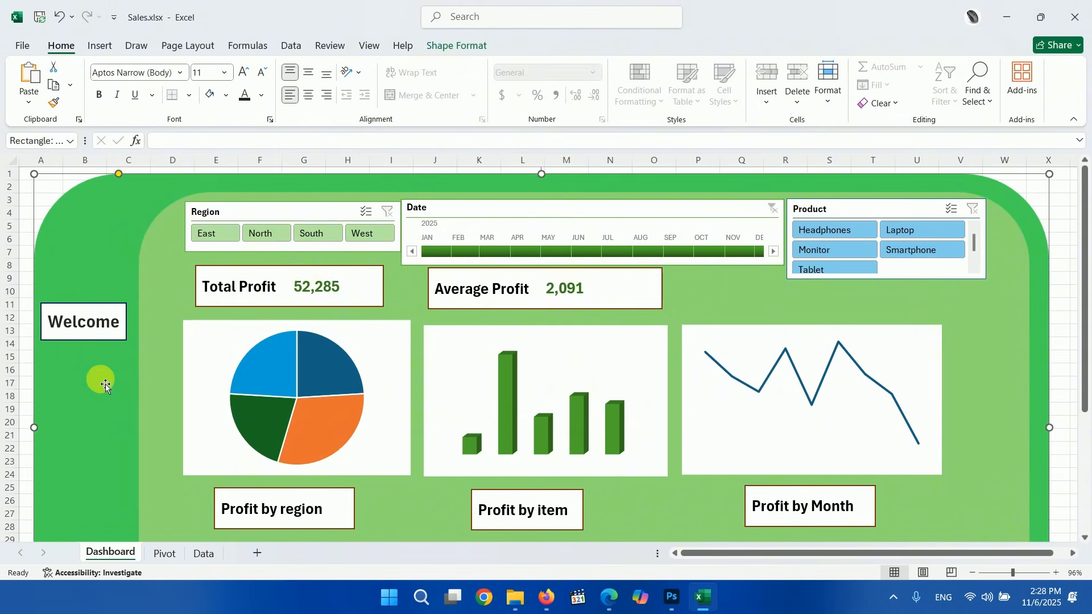
key(ctrl+z)
Step: Duplicate the Welcome box three times and stack the copies below it, evenly spaced along the side strip
click(106, 340)
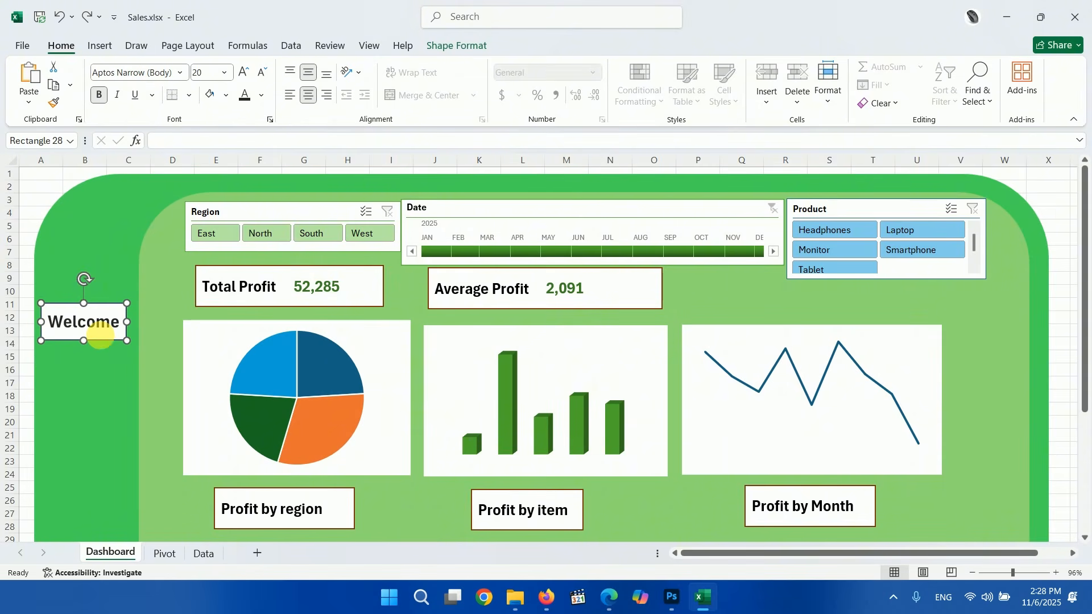
key(ctrl+d)
drag(114, 344, 115, 393)
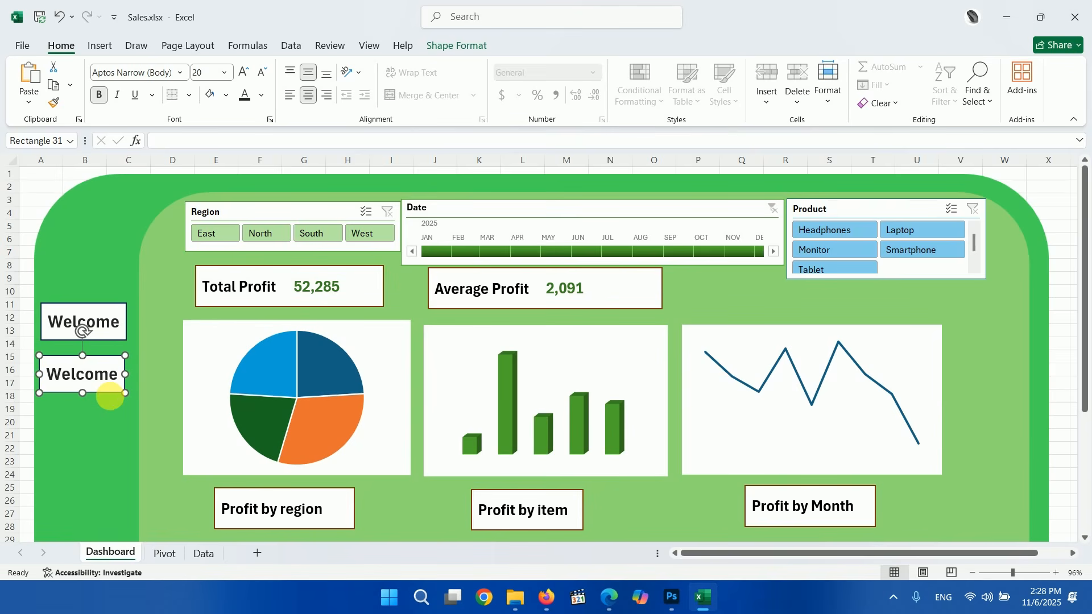
key(ctrl+d)
drag(121, 403, 108, 494)
key(ctrl+d)
Step: Select all four Welcome boxes and set their text to centre and middle alignment
ctrl+click(89, 429)
ctrl+click(89, 373)
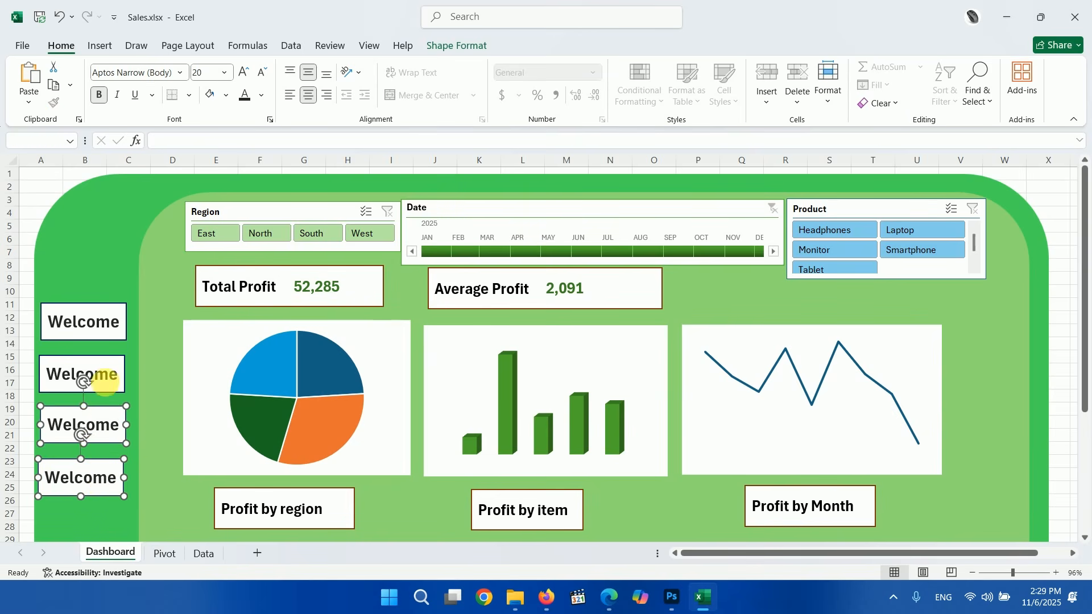
ctrl+click(116, 301)
click(115, 310)
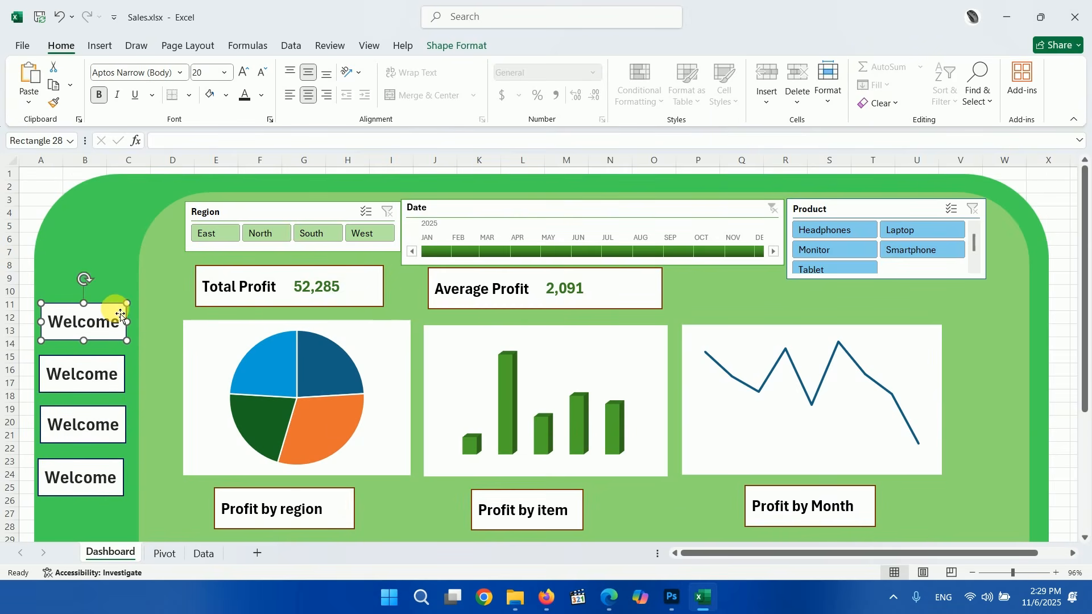
ctrl+click(110, 360)
ctrl+click(91, 426)
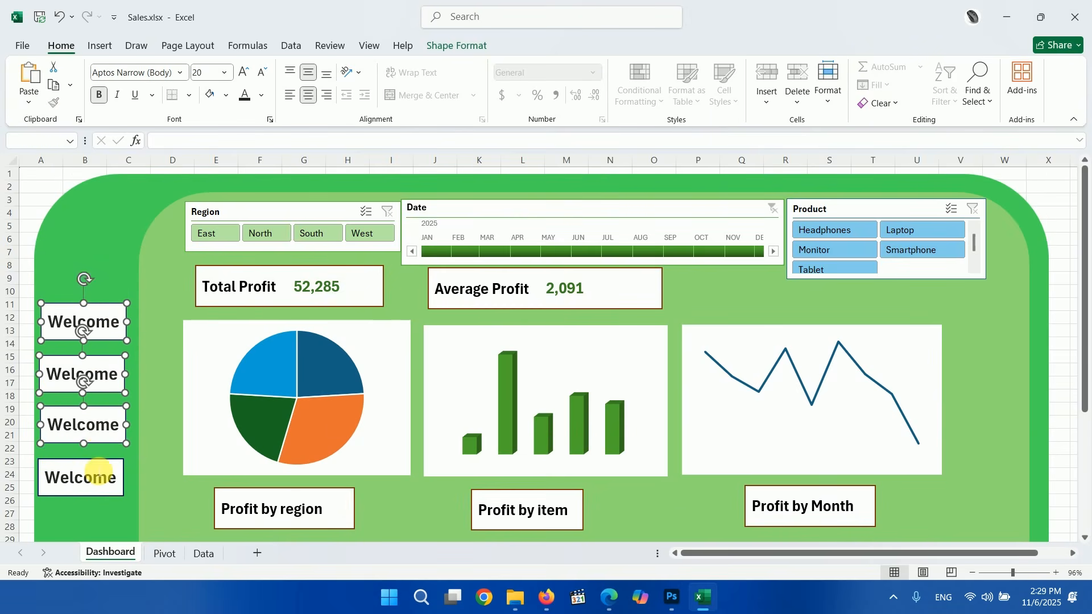
ctrl+click(98, 470)
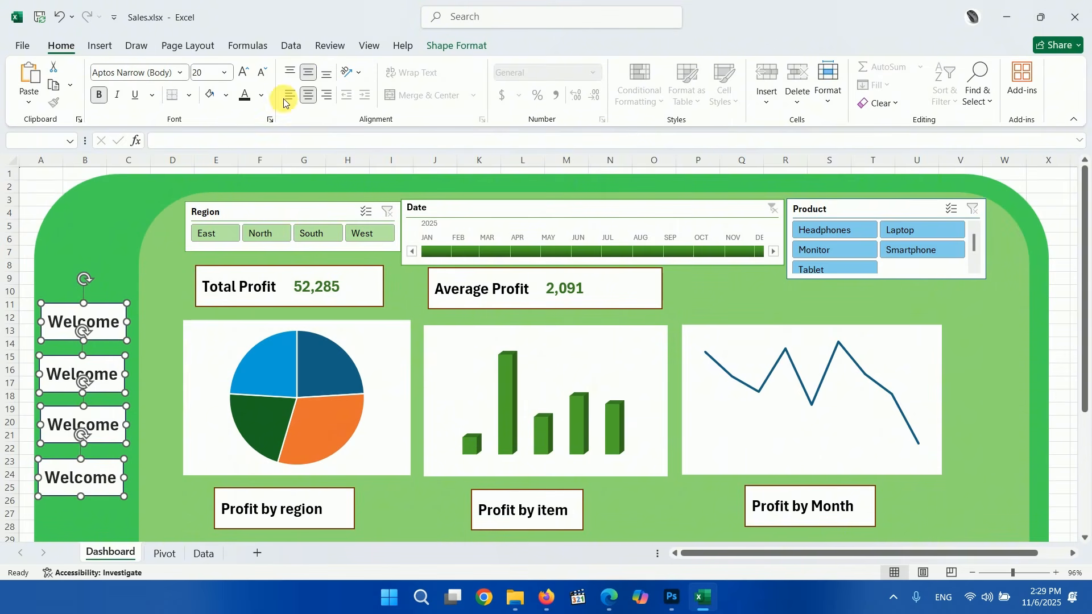
click(287, 71)
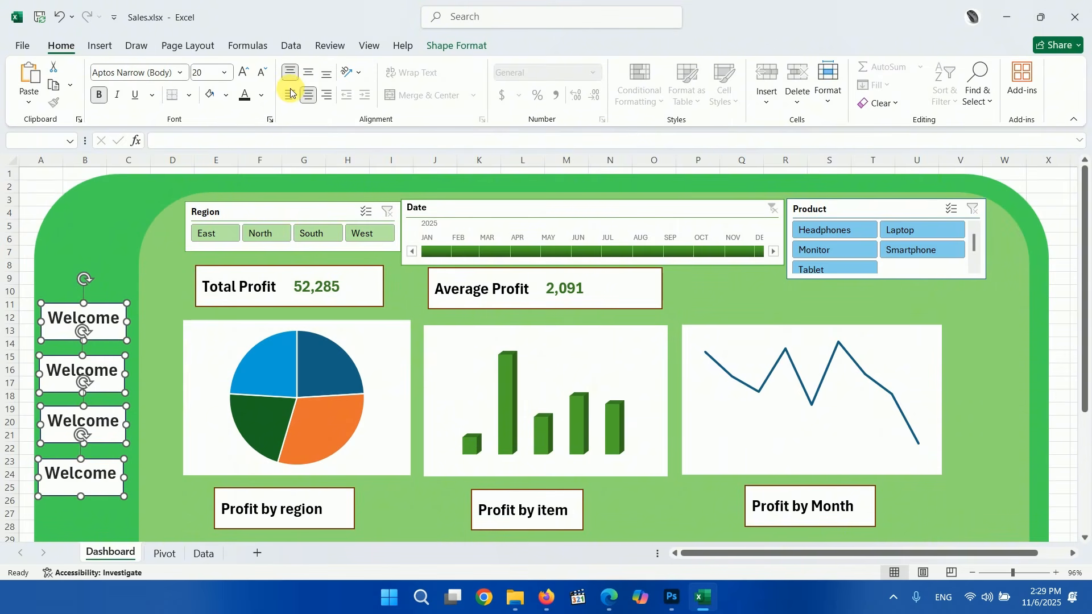
click(307, 97)
click(309, 73)
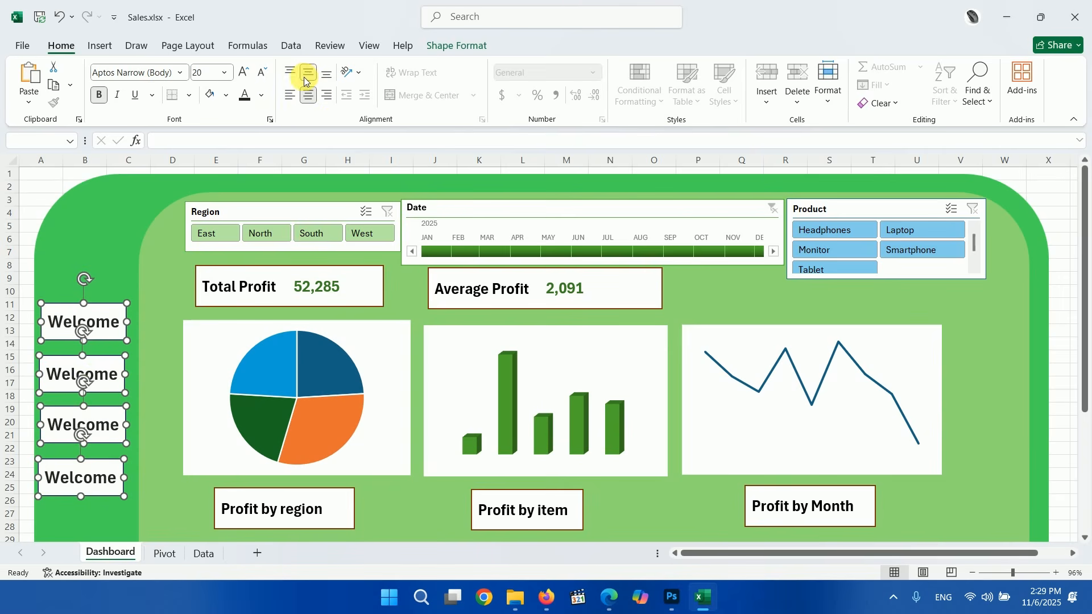
Step: Change the second box's text to "Dashboar" and widen the box slightly
click(107, 377)
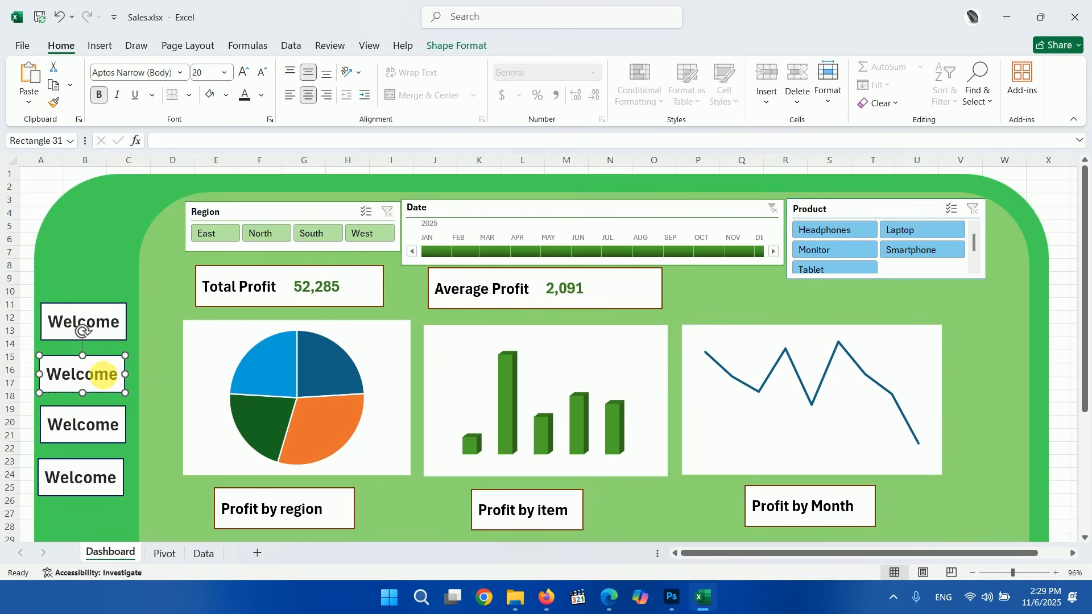
double_click(103, 375)
text(D)
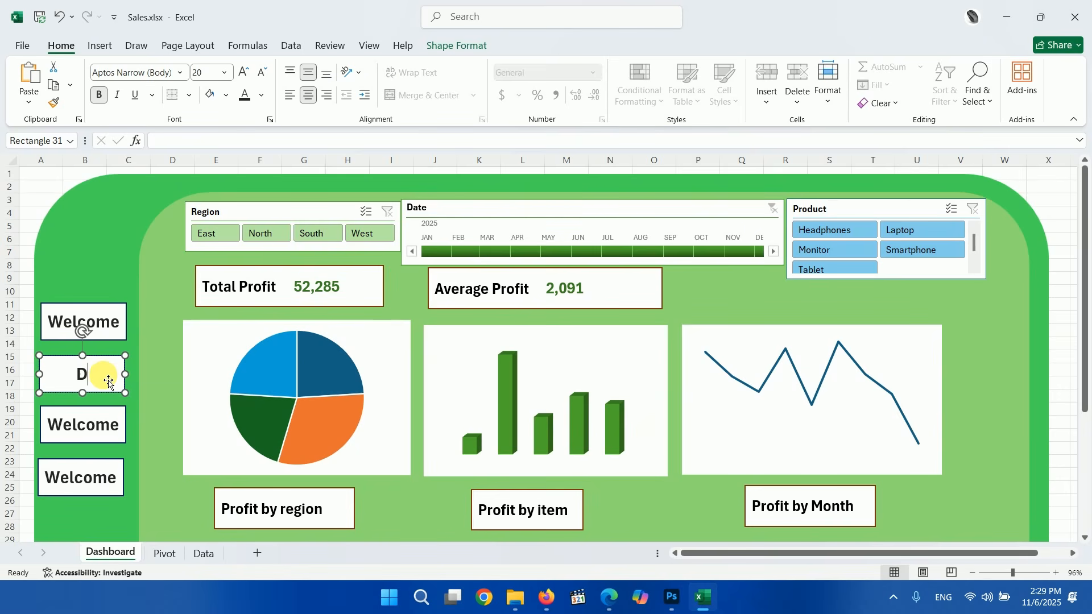
text(ashboard)
drag(129, 375, 132, 373)
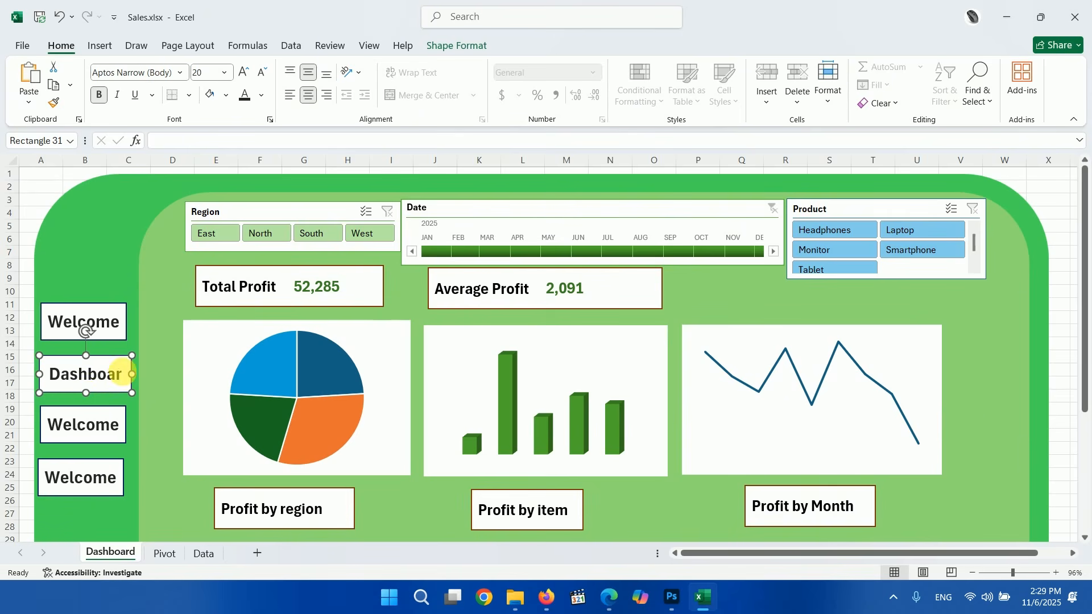
Step: Change the third box's text to "Report"
double_click(94, 424)
text(R)
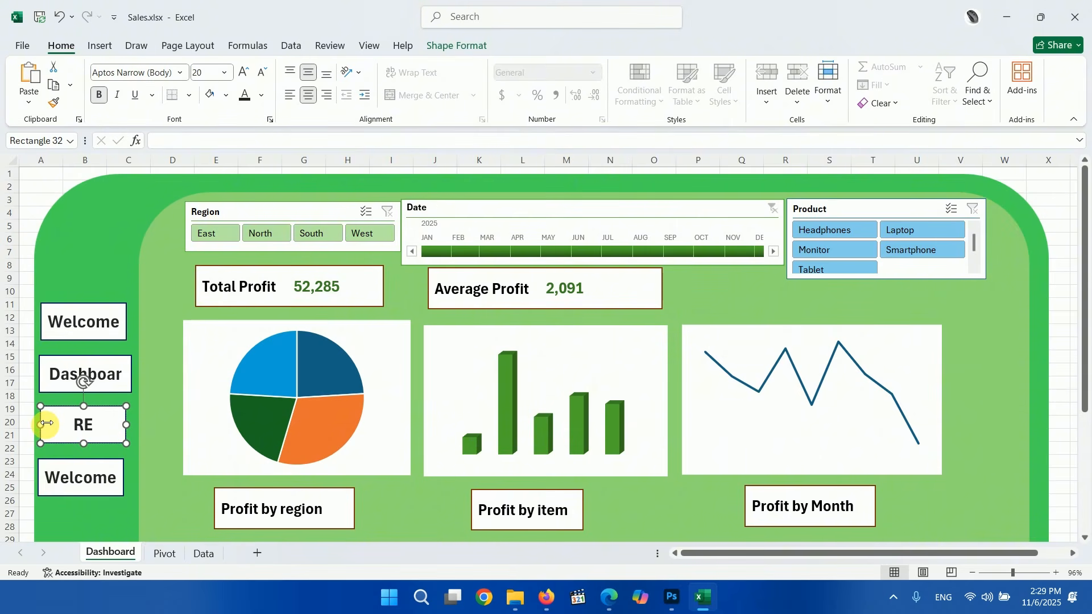
text(eport)
Step: Change the fourth box's text to "About us"
click(114, 484)
key(BackSpace)
key(BackSpace)
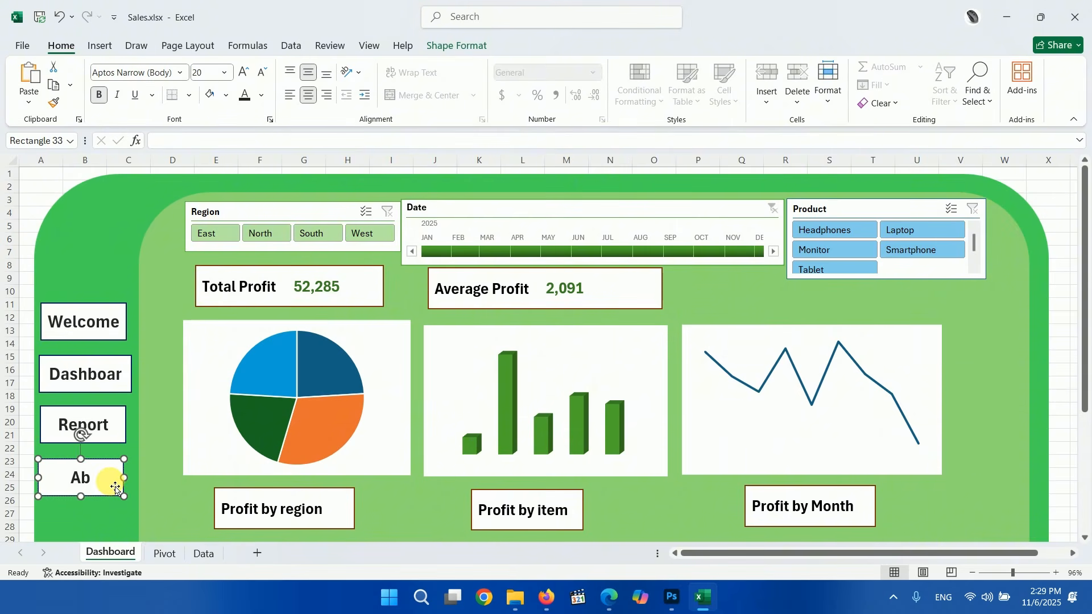
text(About us)
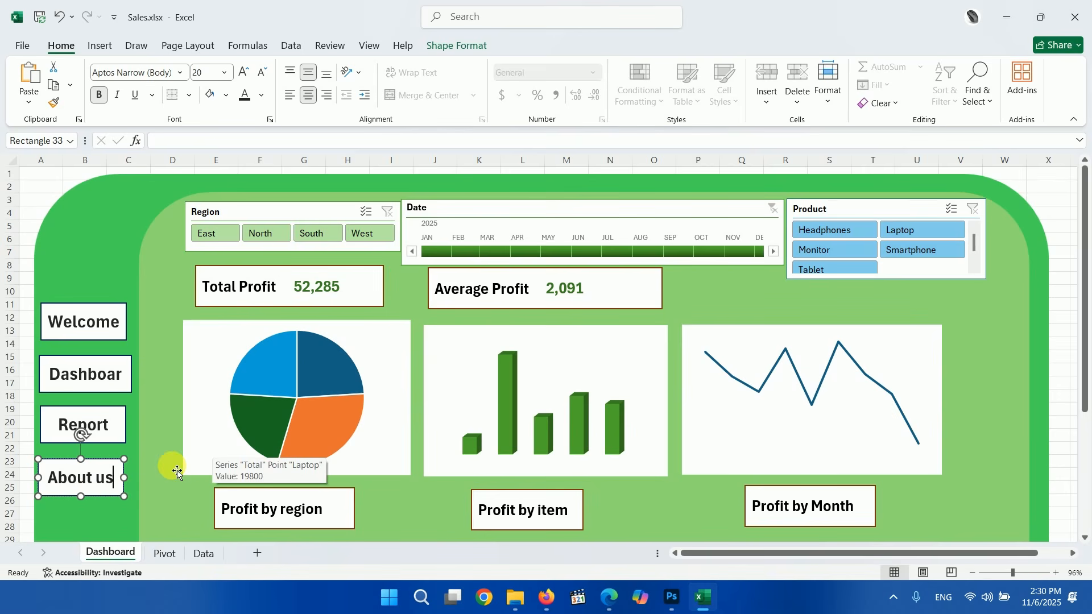
click(105, 512)
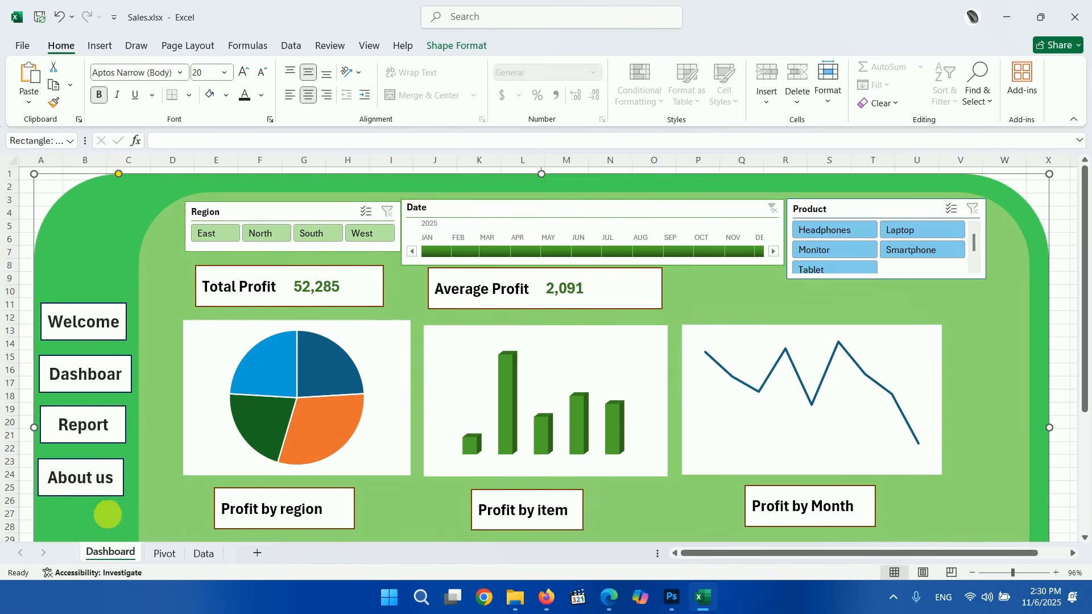
click(112, 500)
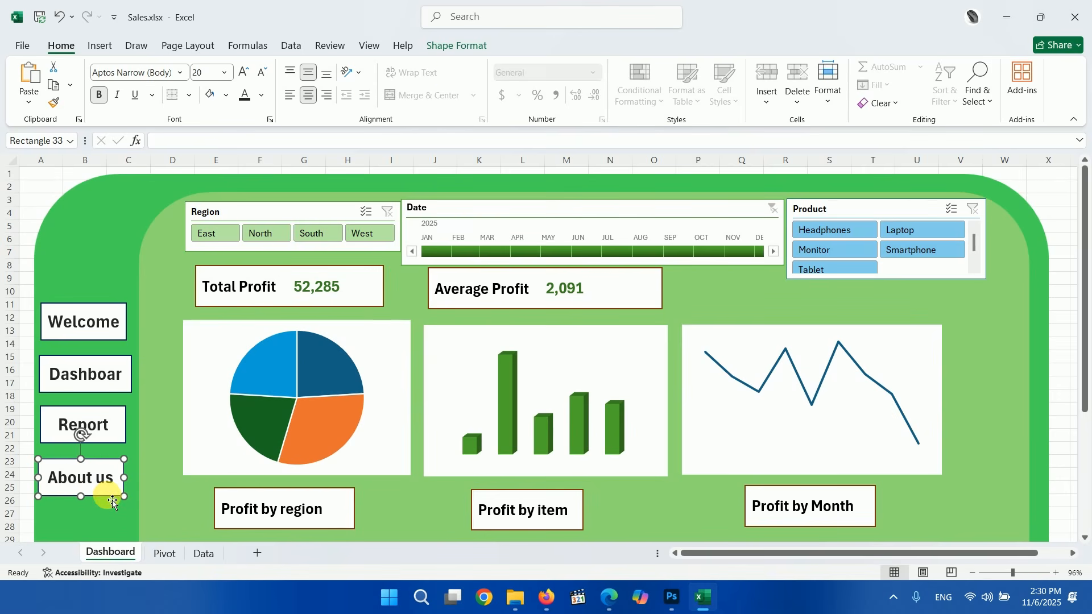
Step: Fill the About us box with the side column's green and give it a white 3 pt outline
click(462, 49)
click(401, 67)
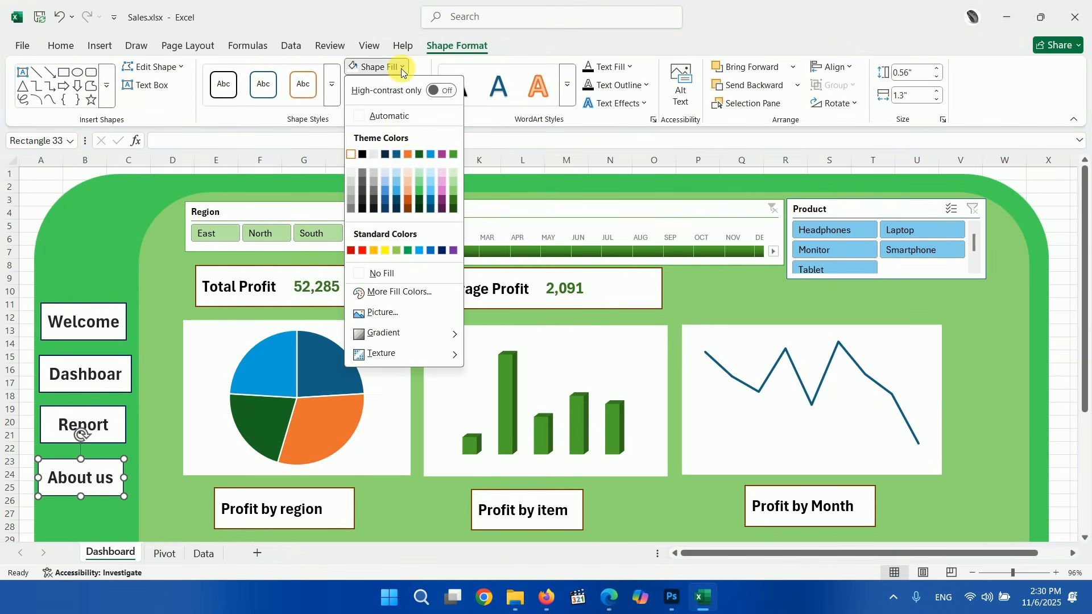
click(420, 189)
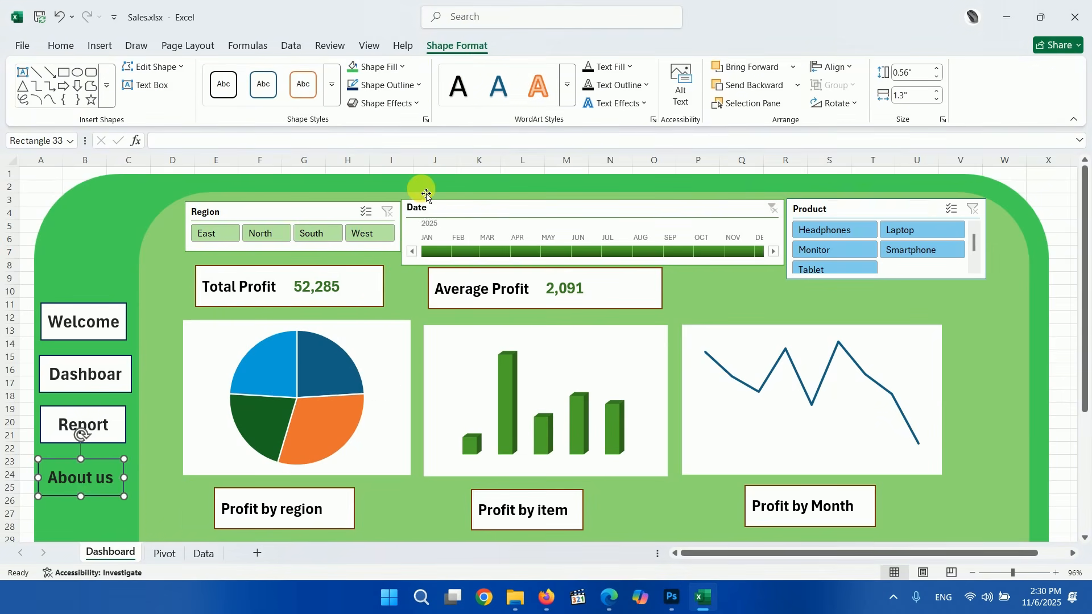
click(418, 87)
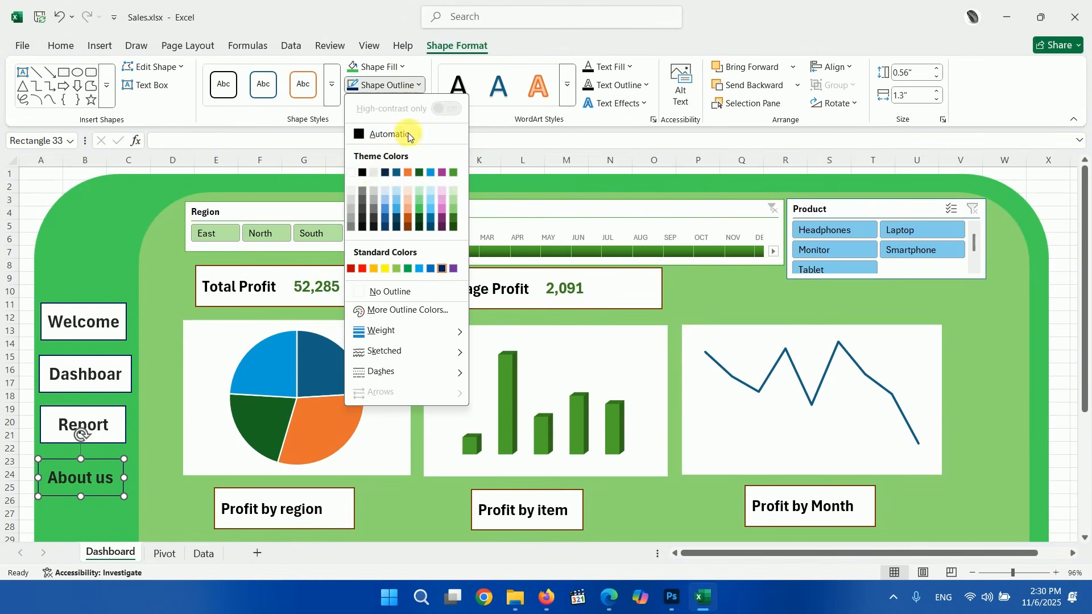
click(360, 174)
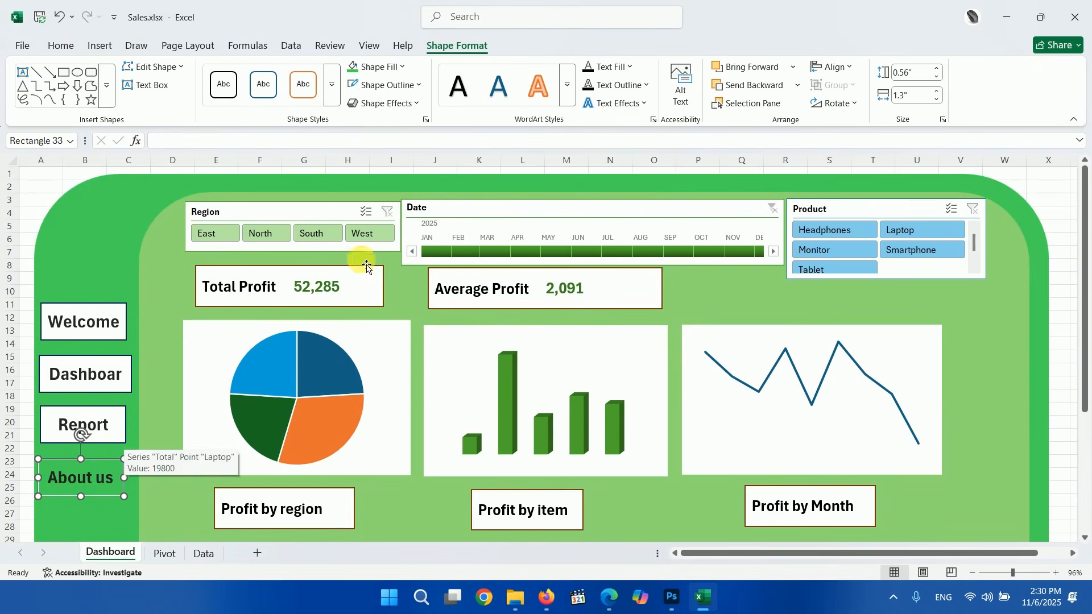
click(418, 85)
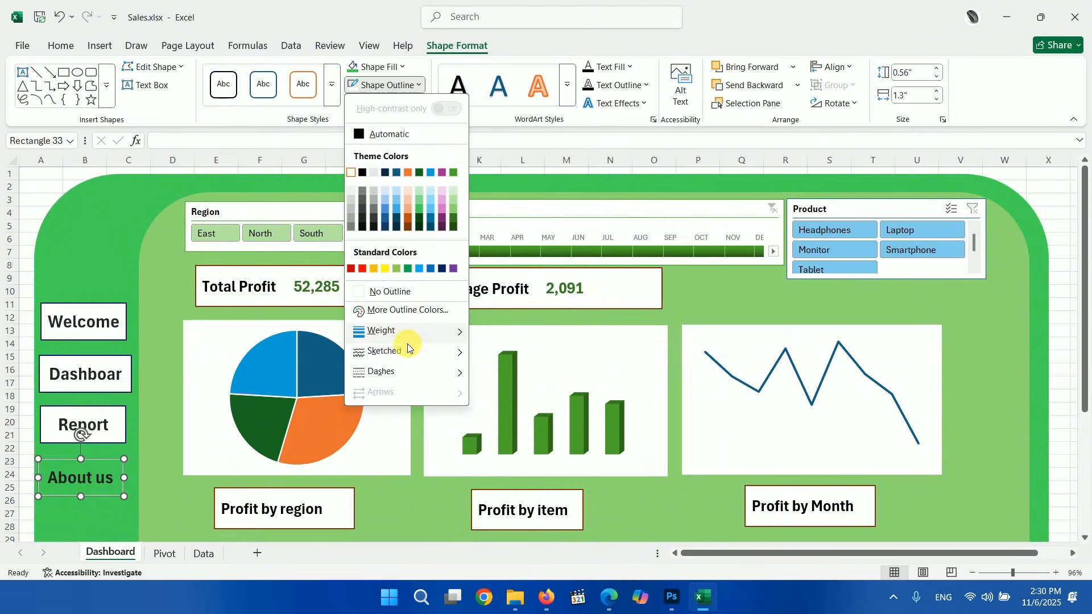
mouse_move(418, 343)
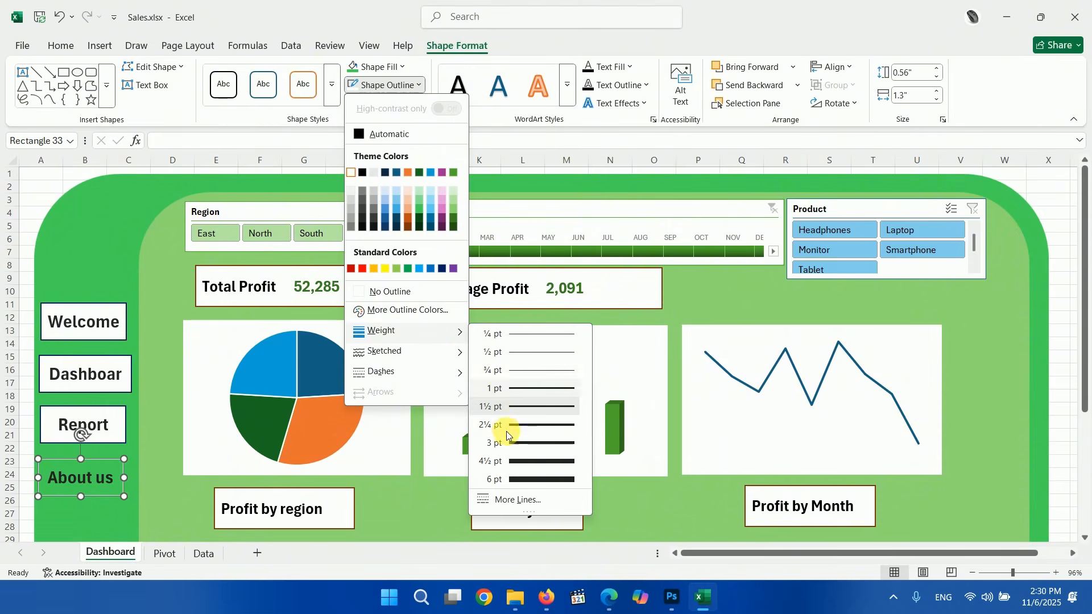
click(516, 442)
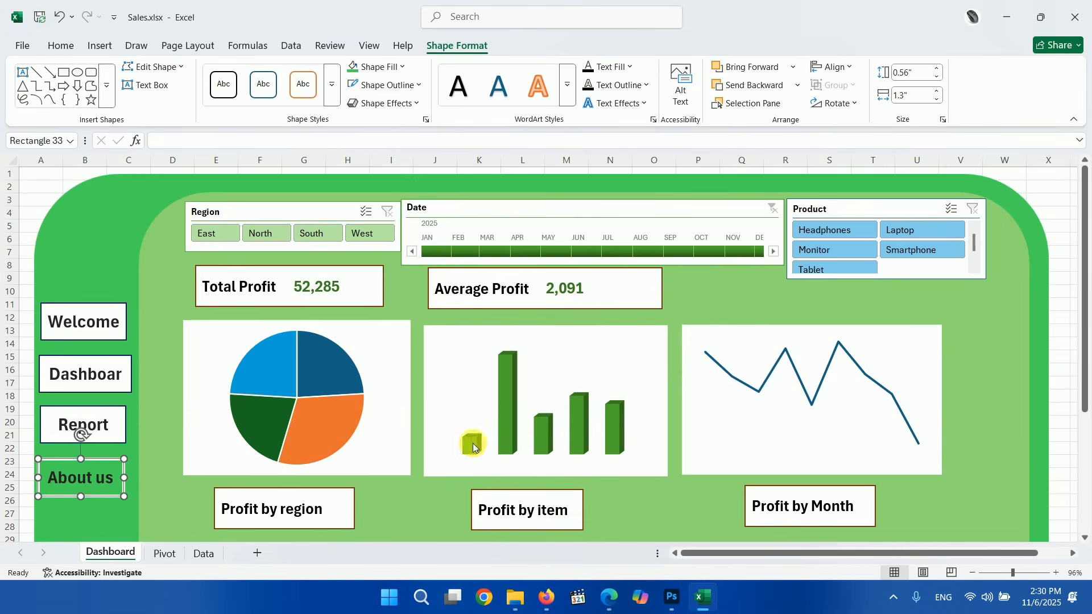
Step: Apply the same green fill and a thicker white outline to the Report box
click(141, 422)
click(110, 434)
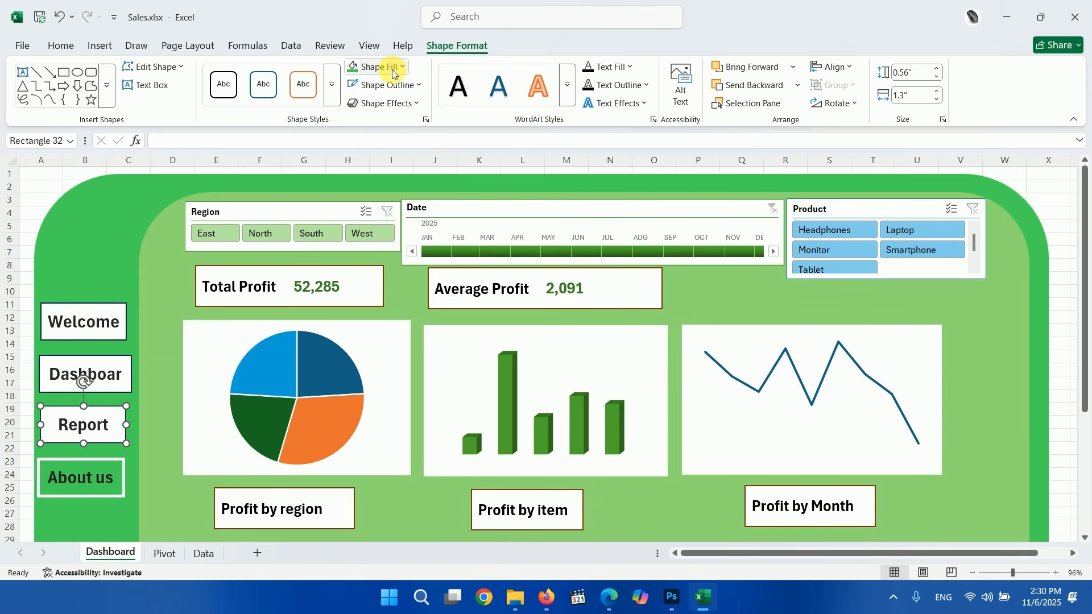
click(349, 71)
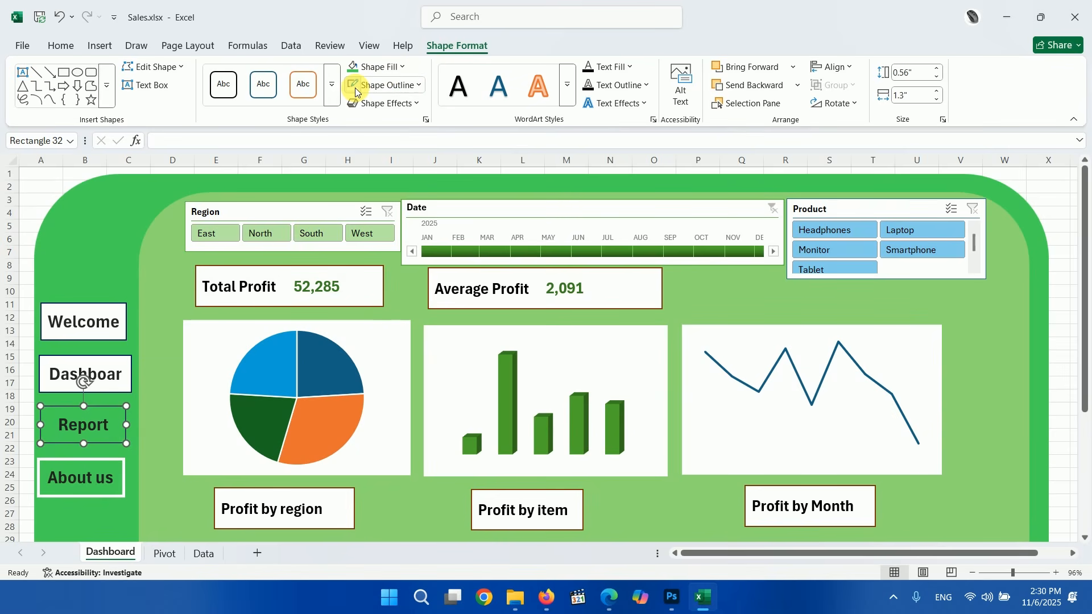
click(419, 87)
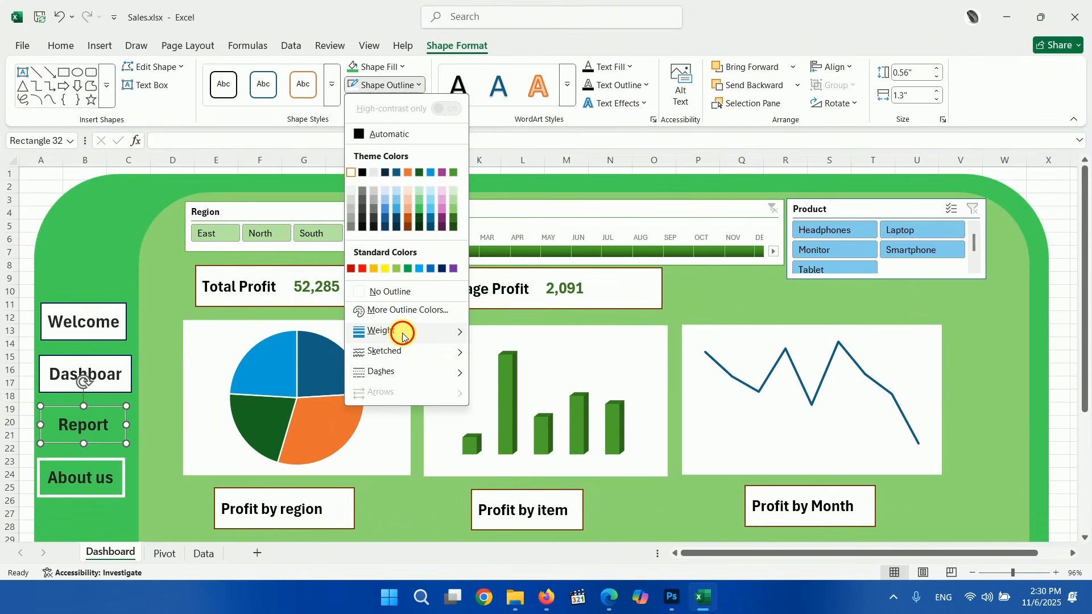
mouse_move(403, 333)
click(521, 431)
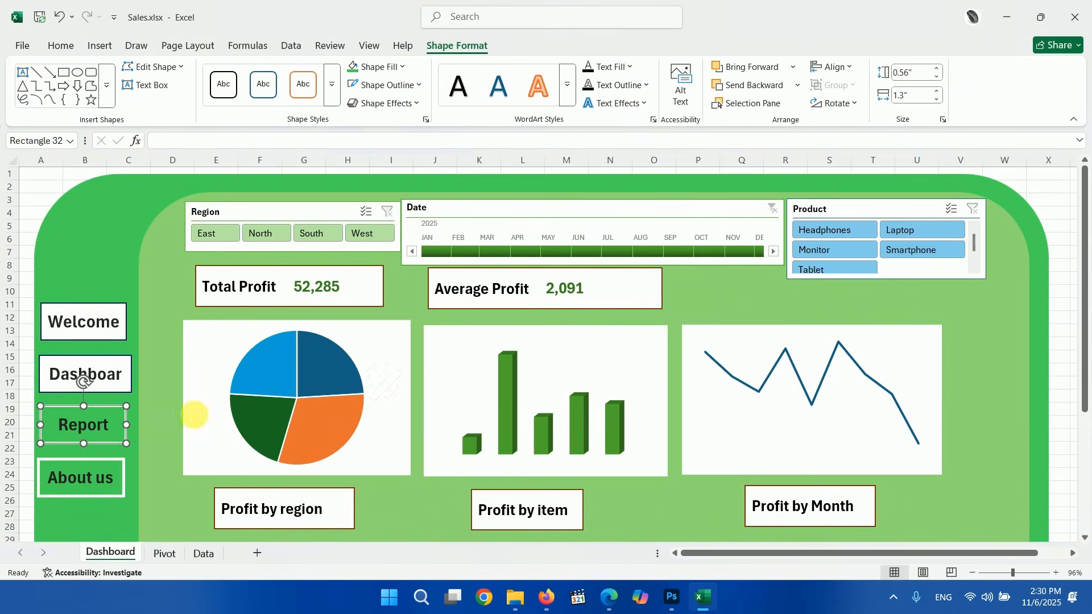
Step: Apply the same green fill and a white 3 pt outline to the Dashboard box
click(124, 374)
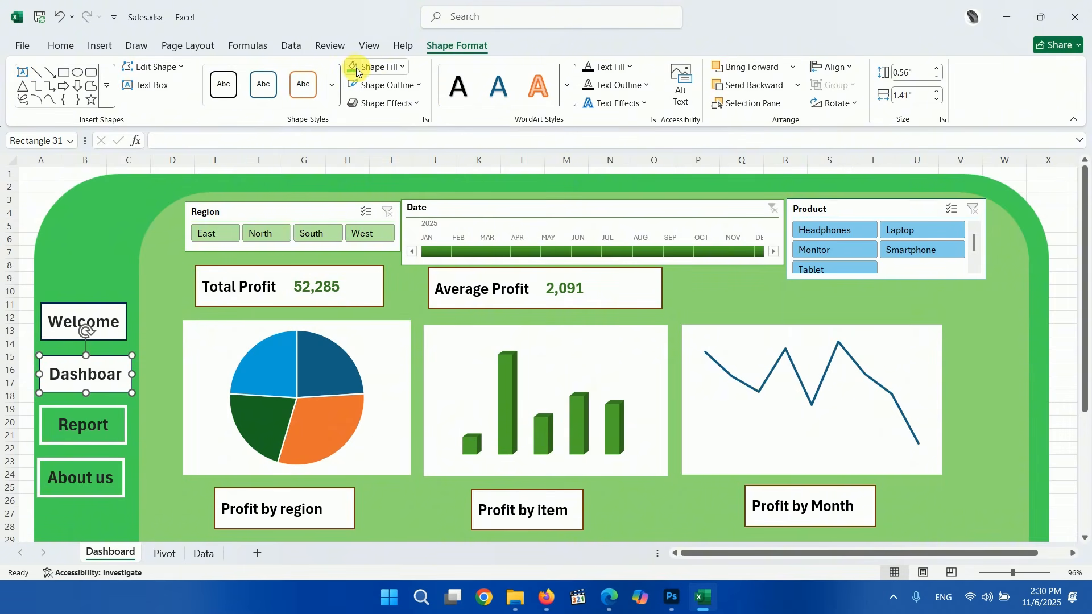
click(386, 85)
click(364, 86)
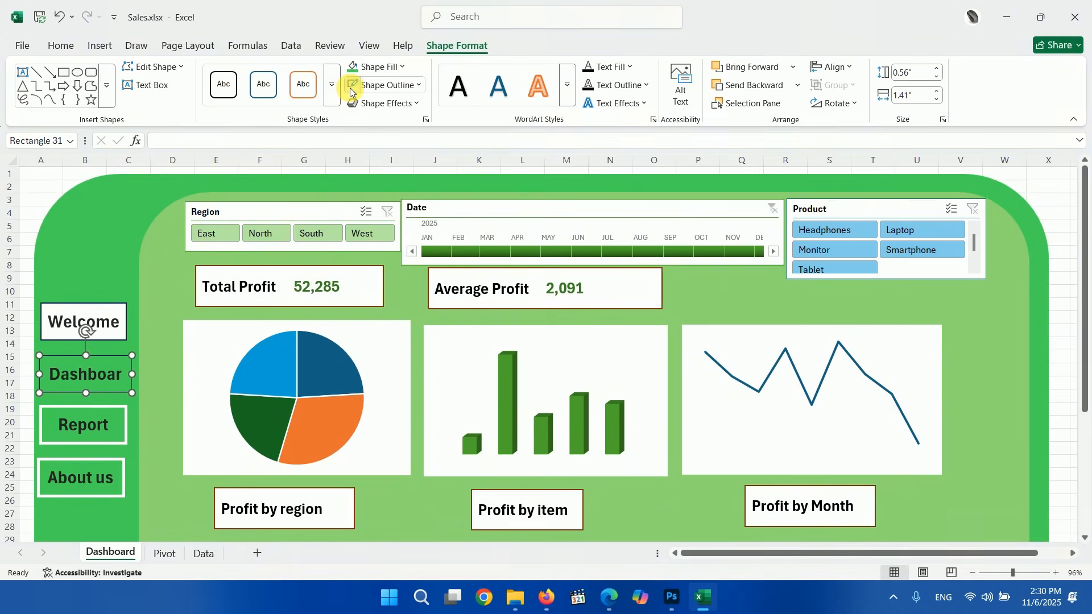
click(415, 85)
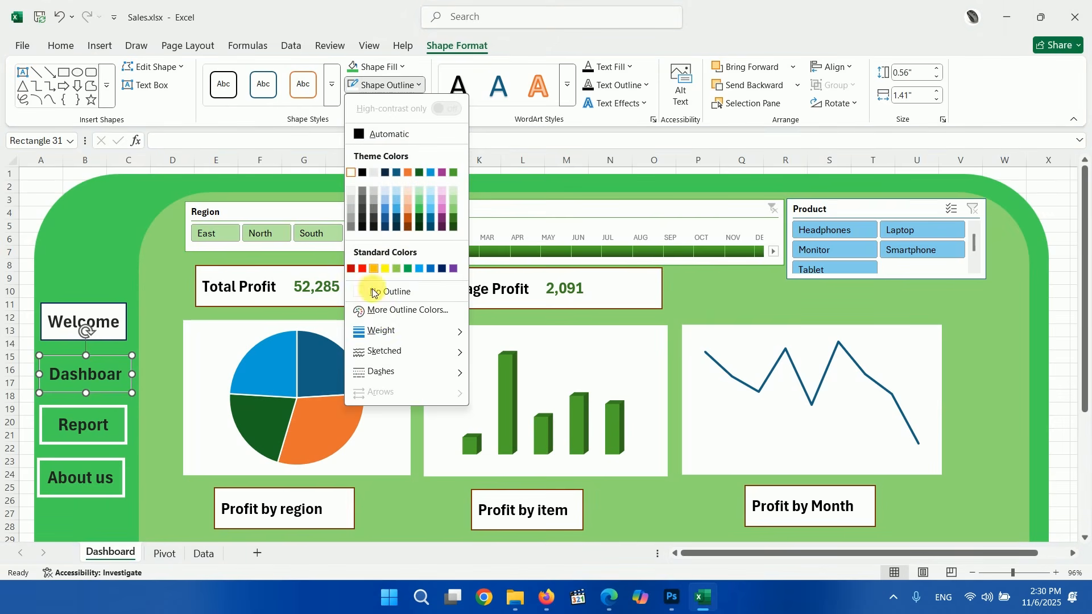
mouse_move(405, 333)
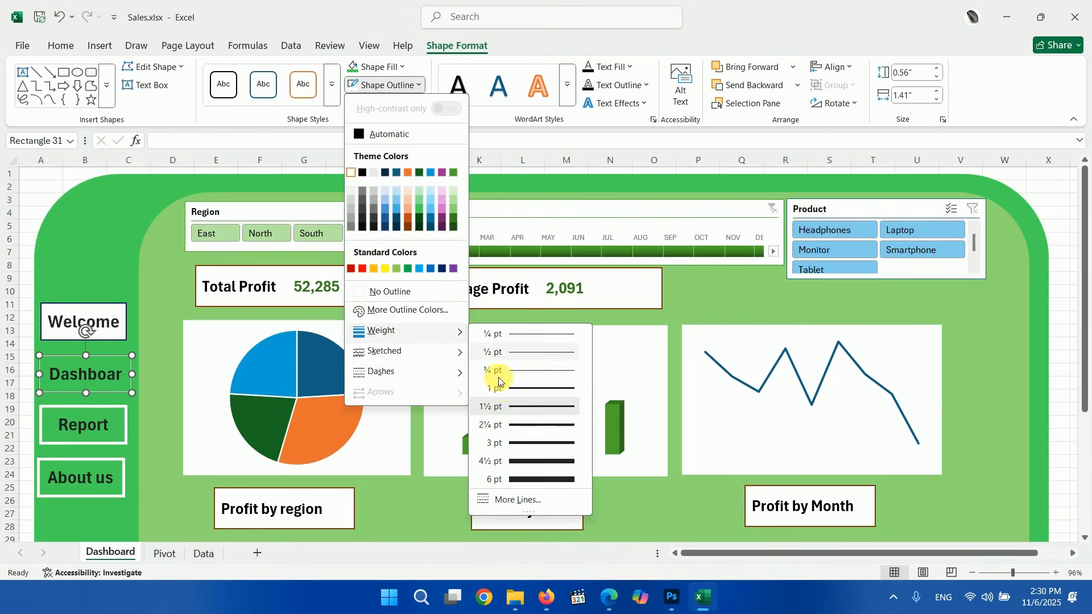
click(499, 438)
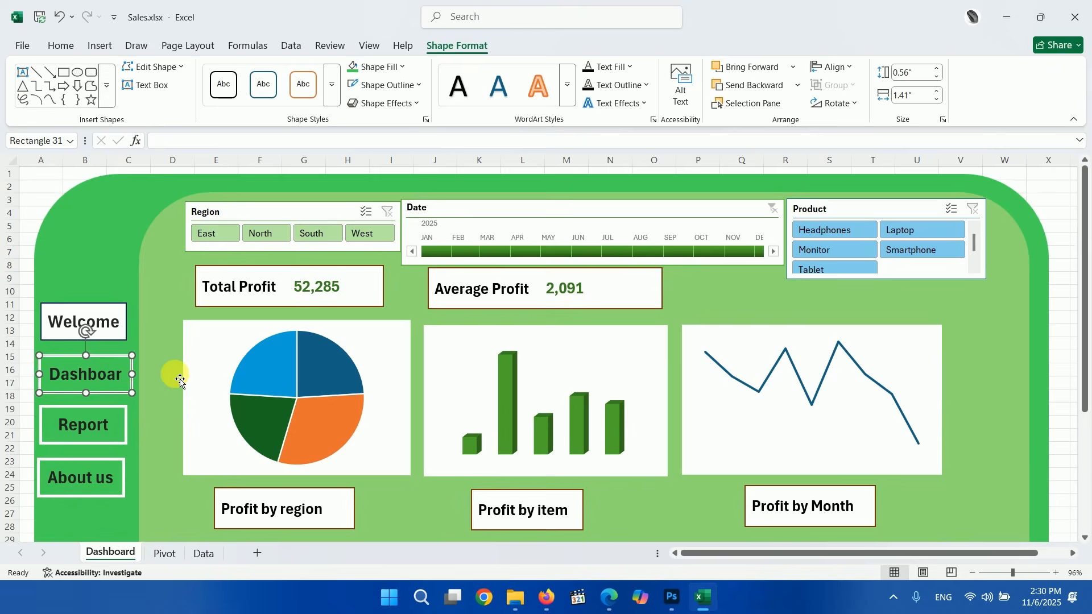
Step: Change the font colour of the Dashboard box's text to white
click(136, 324)
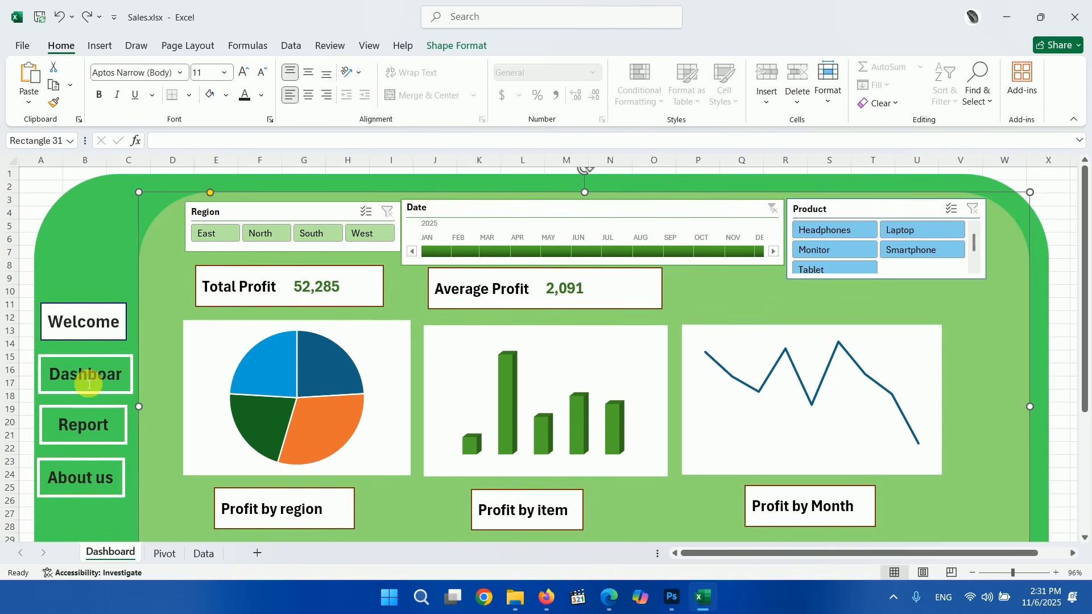
click(89, 385)
drag(97, 385, 54, 365)
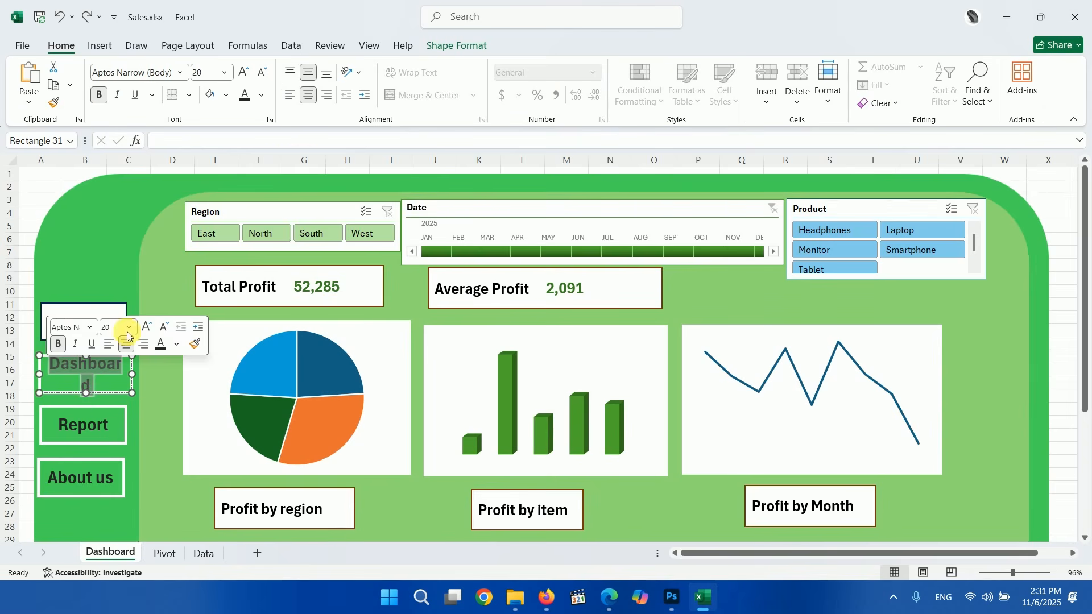
click(261, 101)
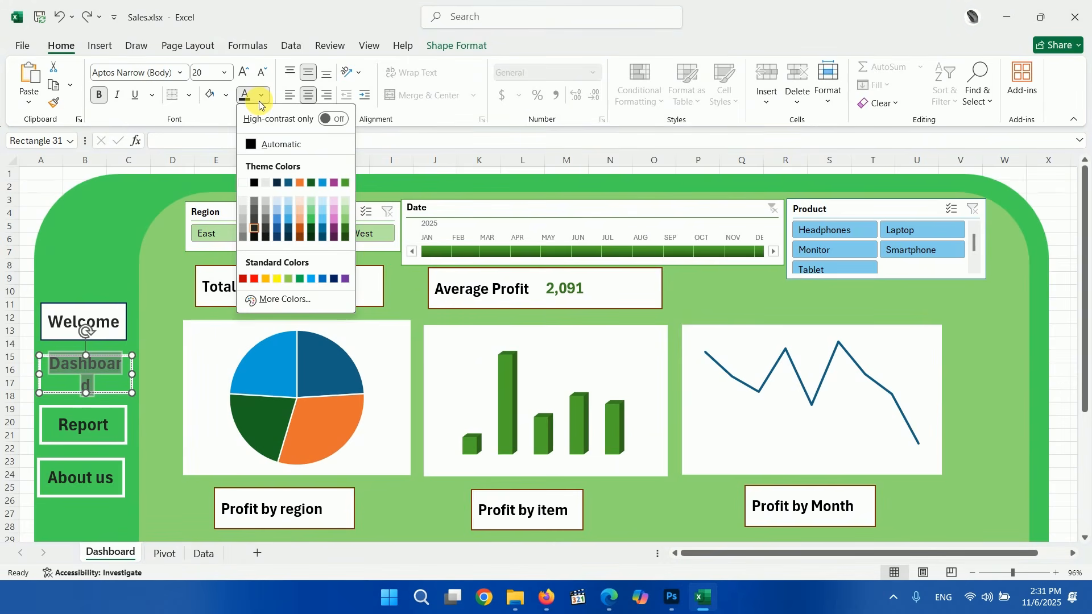
click(246, 180)
click(174, 426)
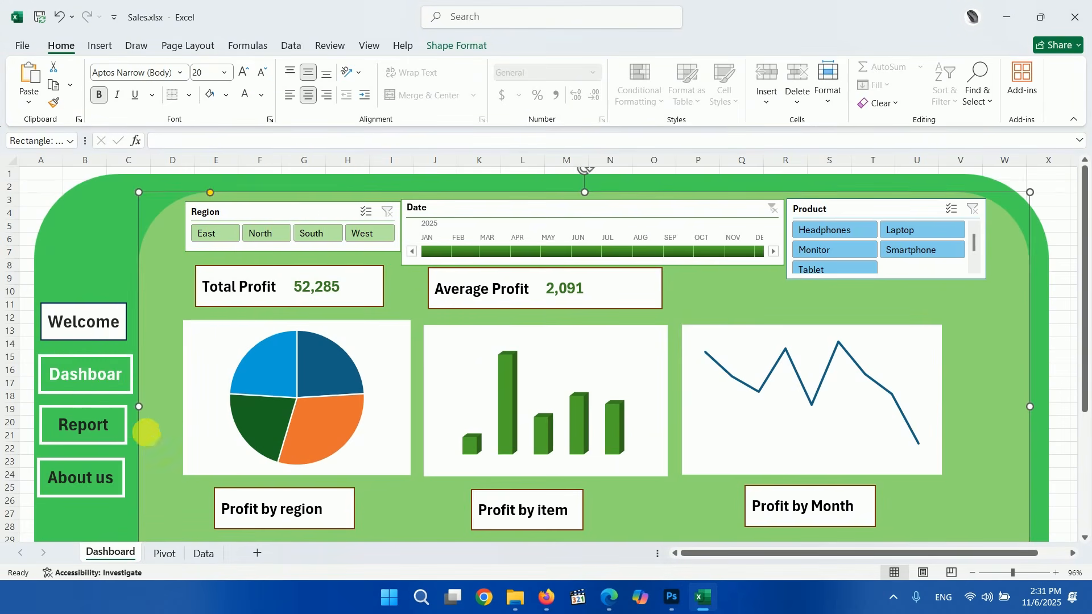
Step: Change the font colour of the Report box's text to white
double_click(106, 431)
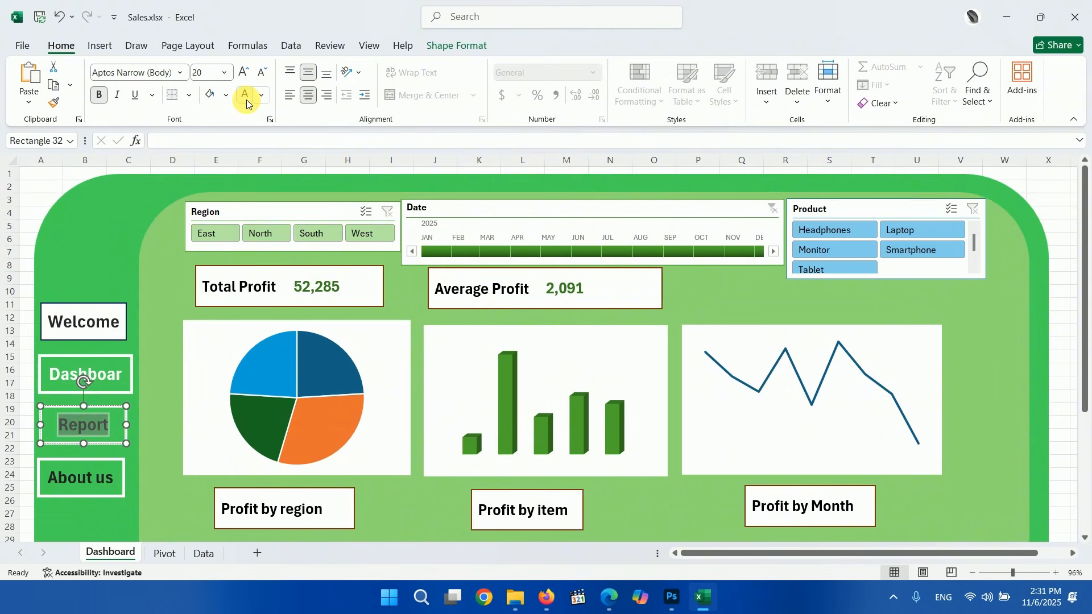
click(138, 473)
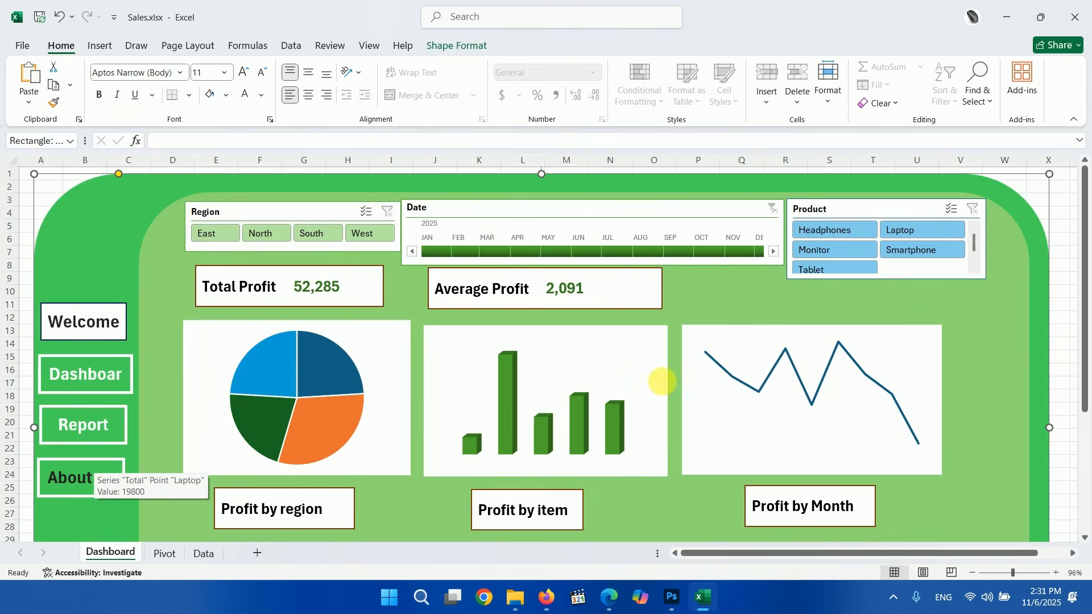
click(1006, 480)
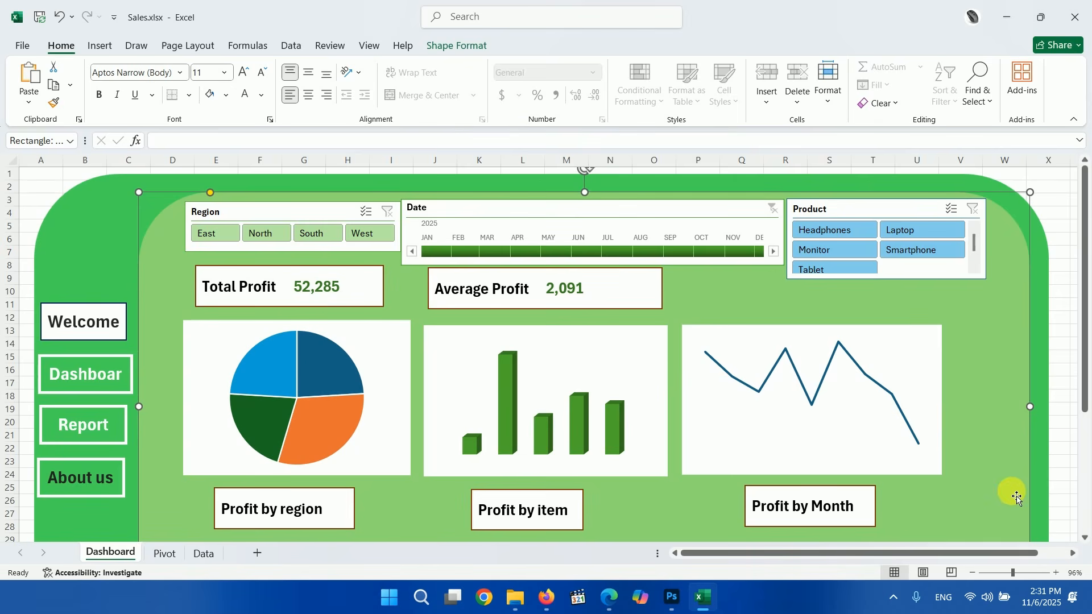
Step: Deselect the shapes and hide the sheet's gridlines and the formula bar
key(Escape)
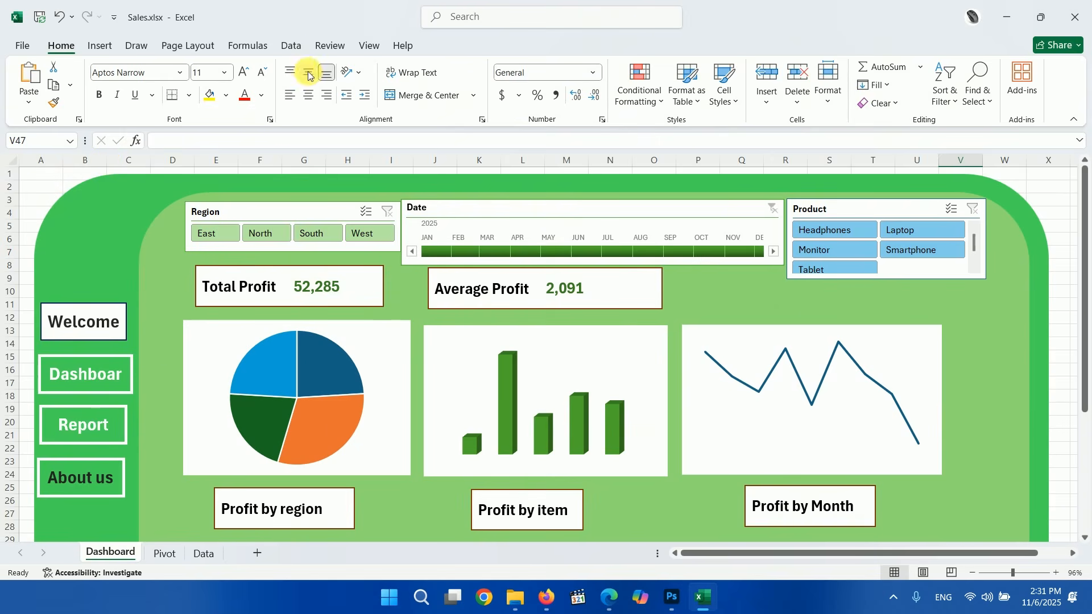
click(369, 45)
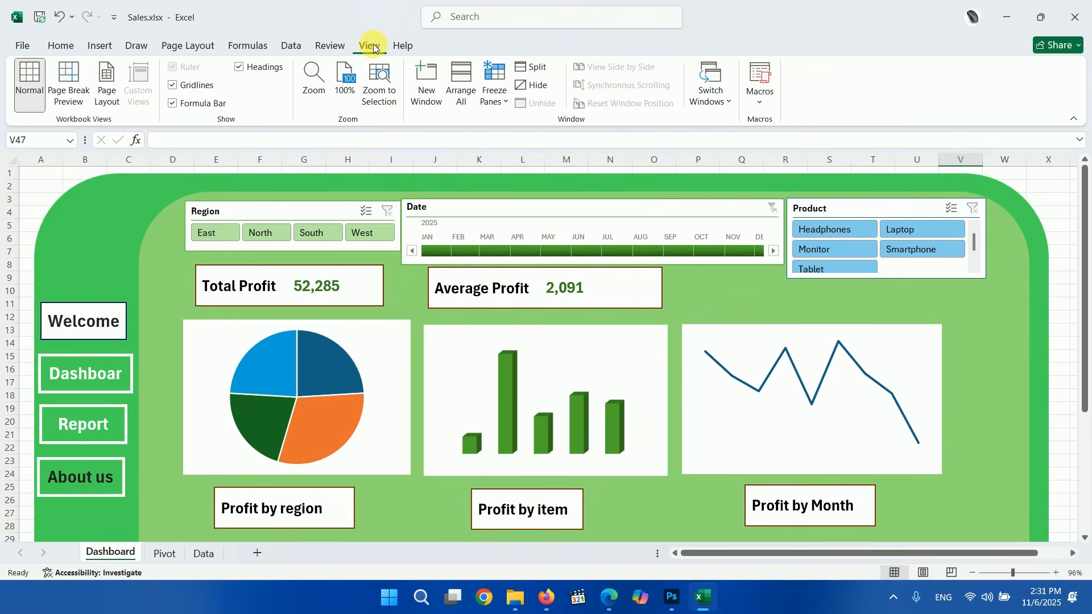
click(173, 103)
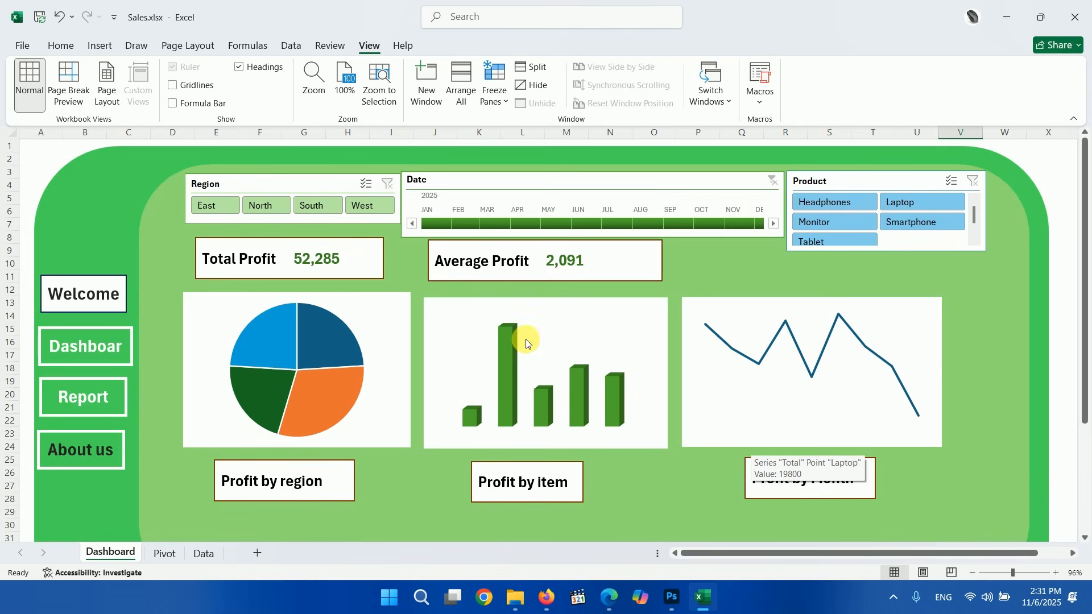
Step: Test the Region slicer by filtering the dashboard to East, North, West and South in turn, and clear its filter
click(222, 206)
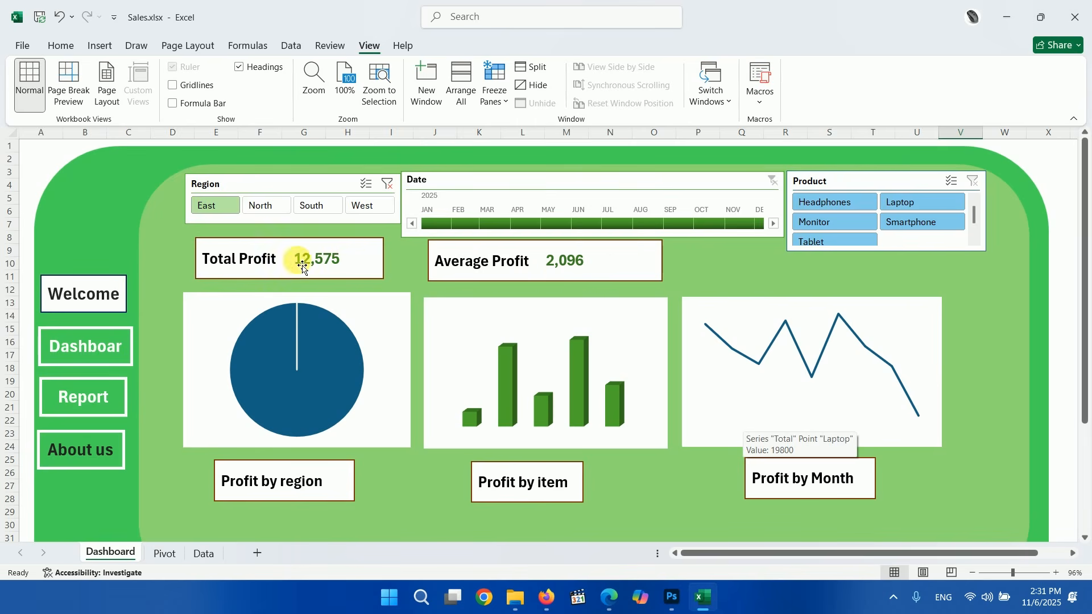
click(262, 206)
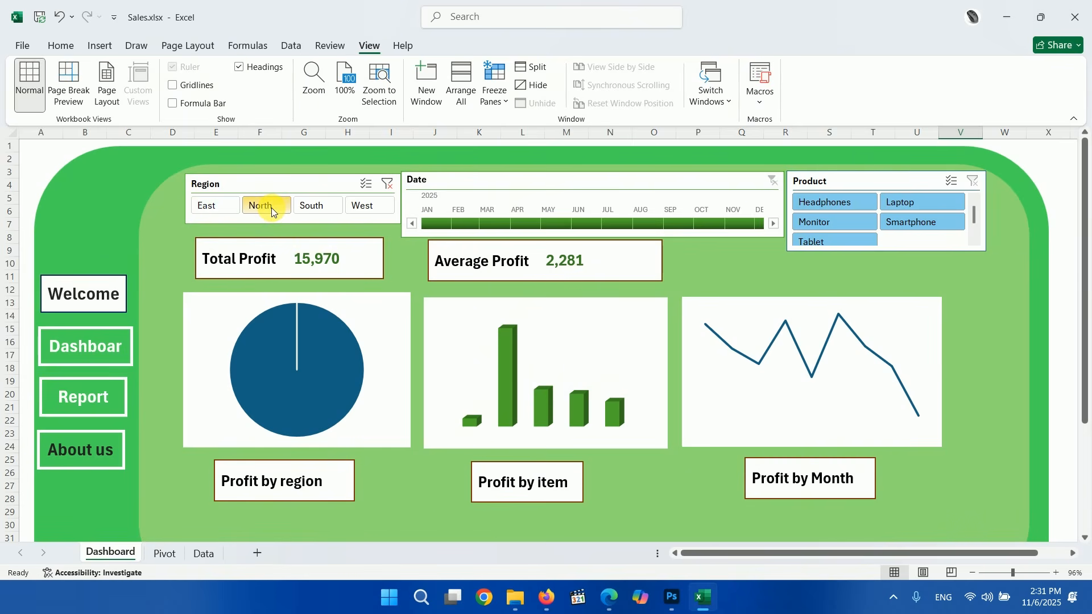
click(370, 210)
click(315, 206)
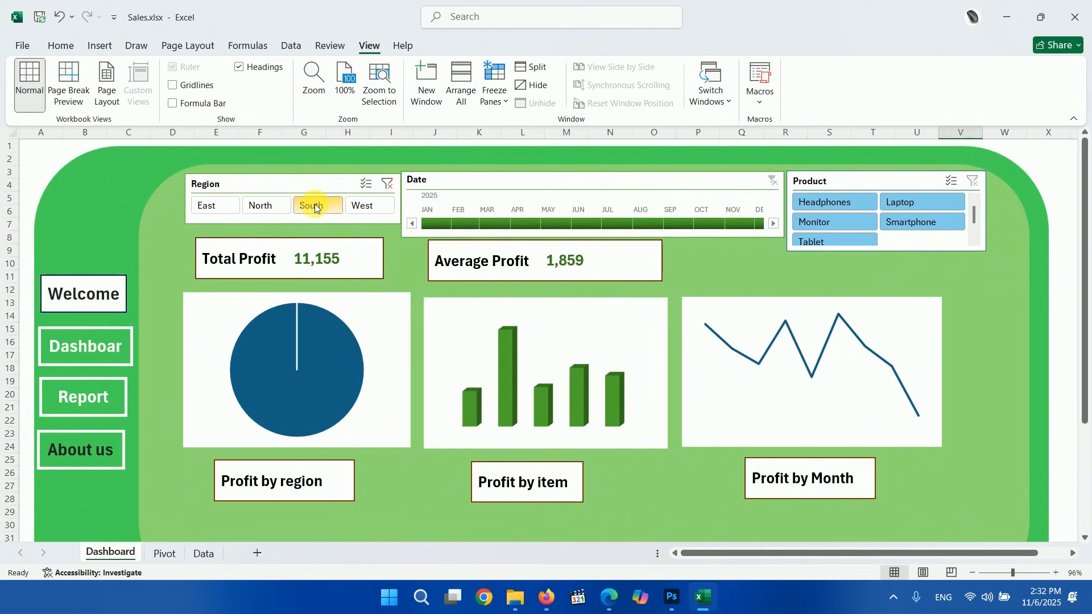
click(265, 206)
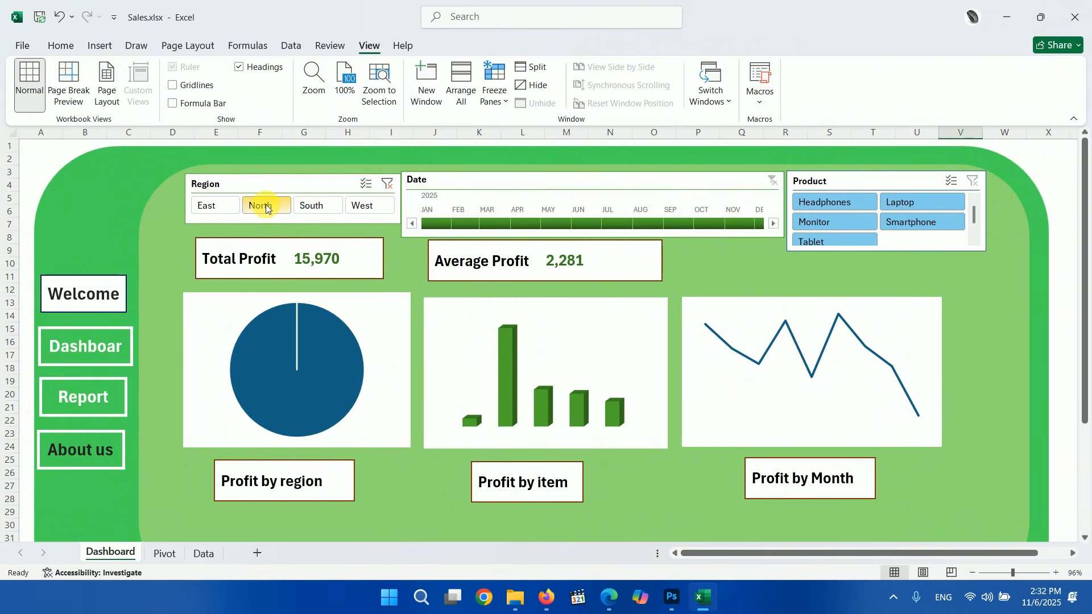
click(388, 184)
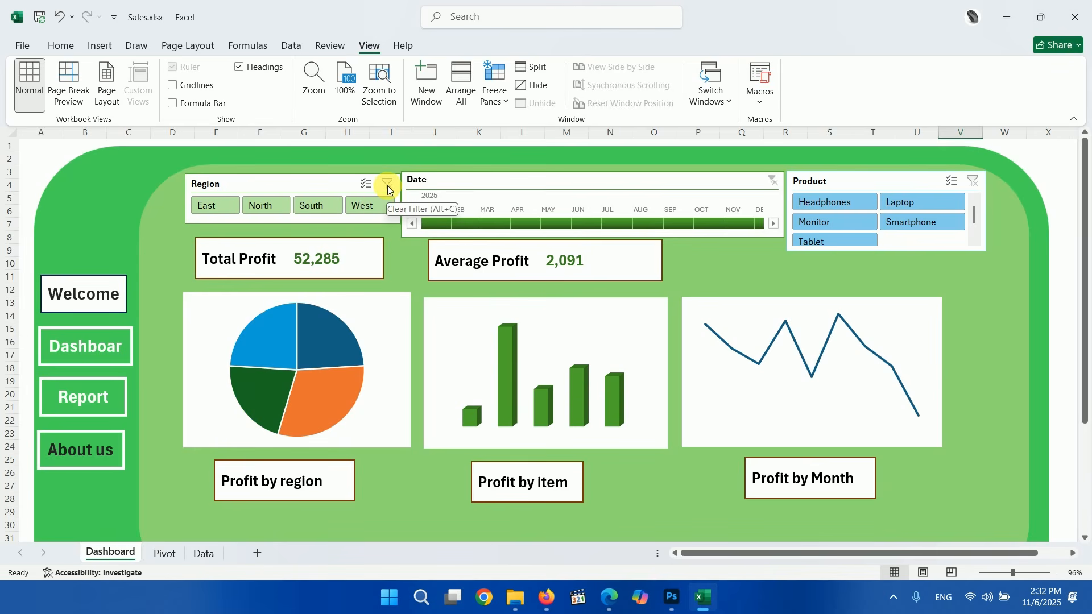
Step: Try single months on the Date timeline and extend its selection to cover March through July 2025
click(488, 212)
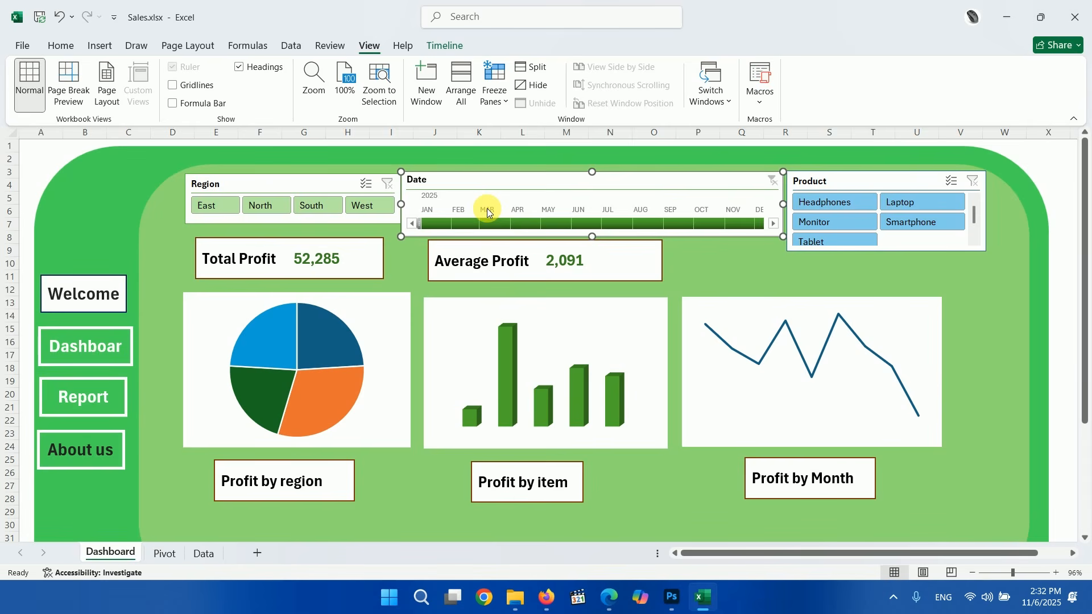
click(521, 216)
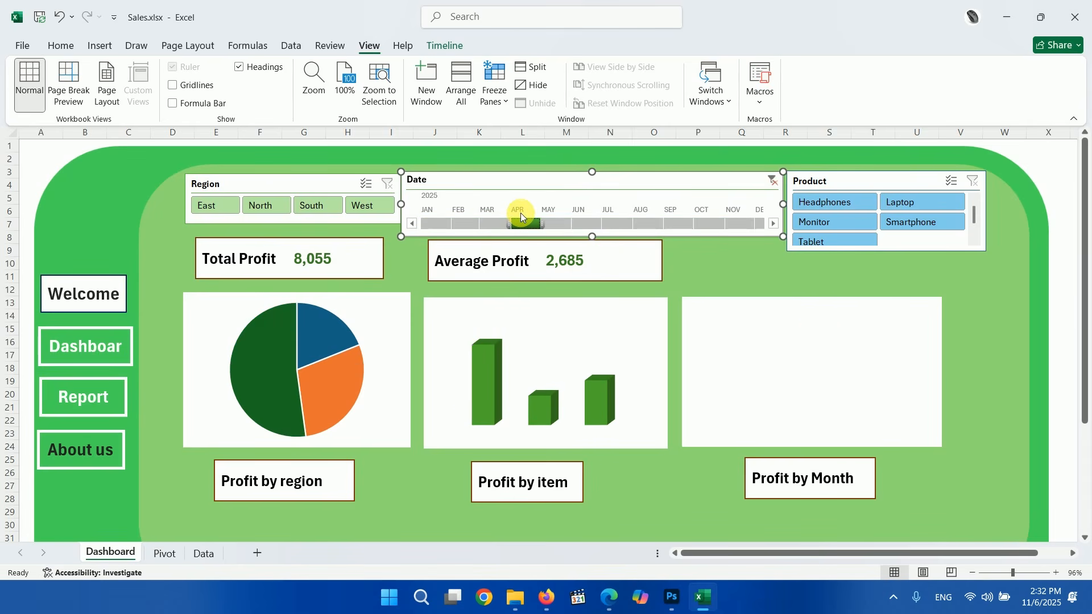
click(491, 214)
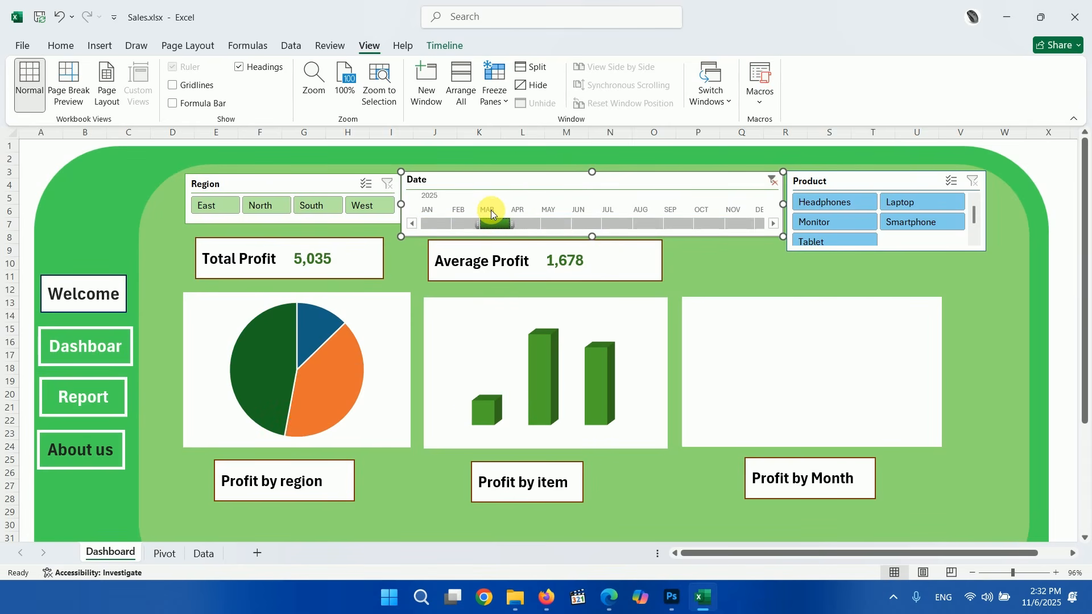
drag(520, 227, 640, 227)
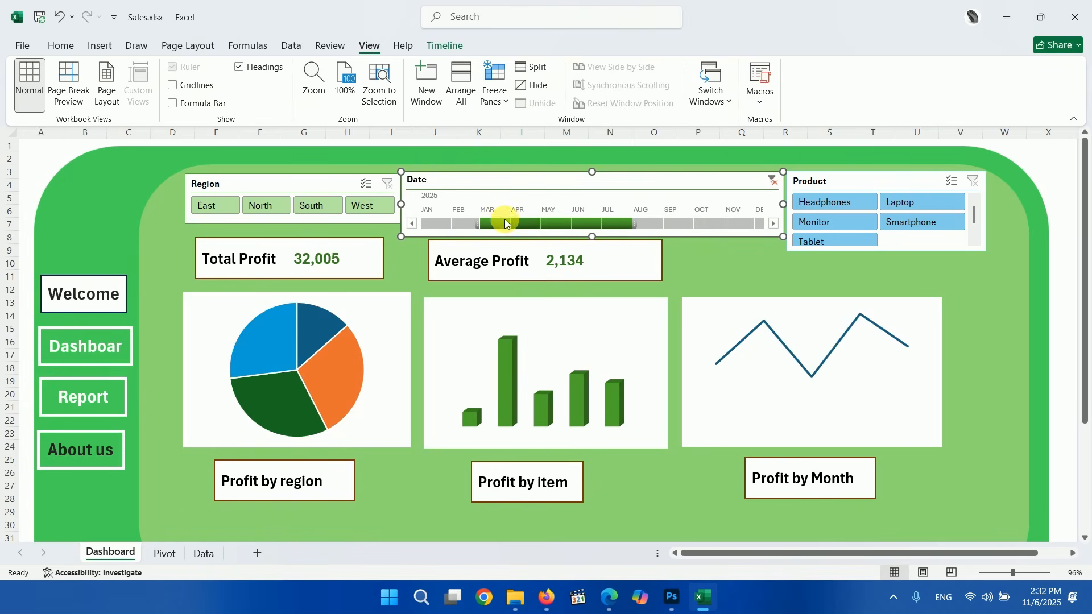
Step: Narrow the Date timeline to March 2025, extend it through August, and clear the date filter
drag(641, 228, 497, 227)
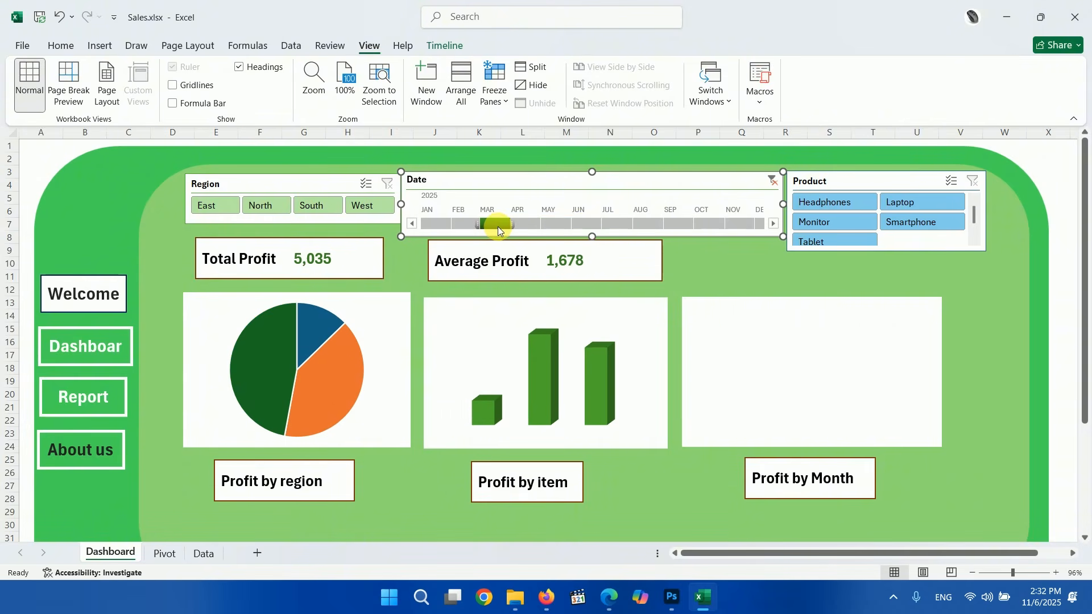
drag(507, 228, 654, 219)
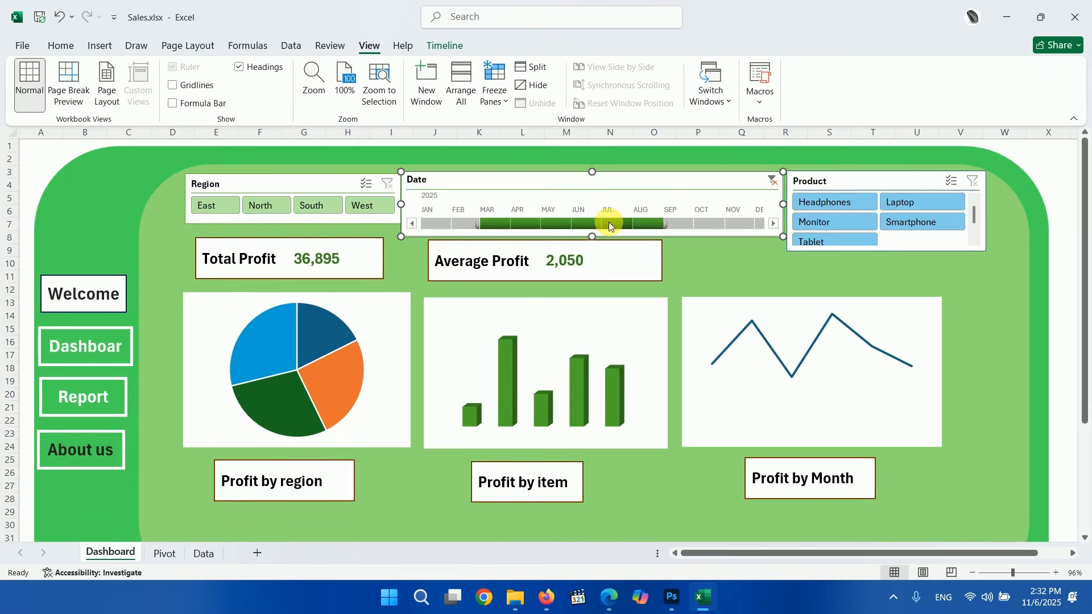
click(772, 182)
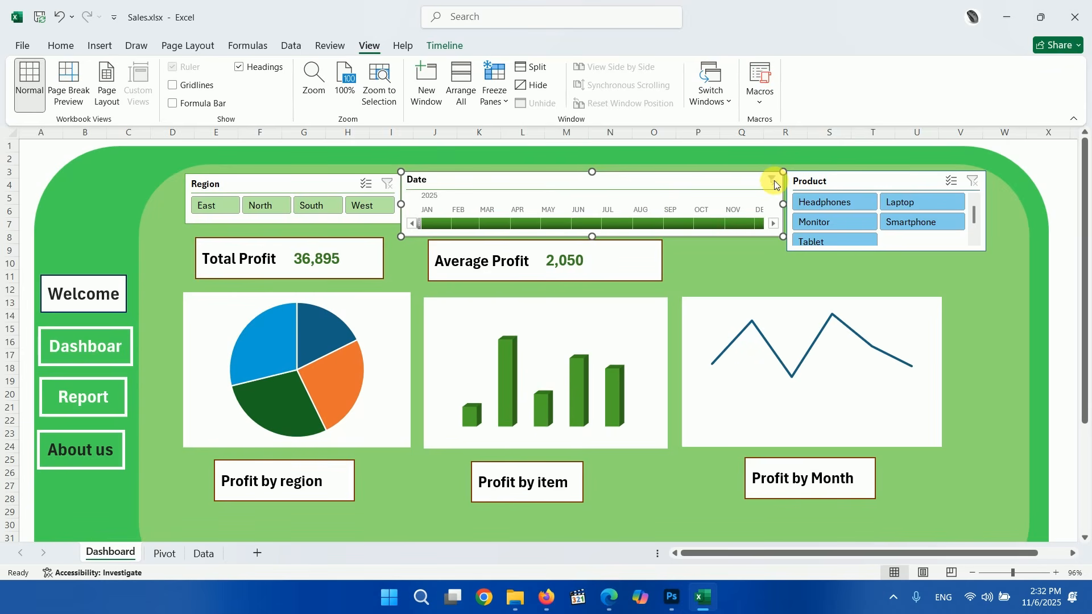
Step: Test the West region combined with January, October and April 2025 on the Date timeline, and clear both the Region and Date filters
click(384, 206)
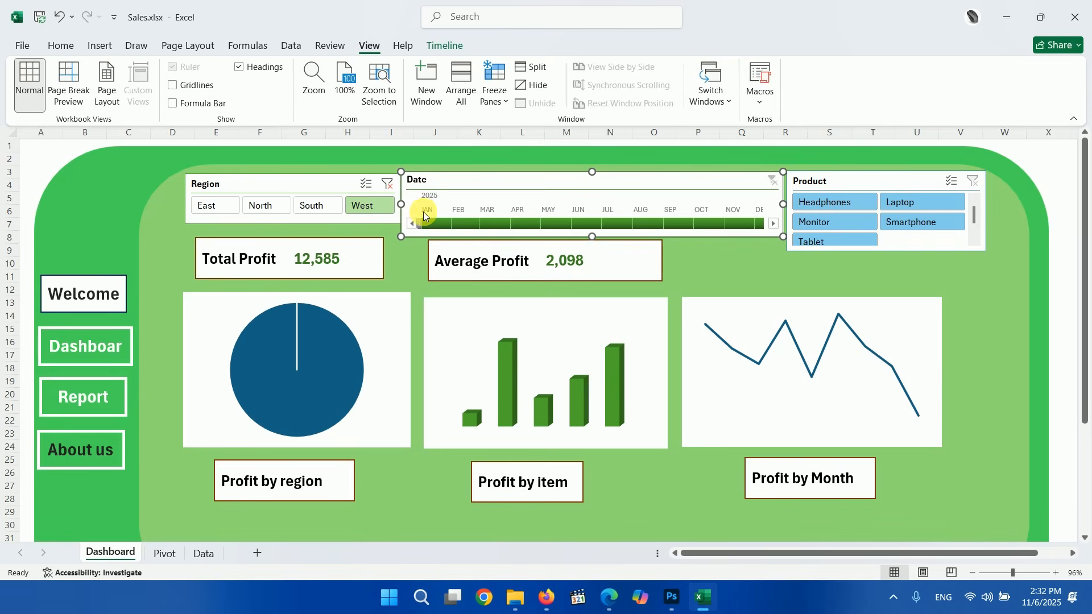
click(430, 223)
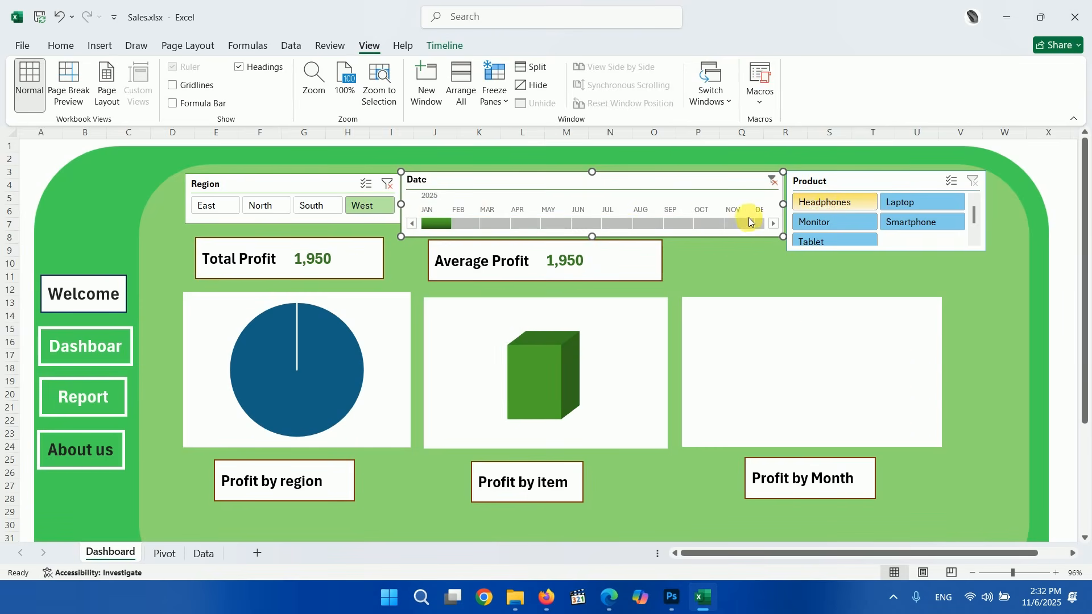
click(711, 222)
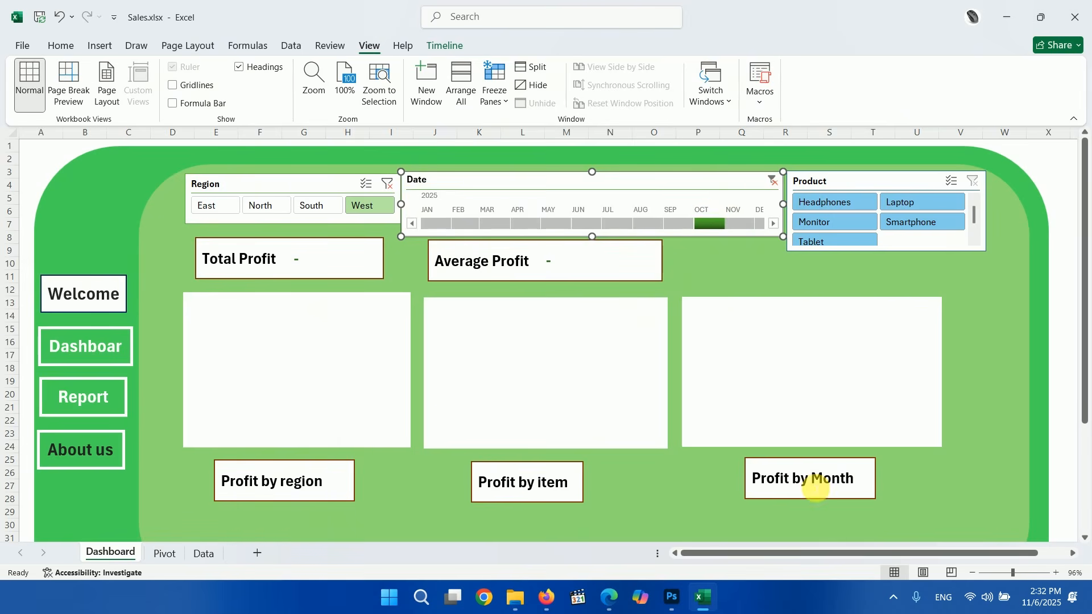
click(520, 213)
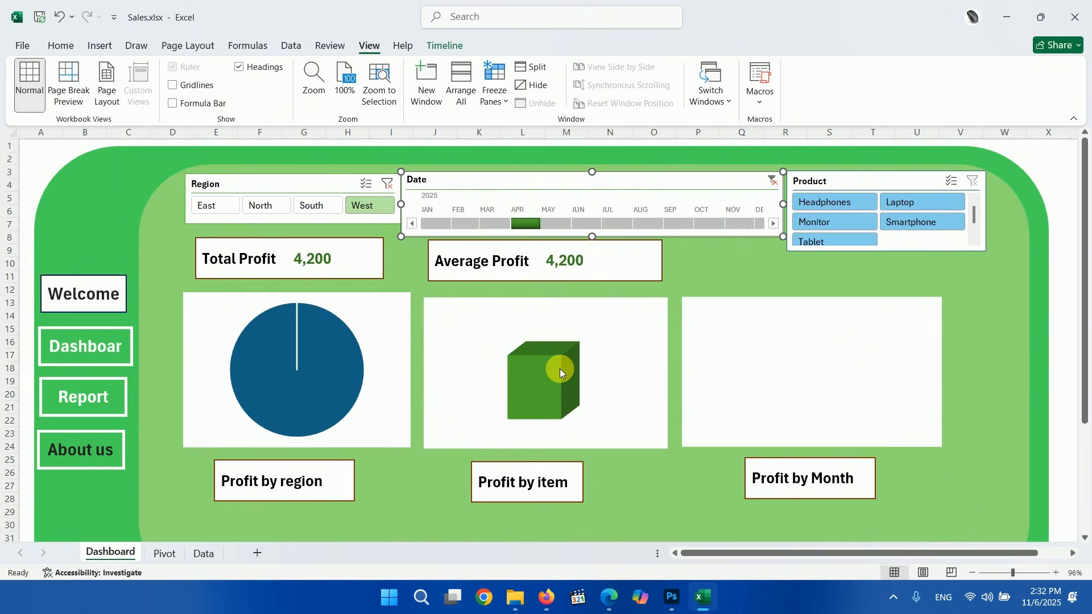
mouse_move(558, 371)
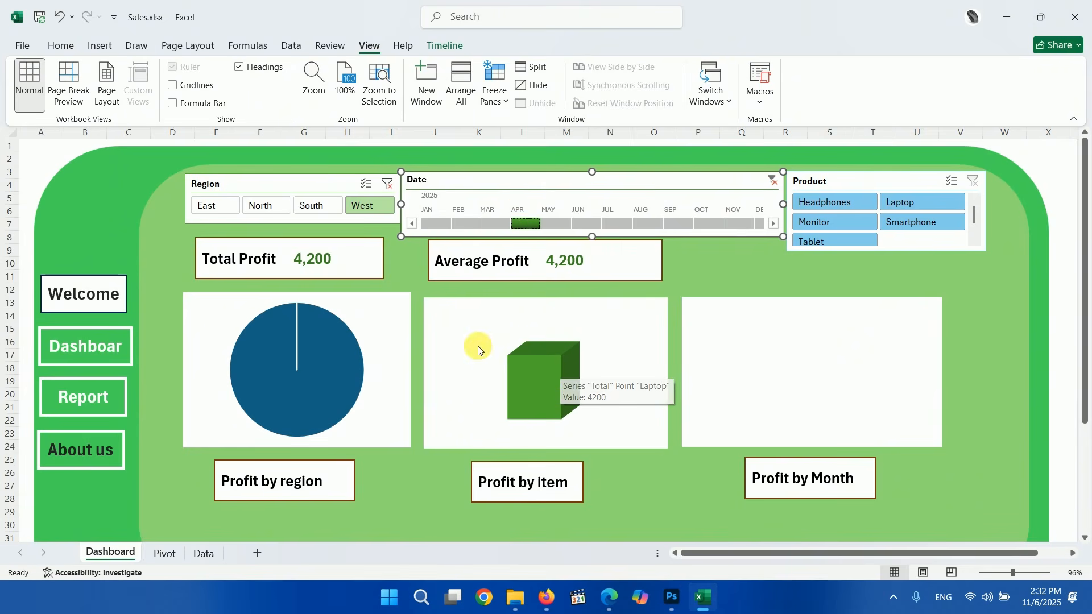
click(324, 205)
click(387, 183)
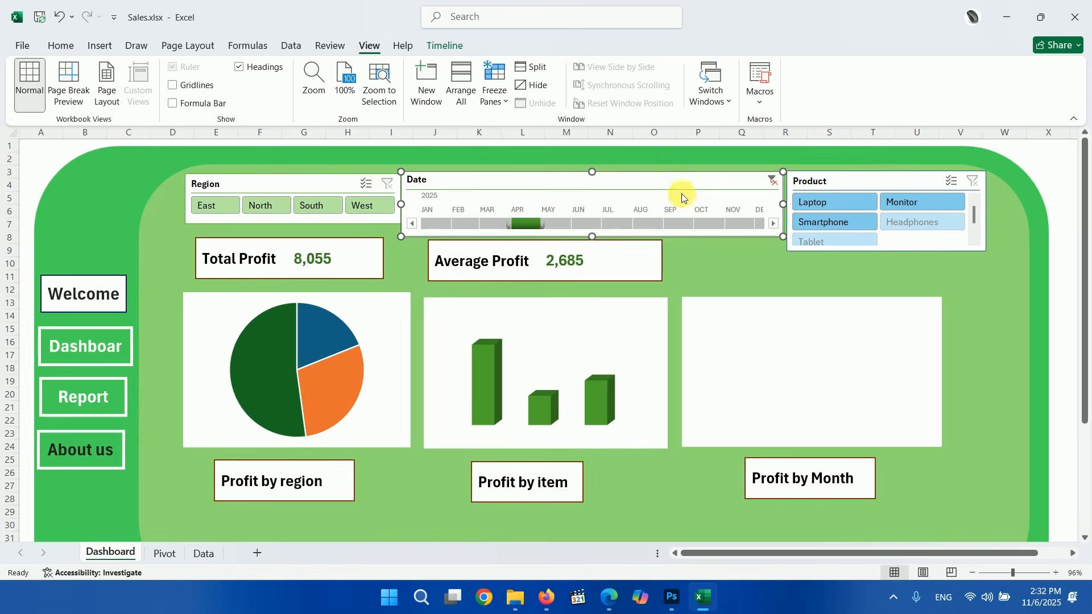
click(772, 180)
click(509, 353)
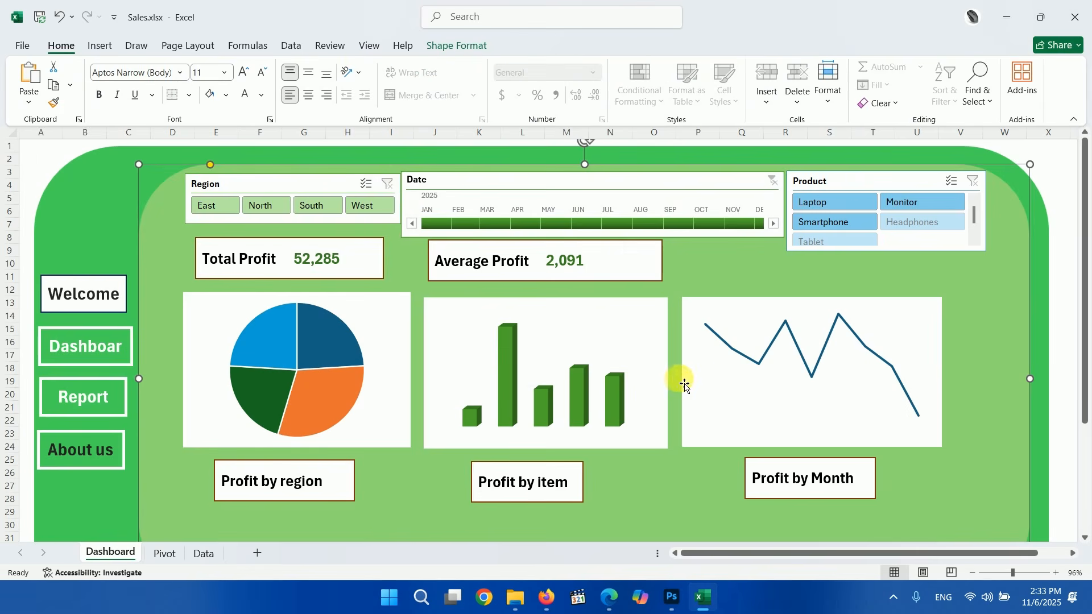
mouse_move(676, 378)
Step: Show data labels on the Profit by region pie chart and the Profit by item column chart
click(341, 316)
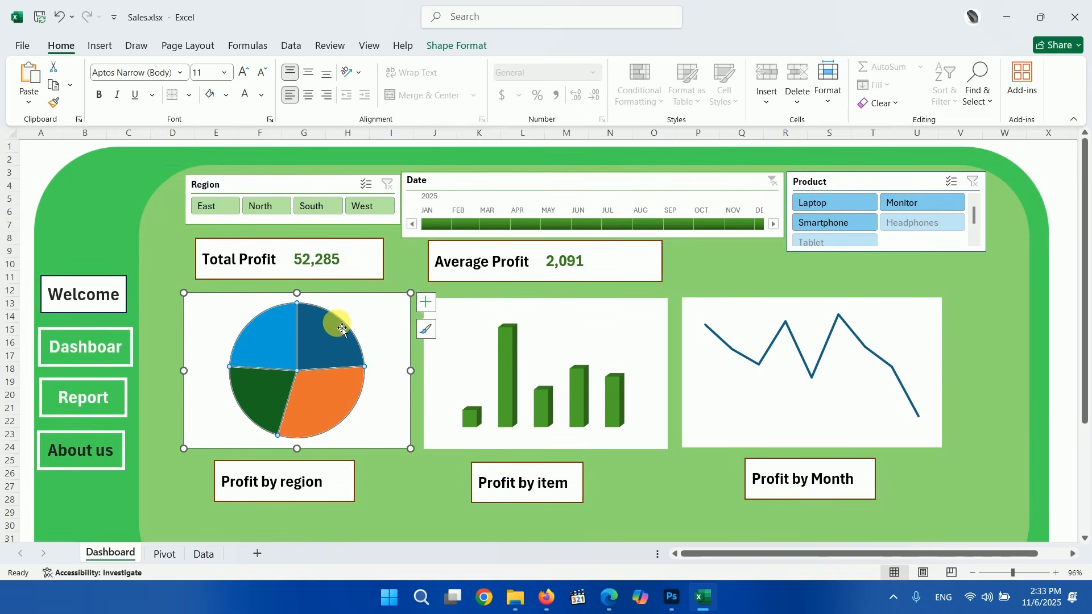
click(430, 306)
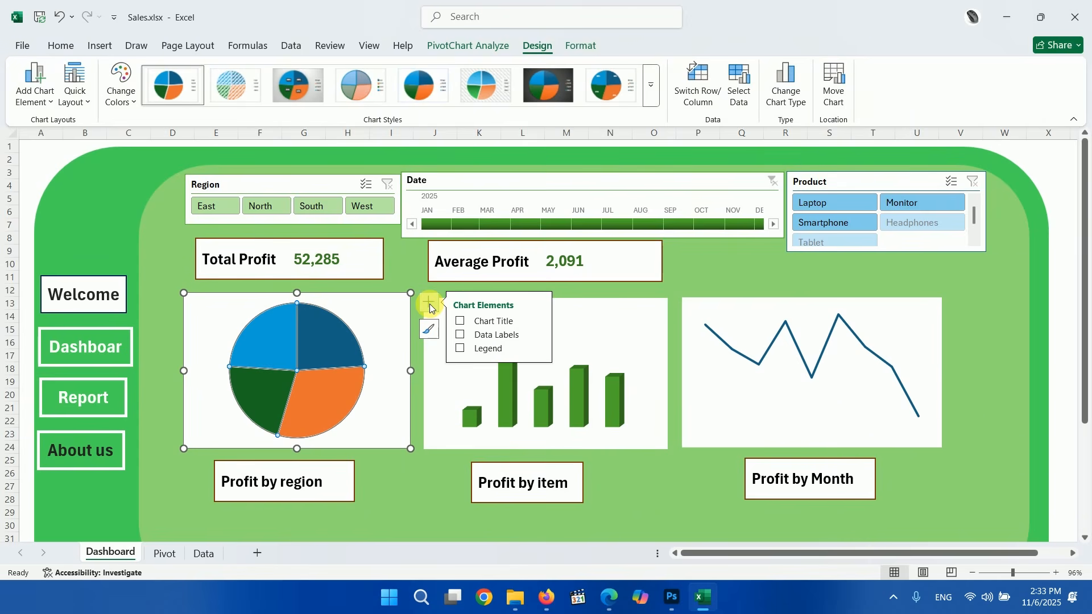
click(461, 335)
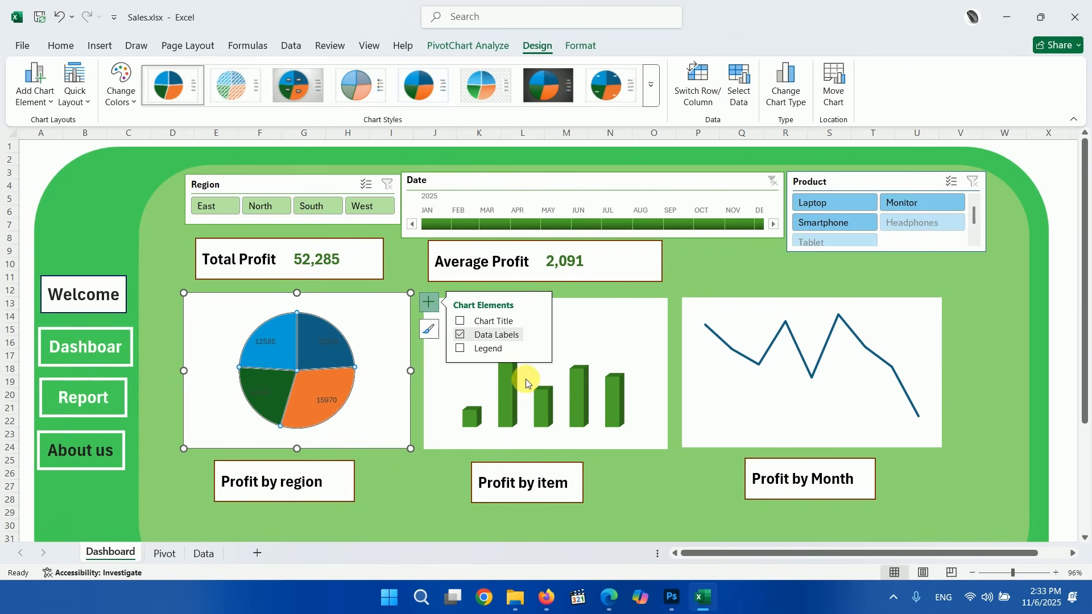
click(579, 344)
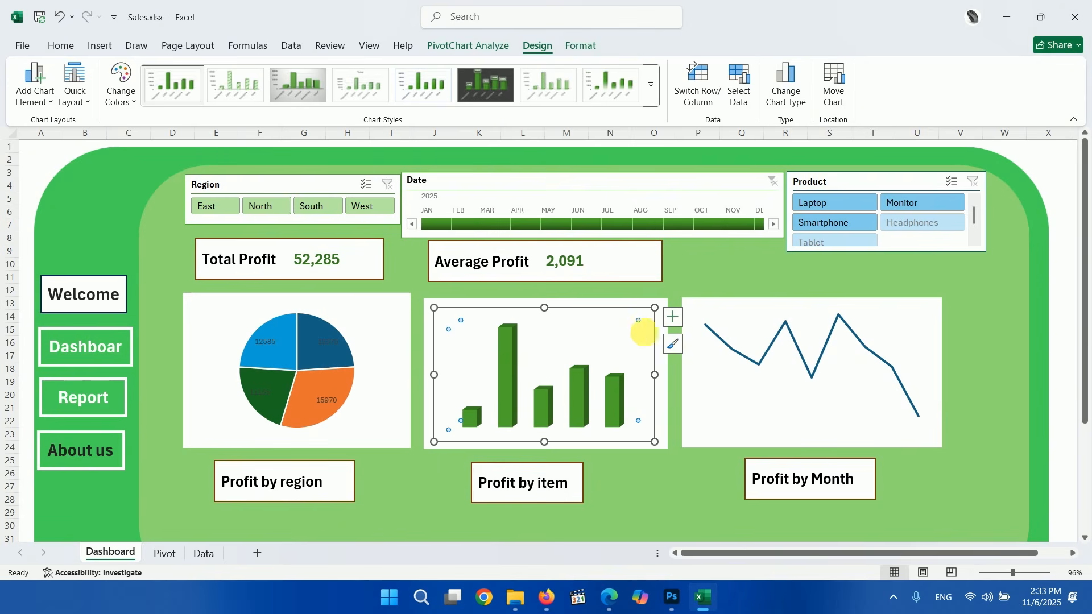
click(672, 317)
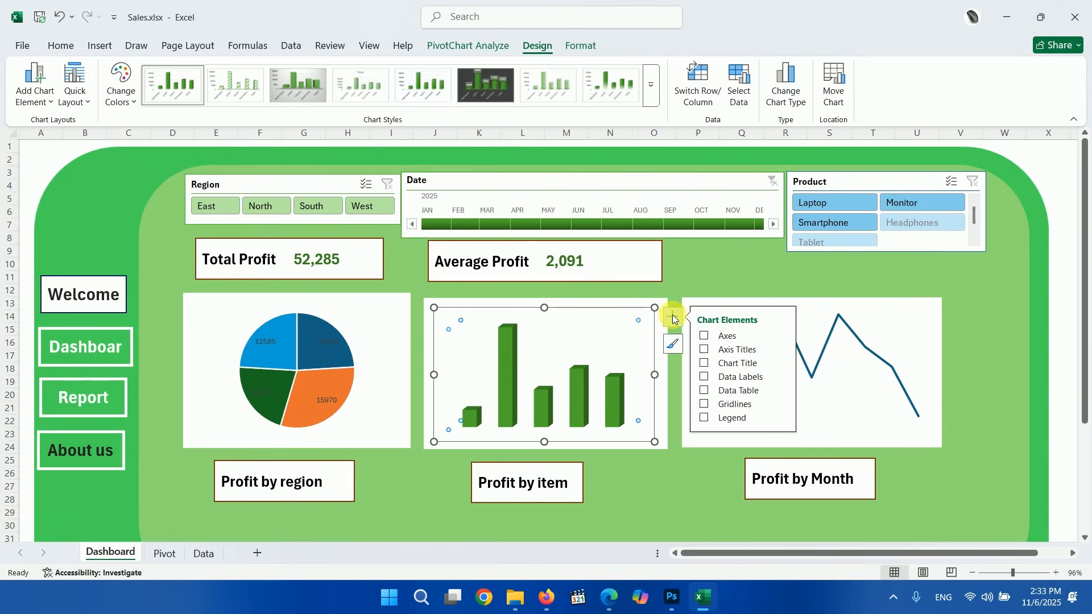
click(712, 376)
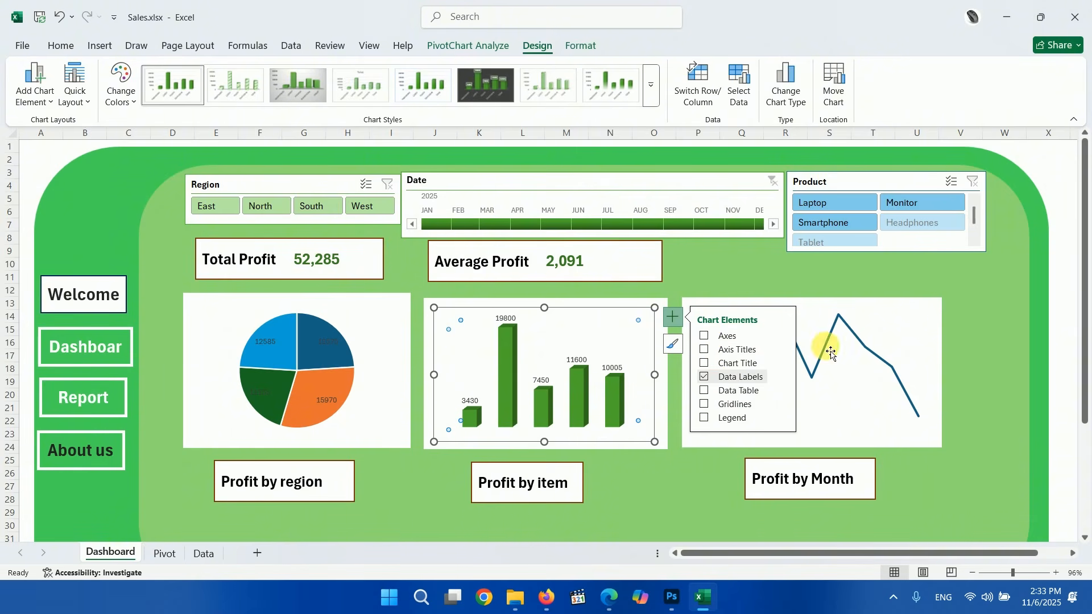
Step: Show data labels on the Profit by Month line chart and deselect the chart
click(876, 330)
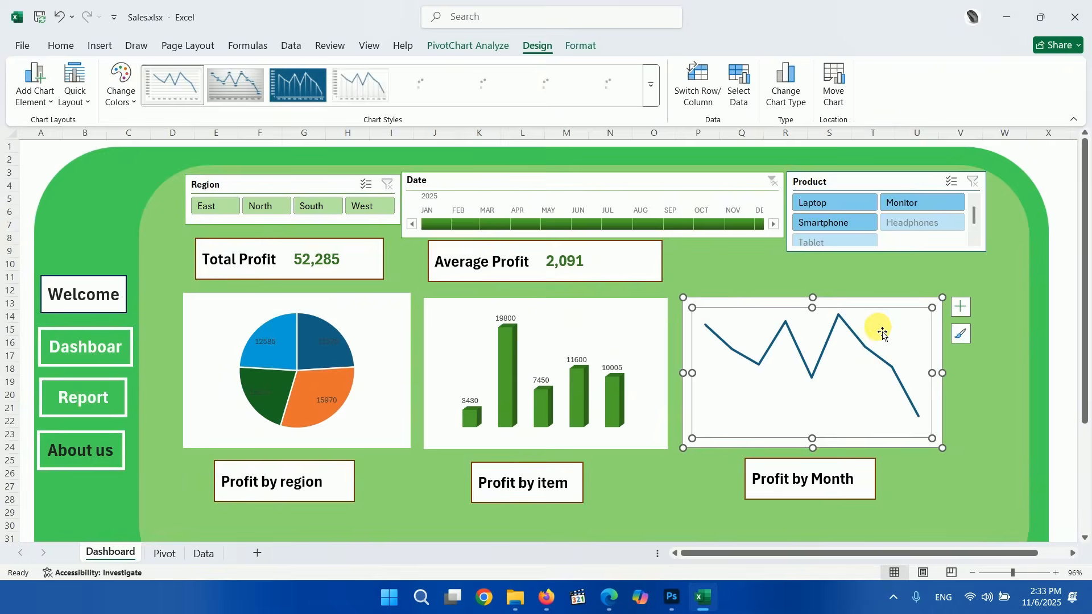
click(967, 314)
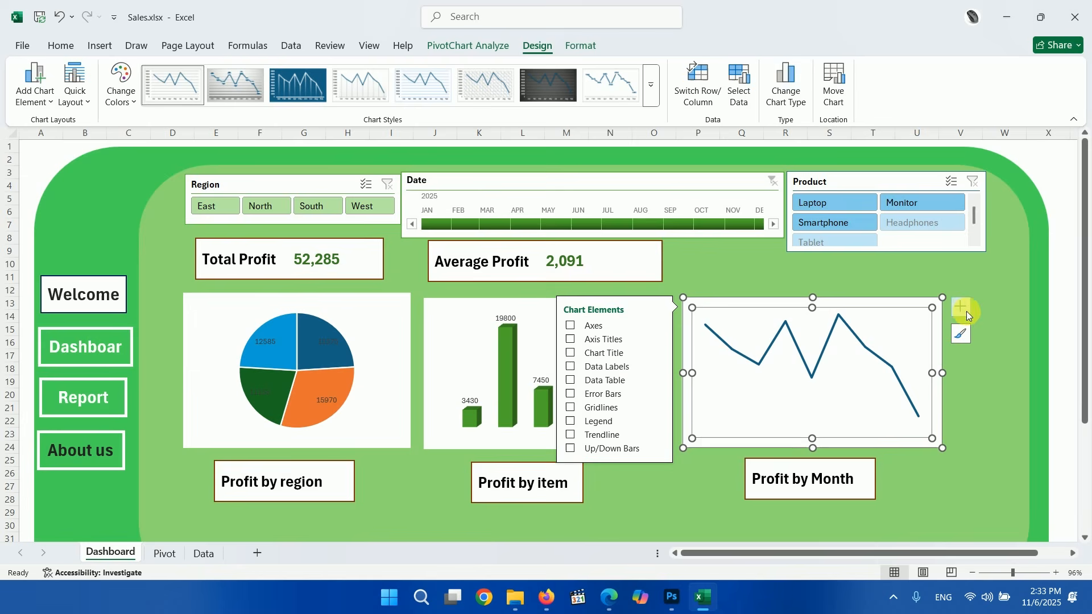
click(613, 370)
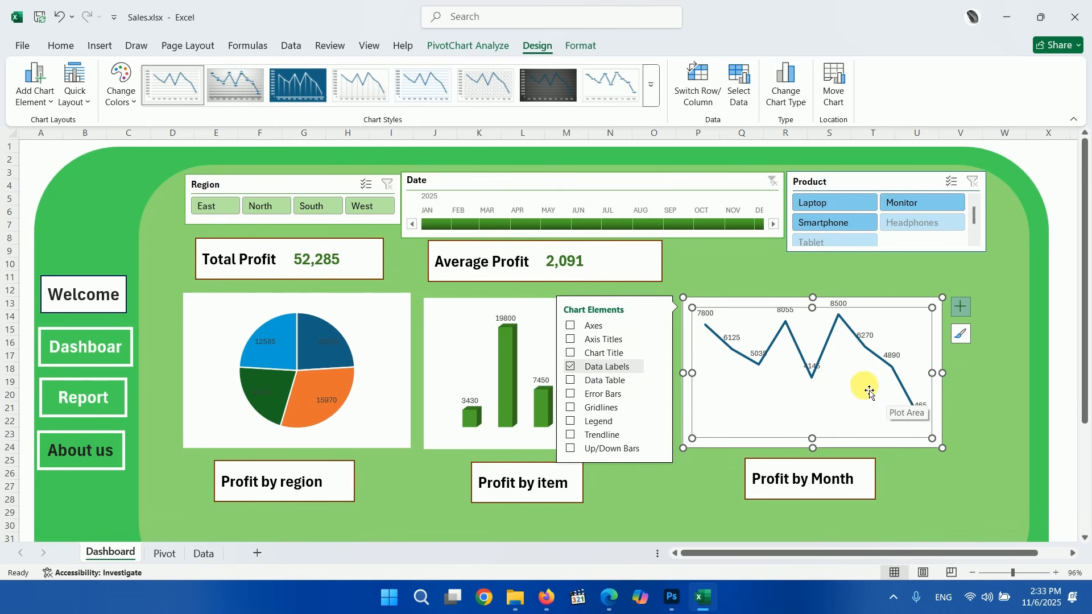
click(910, 470)
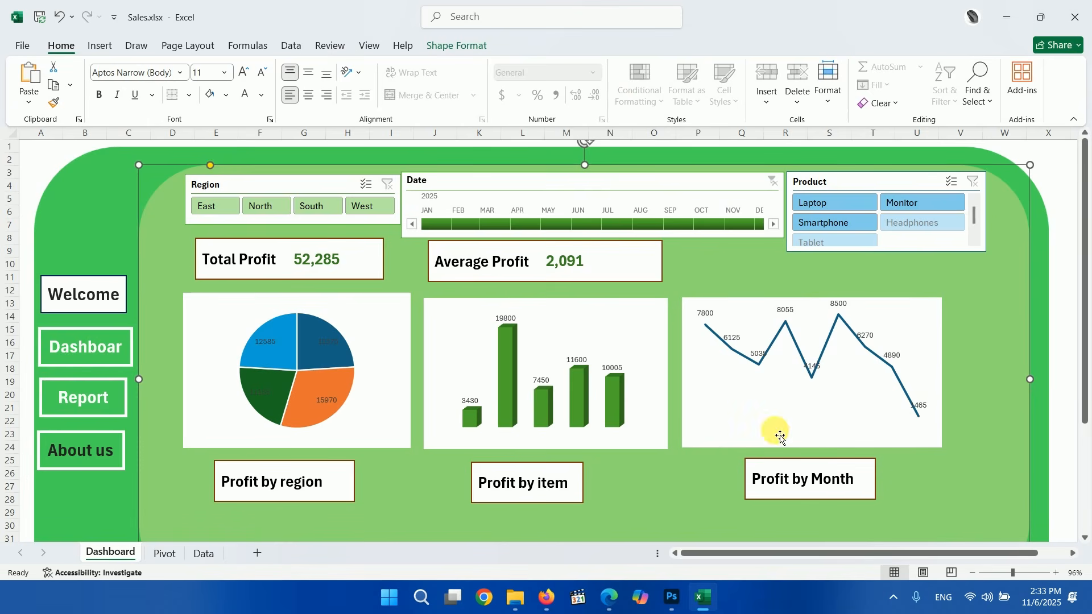
Step: Check the labelled charts by filtering the Region slicer to North and South, and clear its filter
click(268, 211)
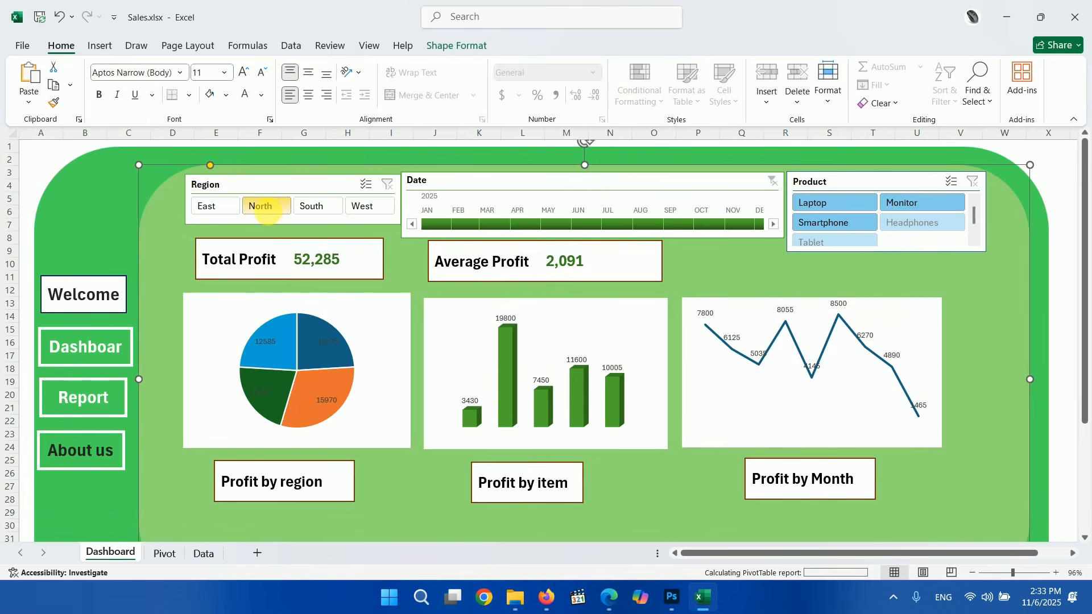
click(323, 209)
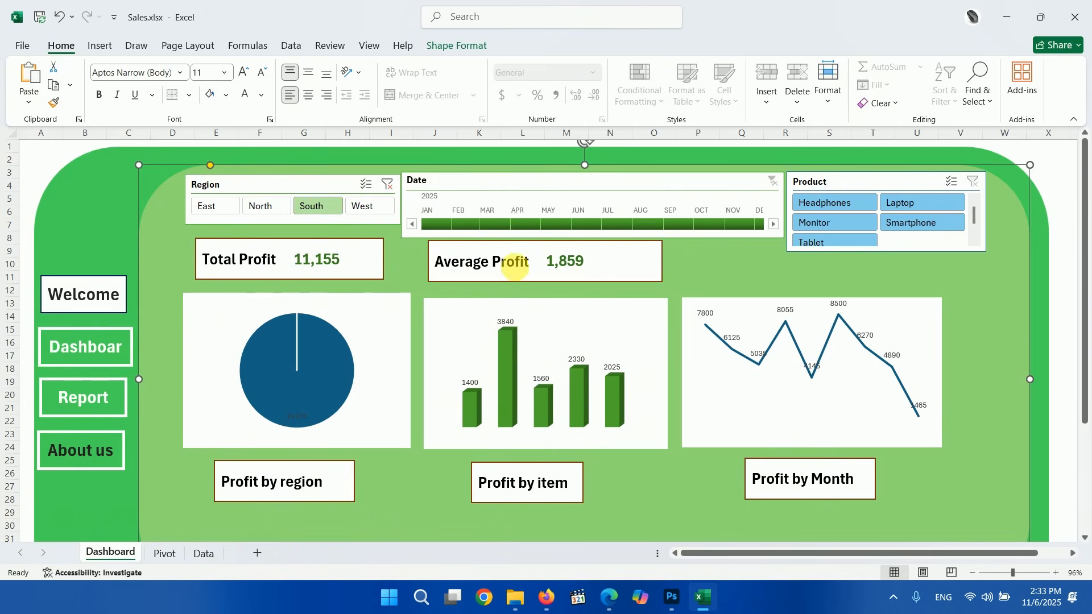
click(386, 183)
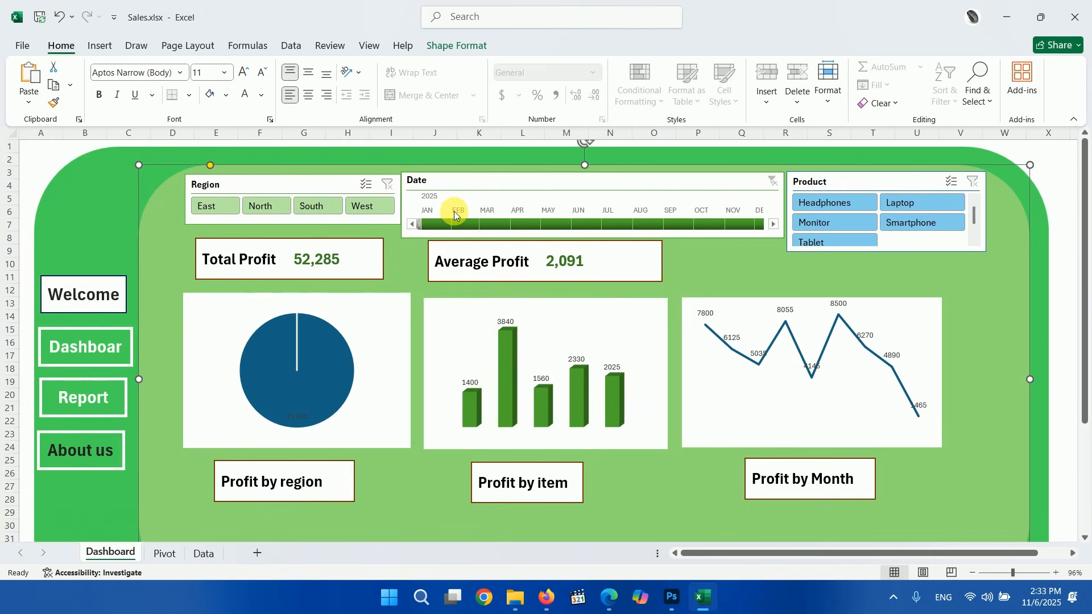
Step: Filter the Date timeline to February, April and July 2025 in turn, and restrict the Region slicer to North
click(458, 213)
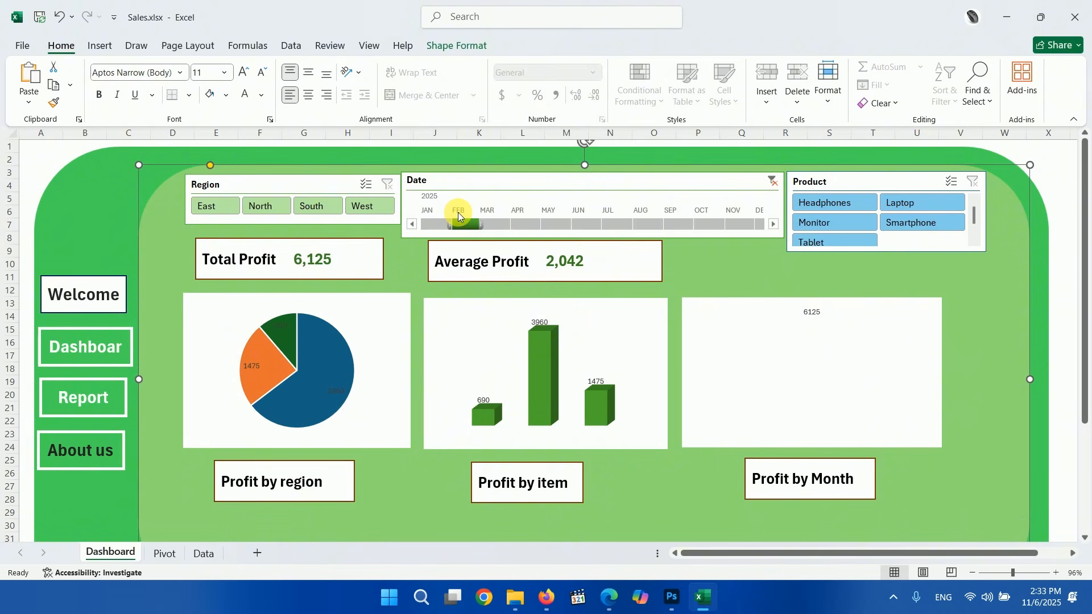
click(522, 223)
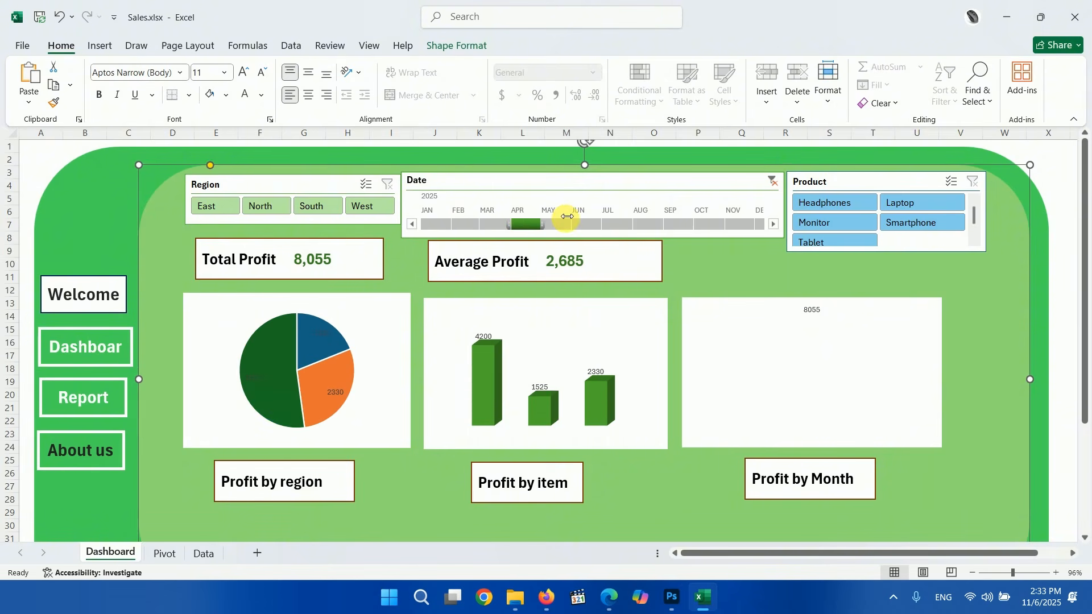
click(616, 220)
click(668, 212)
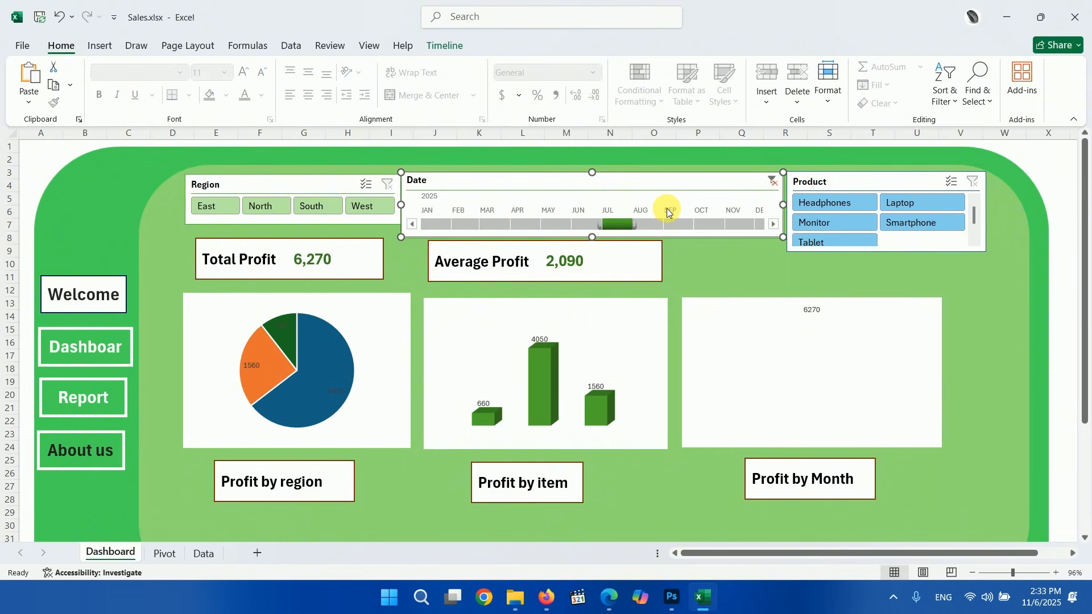
click(249, 201)
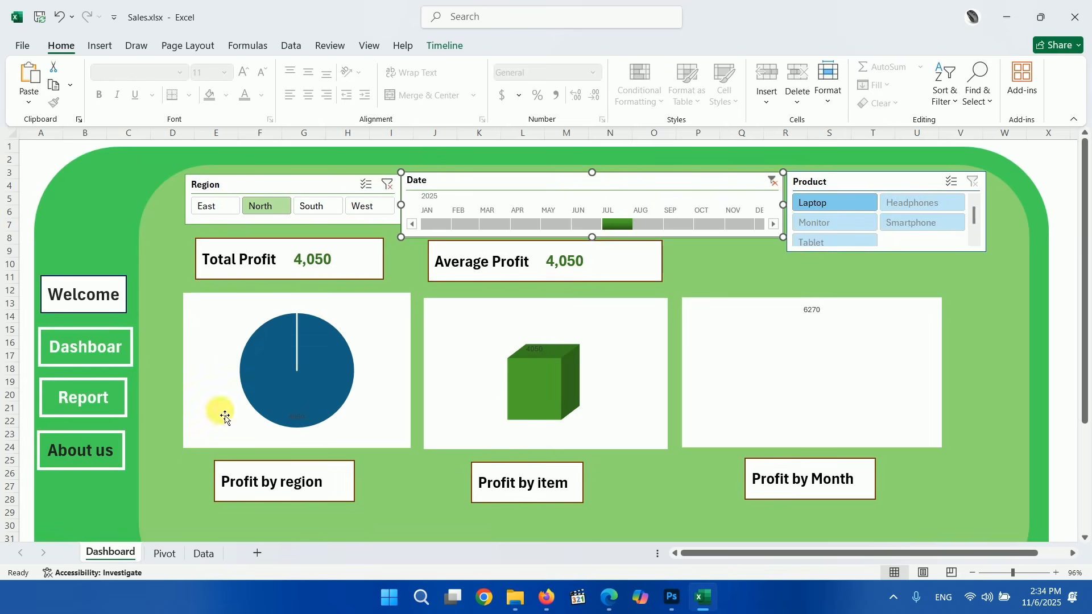
Step: In the Data sheet, change the product in cells C19 and C23 to Charger, and return to the Dashboard sheet
click(202, 555)
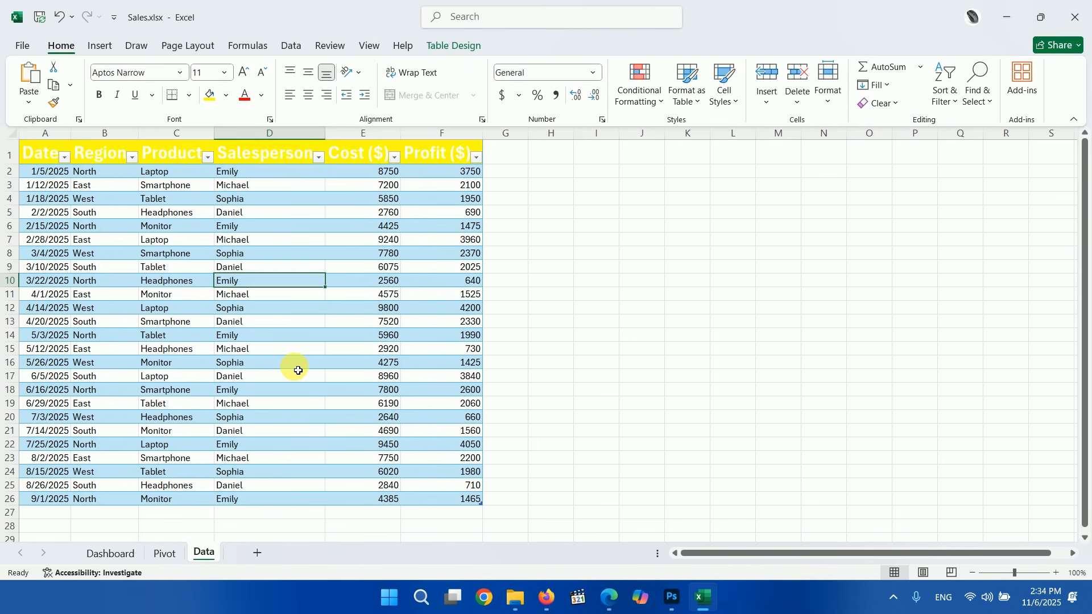
click(166, 382)
click(164, 364)
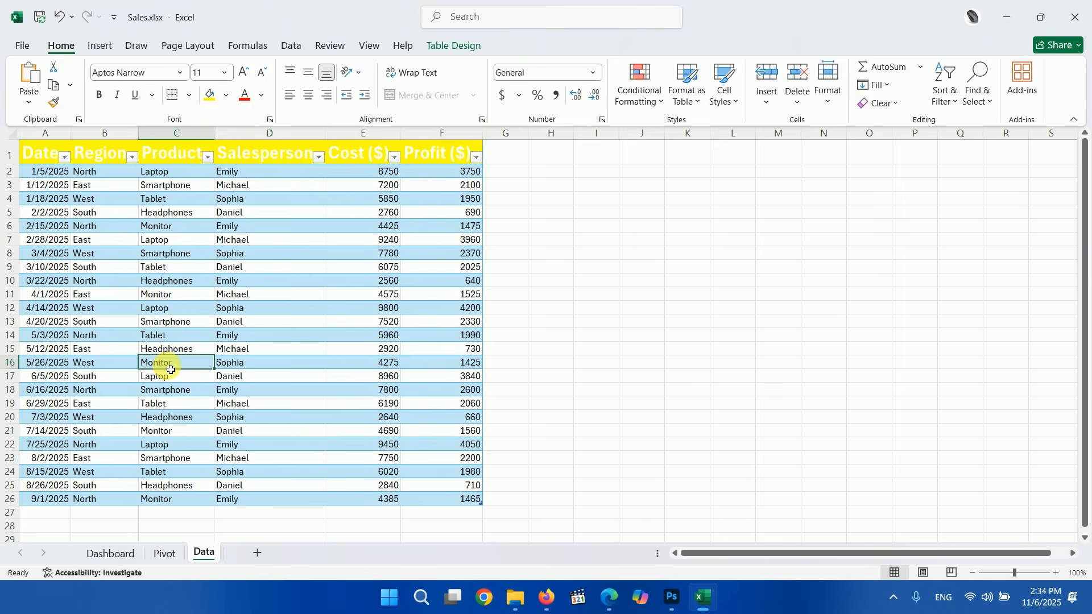
click(179, 408)
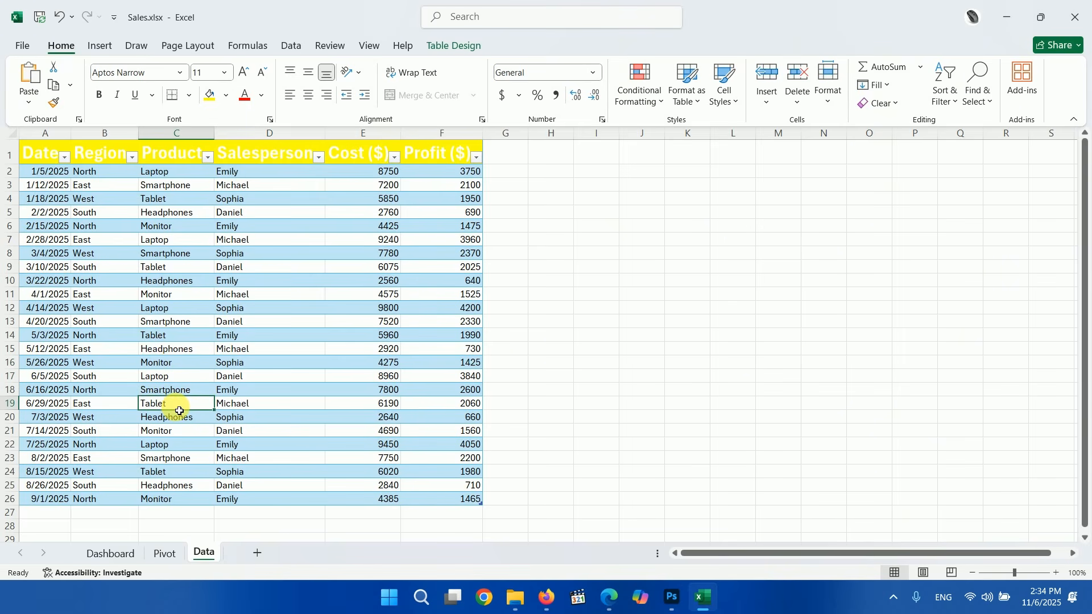
text(Charg)
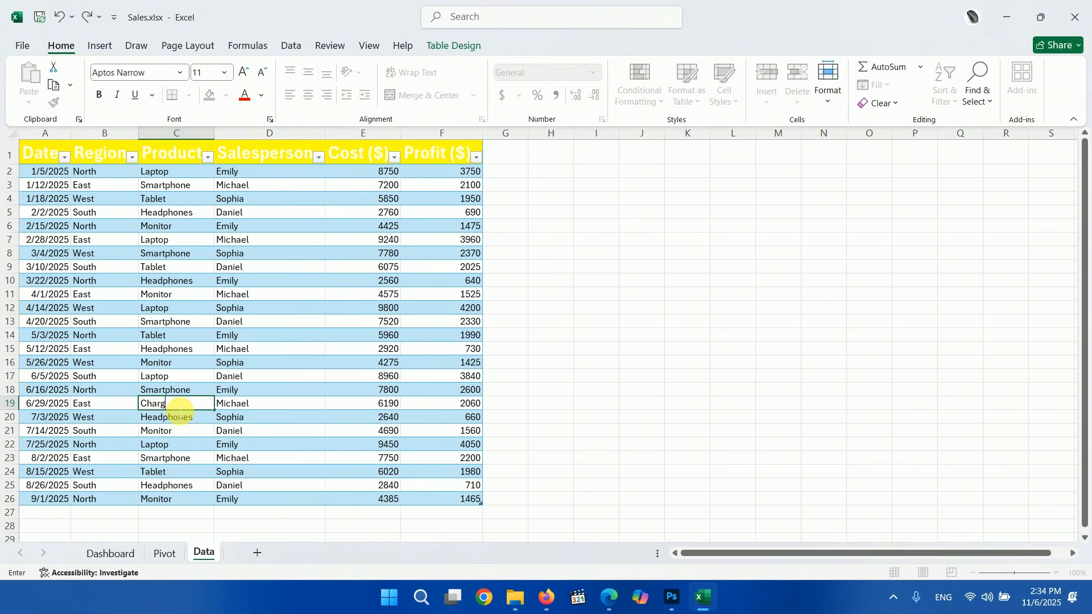
text(er)
click(188, 462)
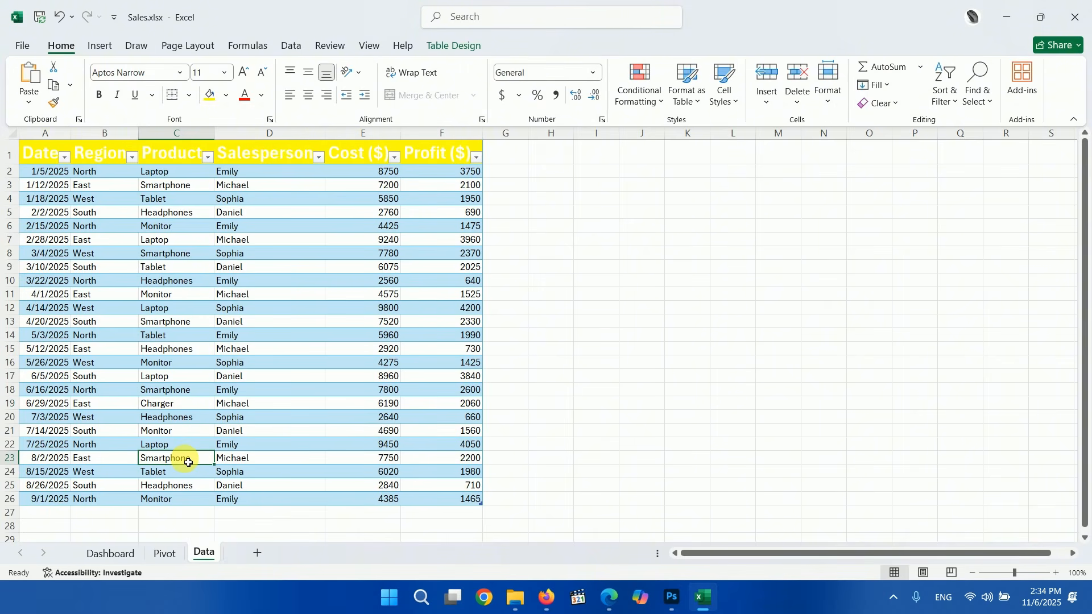
text(Charger)
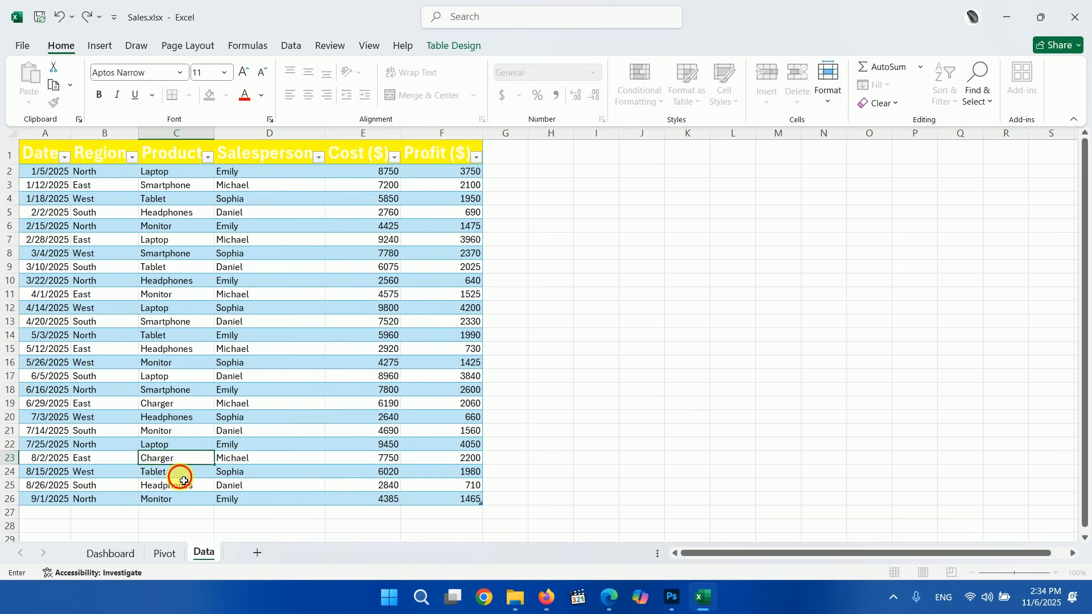
click(176, 475)
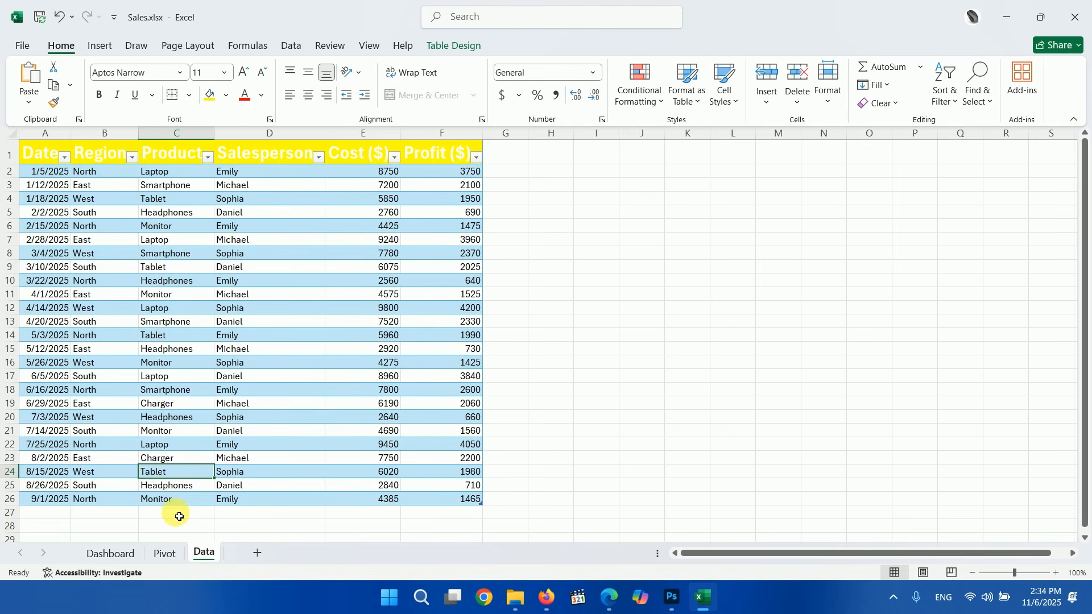
click(125, 558)
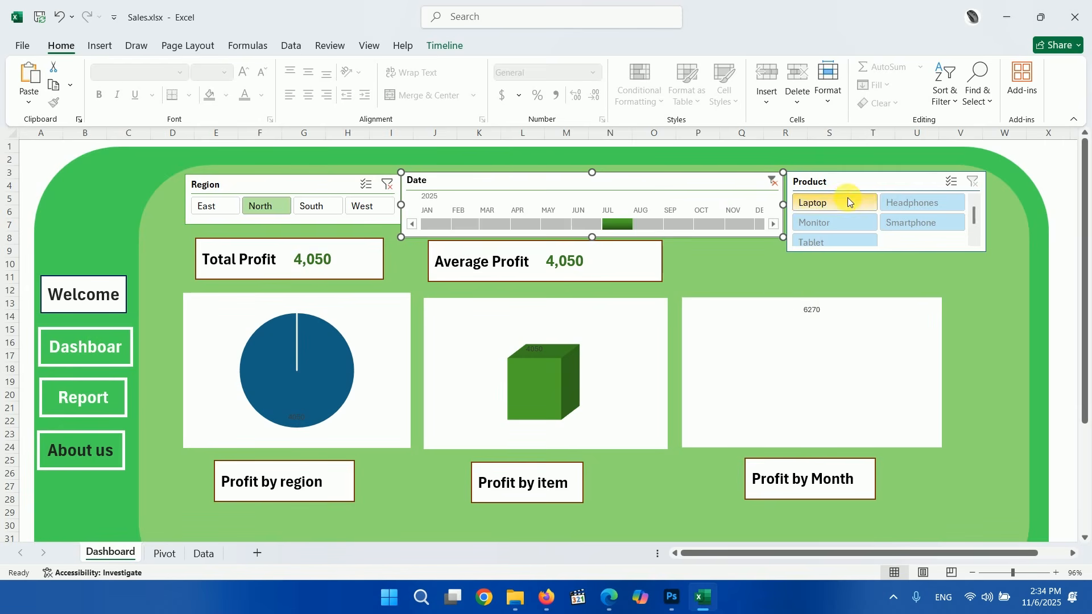
Step: Refresh all pivot tables and charts from the Pivot sheet to load the new Charger product
click(163, 552)
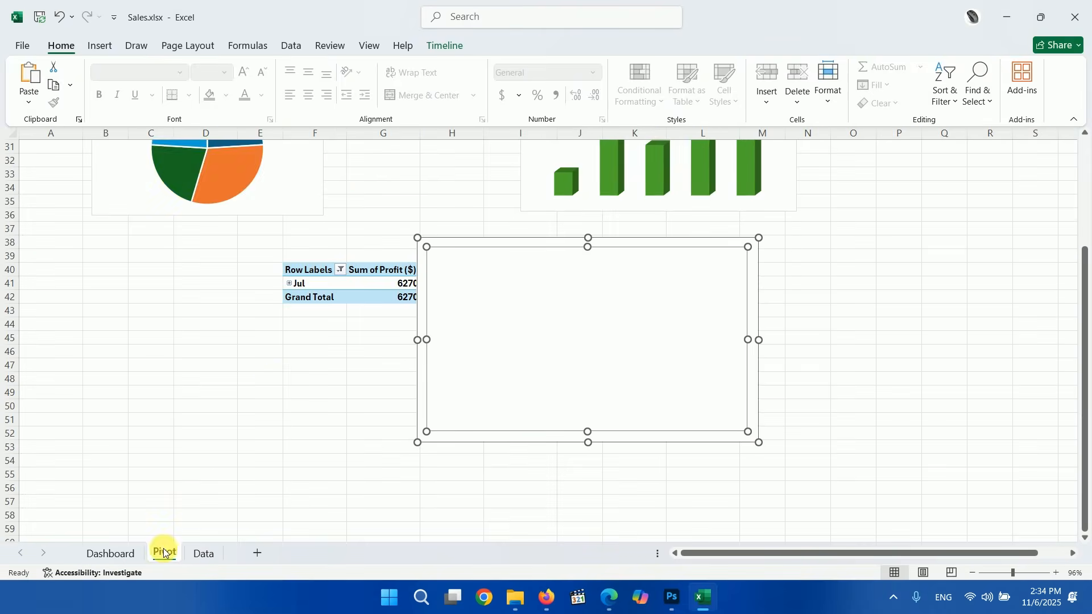
scroll(475, 377, up, 4)
scroll(475, 377, up, 6)
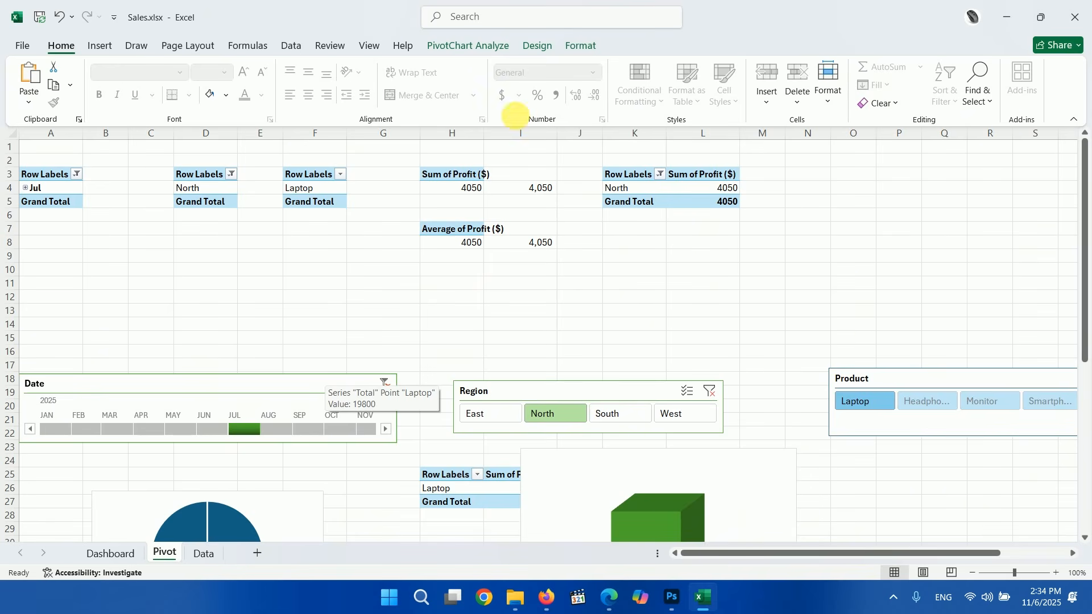
click(486, 49)
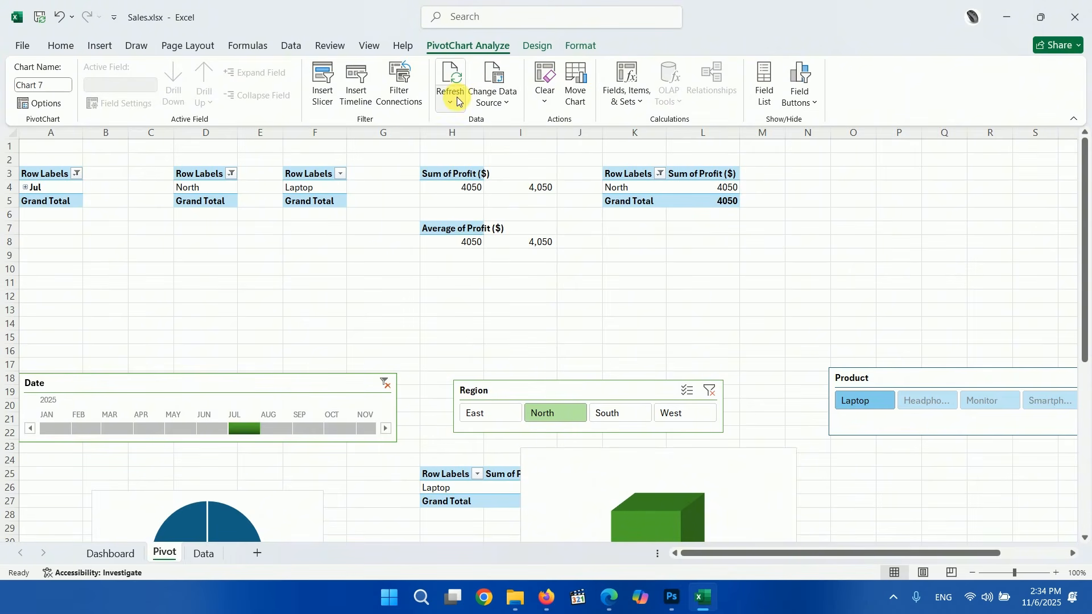
click(454, 101)
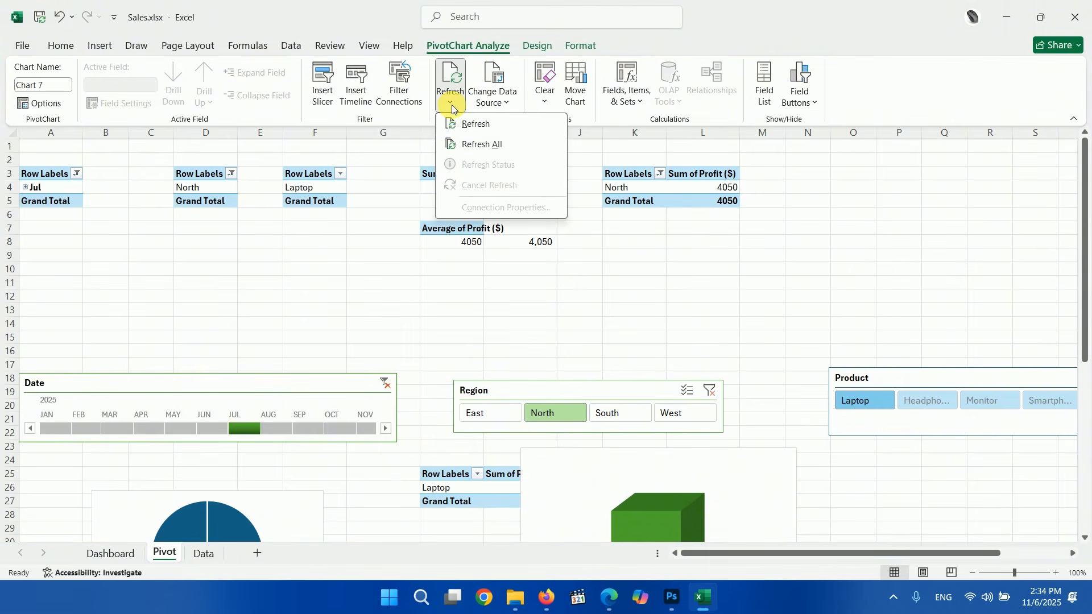
click(477, 147)
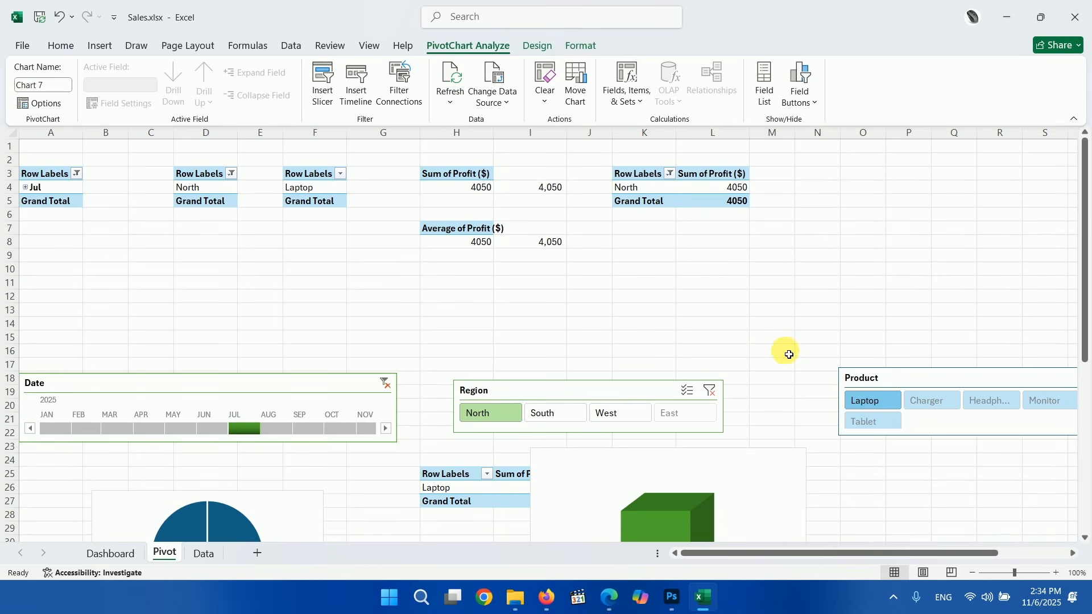
Step: Move the Product slicer on the Pivot sheet up beside the Region slicer, slightly overlapping it, and return to the Dashboard sheet
drag(871, 378, 719, 310)
drag(850, 368, 858, 397)
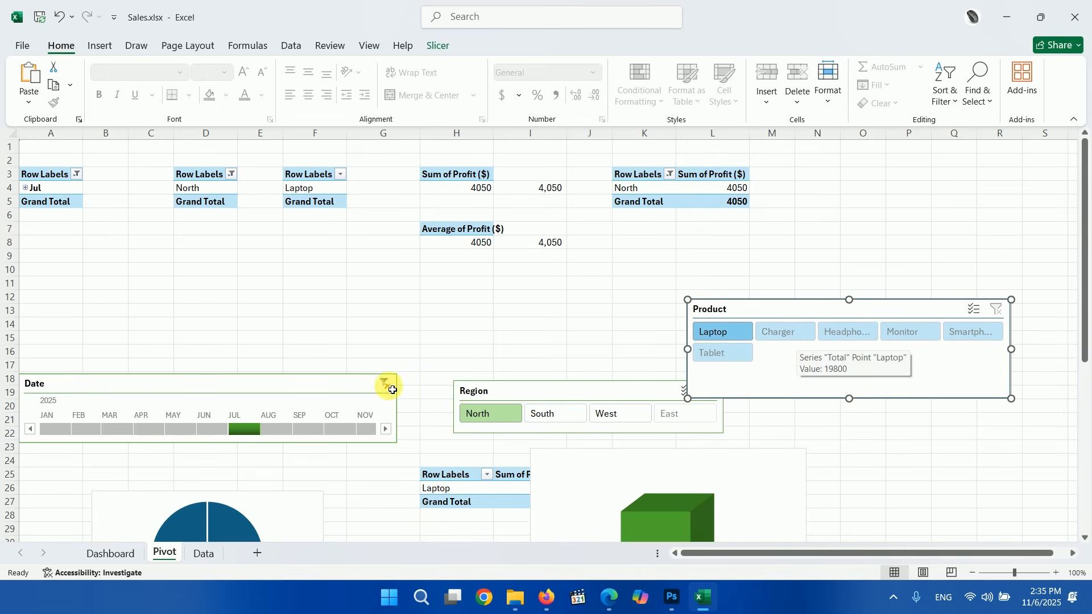
click(114, 554)
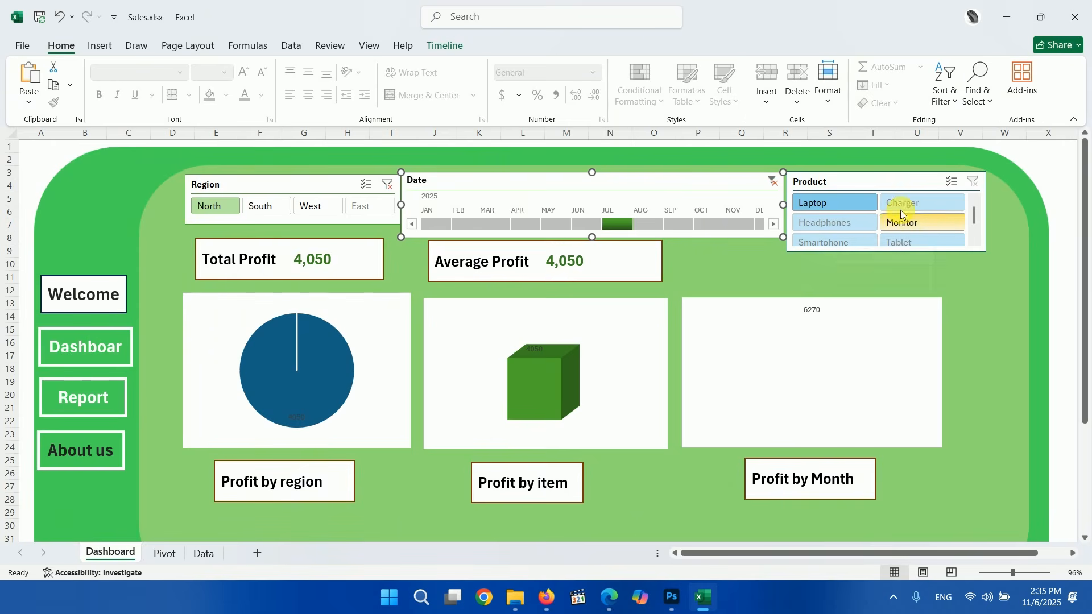
Step: Check the Charger entries in the Data sheet's Product column and return to the Dashboard sheet
click(648, 211)
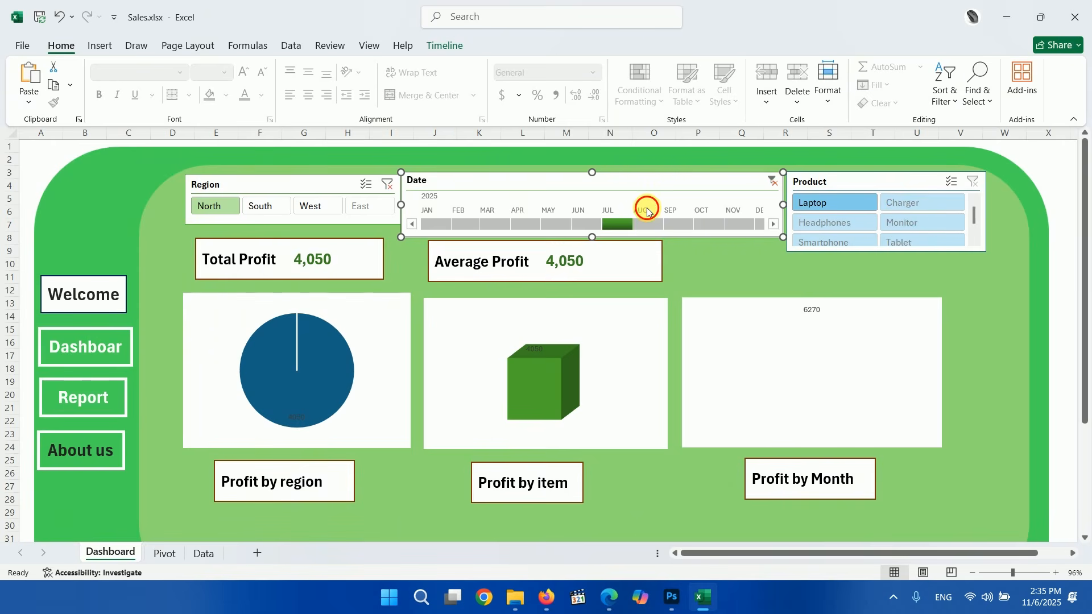
click(205, 554)
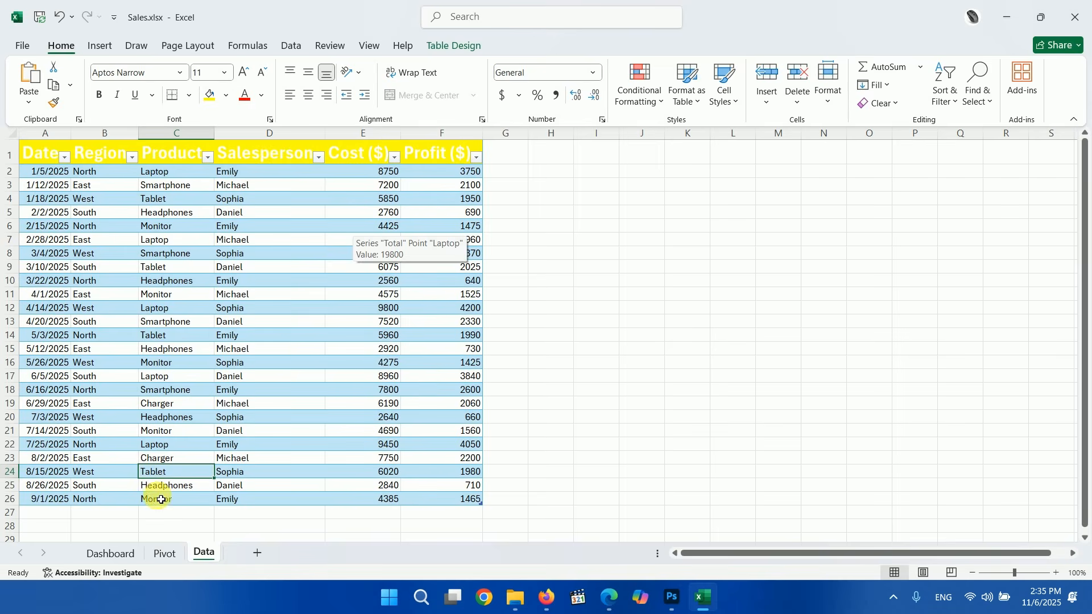
click(120, 553)
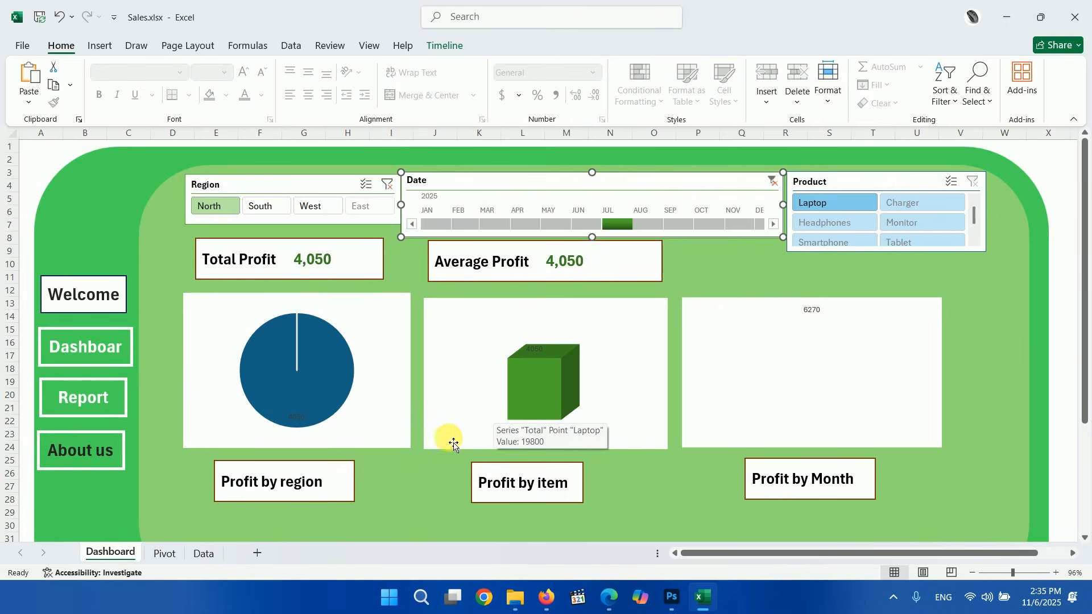
Step: Undo the Product slicer move, the pivot refresh and the slicer and timeline filters, and return to the Dashboard sheet
key(ctrl+Page_Down)
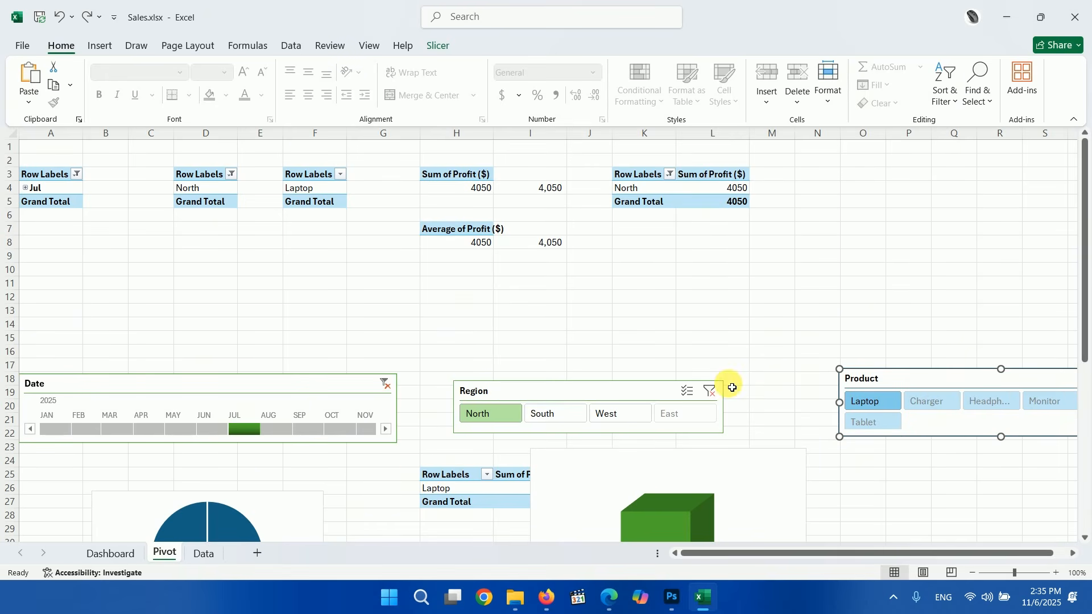
scroll(640, 485, down, 8)
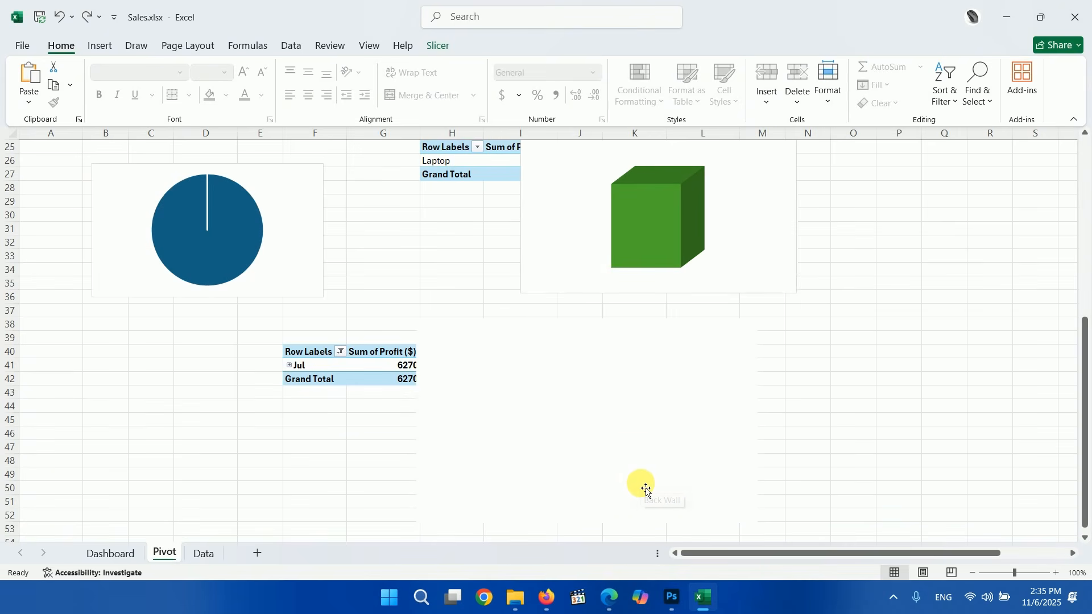
key(ctrl+Page_Up)
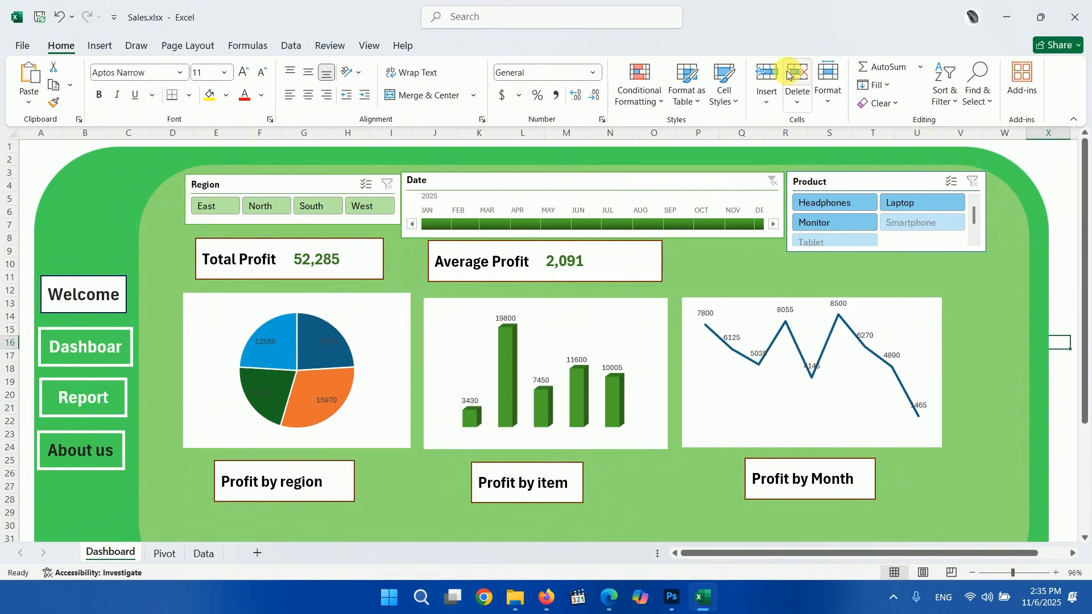
Step: Collapse the ribbon to give the dashboard more room and select an empty cell in column X beside it
click(1073, 119)
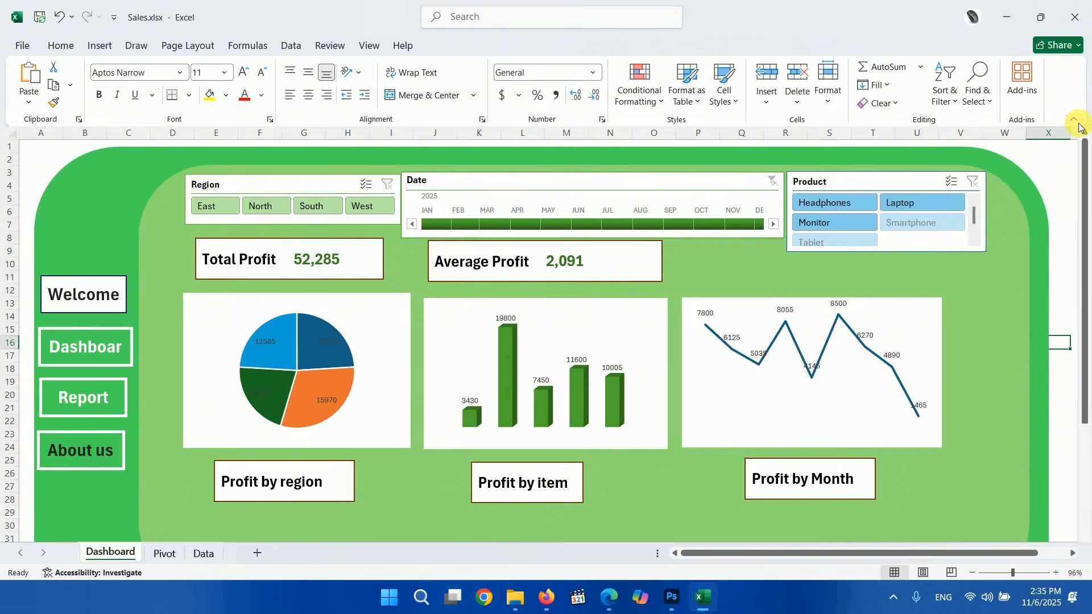
click(1060, 167)
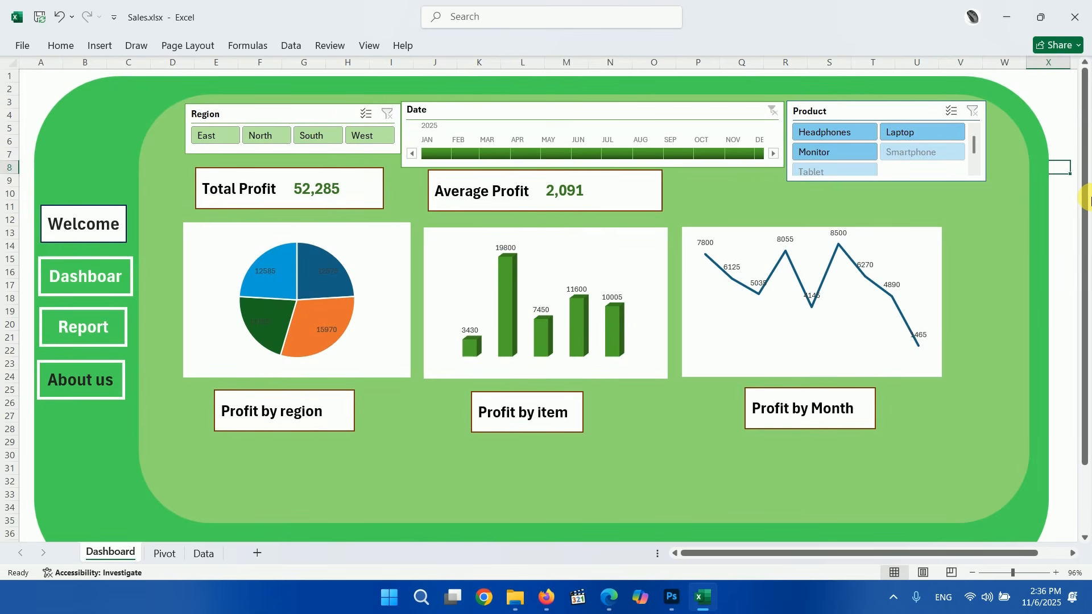